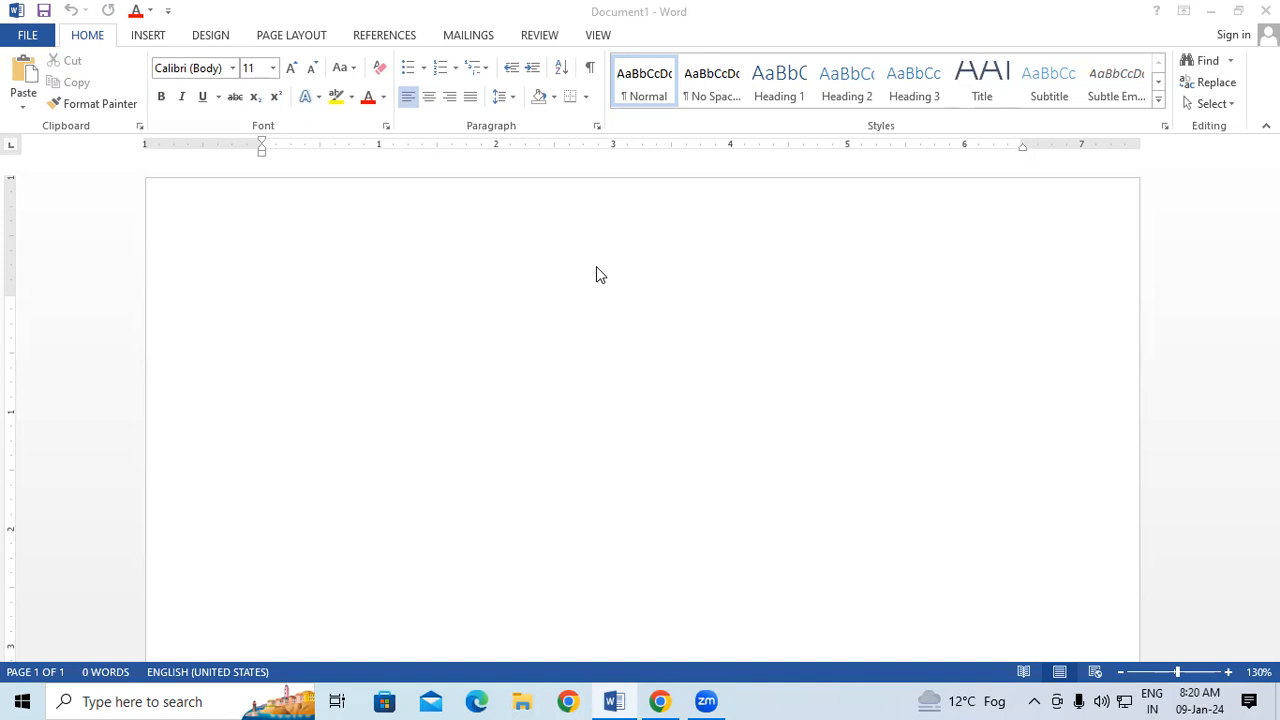
Generate five paragraphs of sample text in the blank document with =RAND().
left_click(270, 295)
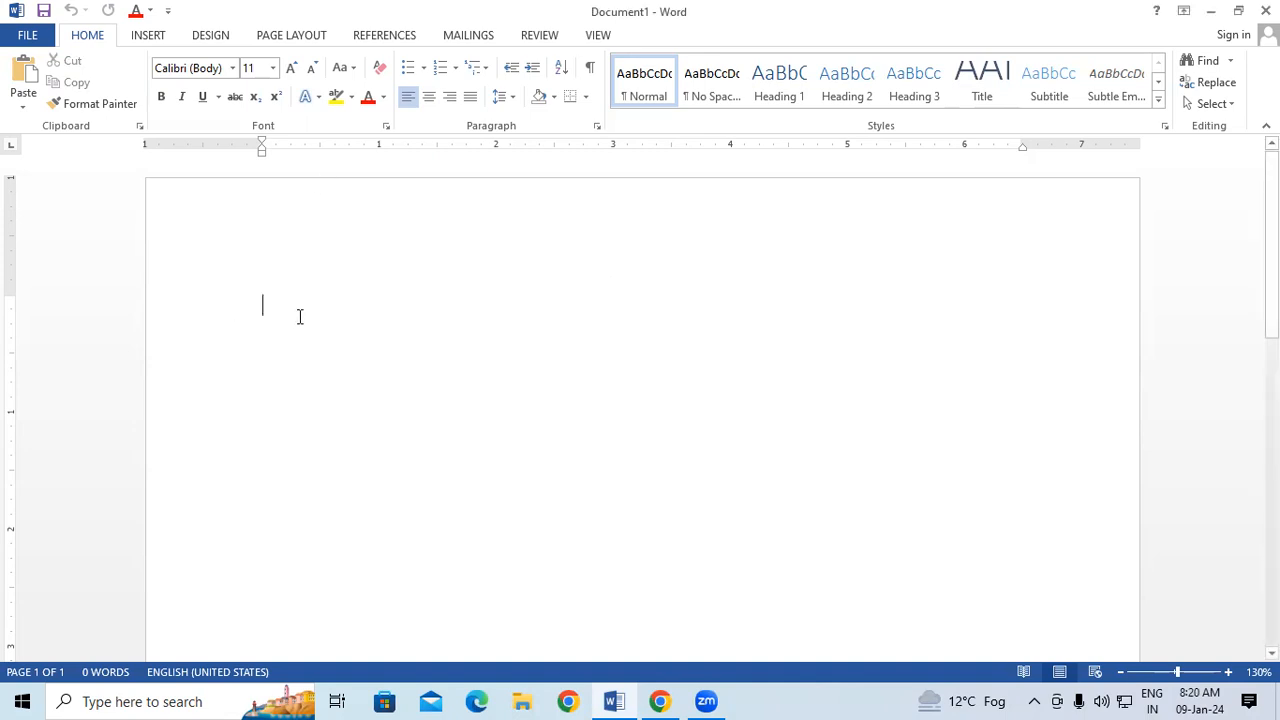
type("=RA")
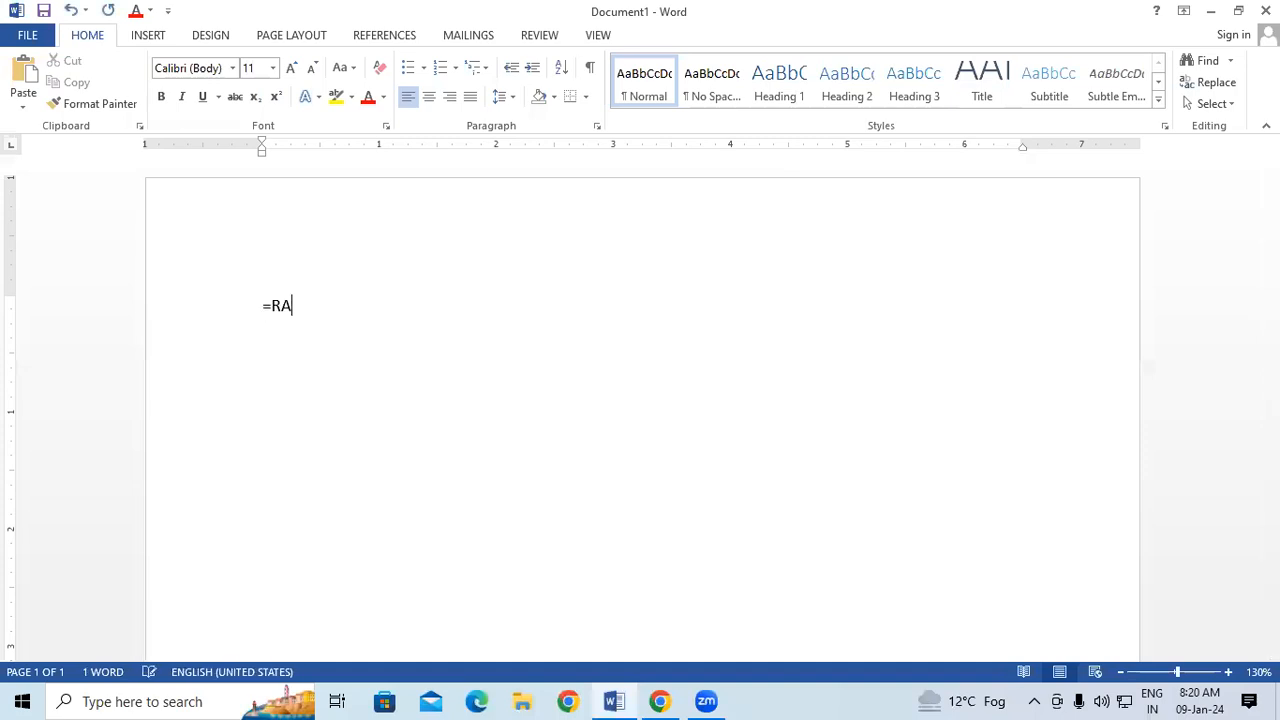
type("ND()")
key("Return")
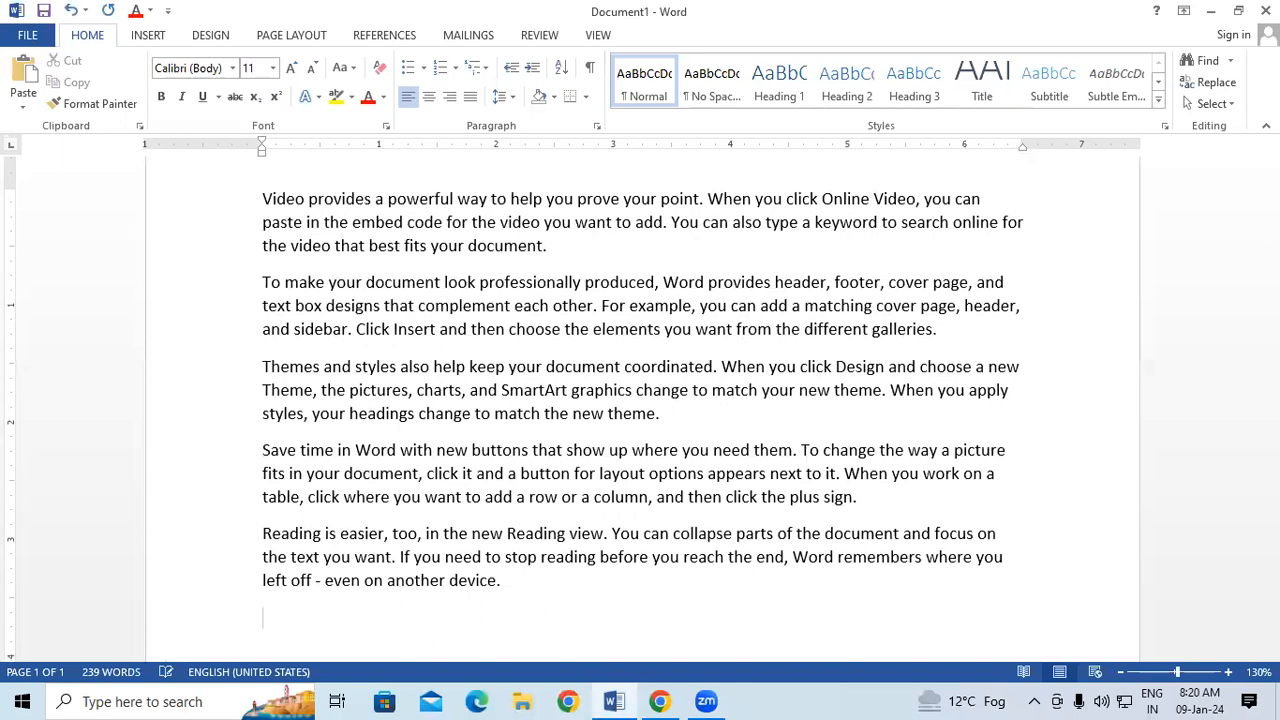
Select the whole document and increase the left indent of all paragraphs to the 3-inch mark.
key("ctrl+a")
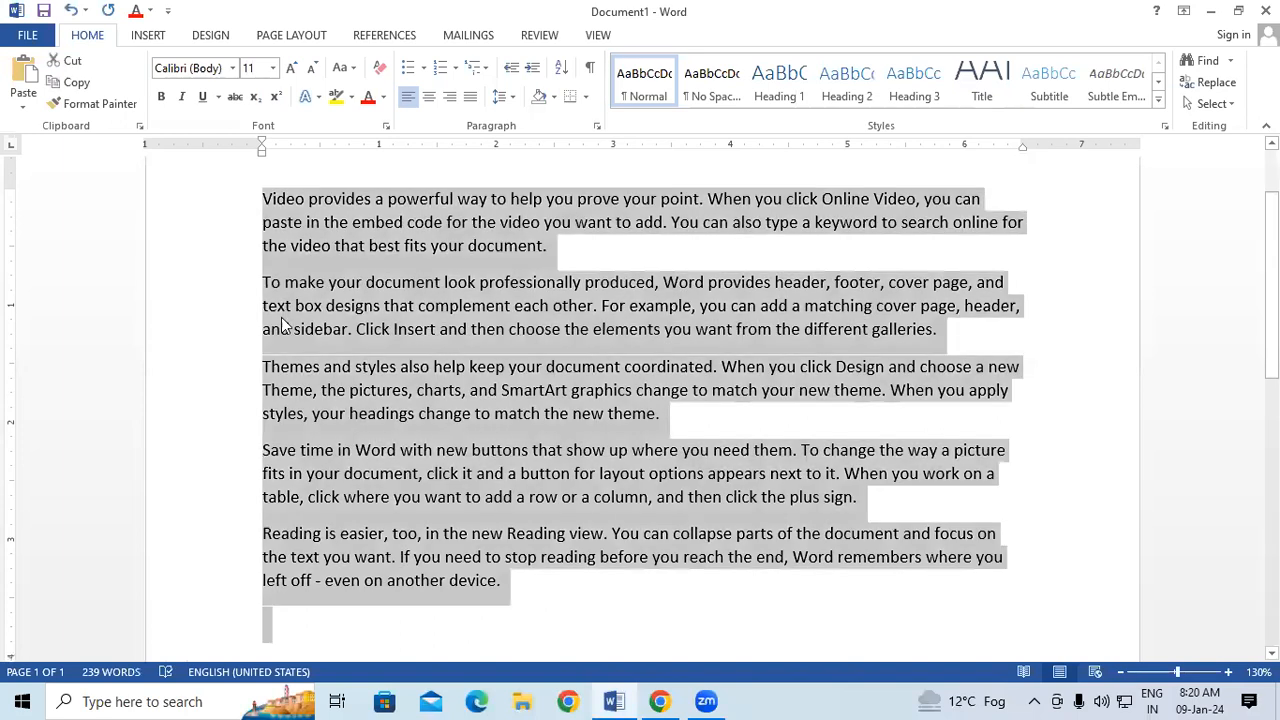
scroll(352, 283, "up", 2)
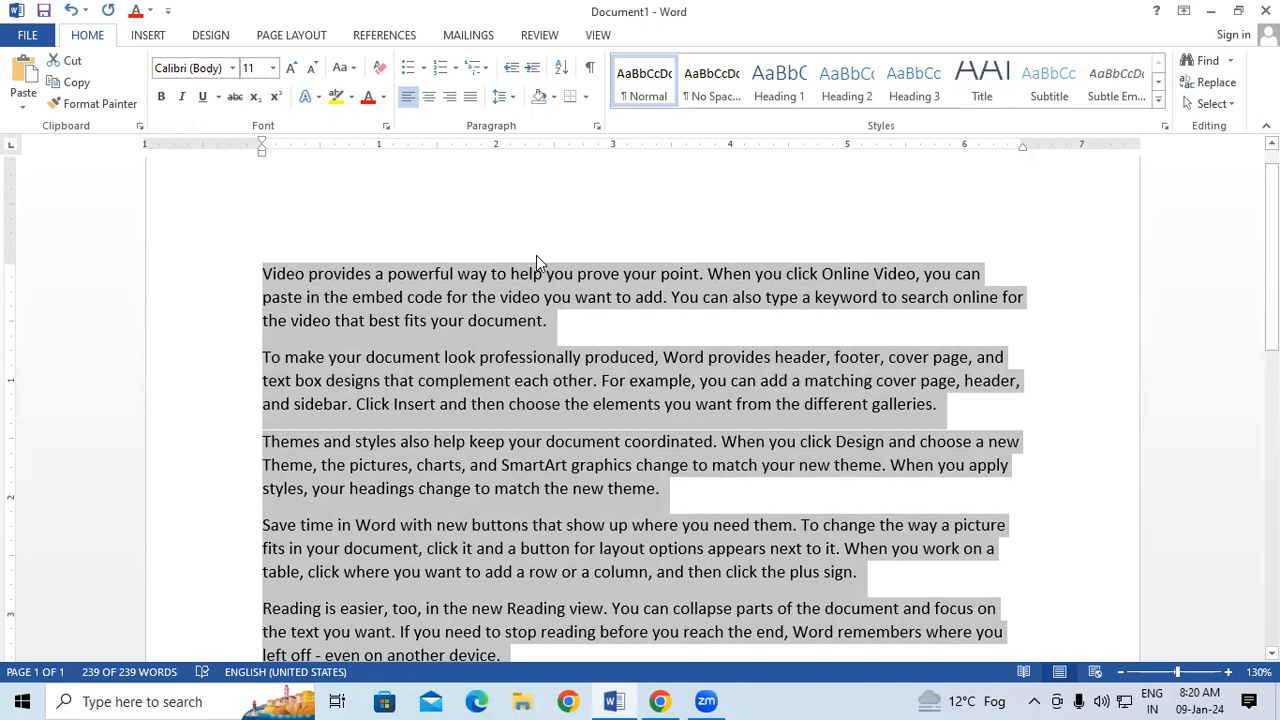
left_click(522, 72)
left_click(522, 72)
left_click(522, 72)
left_click(522, 72)
left_click(522, 72)
left_click(522, 72)
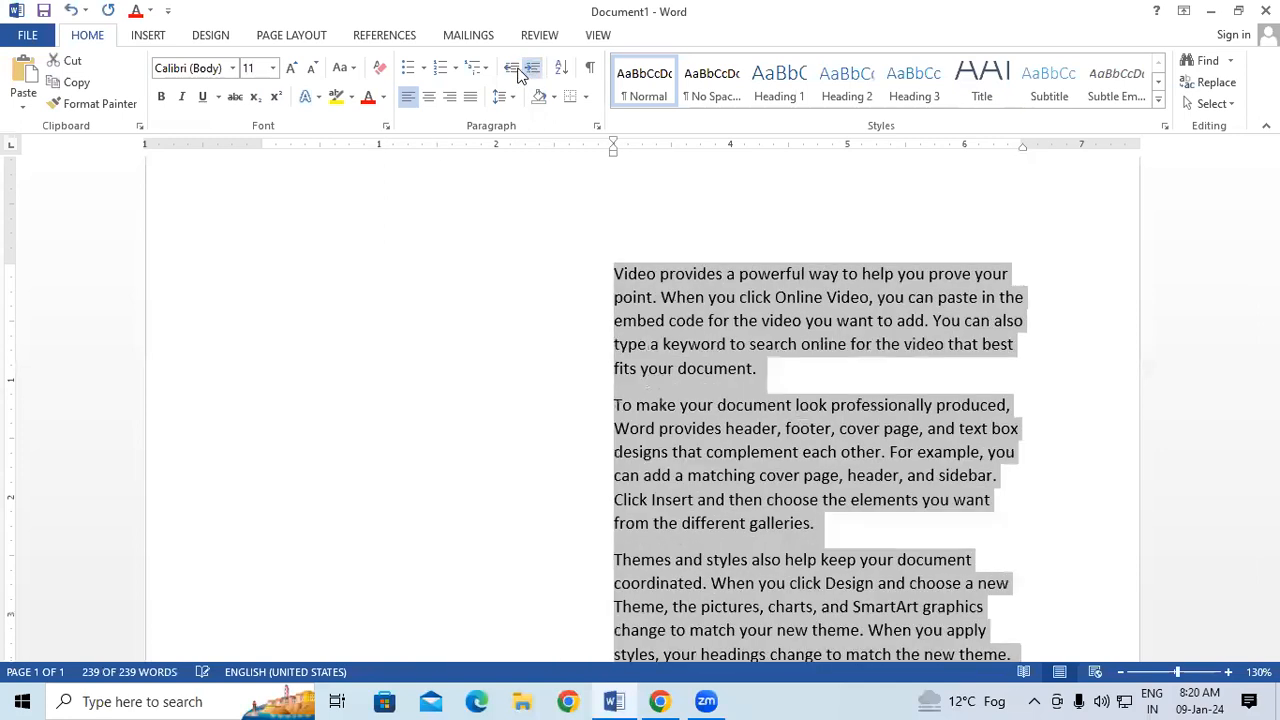
Decrease the indent of the selected paragraphs until they are back at the left margin.
left_click(517, 70)
left_click(517, 70)
left_click(517, 70)
left_click(517, 70)
left_click(517, 70)
left_click(517, 70)
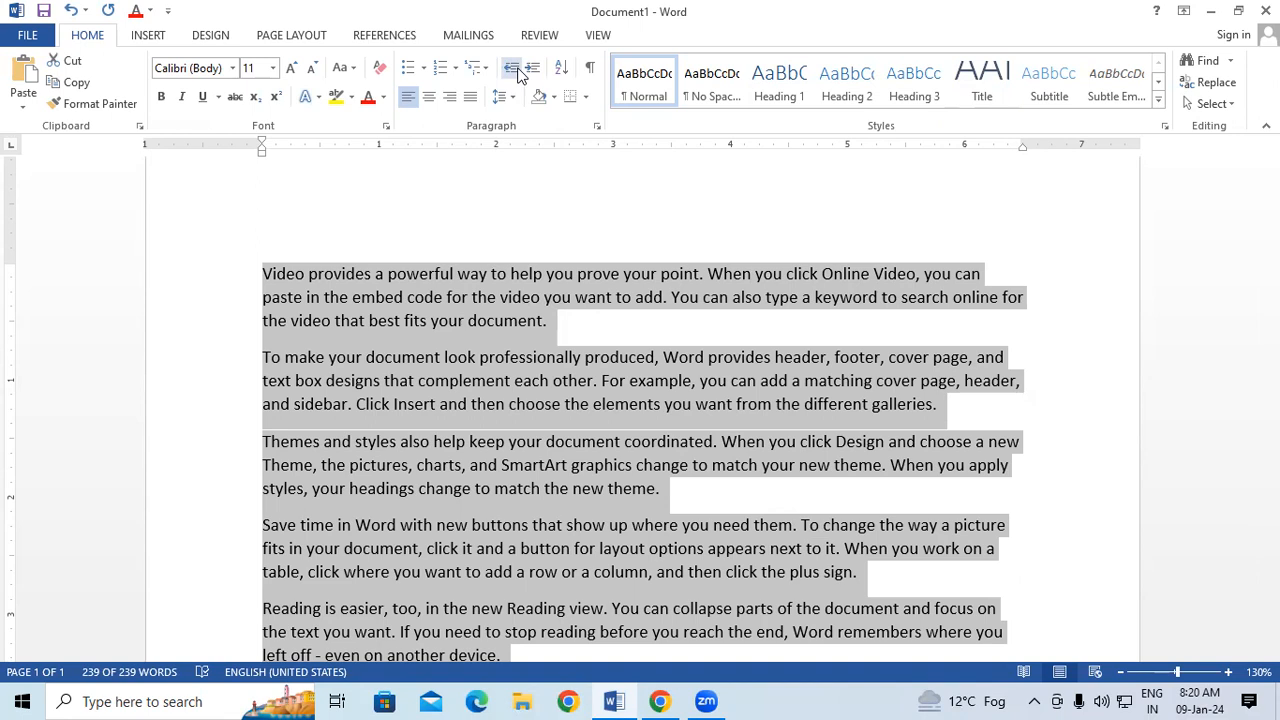
Indent the selected paragraphs to 3 inches once more and return them to the left margin.
key("ctrl+m")
key("ctrl+m")
key("ctrl+m")
key("ctrl+m")
key("ctrl+m")
key("ctrl+m")
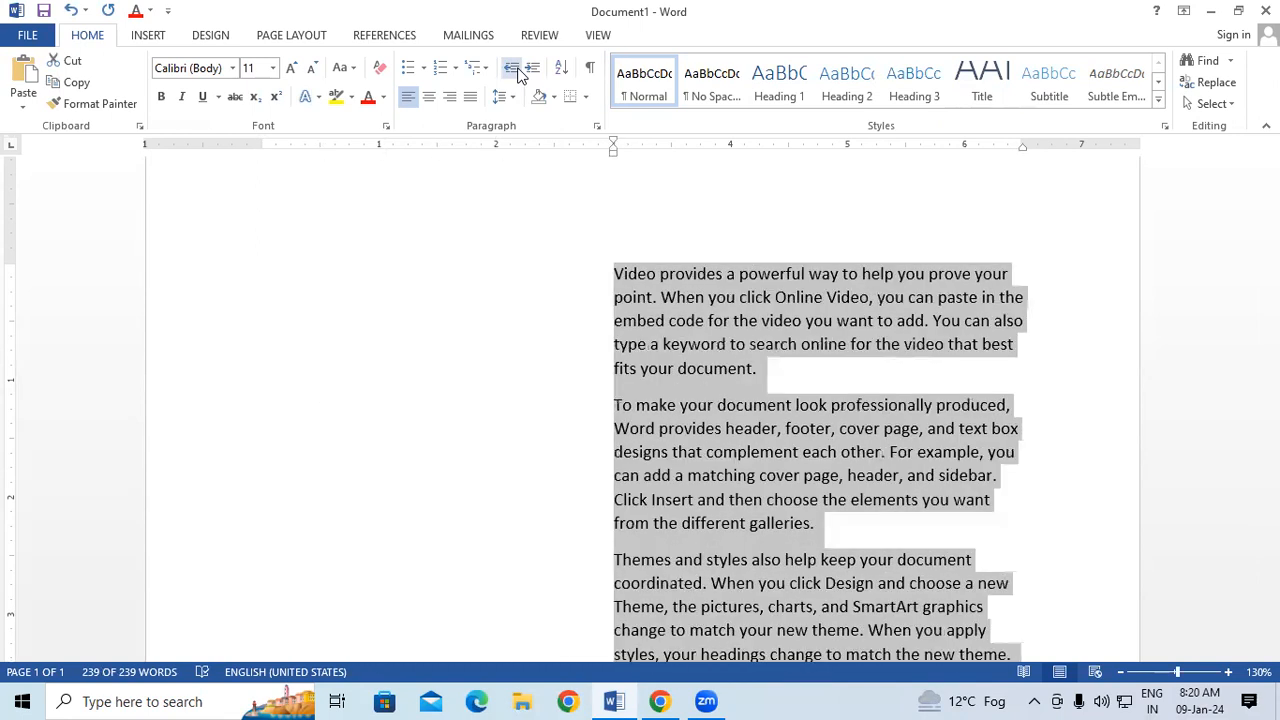
left_click(518, 74)
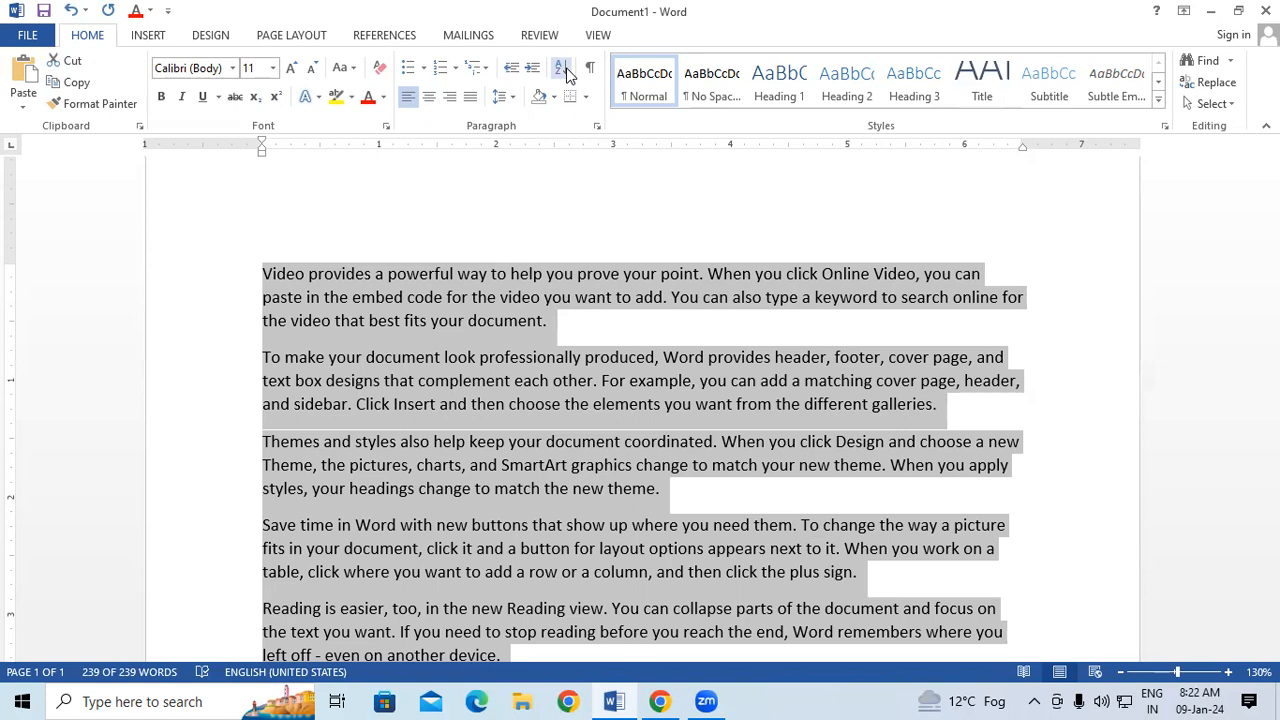
Enlarge the selected text to 14 points and sort its paragraphs by text in descending order.
key("ctrl+shift+period")
key("ctrl+shift+period")
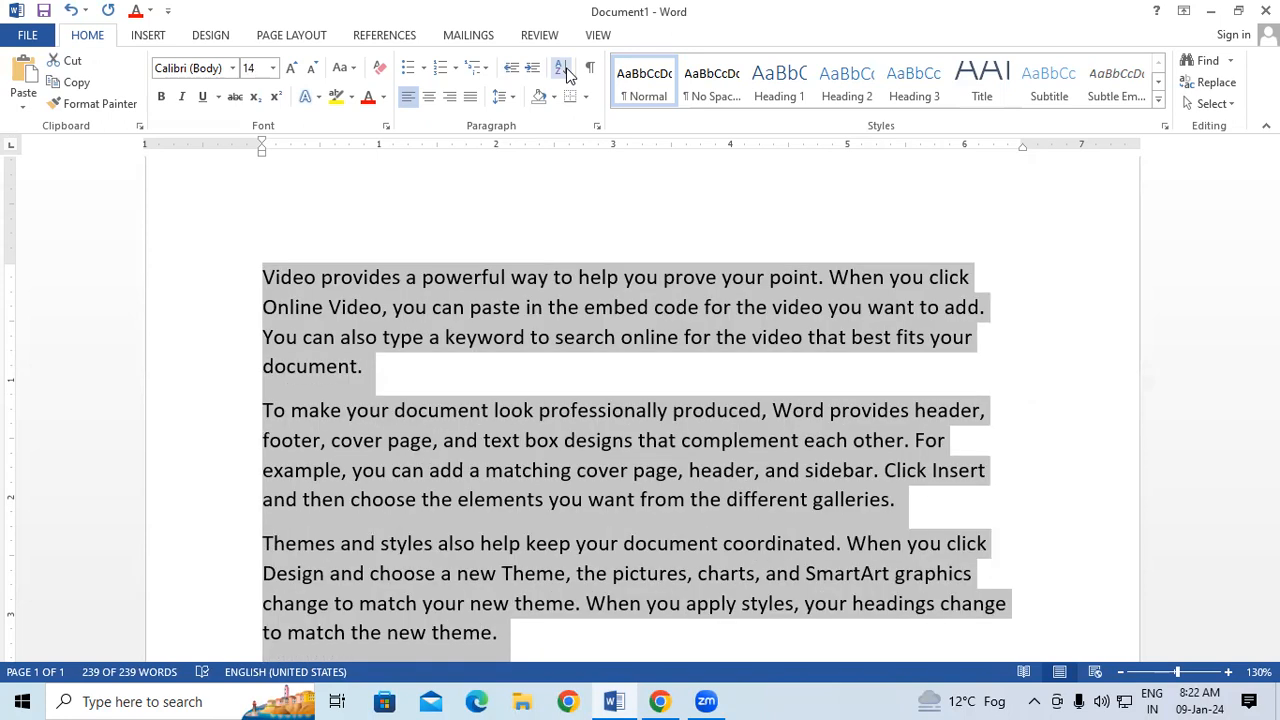
left_click(560, 72)
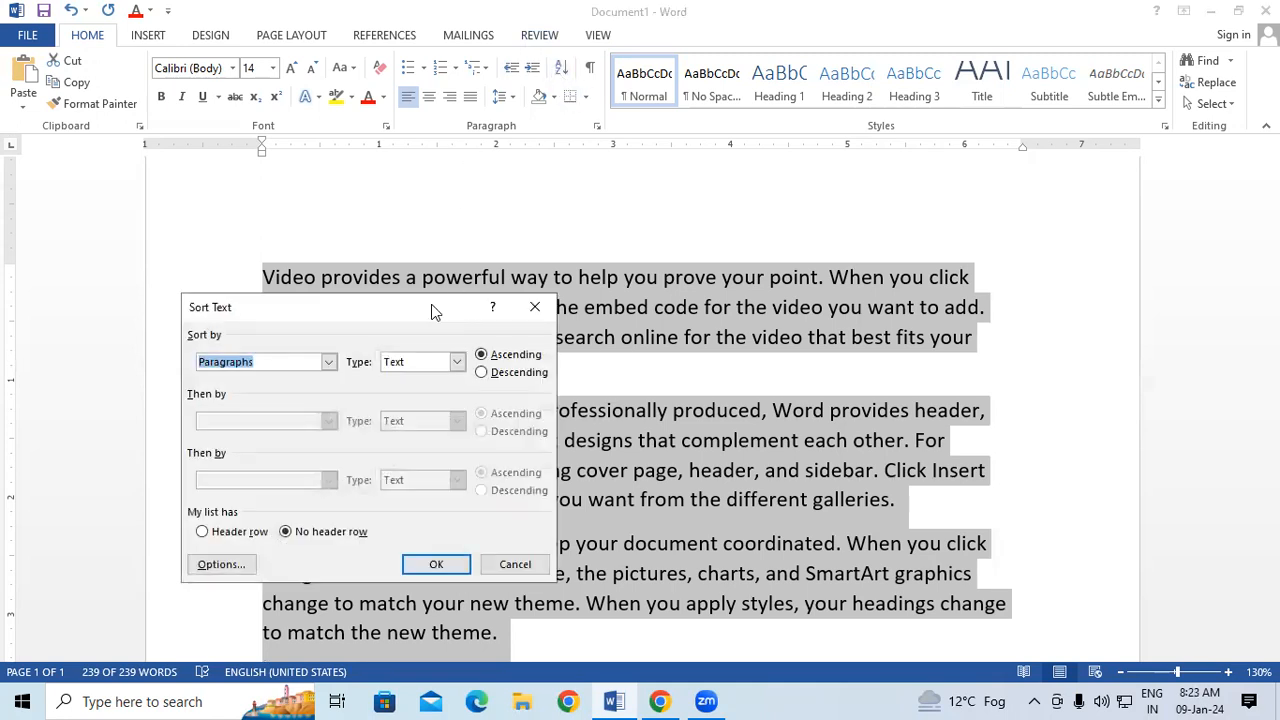
left_click_drag(443, 301, 459, 131)
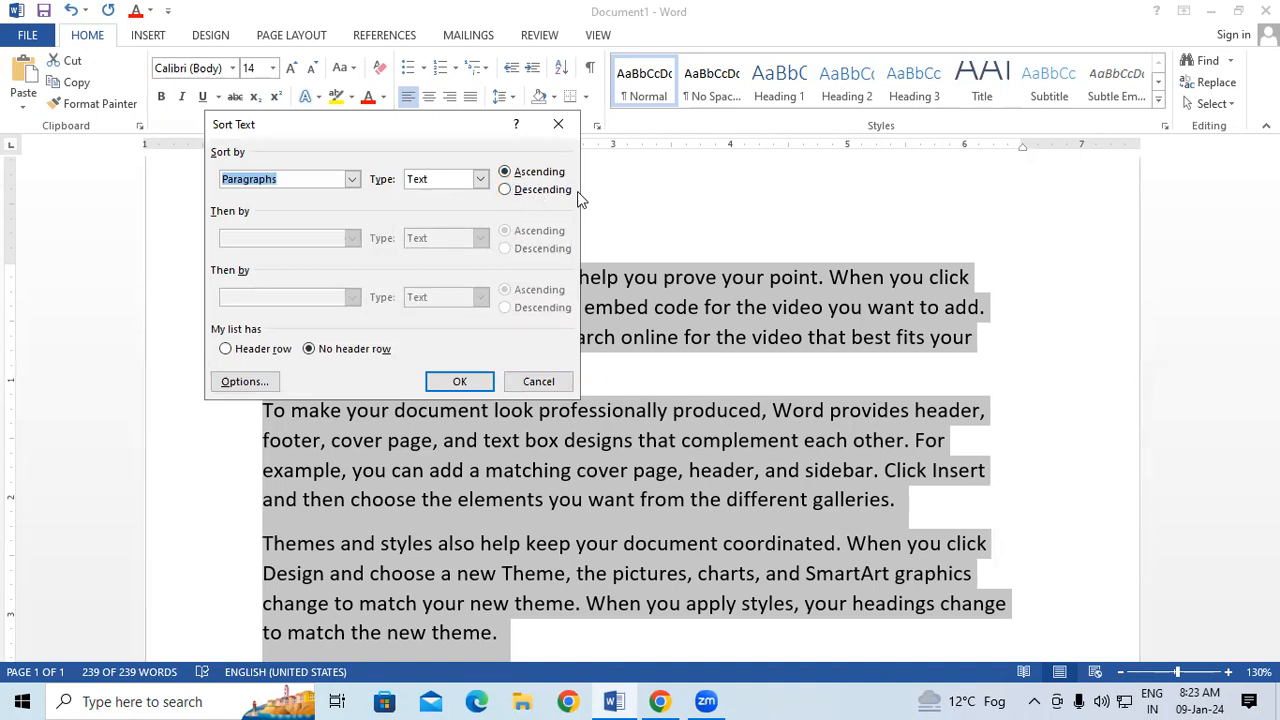
left_click(540, 189)
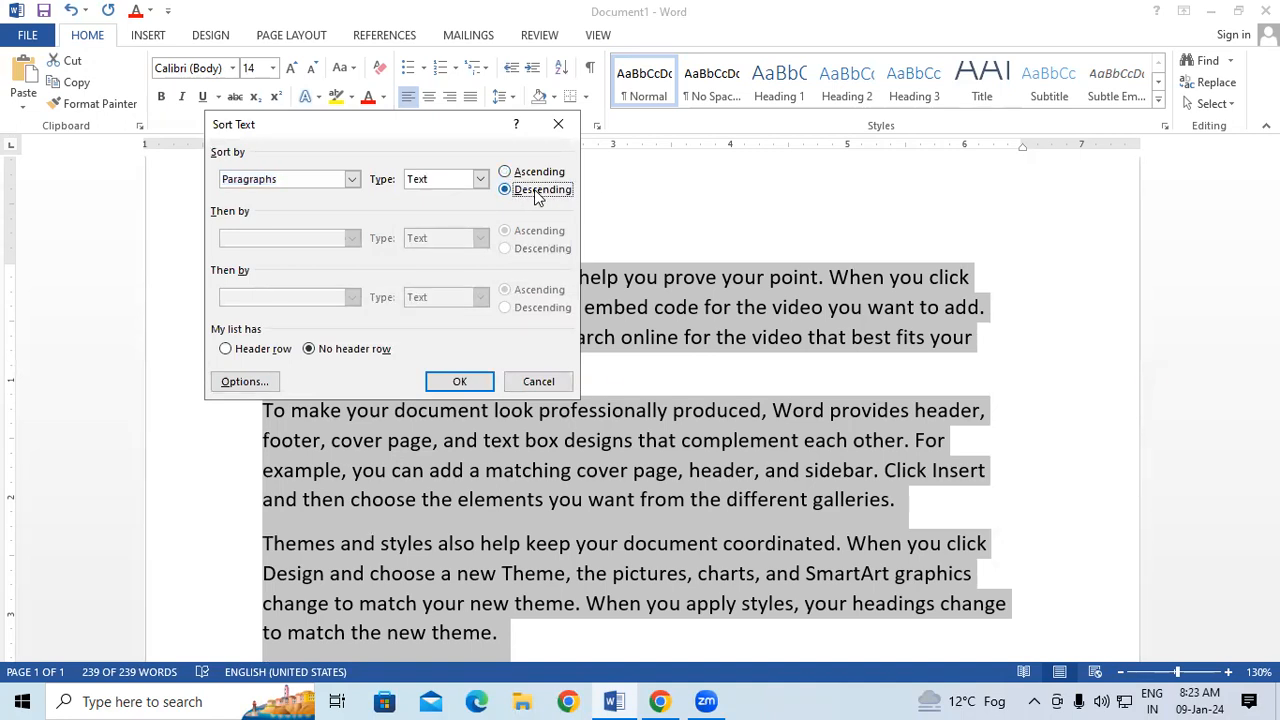
left_click(489, 384)
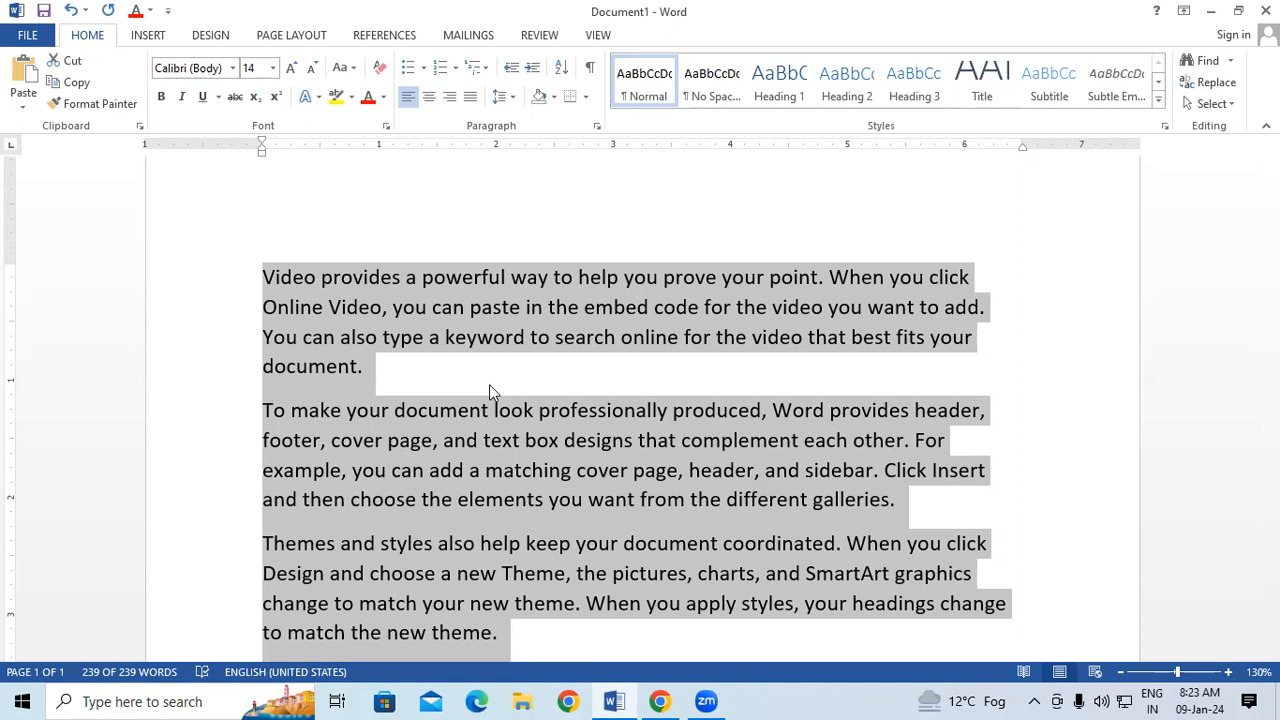
Enlarge the selected text to 18 points and sort its paragraphs by text in ascending order.
key("ctrl+shift+period")
key("ctrl+shift+period")
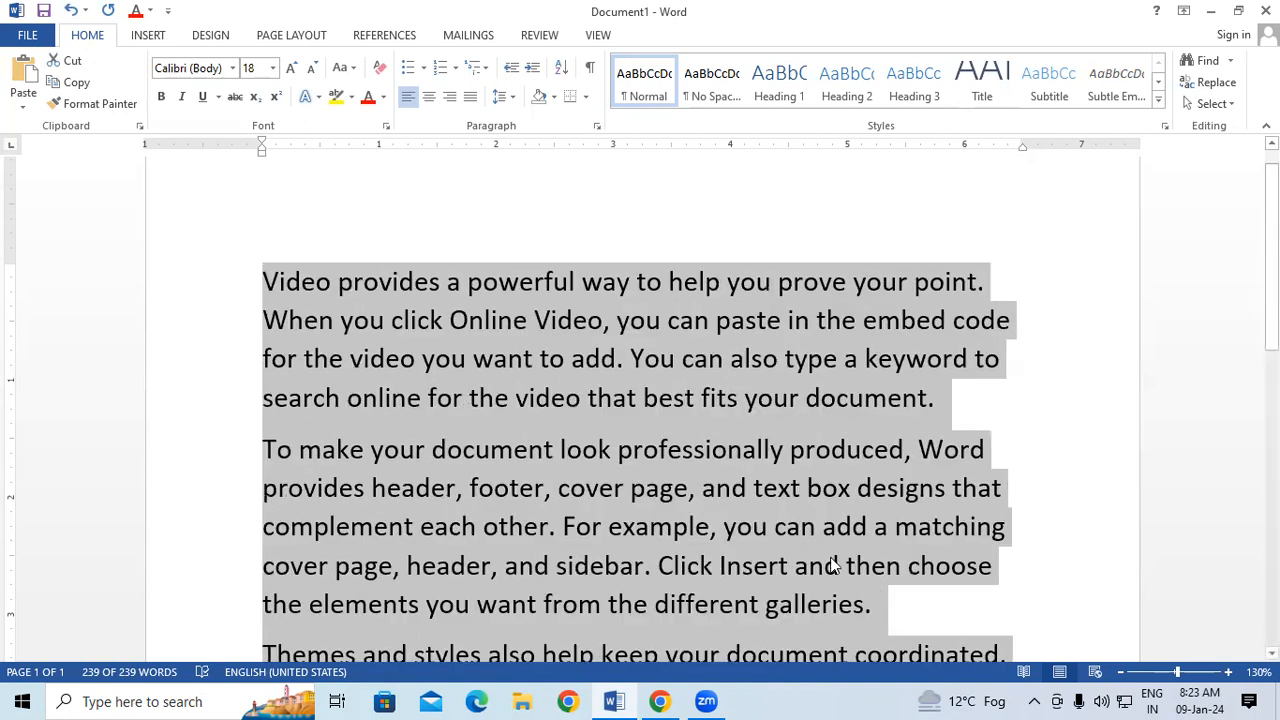
left_click(561, 67)
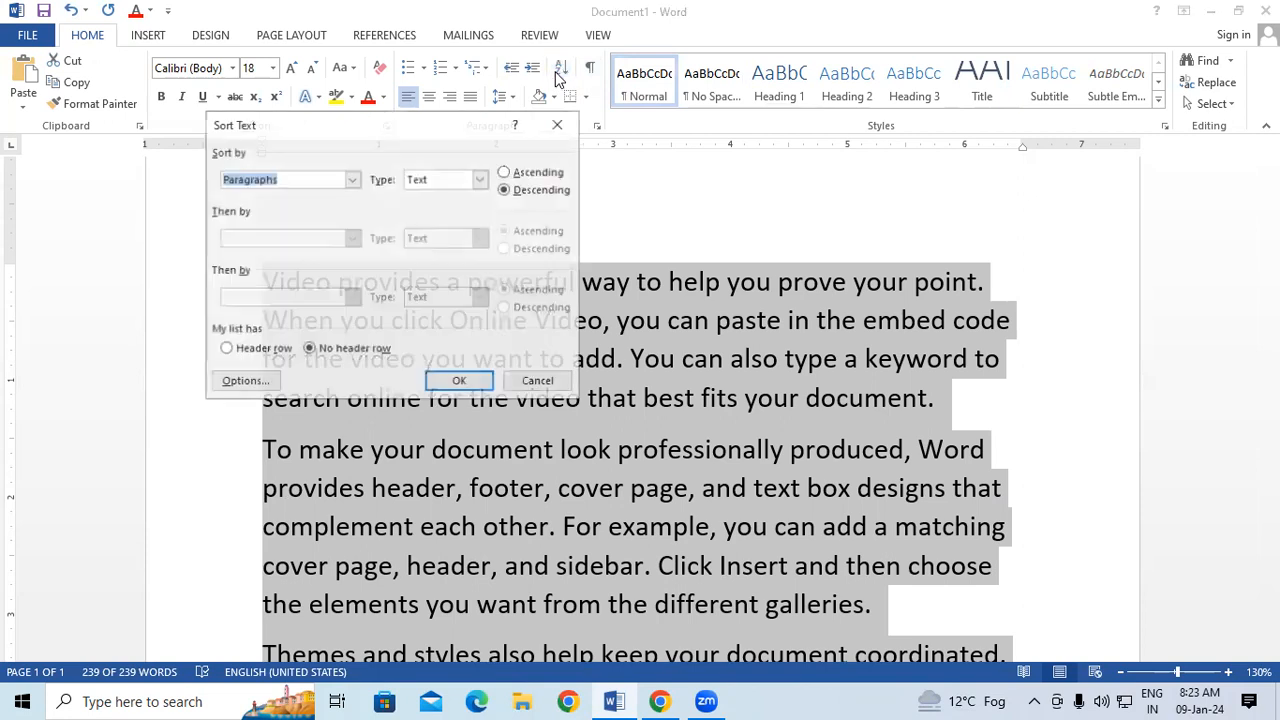
left_click(531, 176)
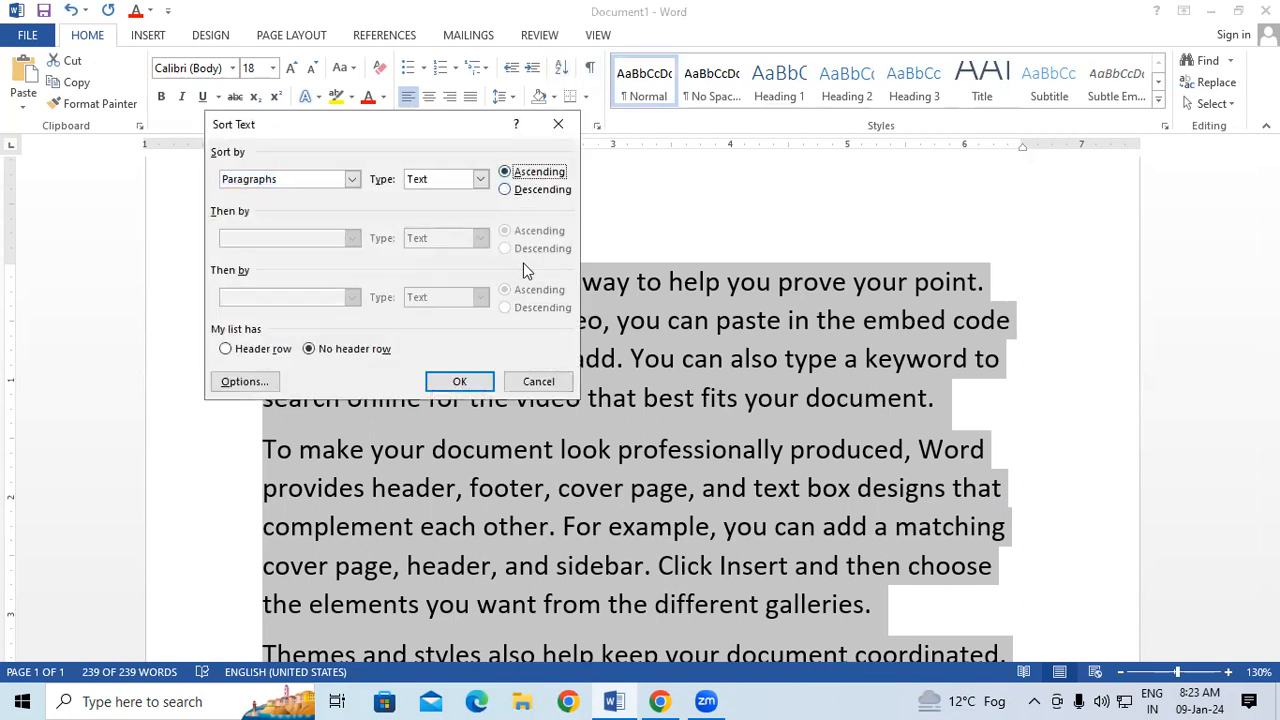
left_click(482, 381)
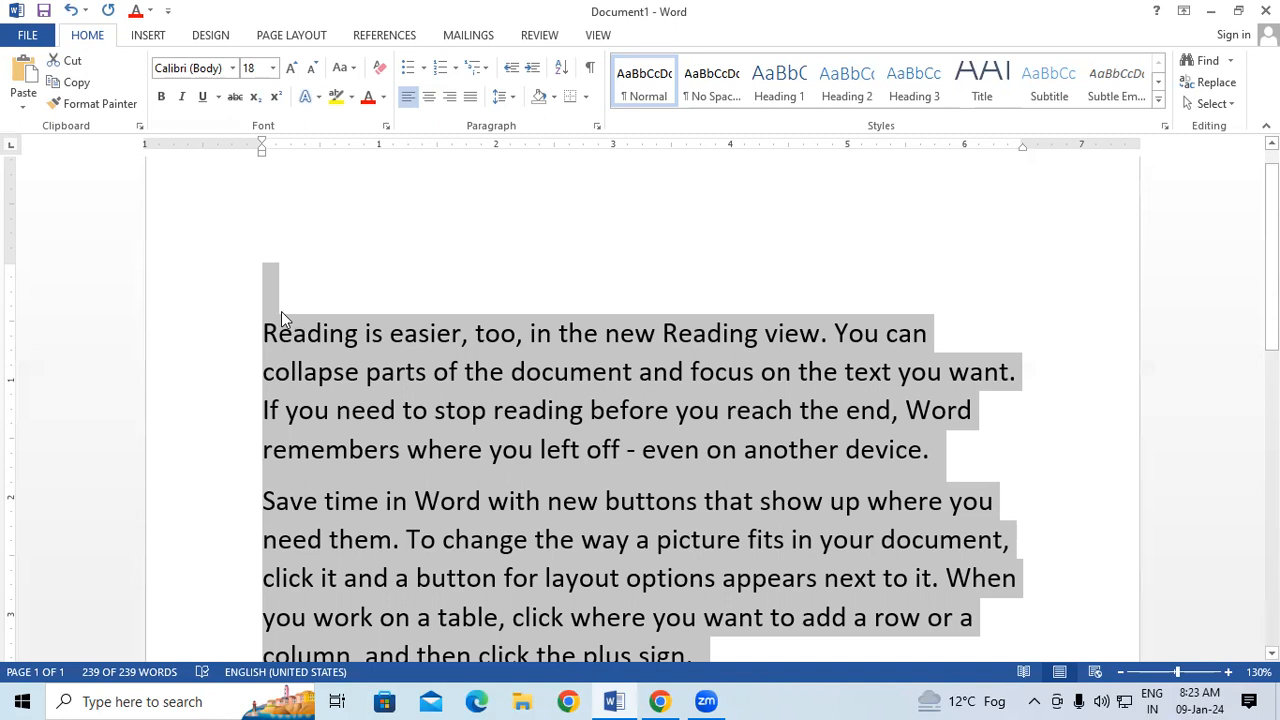
Re-sort the selected paragraphs in descending order and back again in ascending order.
left_click(560, 68)
left_click(520, 189)
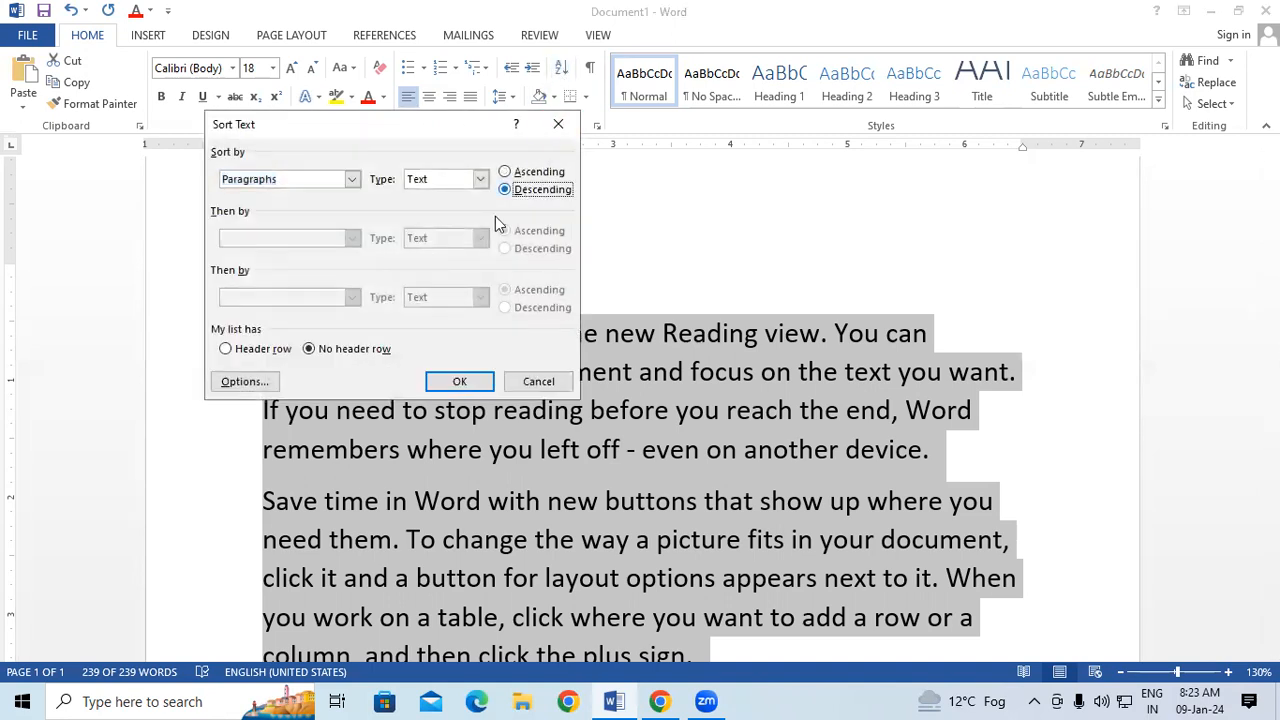
left_click(460, 381)
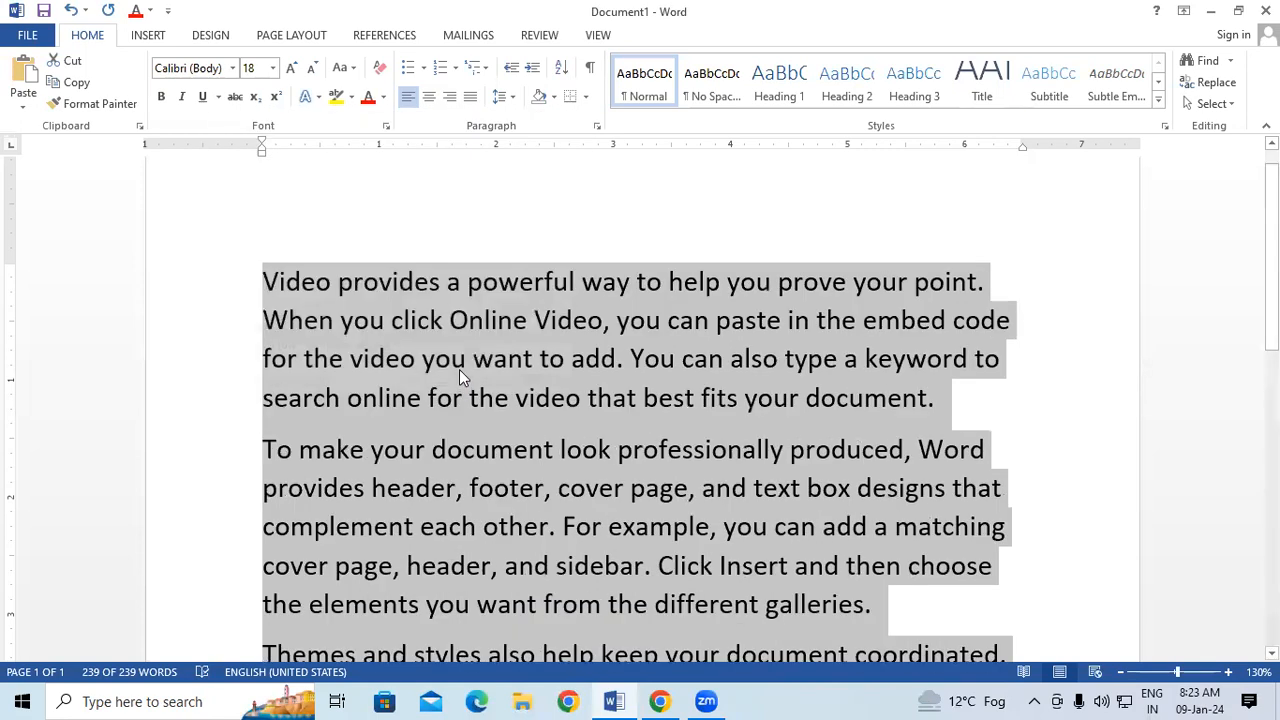
left_click(561, 68)
left_click(506, 172)
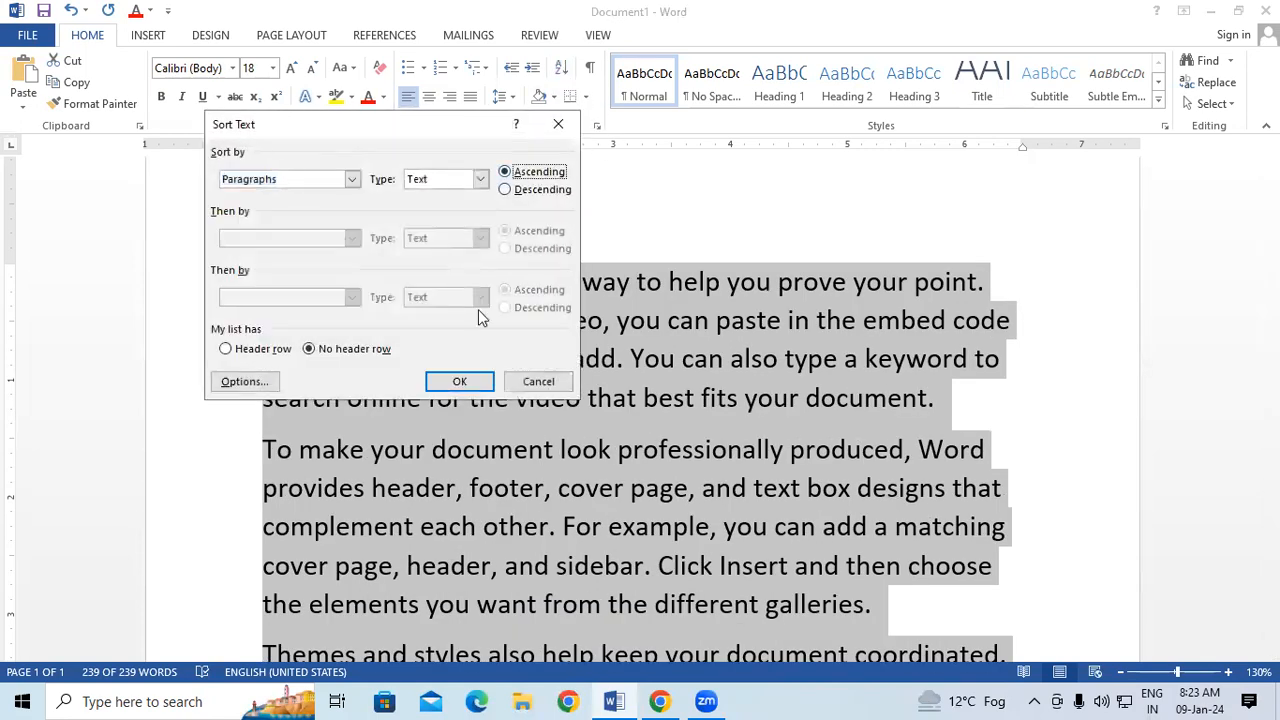
left_click(462, 381)
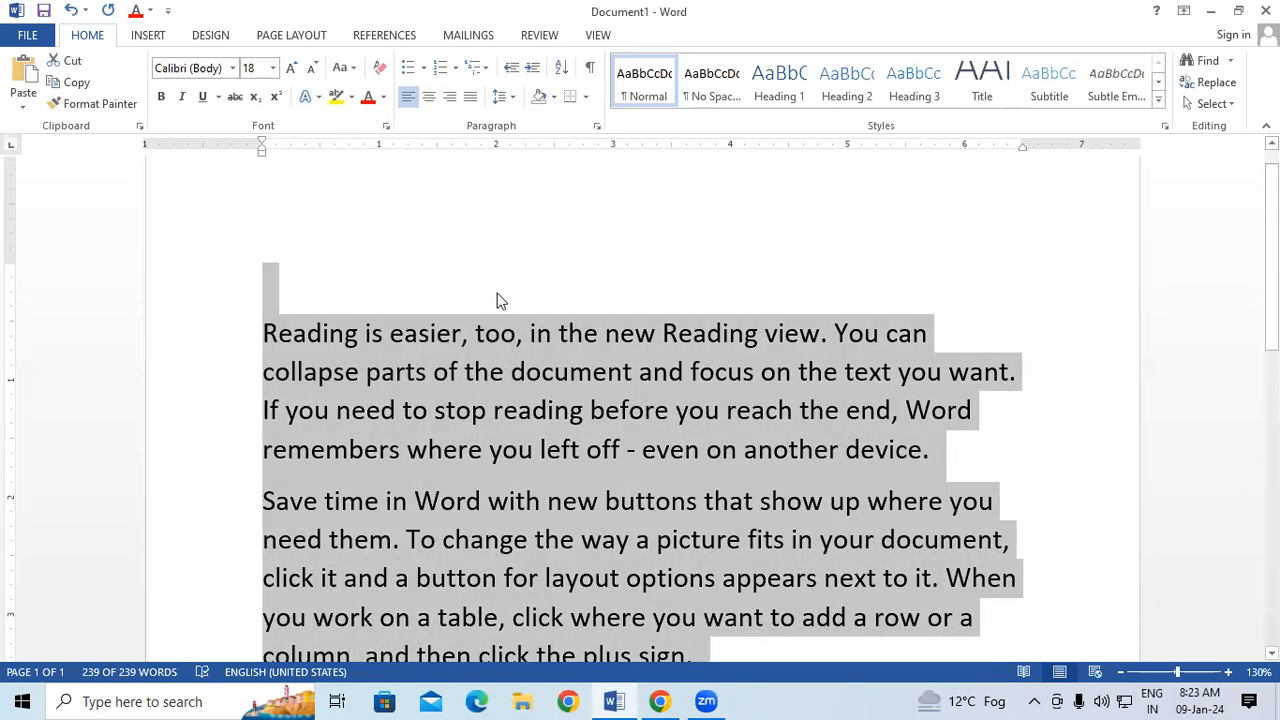
Show the paragraph marks and other hidden formatting symbols and look through them across the whole document.
left_click(590, 68)
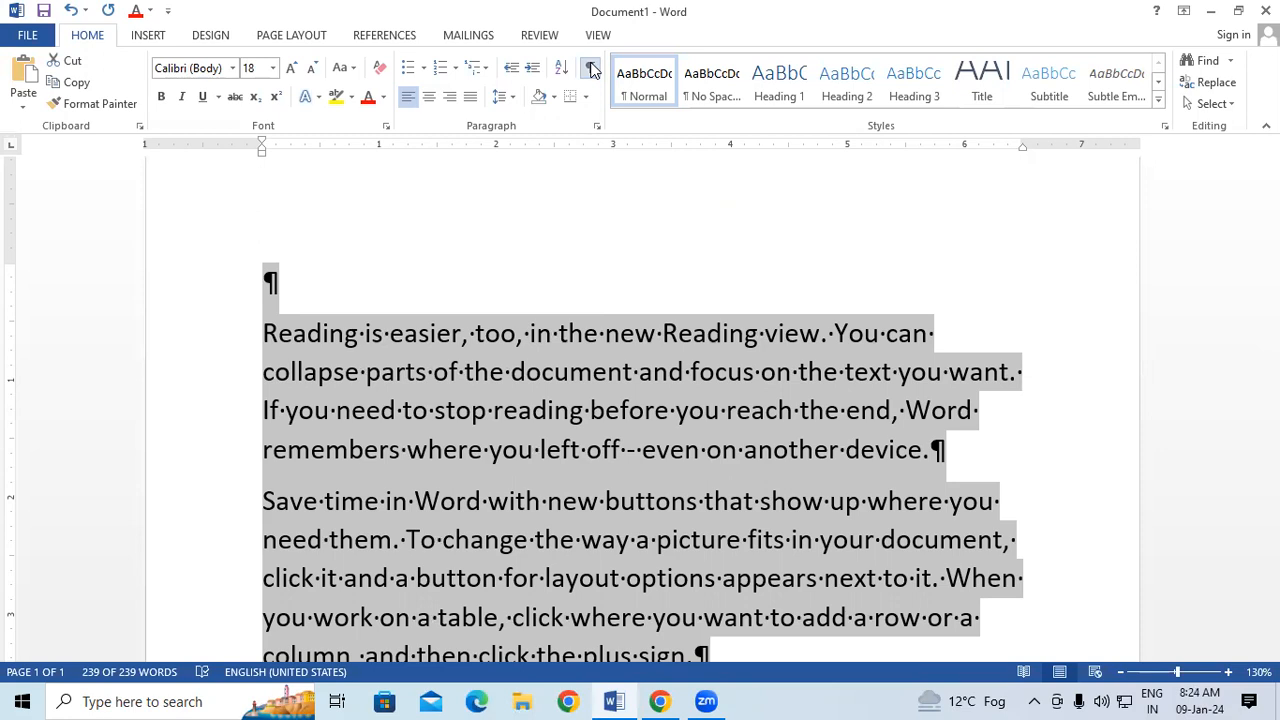
left_click(724, 450)
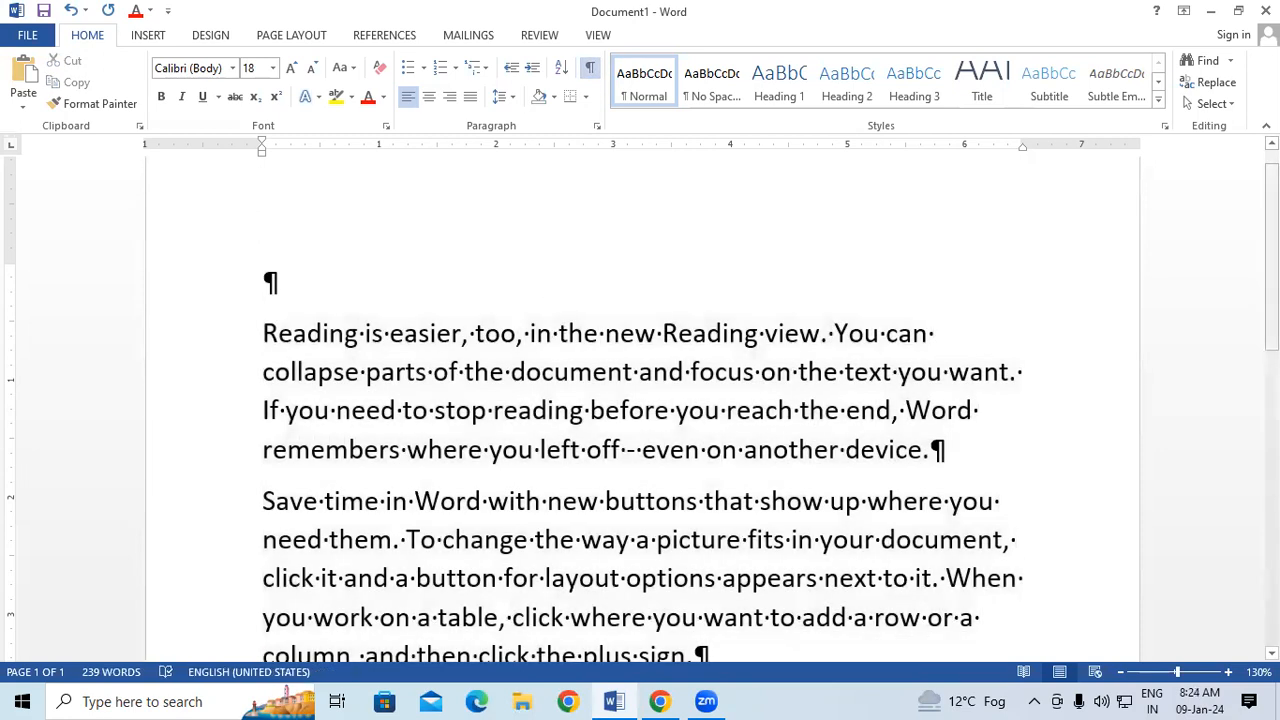
scroll(724, 450, "down", 1)
scroll(642, 410, "down", 4)
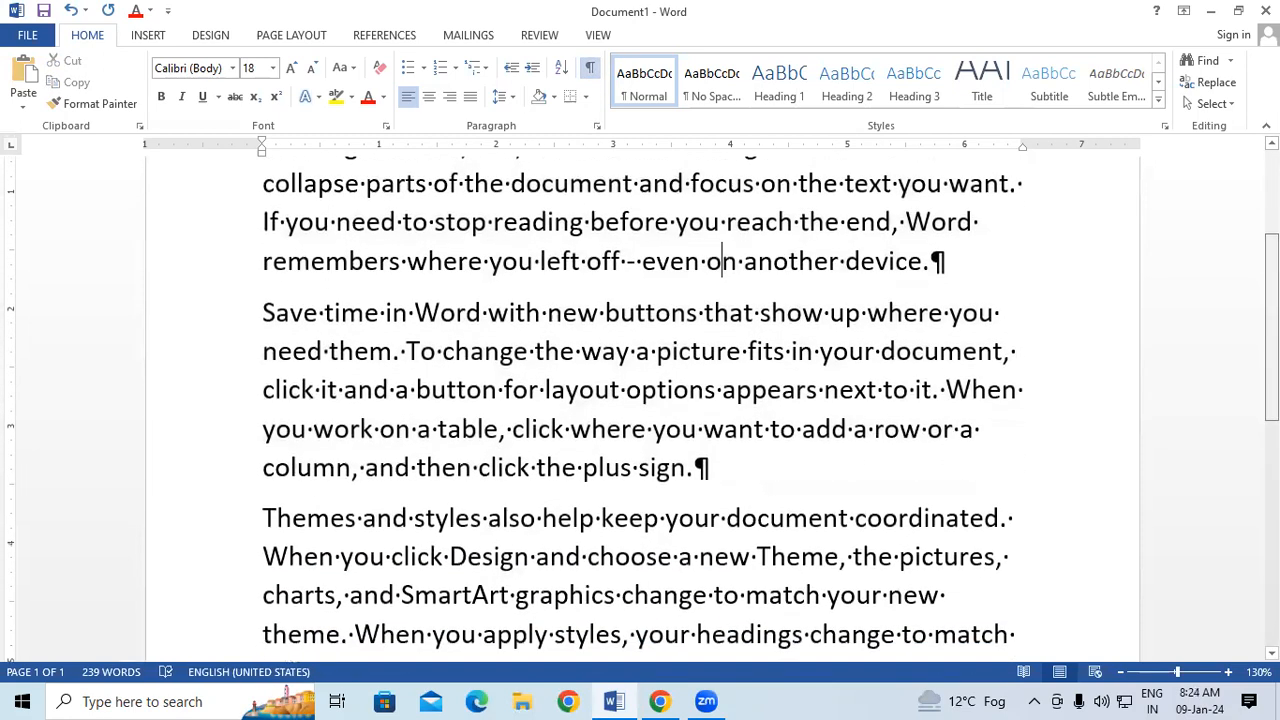
scroll(642, 410, "down", 3)
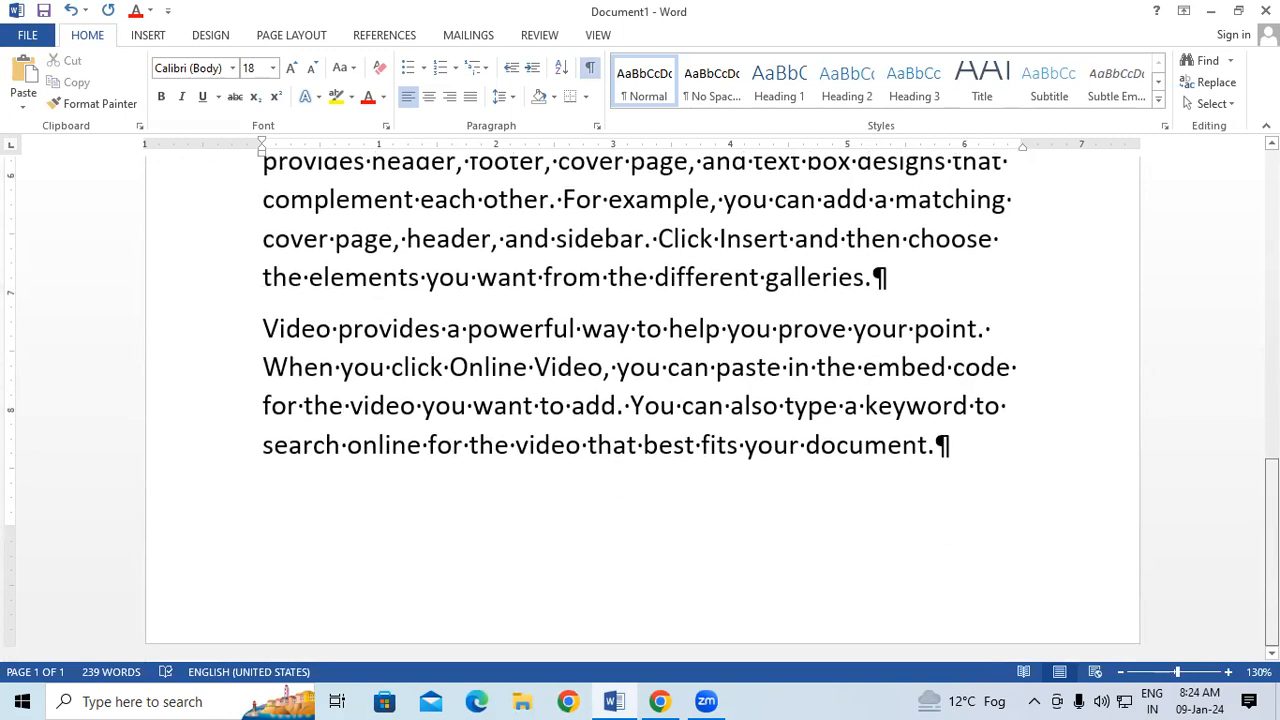
scroll(851, 545, "up", 6)
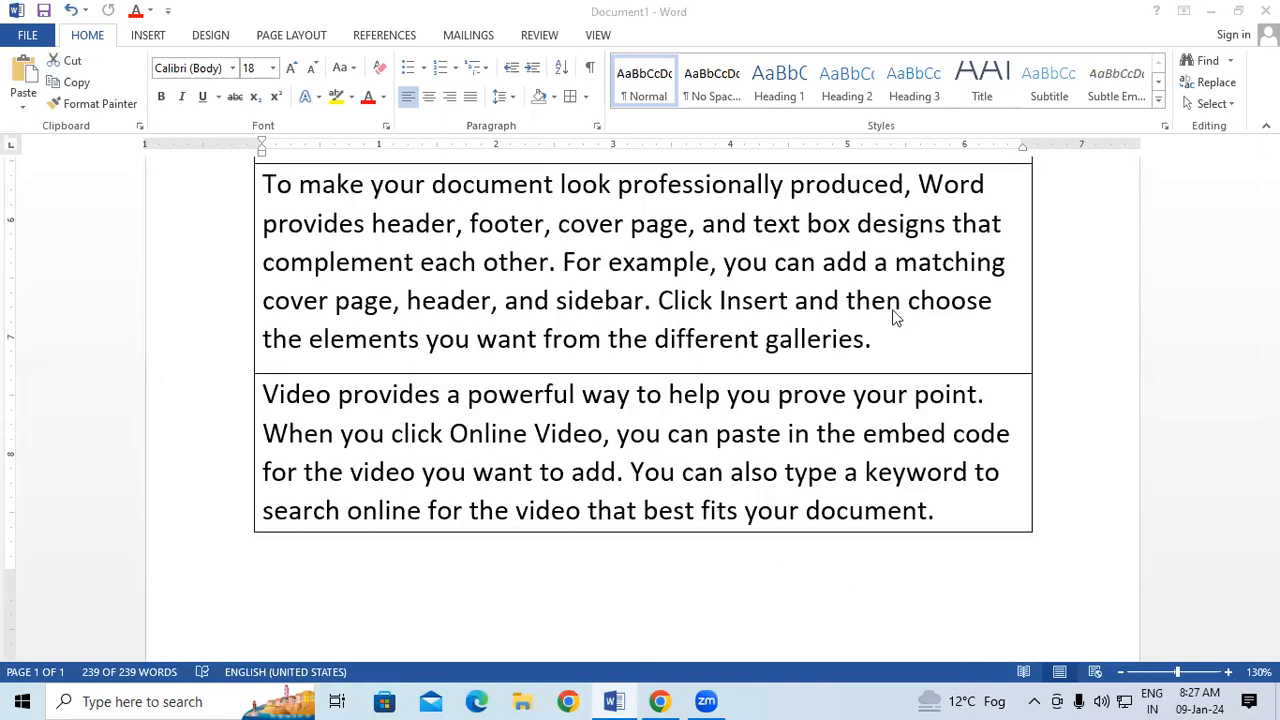
Select the whole document and undo the borders applied around and between its paragraphs.
scroll(742, 363, "up", 5)
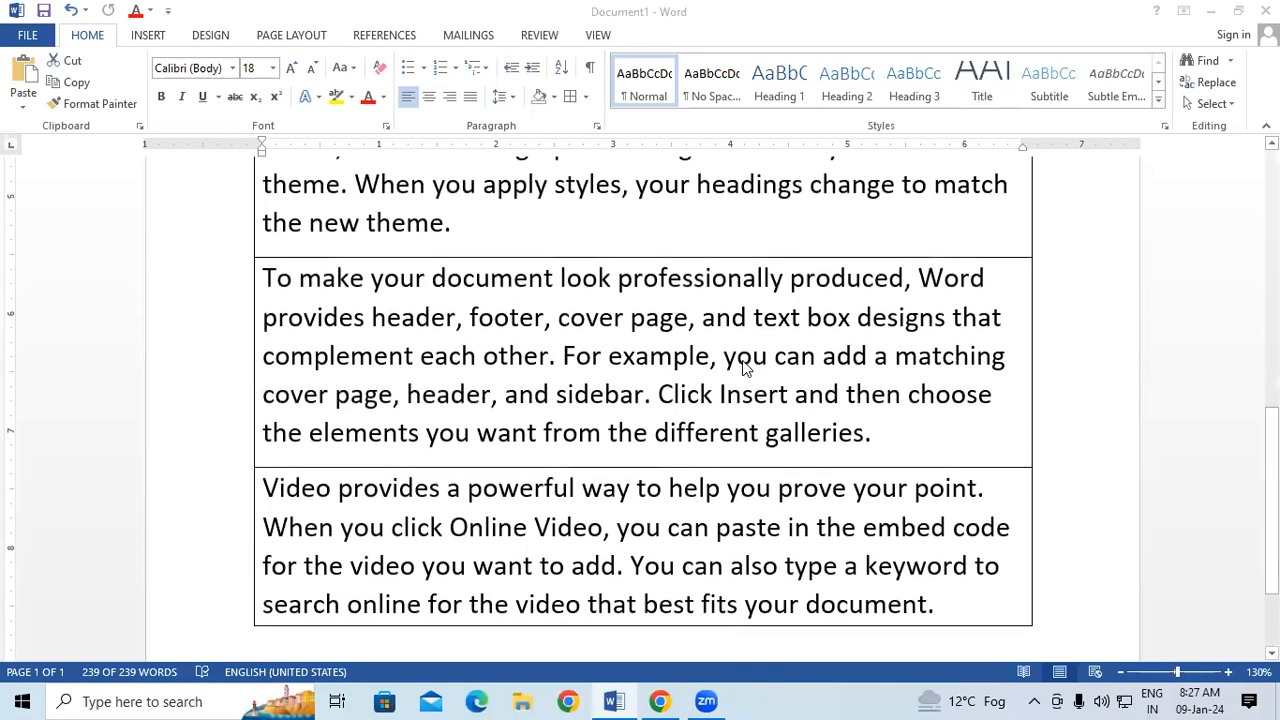
scroll(742, 368, "up", 5)
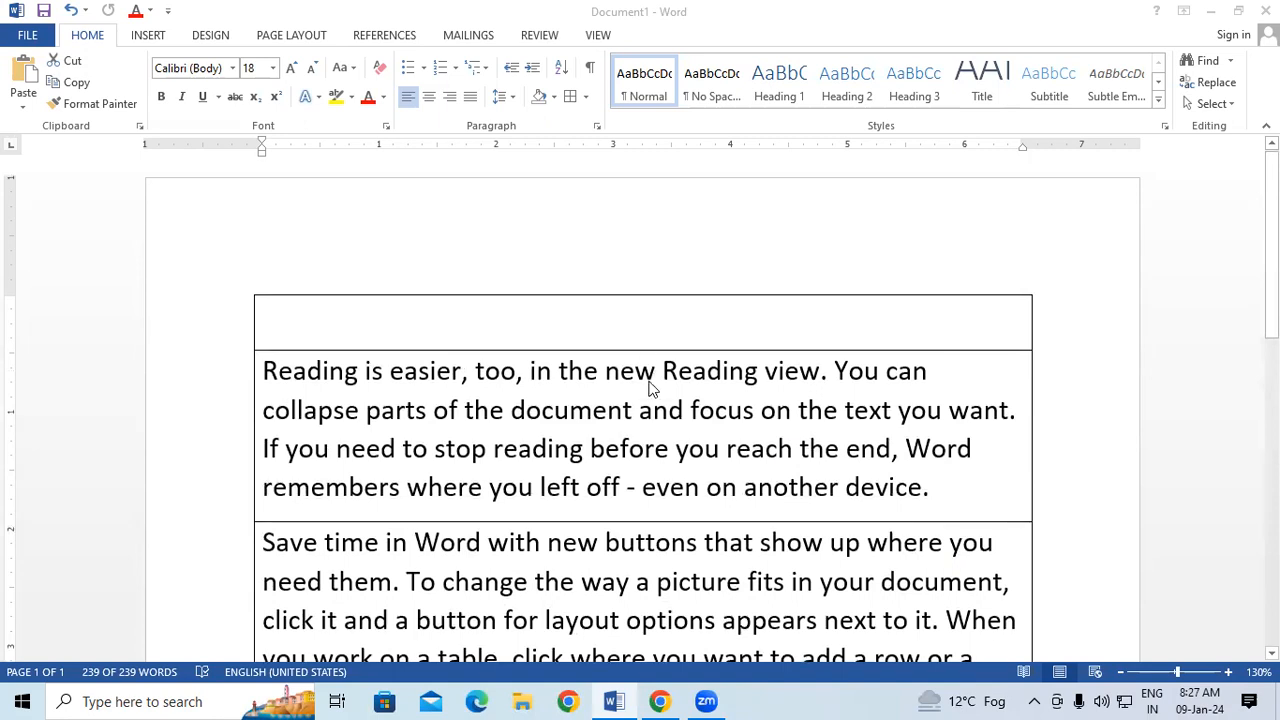
key("ctrl+a")
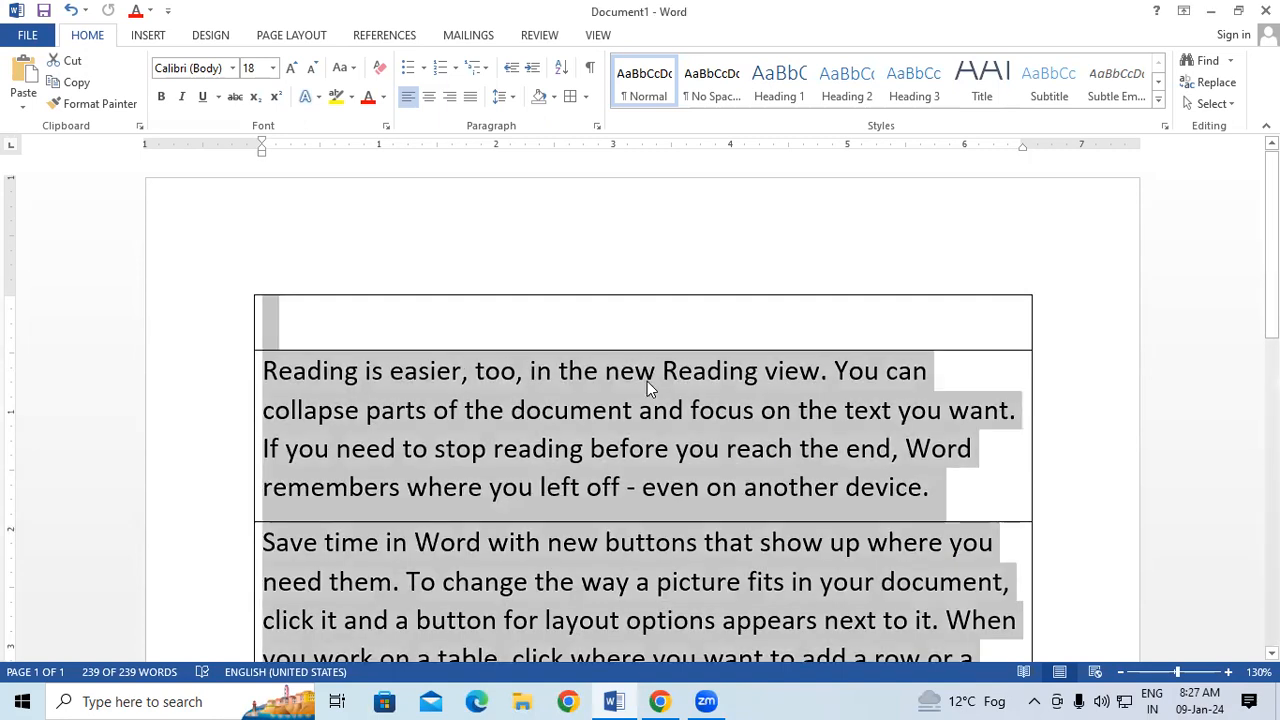
key("ctrl+z")
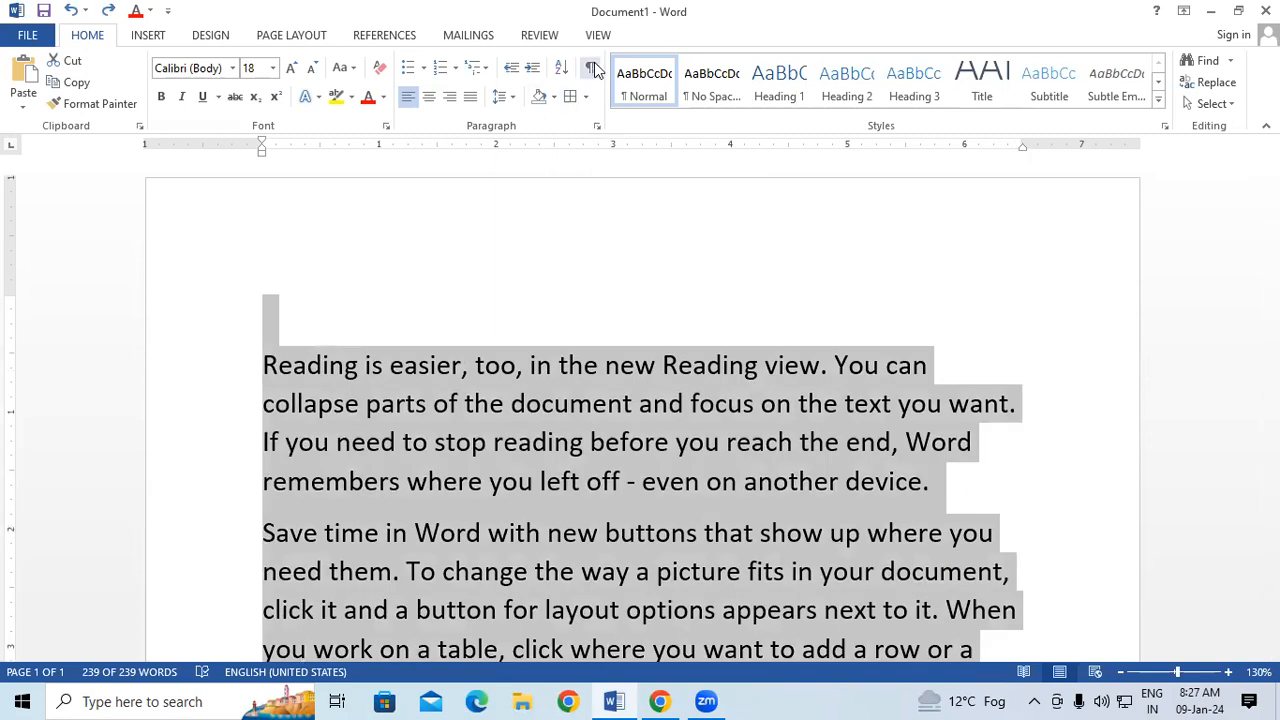
Turn the hidden formatting symbols back on and check the paragraph marks at the ends of the paragraphs.
left_click(593, 68)
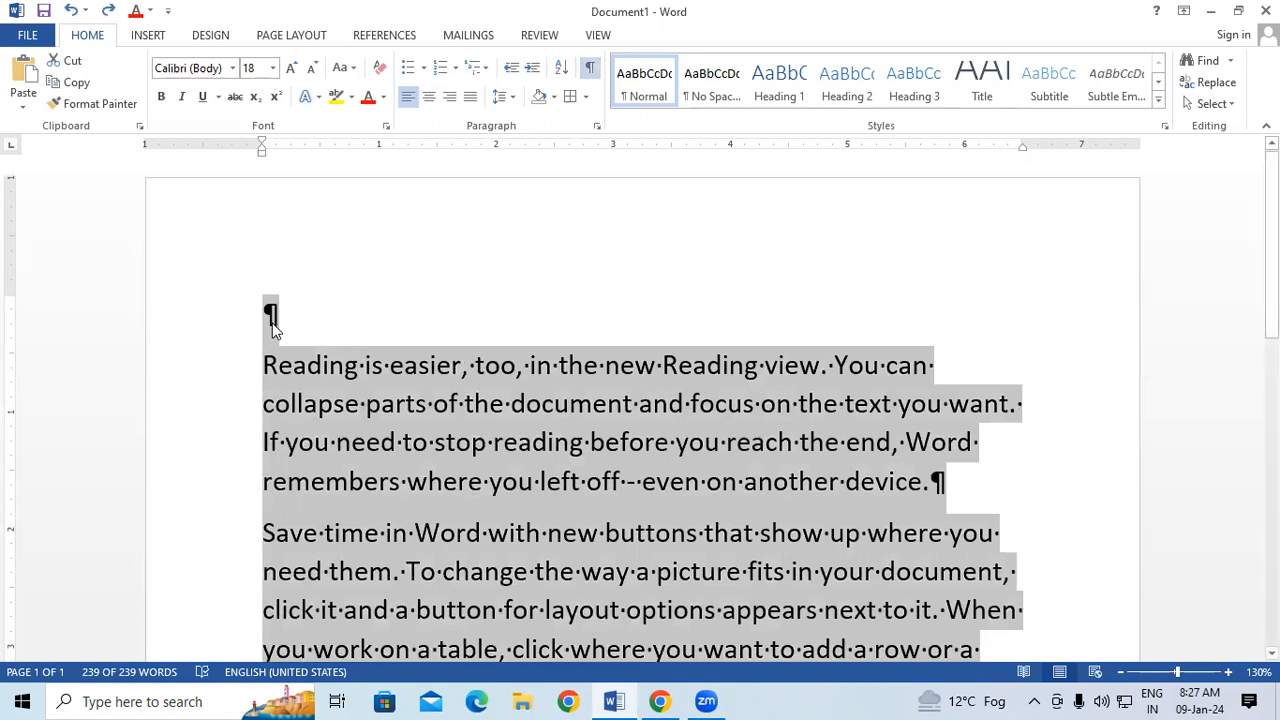
left_click(259, 320)
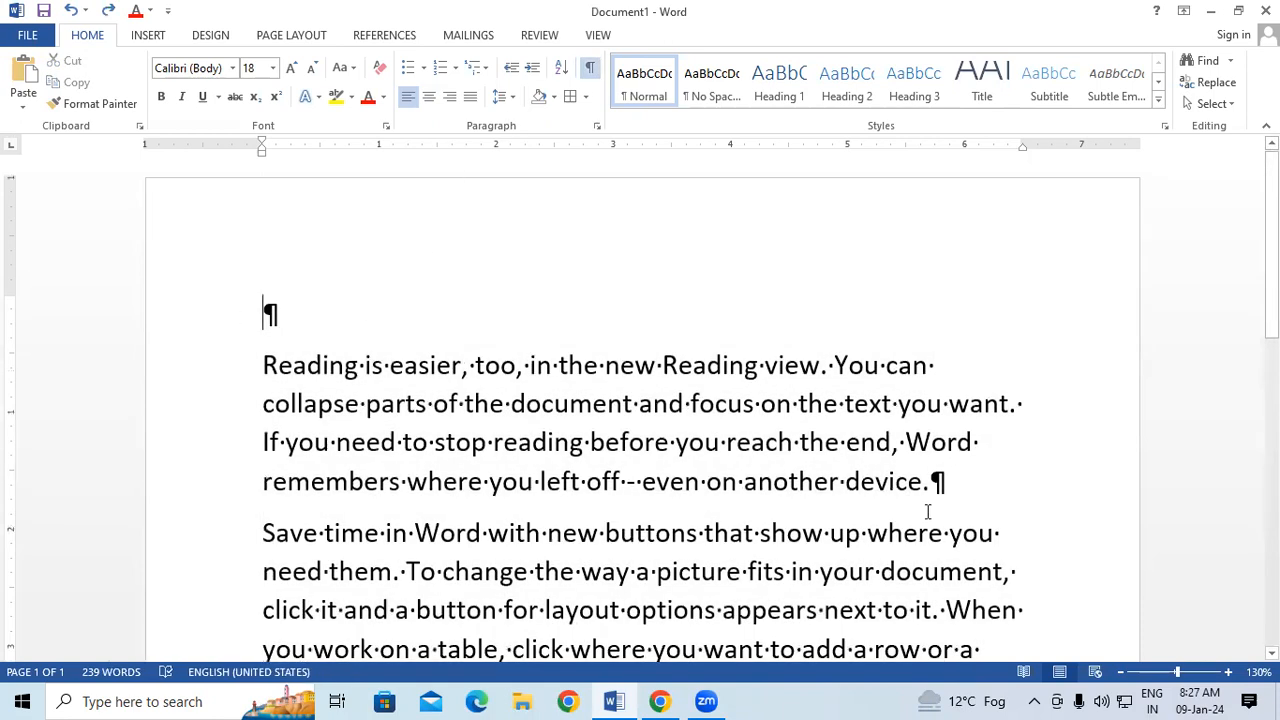
left_click(954, 482)
scroll(640, 400, "down", 5)
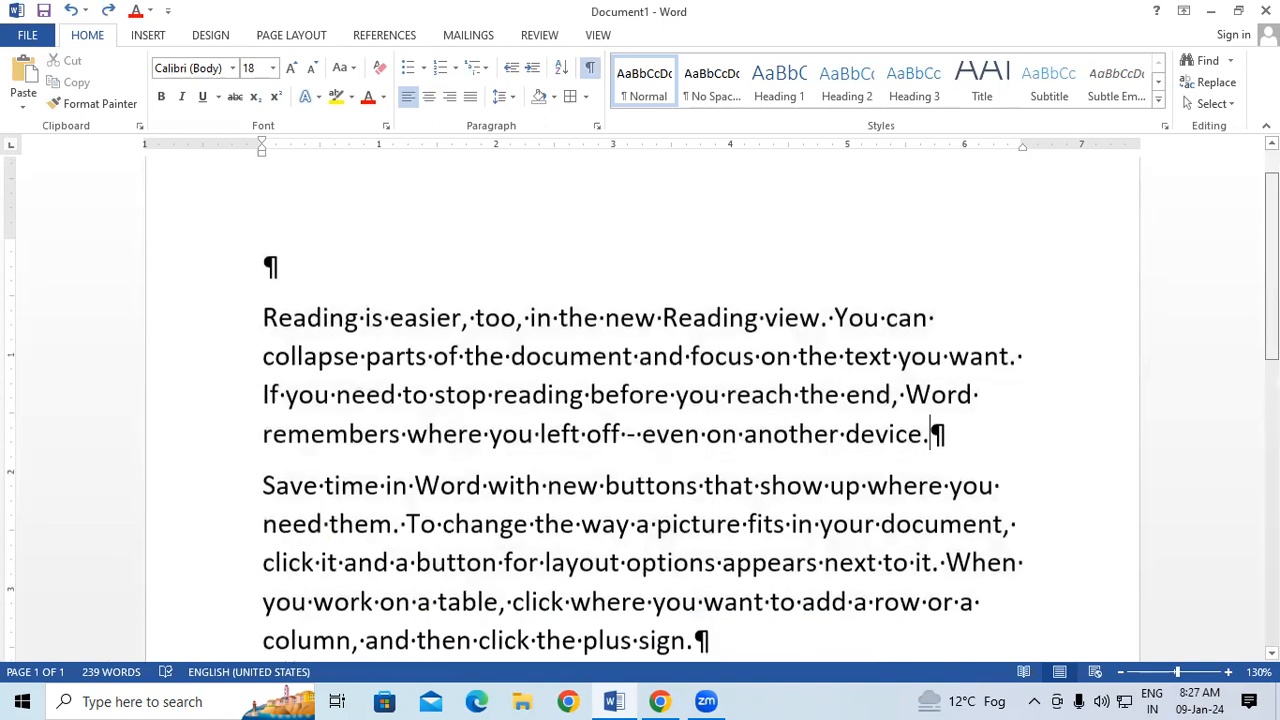
scroll(640, 400, "down", 5)
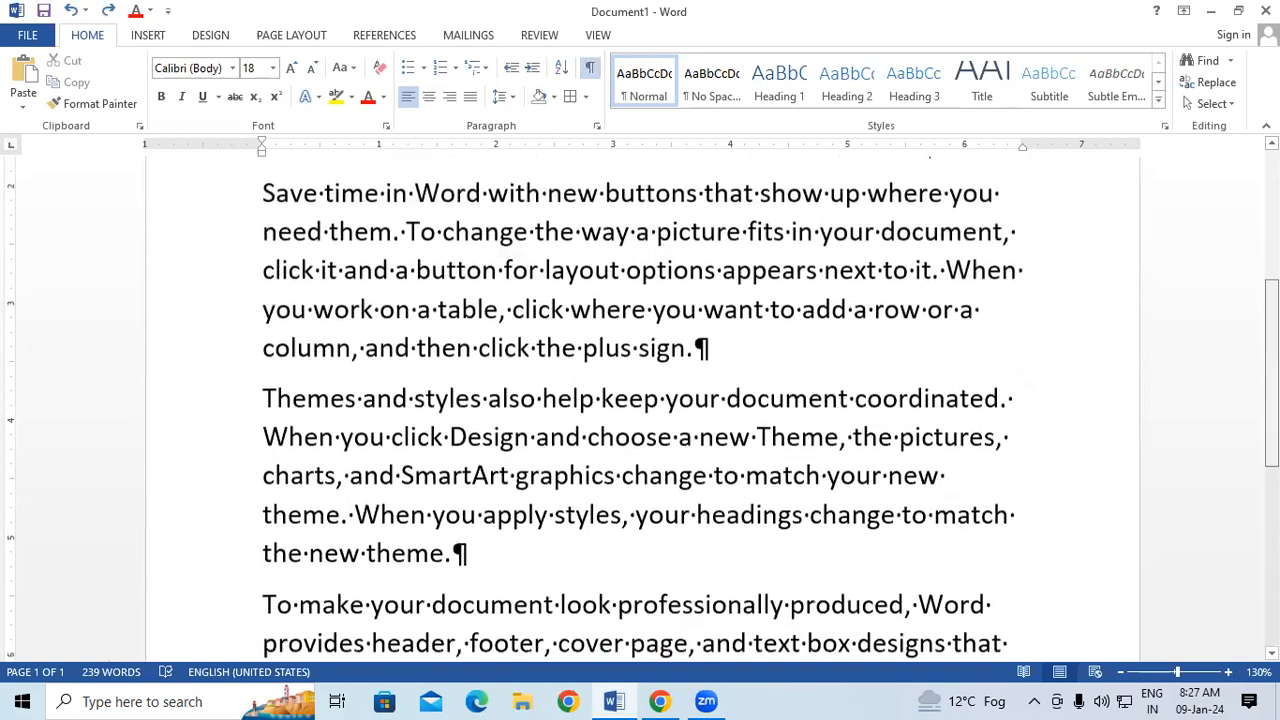
Look through the paragraph marks across the document, select all the text and switch the formatting symbols off and on again.
scroll(640, 400, "down", 5)
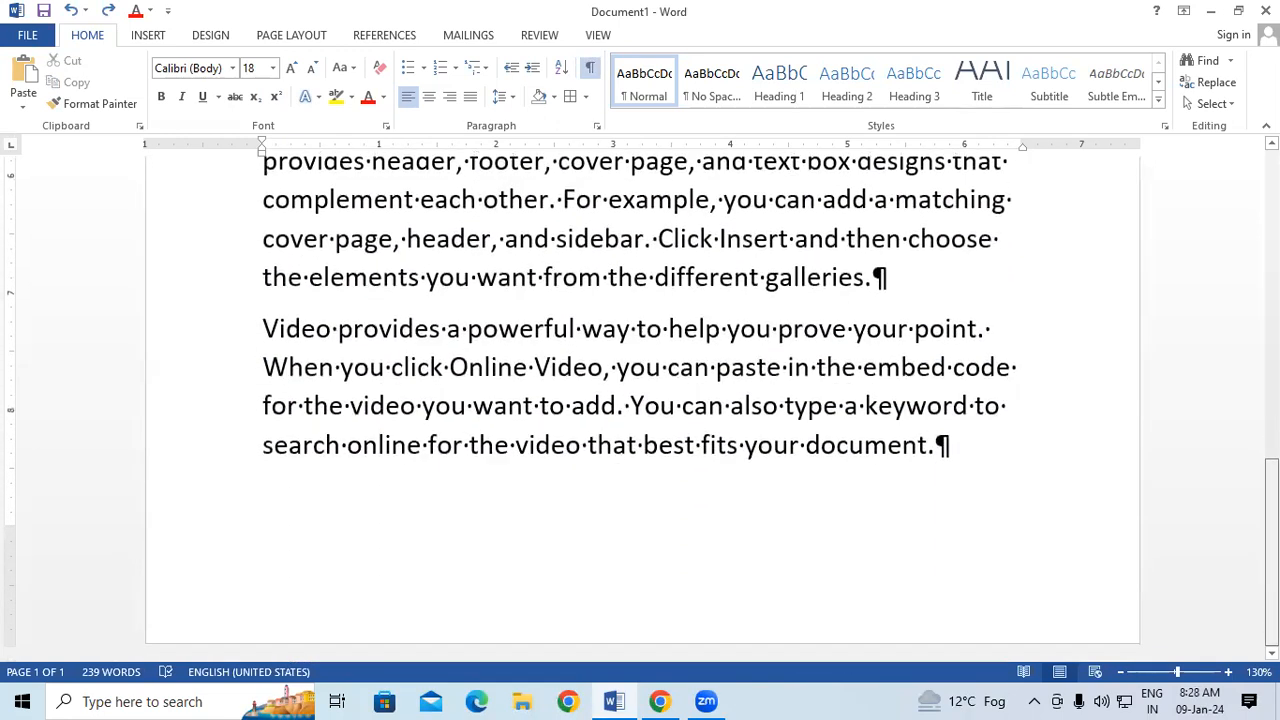
scroll(640, 400, "up", 9)
scroll(650, 441, "up", 7)
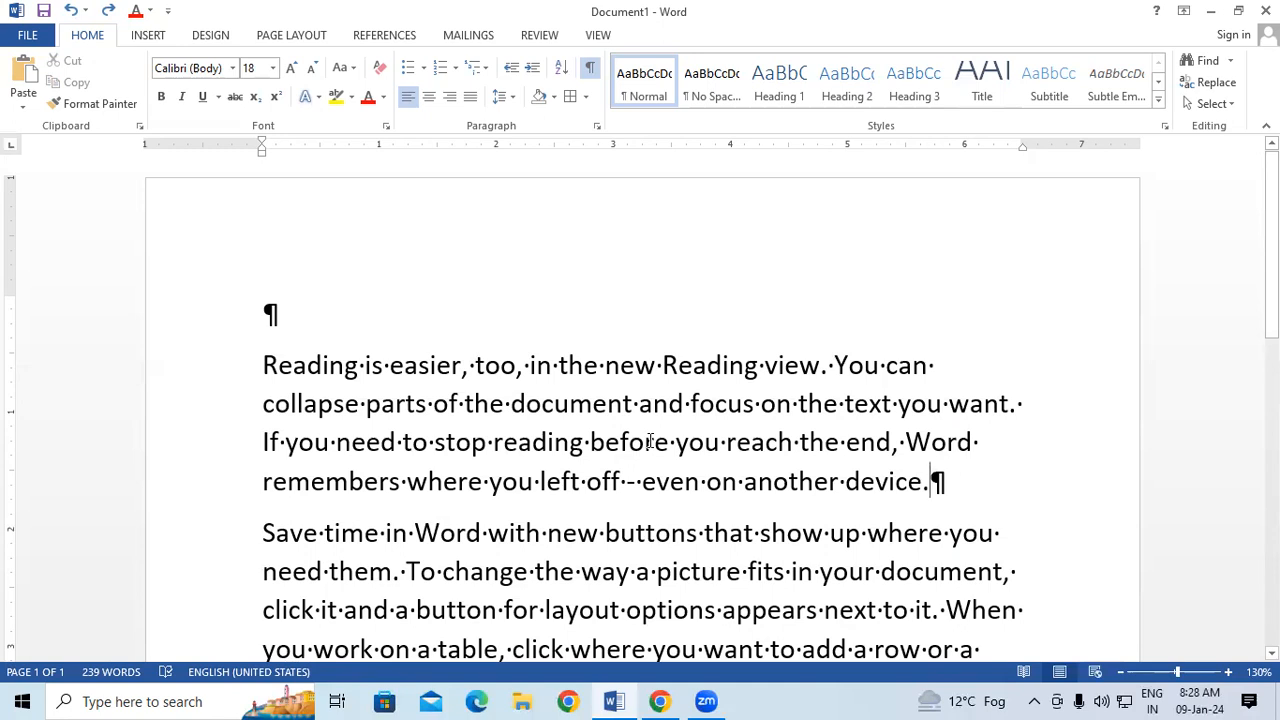
key("ctrl+a")
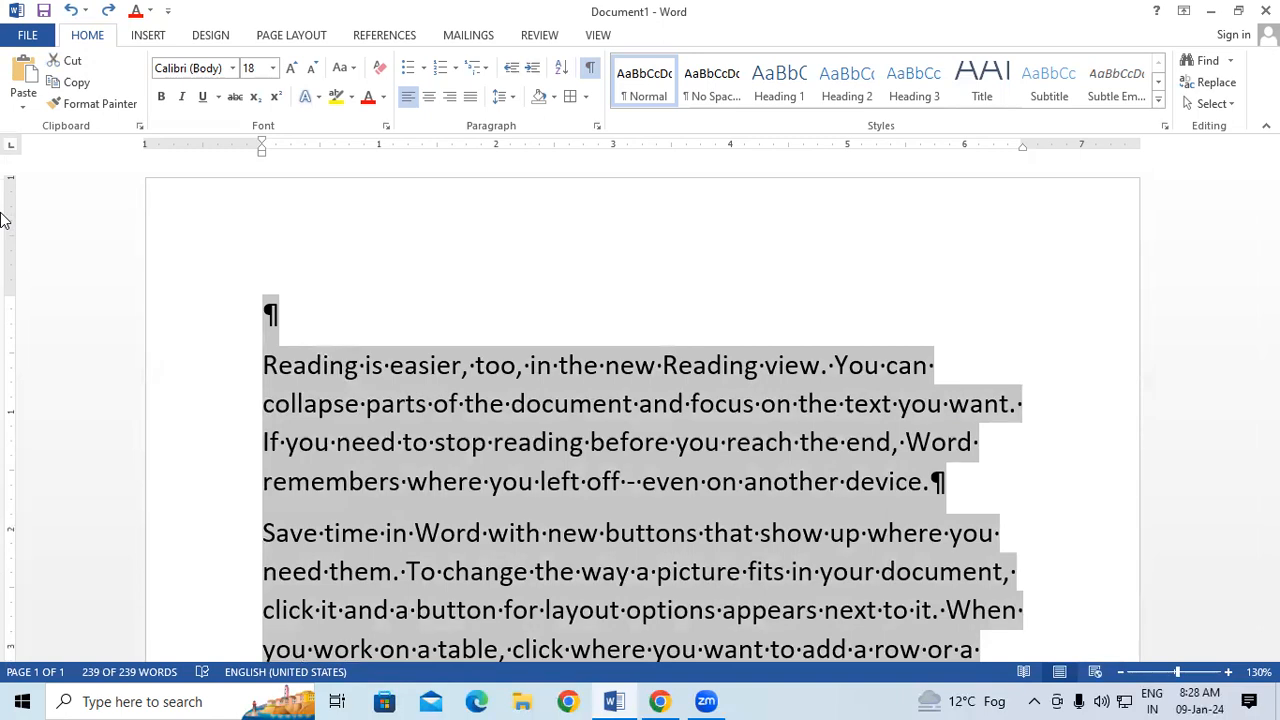
left_click(590, 68)
left_click(590, 68)
Close the document without saving, restart Word and create a new blank document.
left_click(1266, 10)
left_click(654, 386)
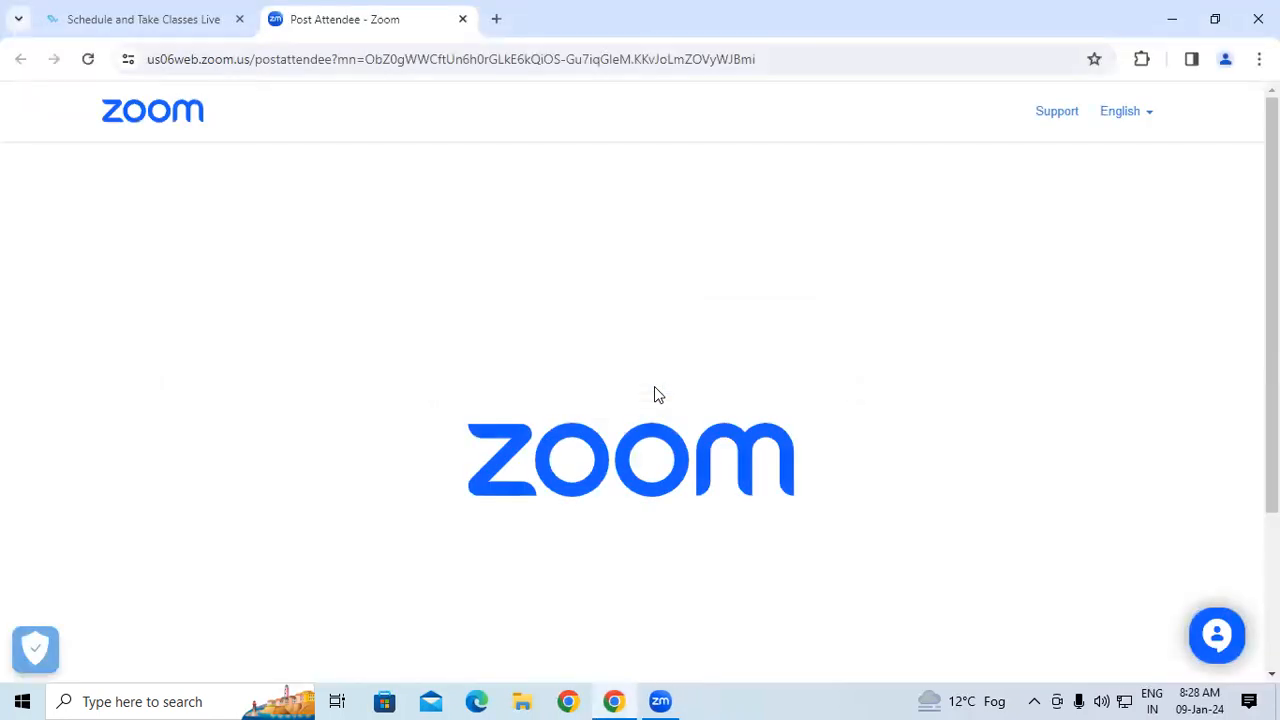
key("super+r")
key("Return")
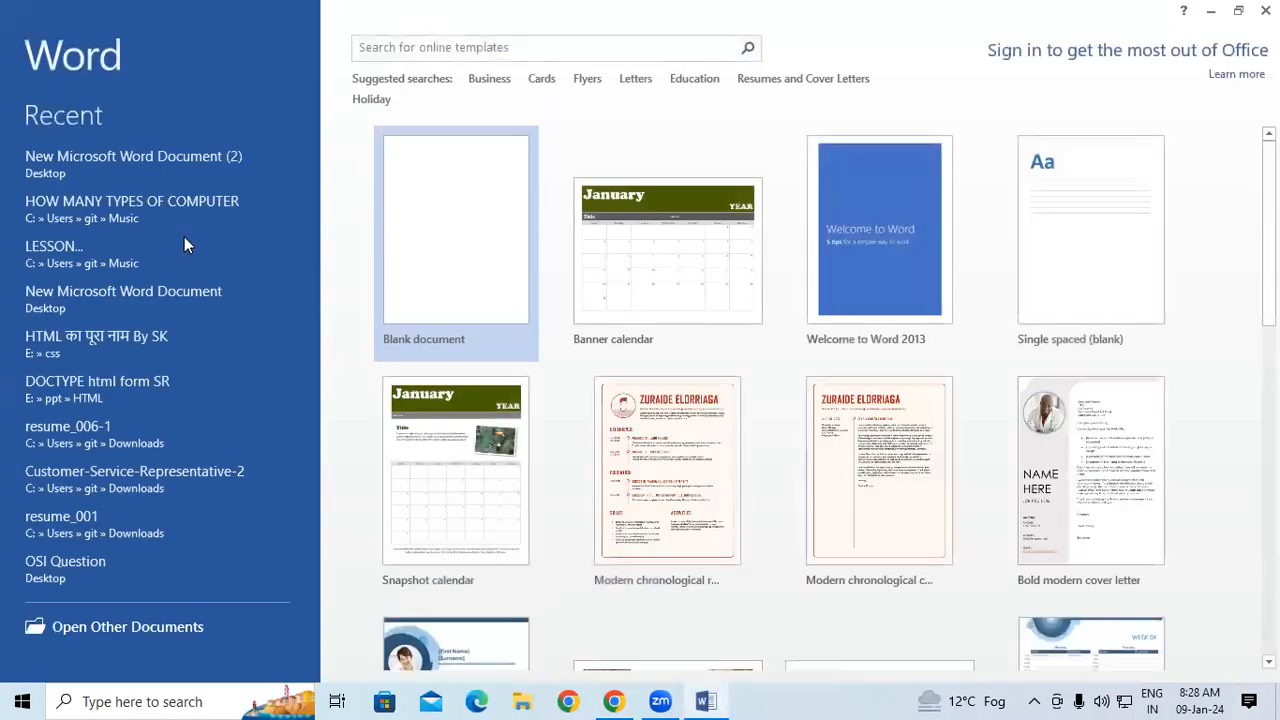
left_click(463, 271)
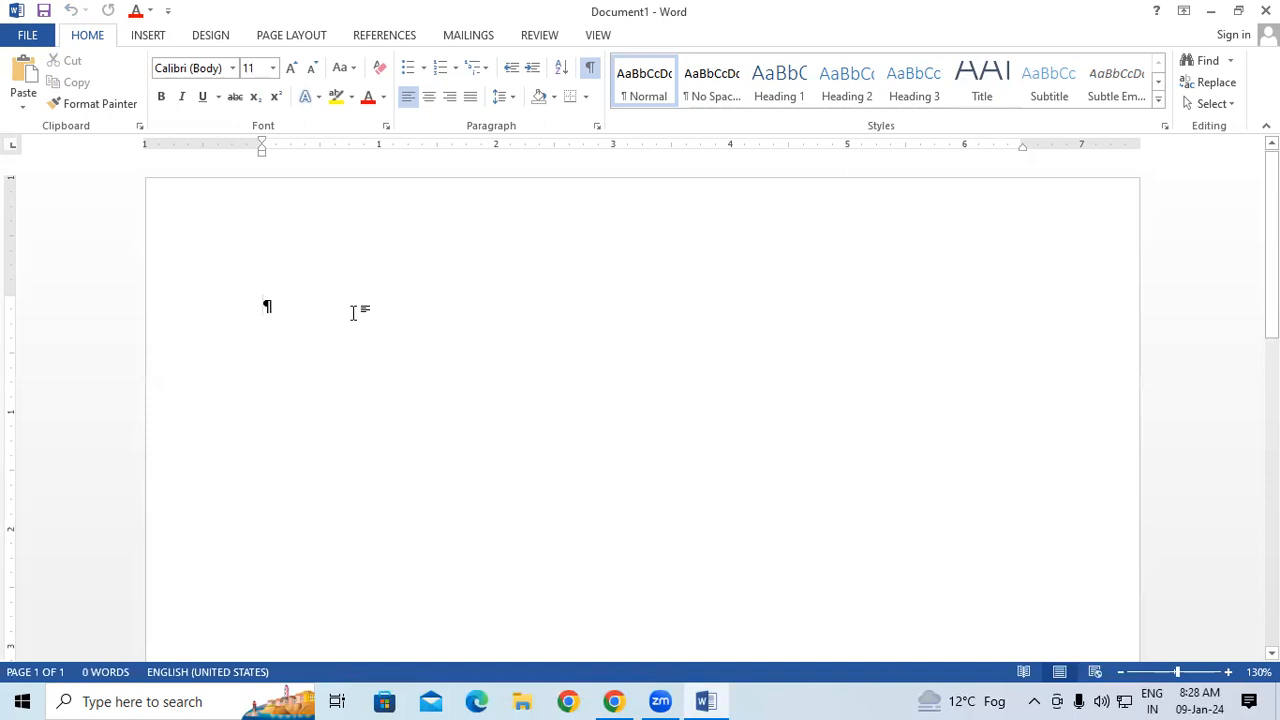
Hide the formatting symbols, close Word and reopen it with a new blank document free of paragraph marks.
left_click(592, 70)
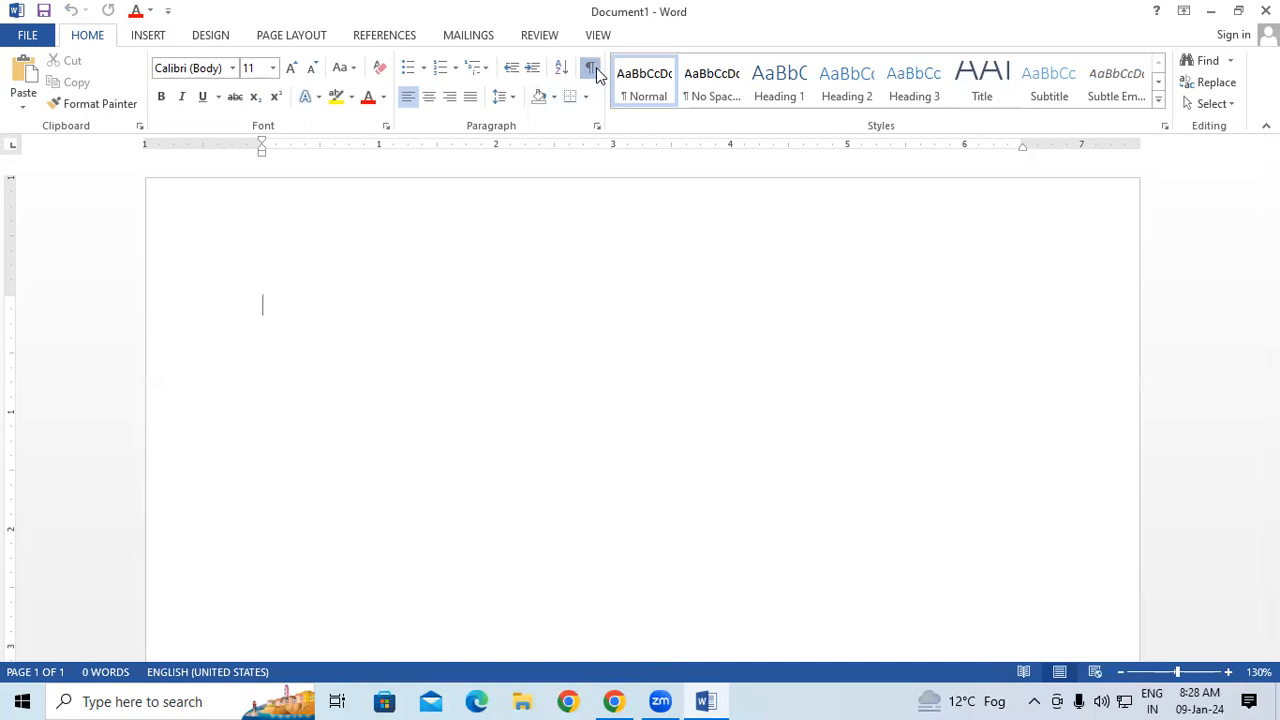
left_click(1265, 10)
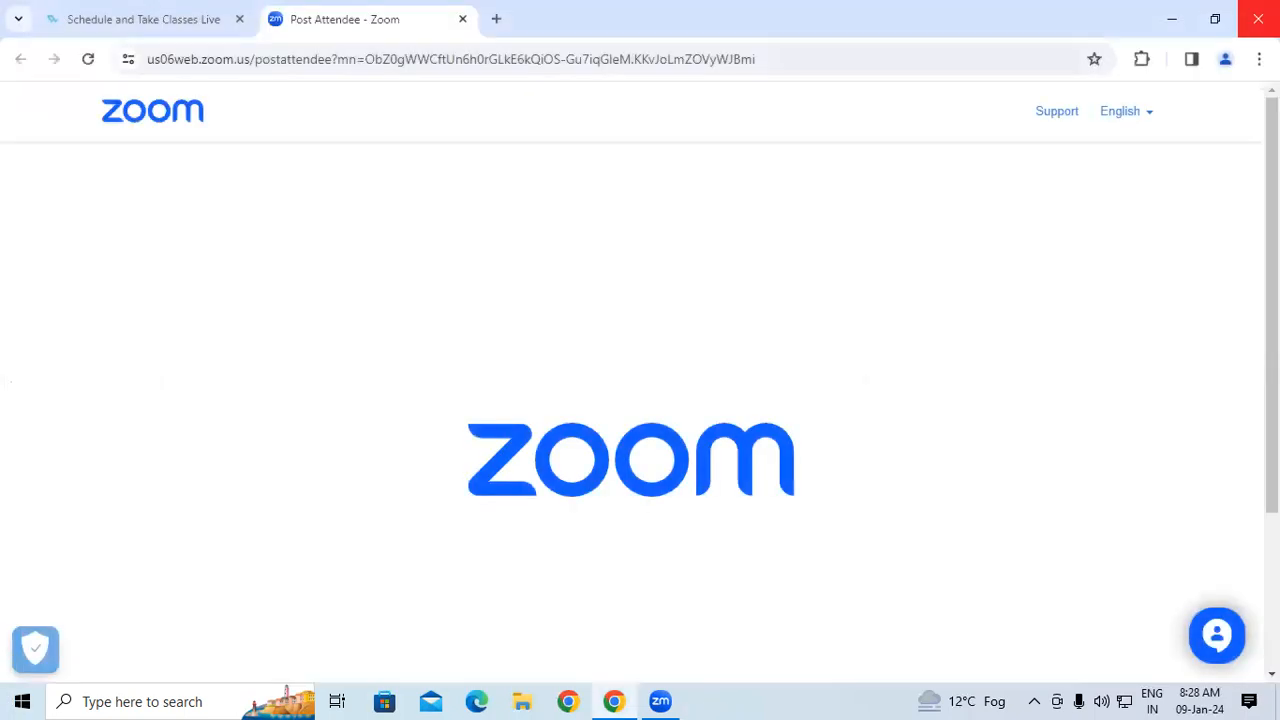
key("super+r")
key("Return")
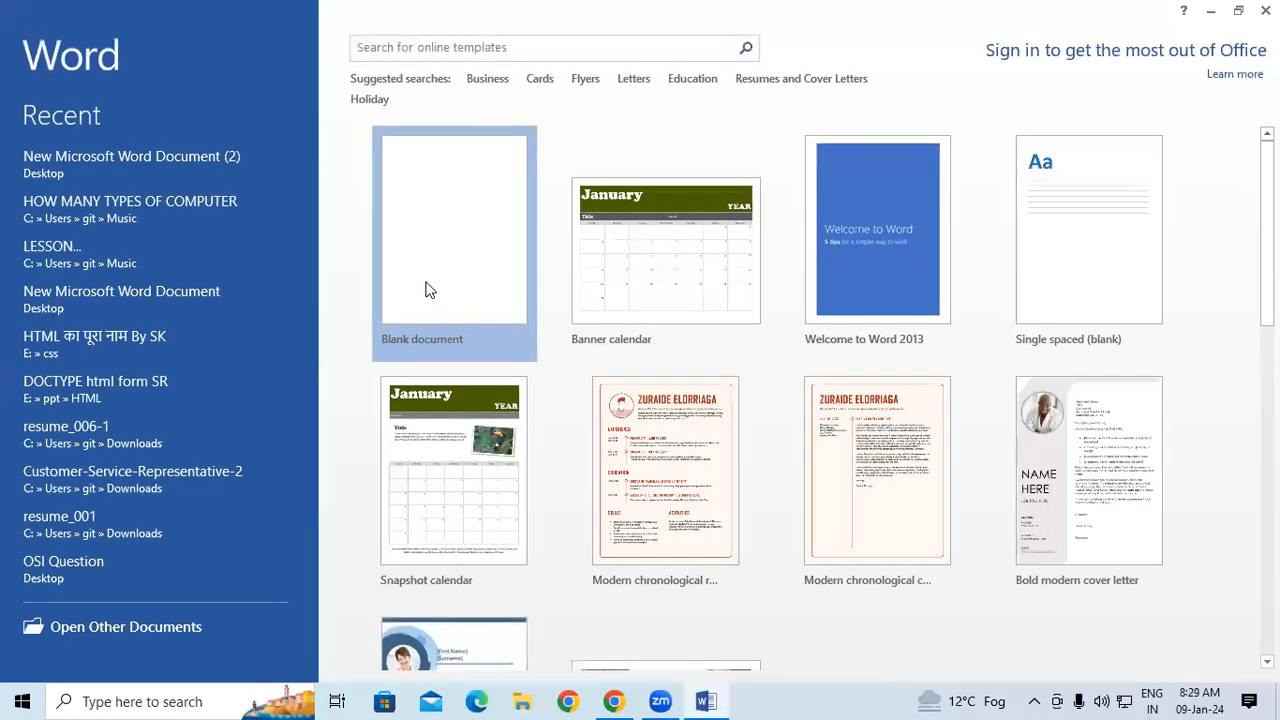
left_click(428, 289)
left_click(591, 67)
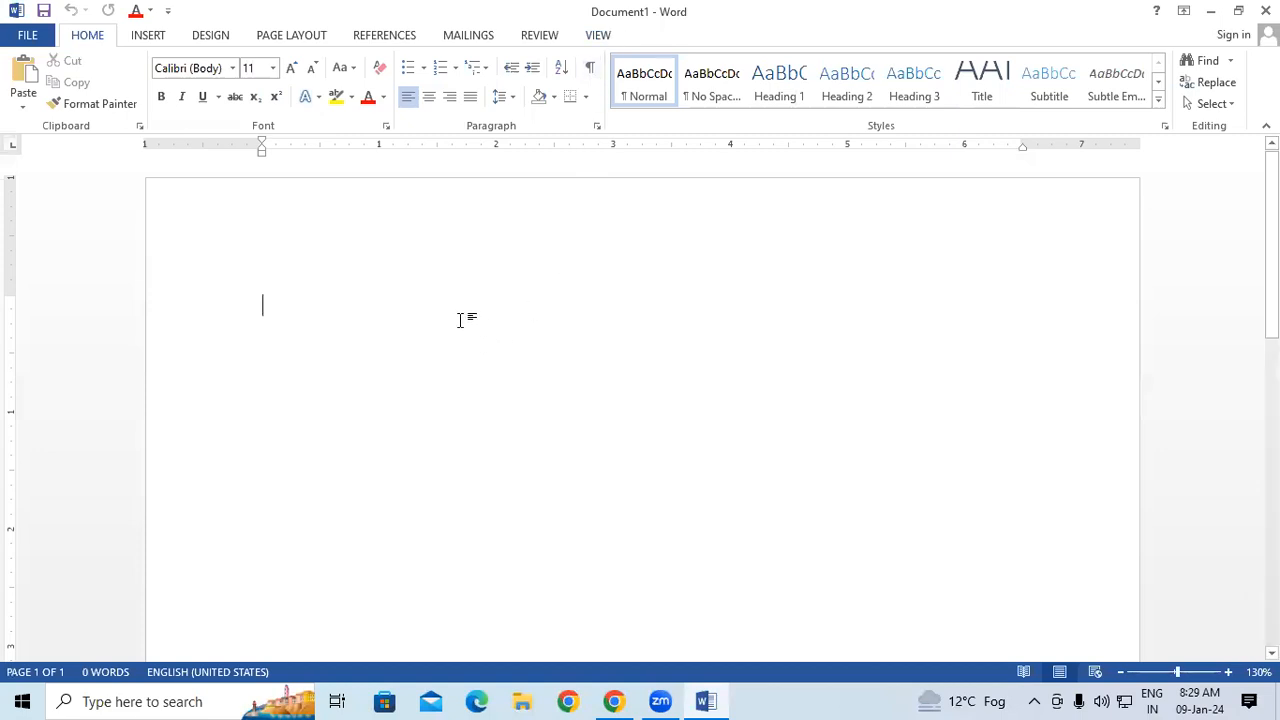
Generate sample paragraphs in the blank document with =RAND() and look over the inserted text.
type("=")
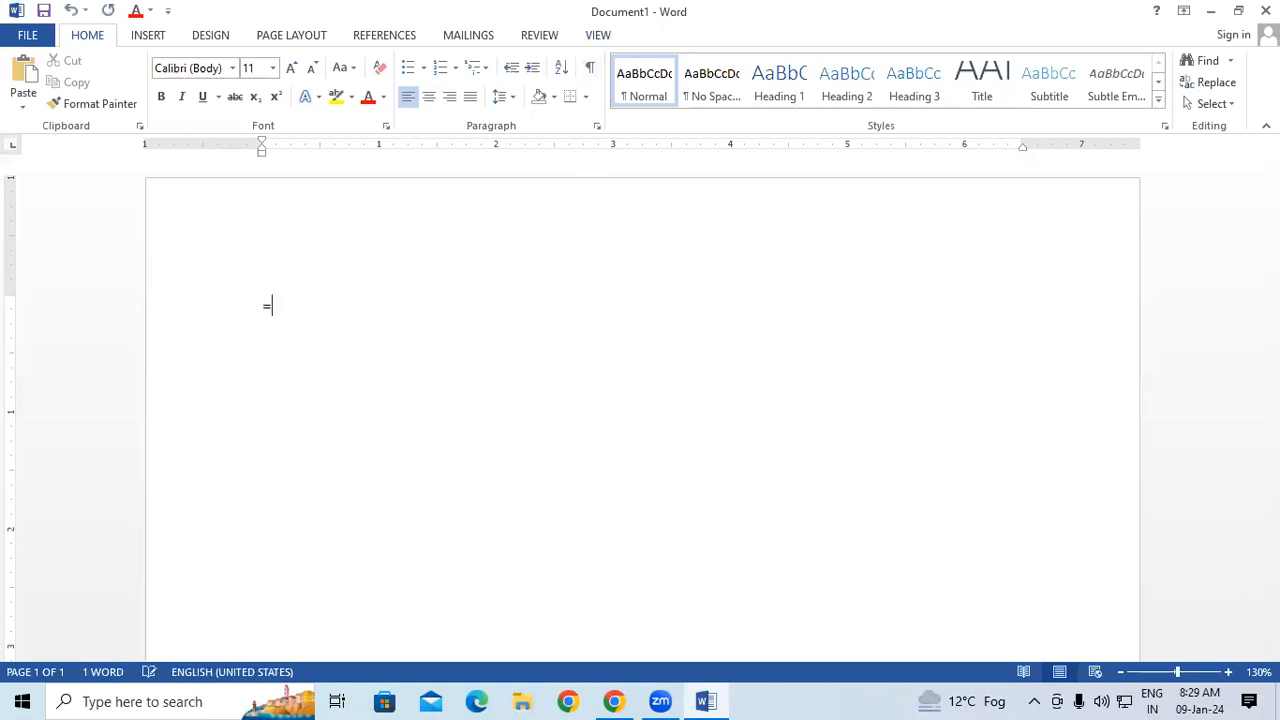
type("RAND()")
key("Return")
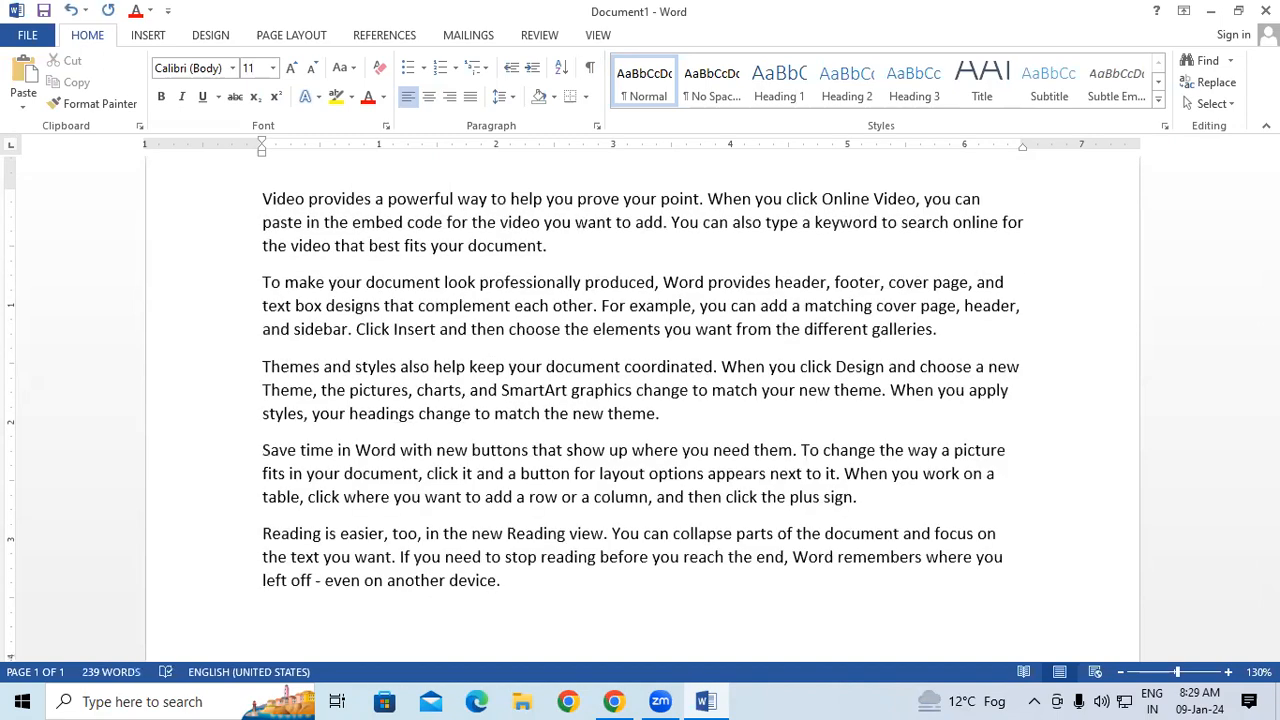
scroll(471, 440, "up", 2)
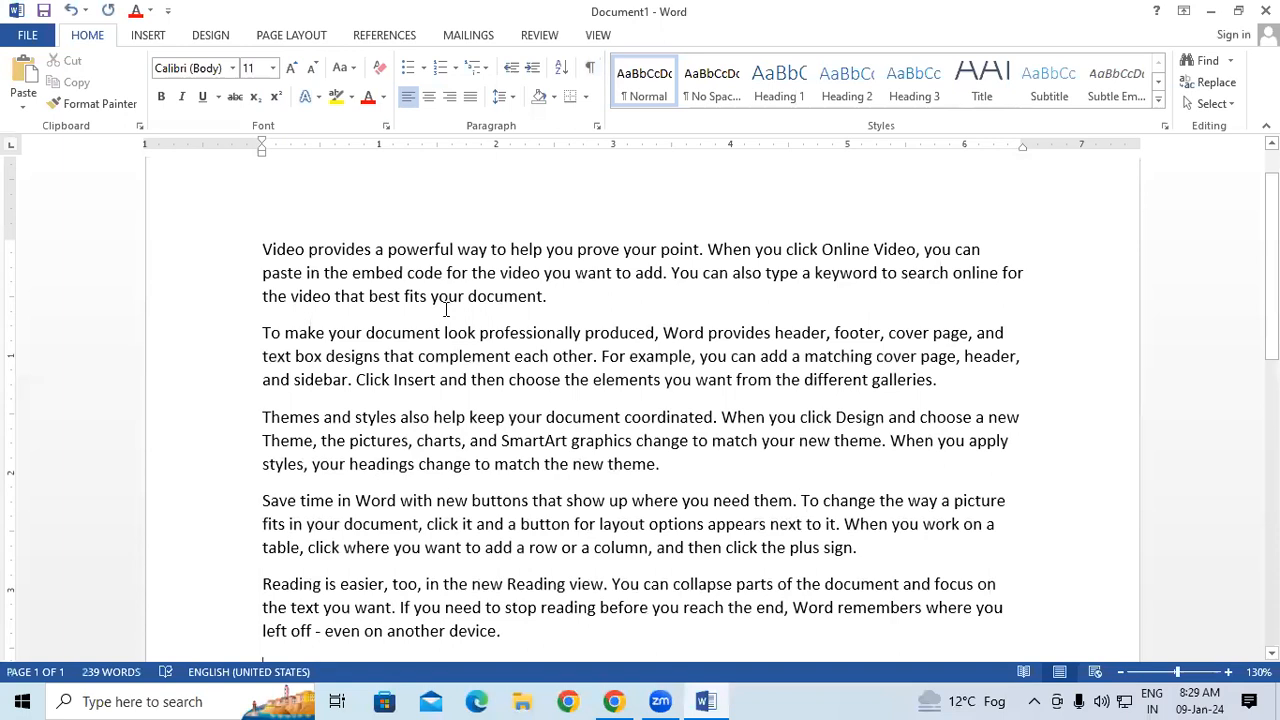
scroll(446, 309, "down", 1)
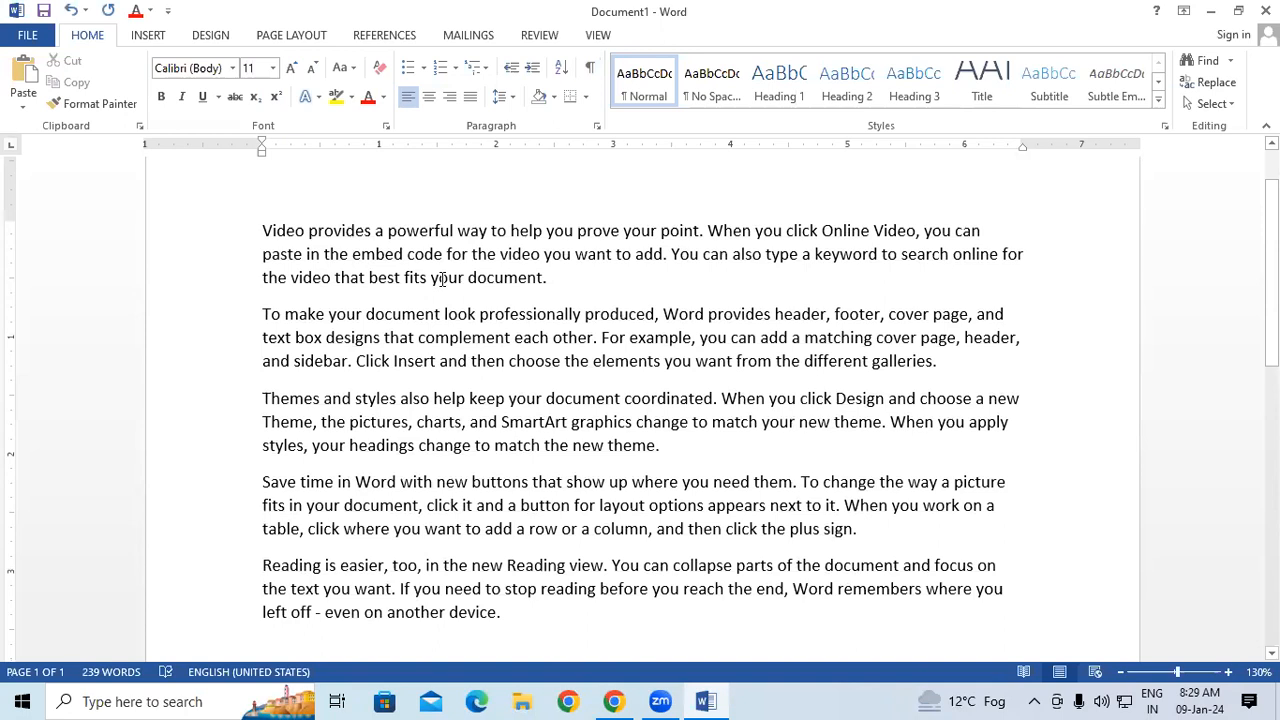
Select the whole document and apply All Borders to its paragraphs.
key("ctrl+a")
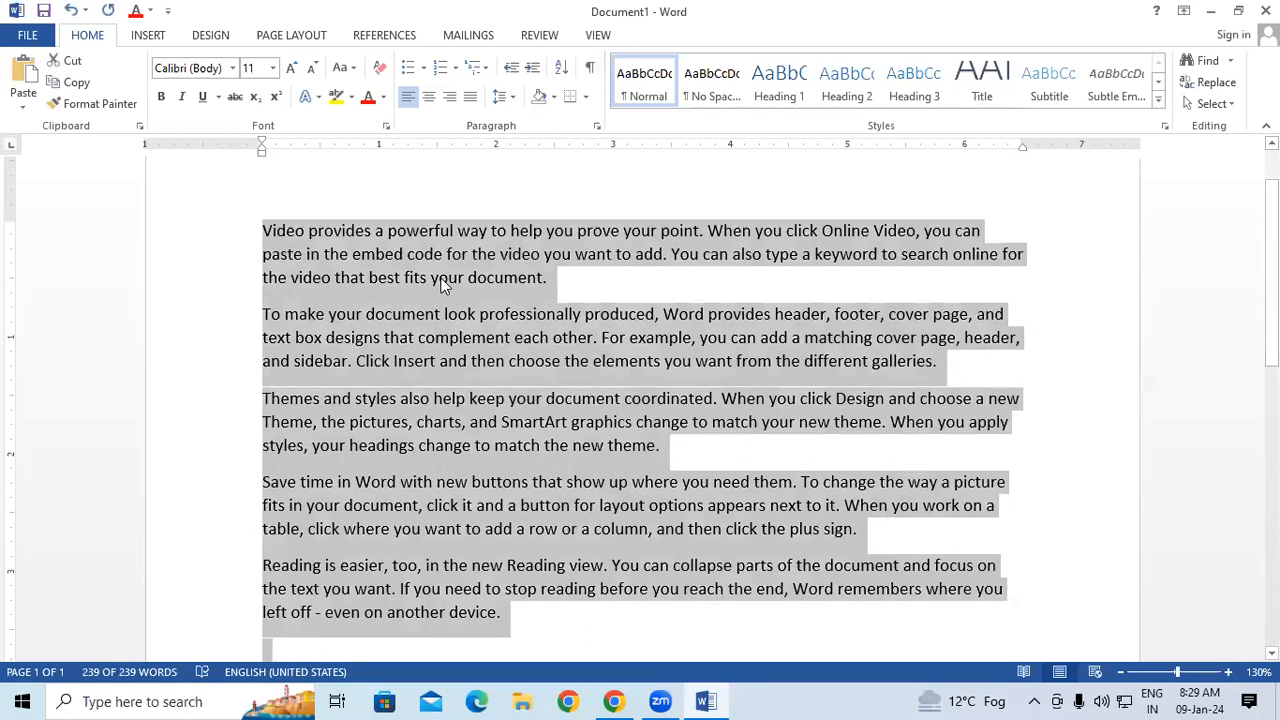
left_click(585, 97)
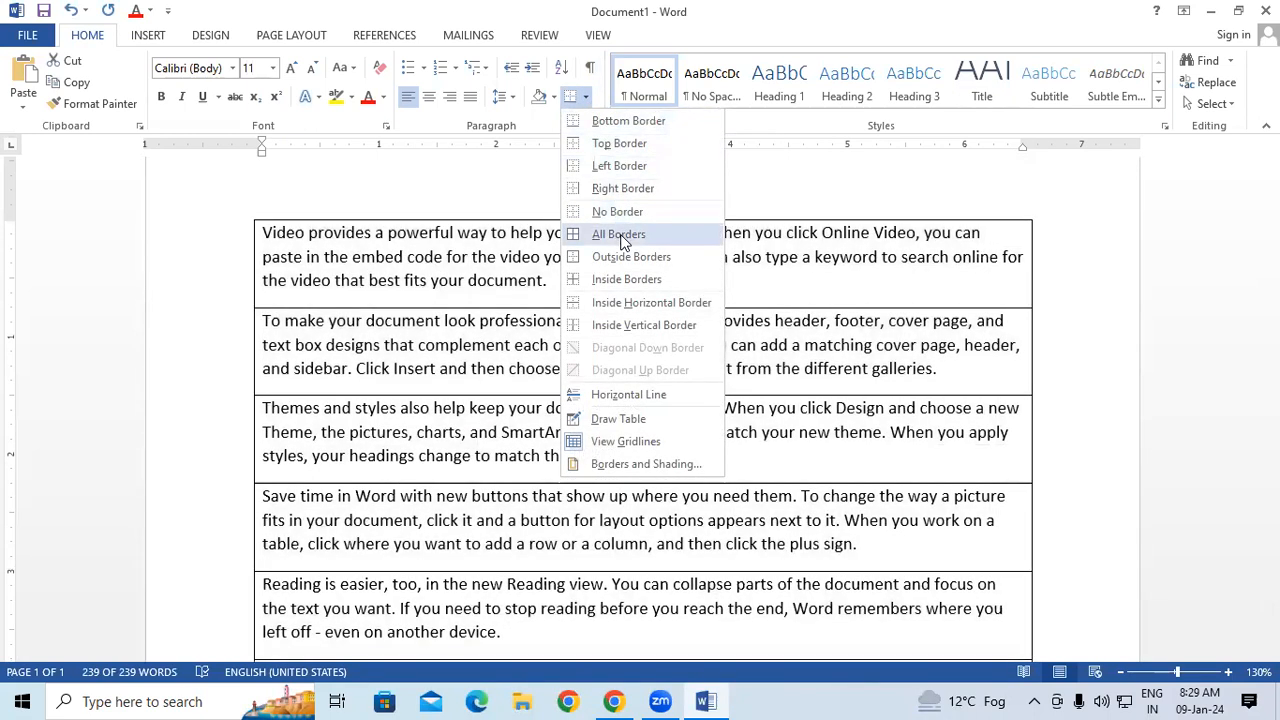
left_click(620, 236)
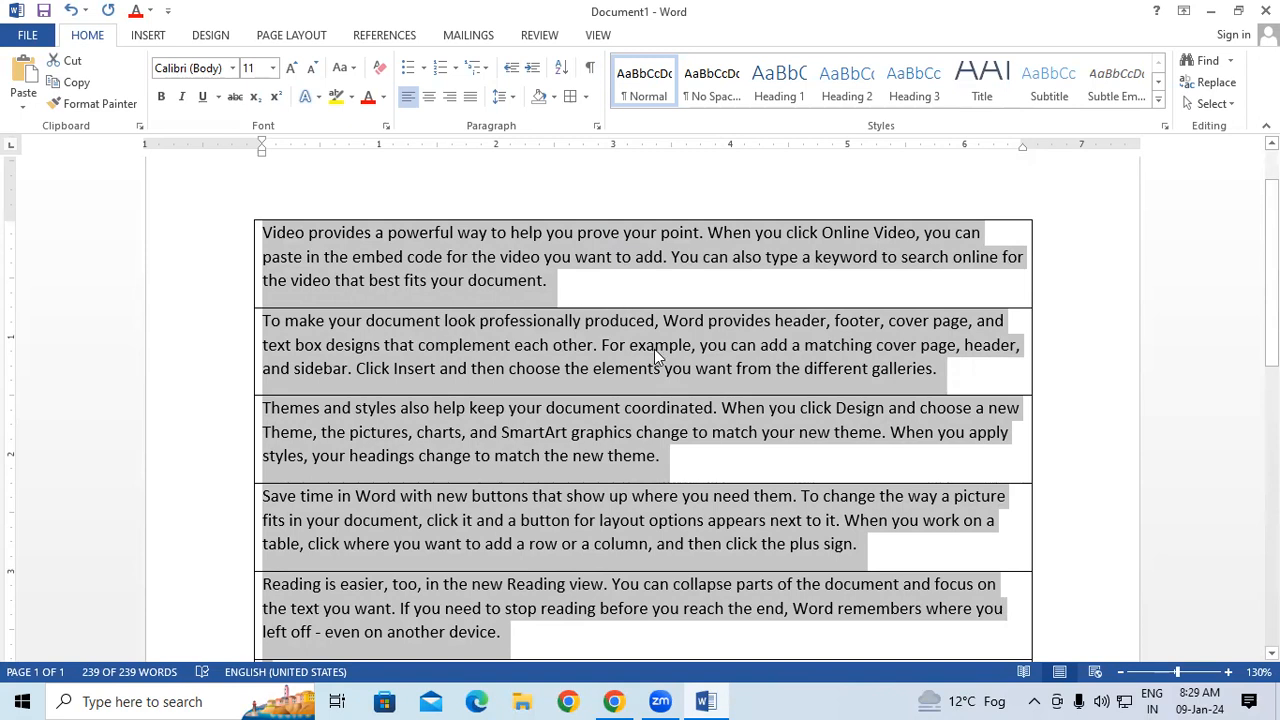
left_click(587, 97)
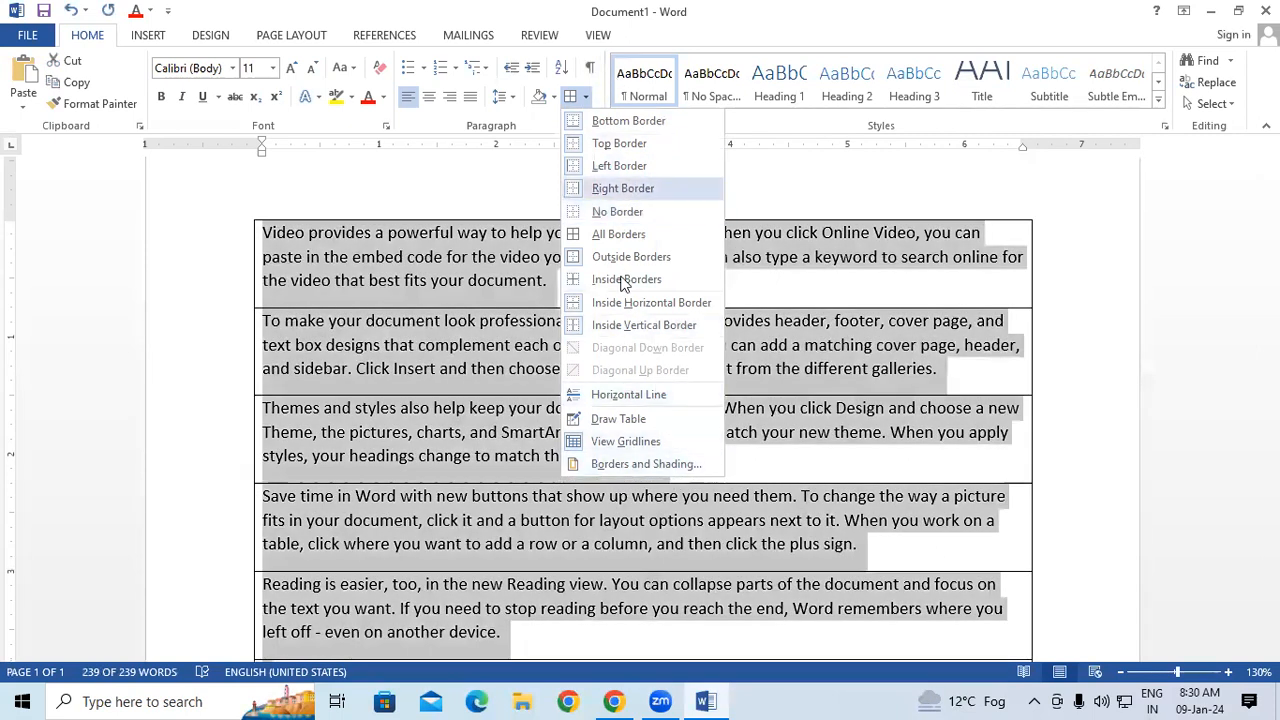
left_click(845, 294)
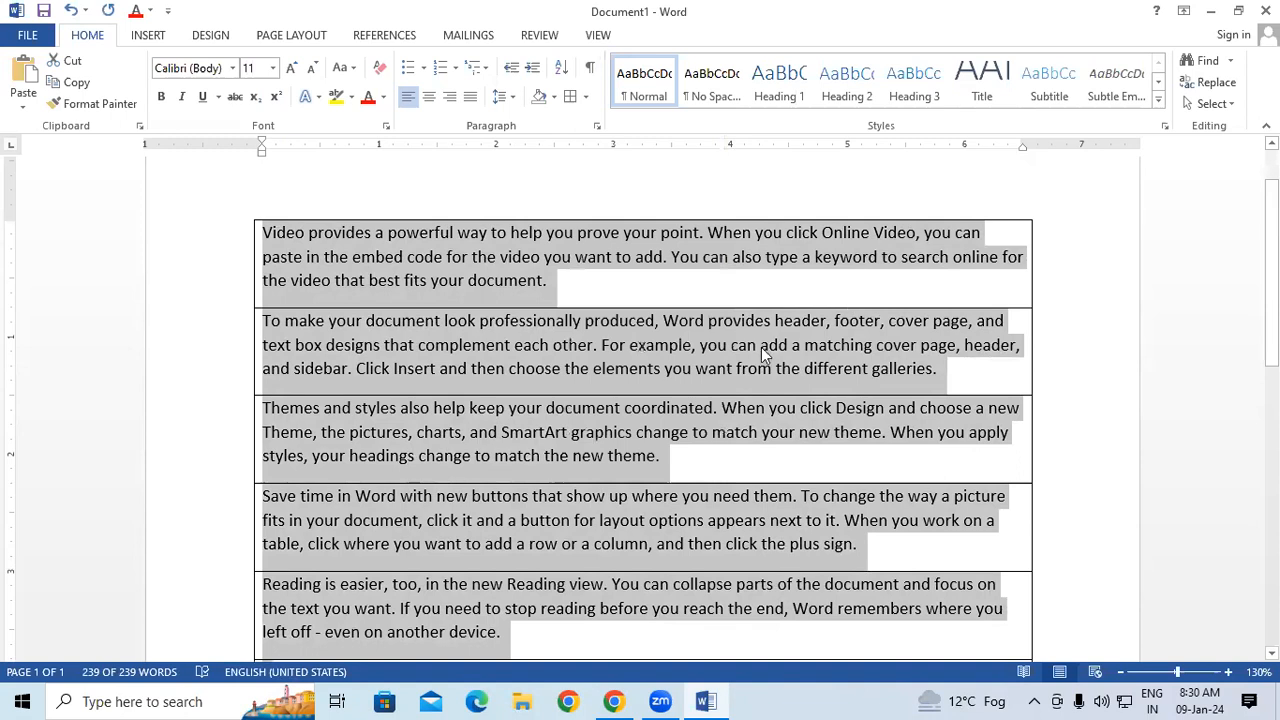
left_click(760, 347)
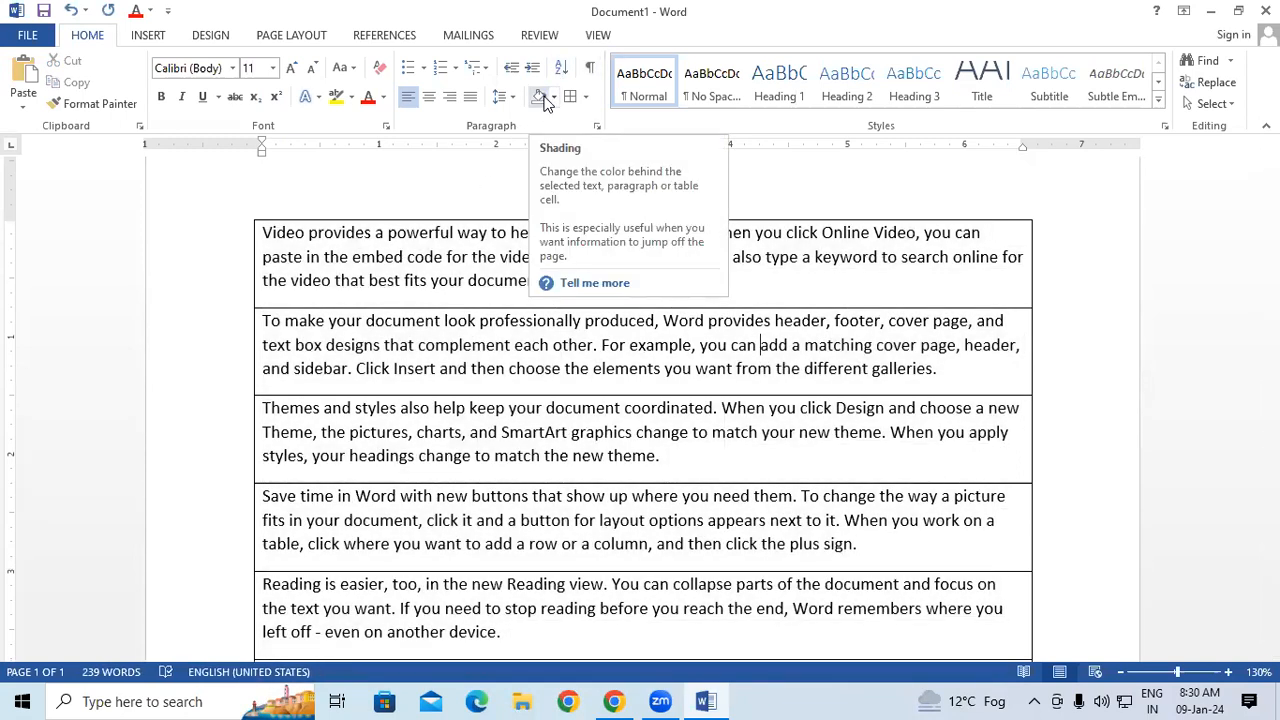
left_click(541, 407)
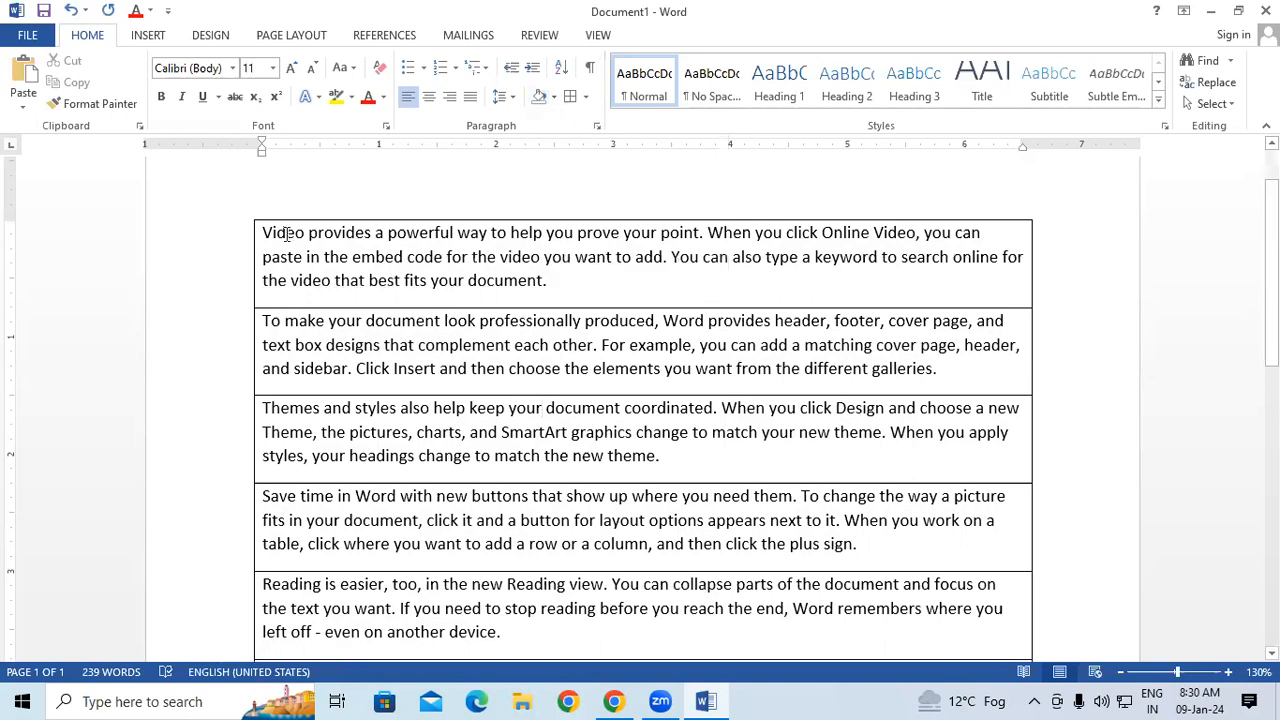
Shade the first paragraph, starting "Video provides", with the standard yellow colour.
left_click_drag(263, 233, 560, 294)
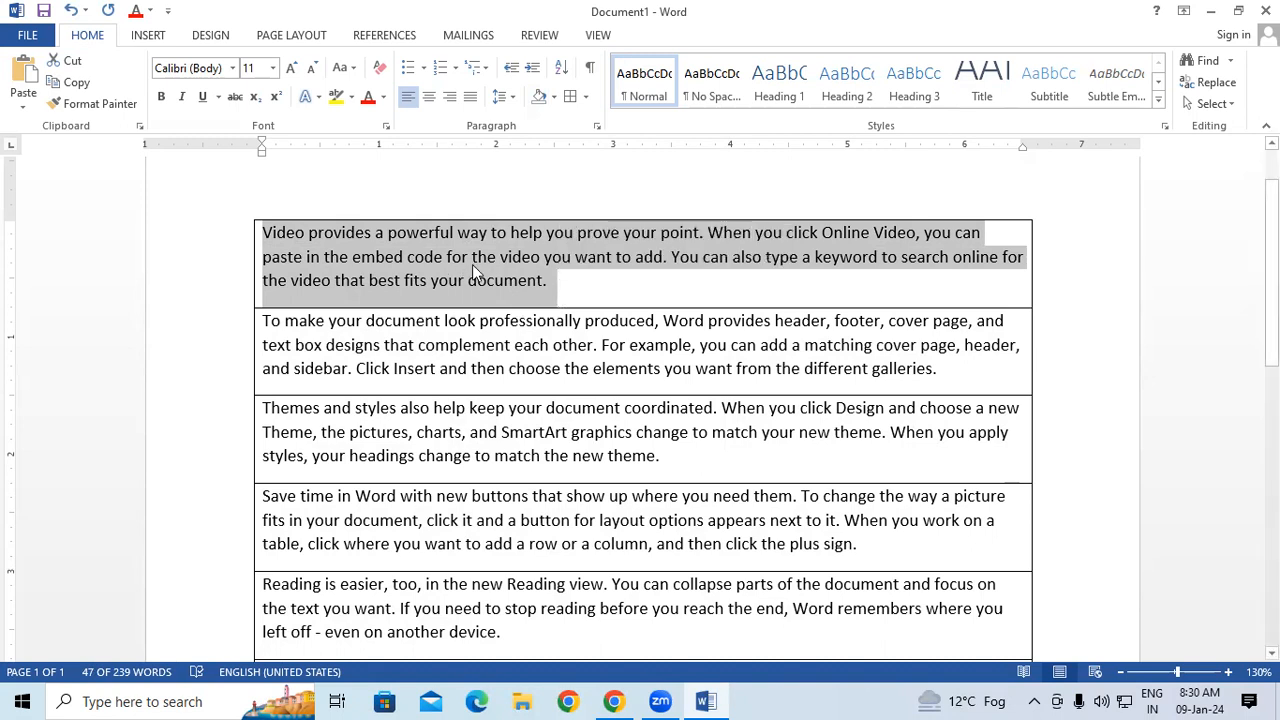
left_click(553, 100)
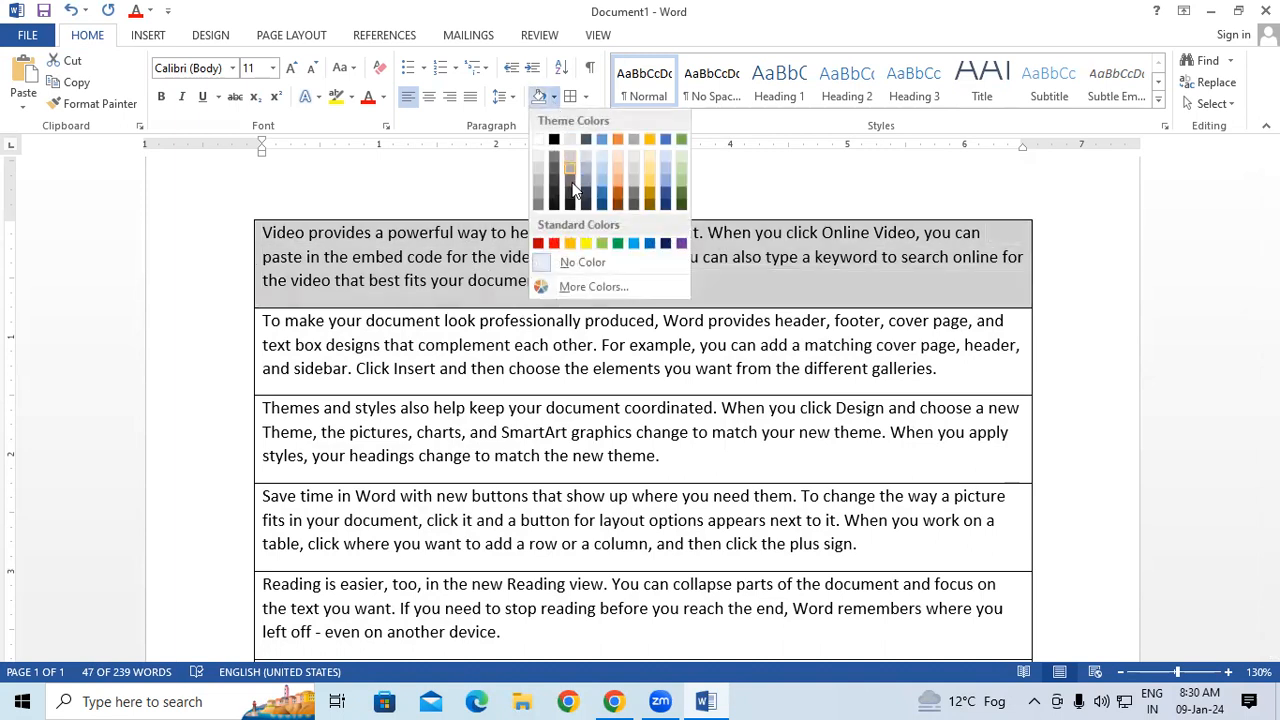
left_click(585, 242)
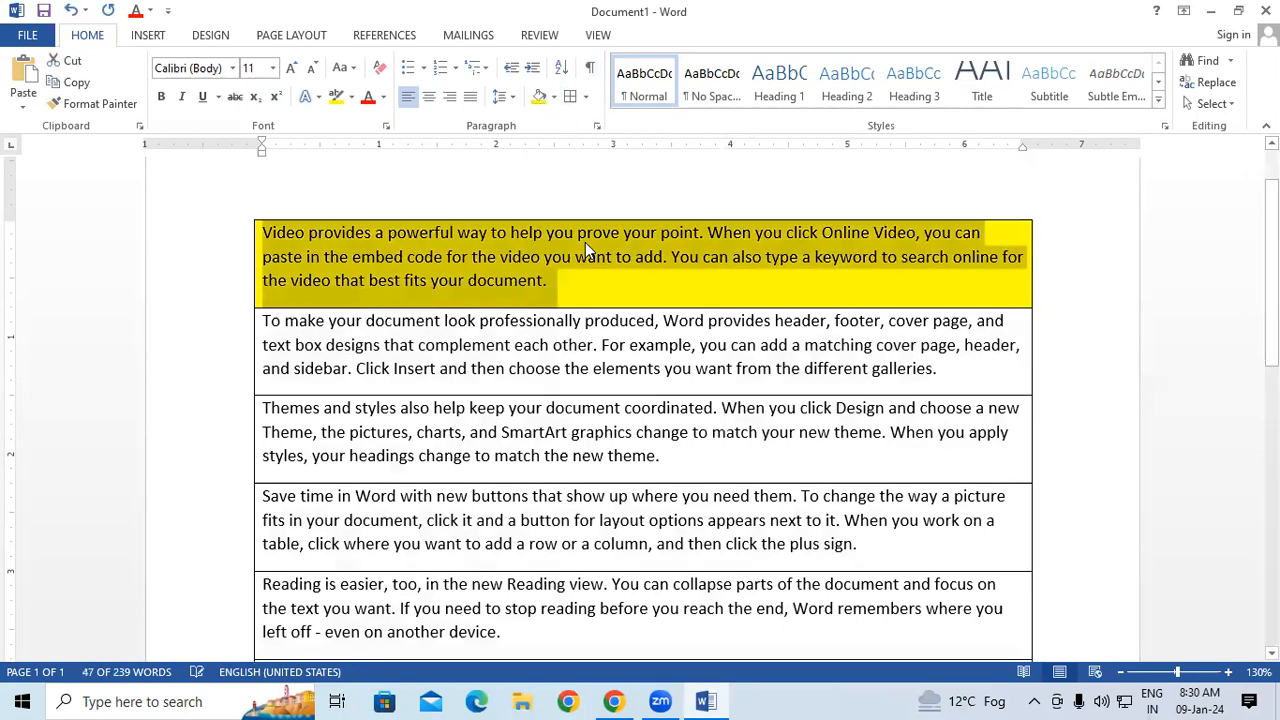
left_click(611, 346)
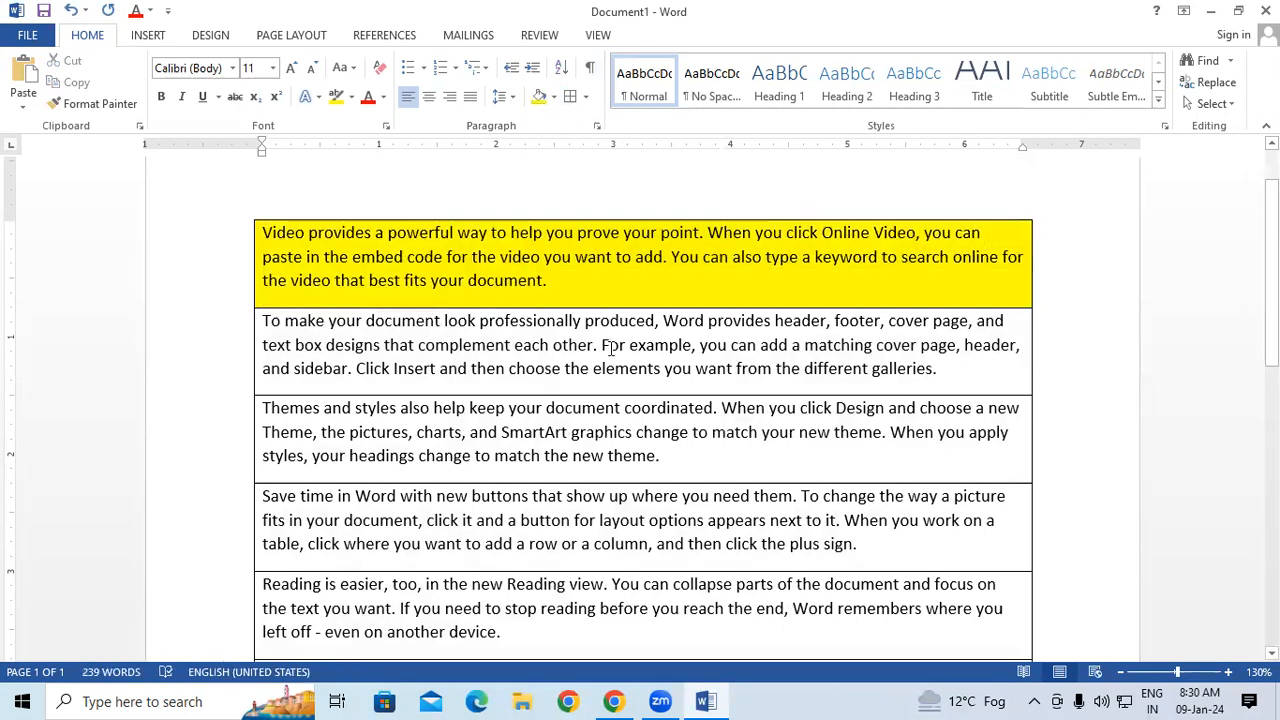
Shade the second paragraph, starting "To make your document", with the black theme colour.
left_click_drag(265, 320, 950, 378)
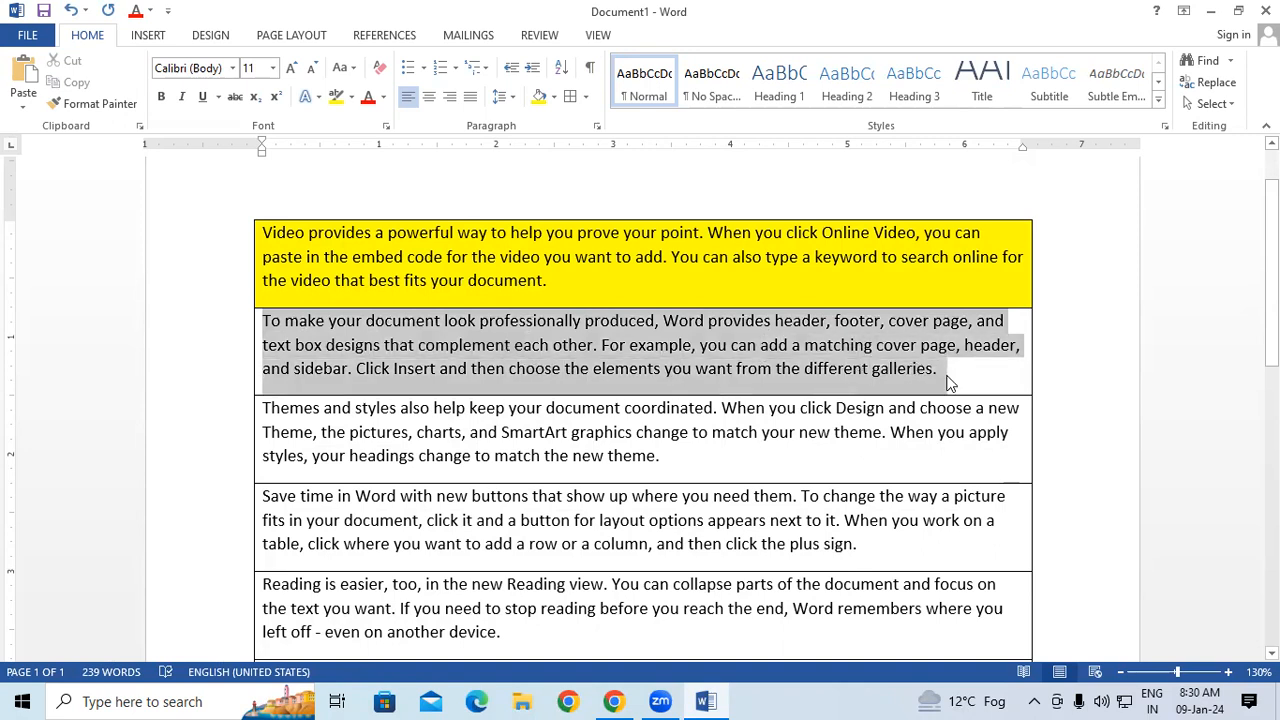
left_click(552, 98)
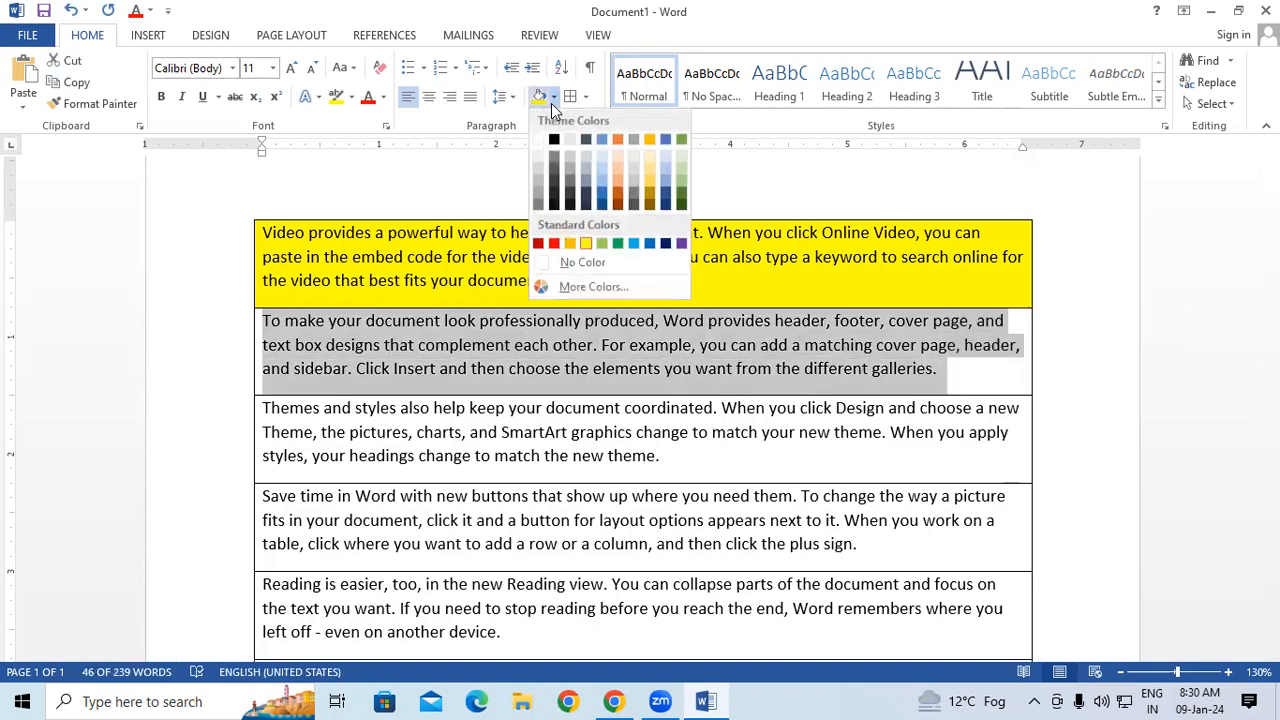
left_click(551, 139)
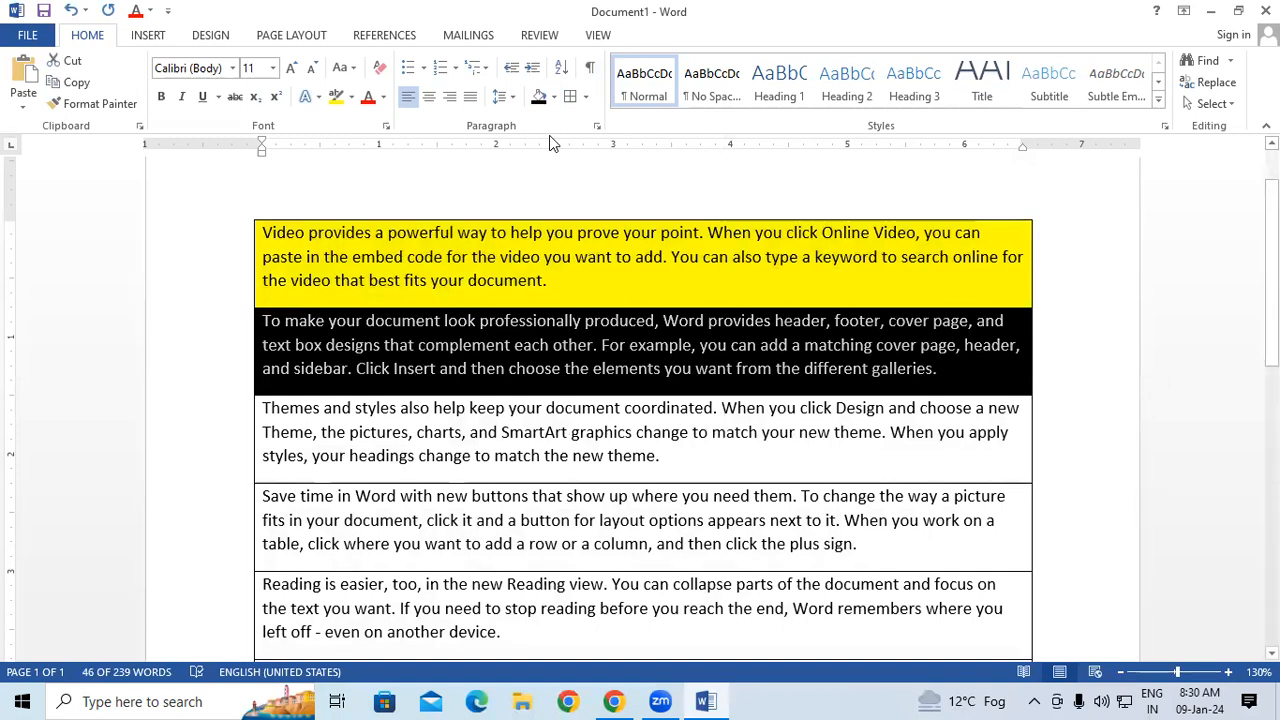
Shade the third paragraph, starting "Themes and styles", with the green theme colour.
left_click(263, 410)
left_click_drag(287, 424, 665, 458)
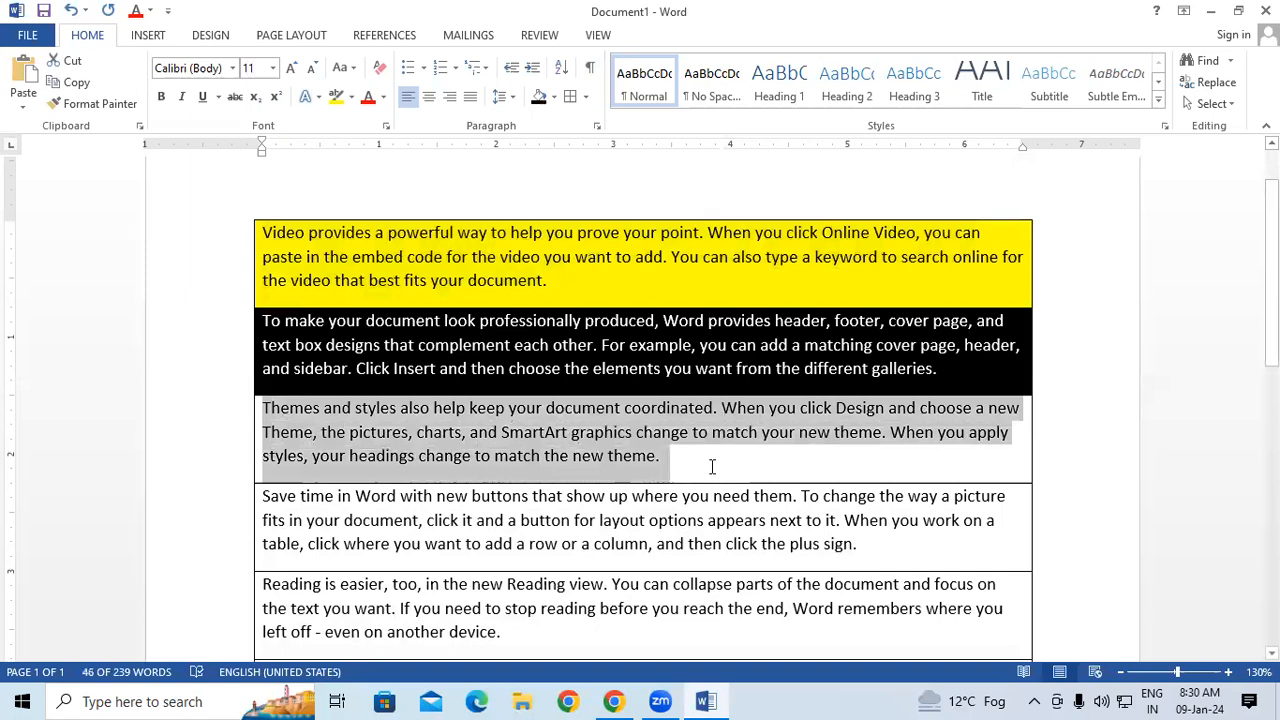
left_click(554, 97)
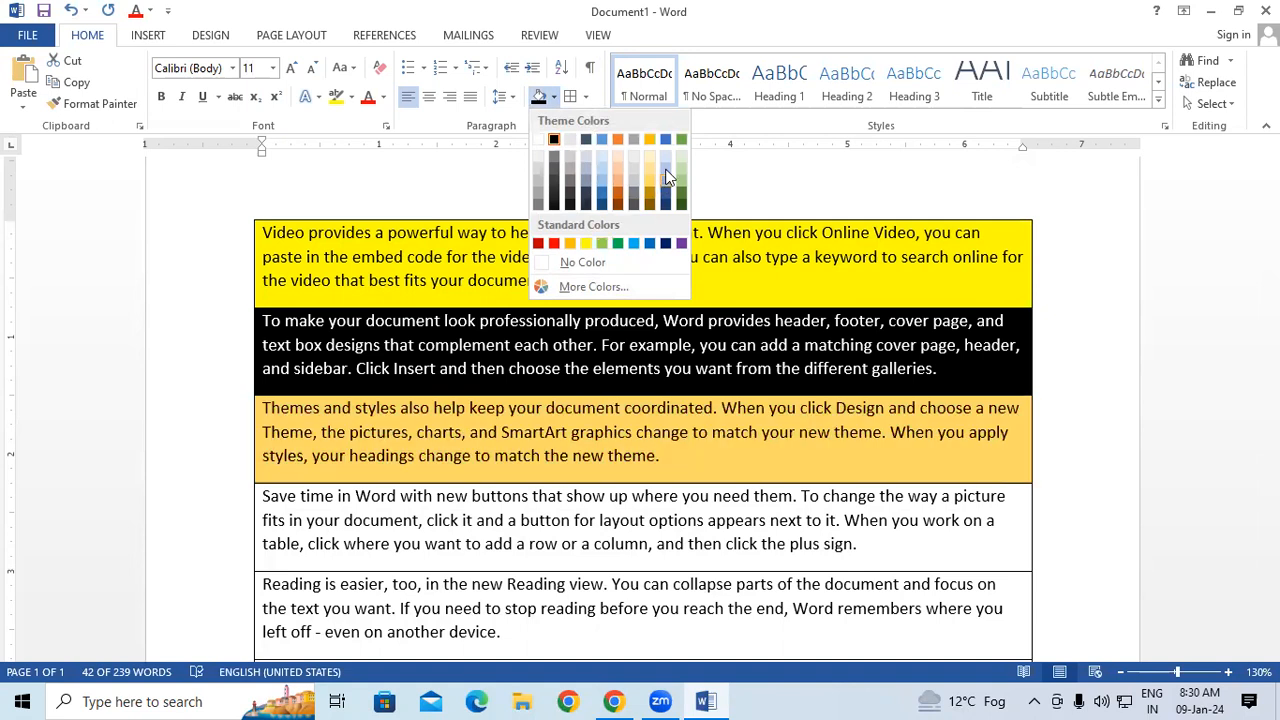
left_click(681, 139)
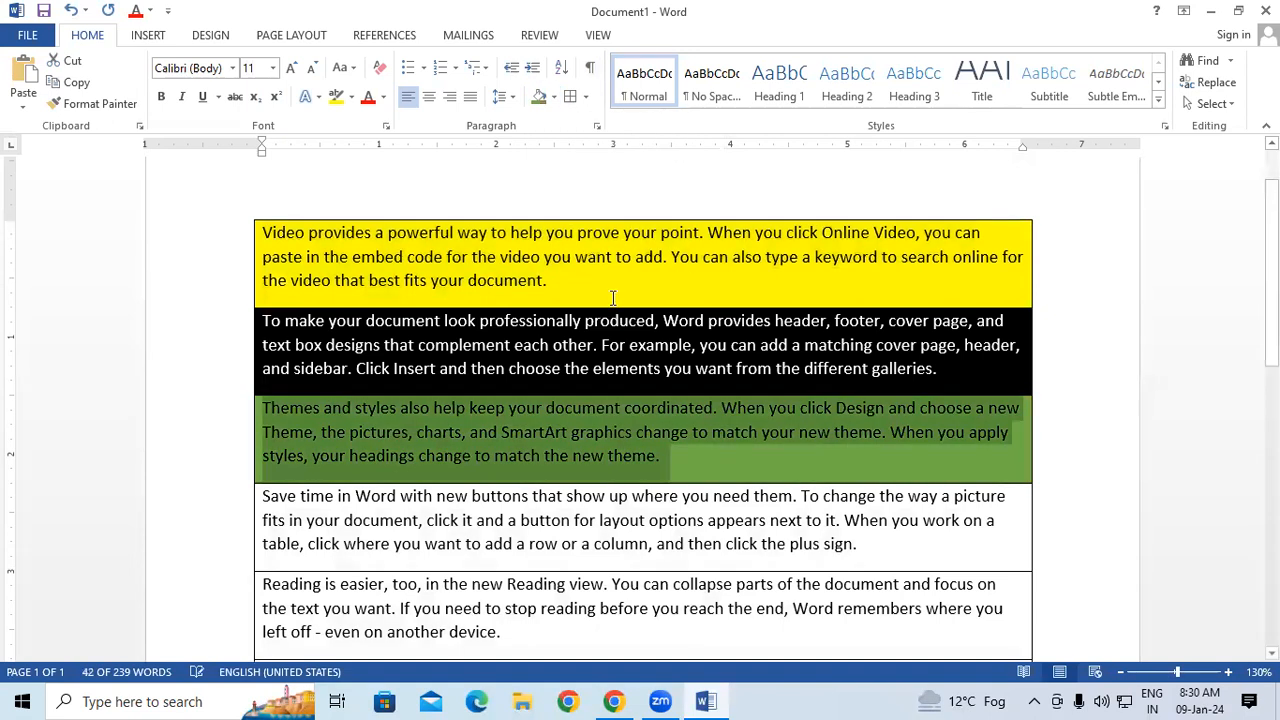
left_click(575, 523)
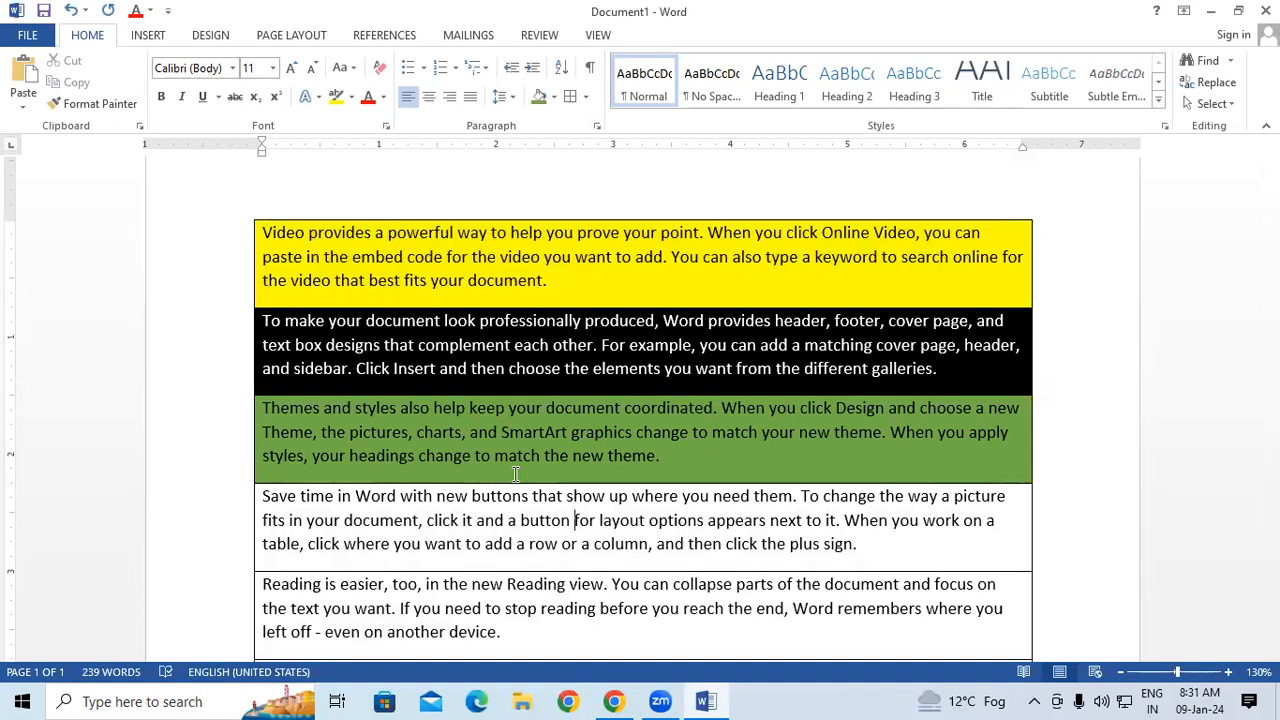
Select the whole document and clear all formatting, including the borders and paragraph shading.
key("ctrl+a")
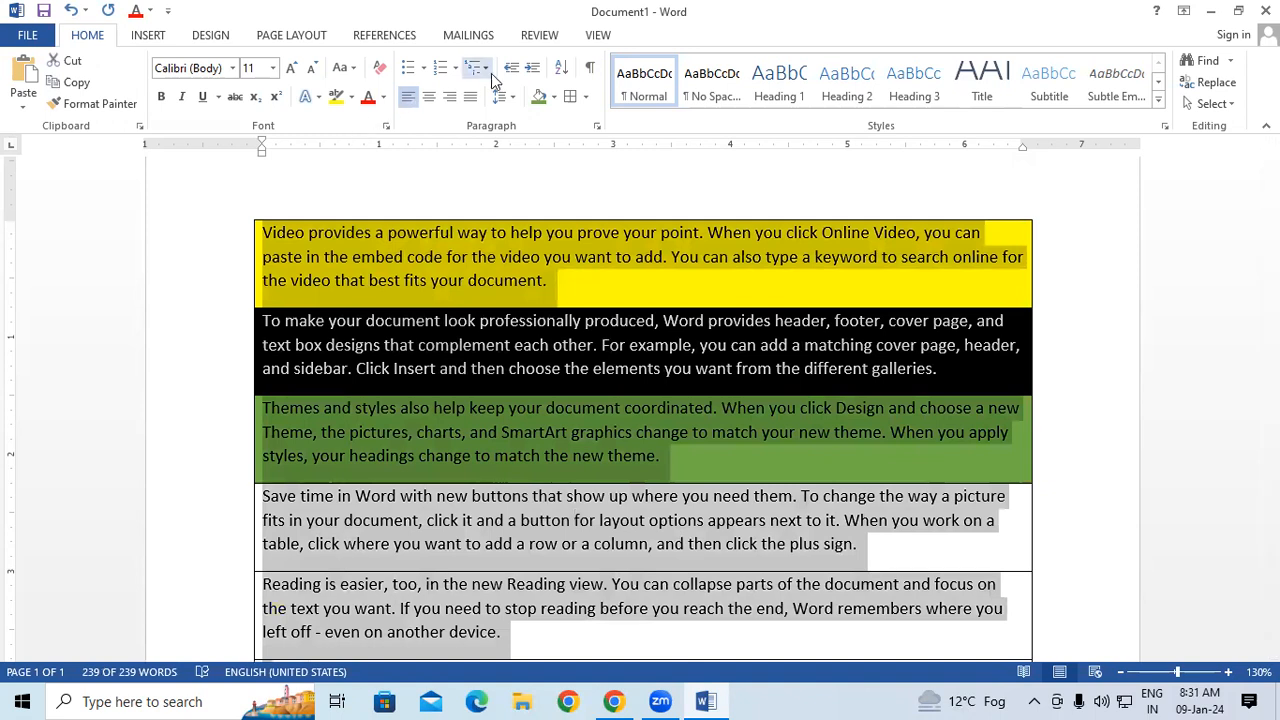
left_click(380, 67)
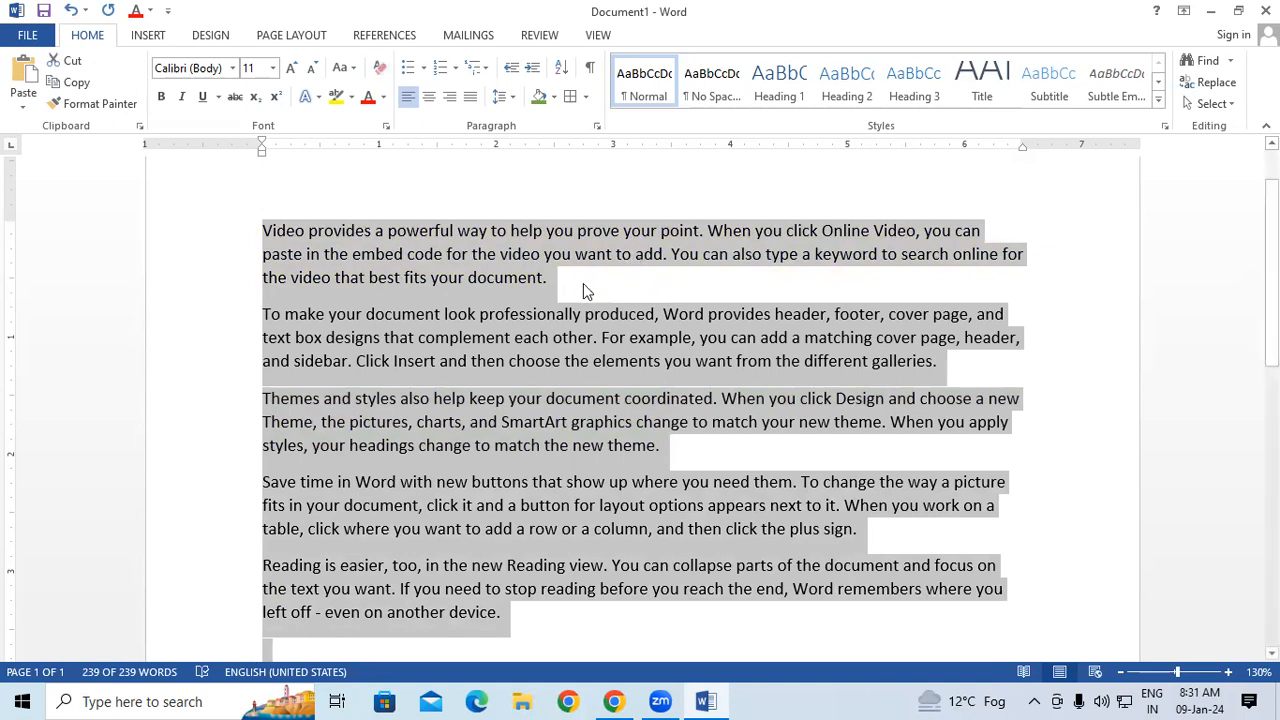
left_click(515, 103)
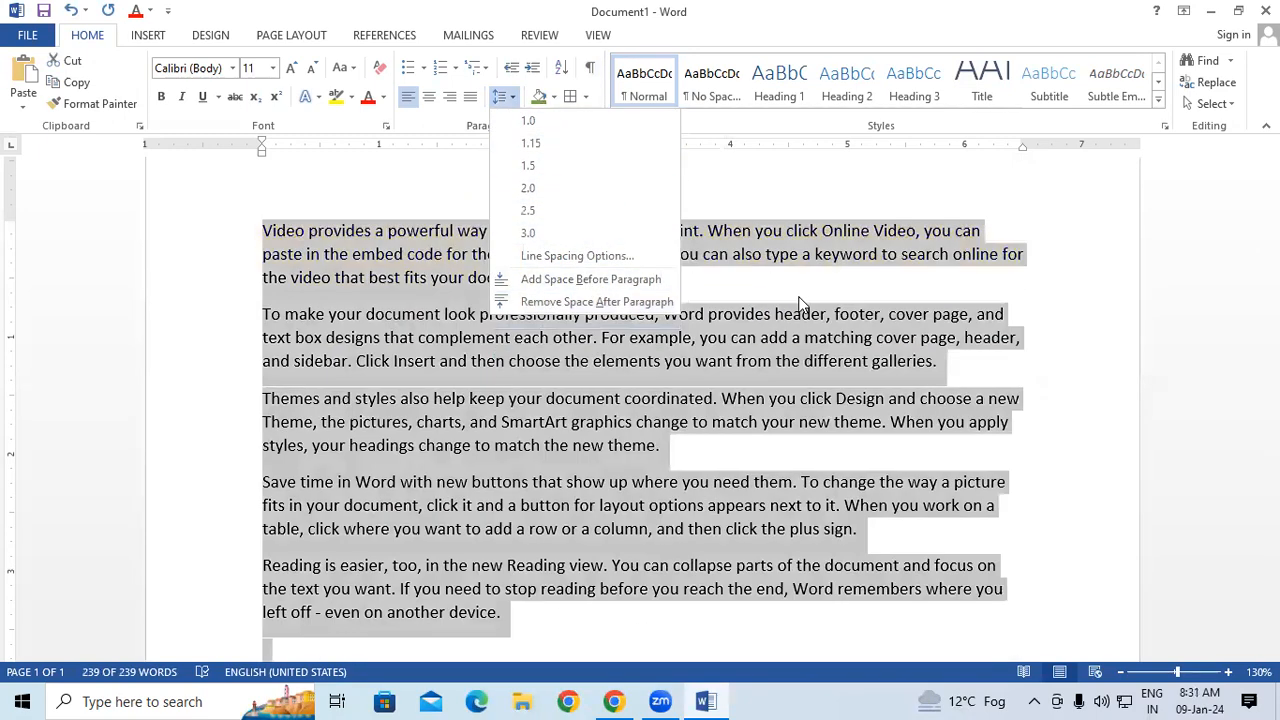
left_click(713, 195)
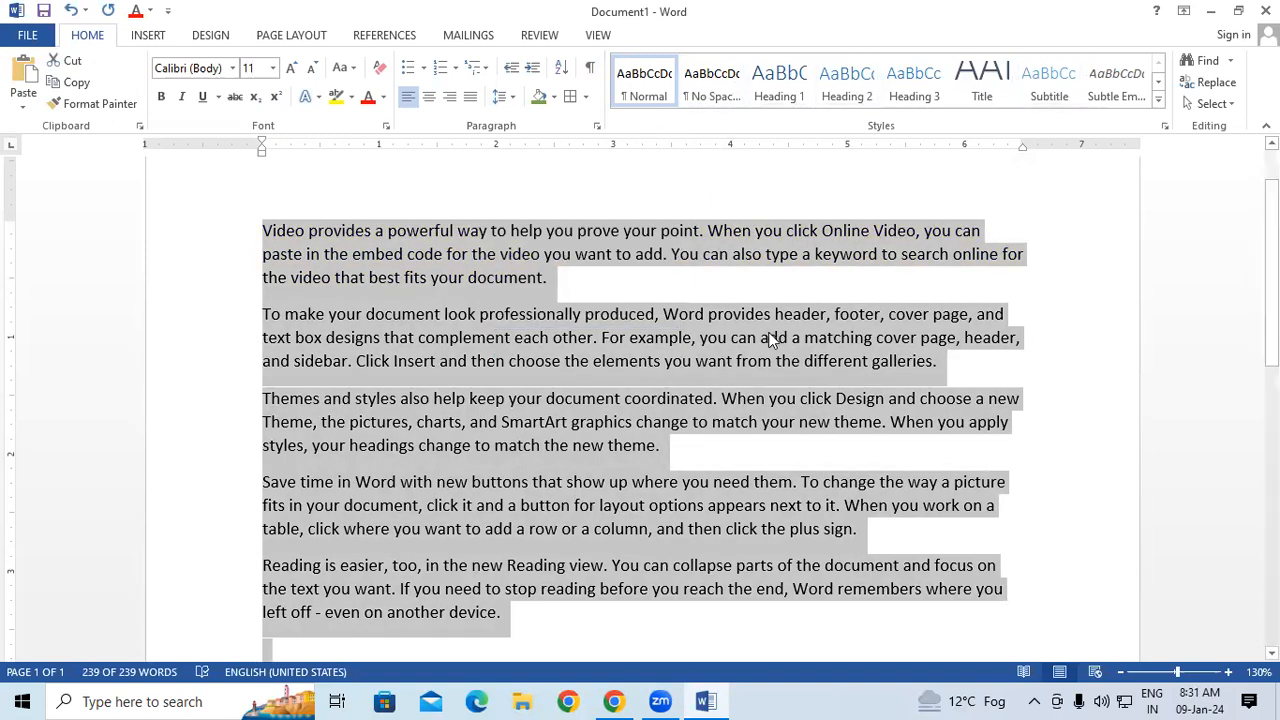
left_click(728, 188)
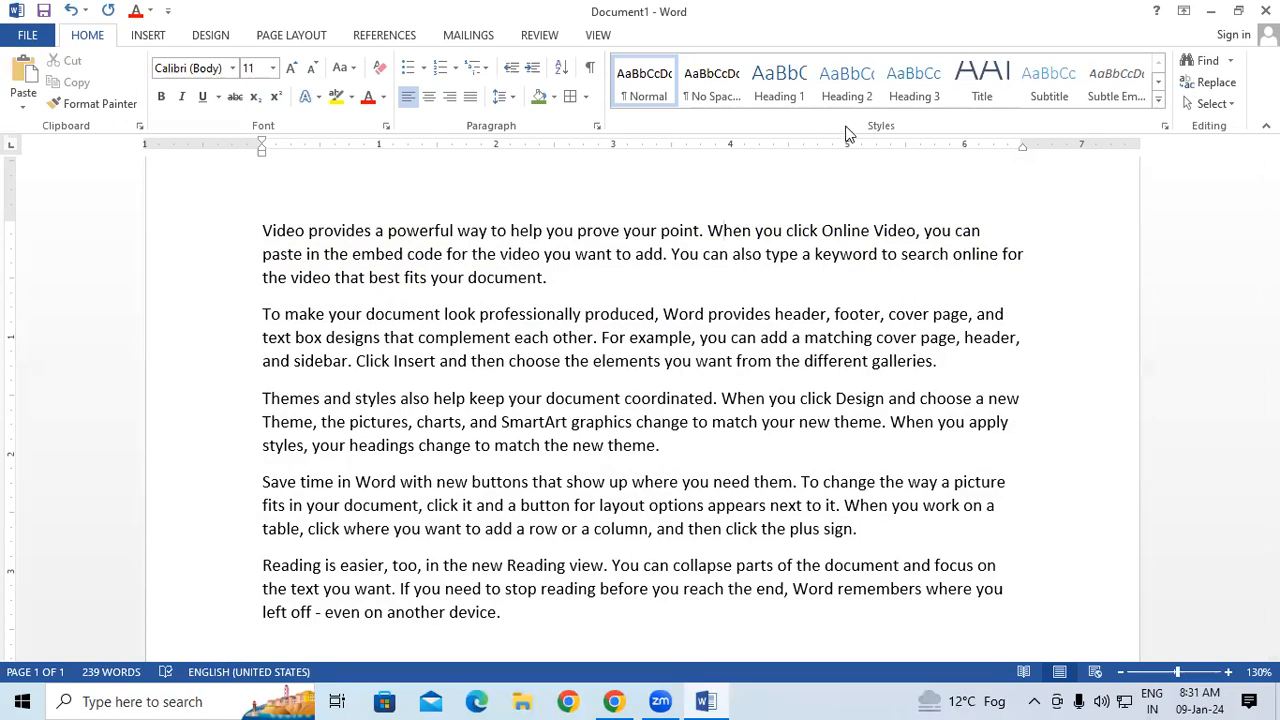
Insert the heading COMPUTER on its own line above the first paragraph, without the suggested AutoText entry.
scroll(358, 487, "up", 2)
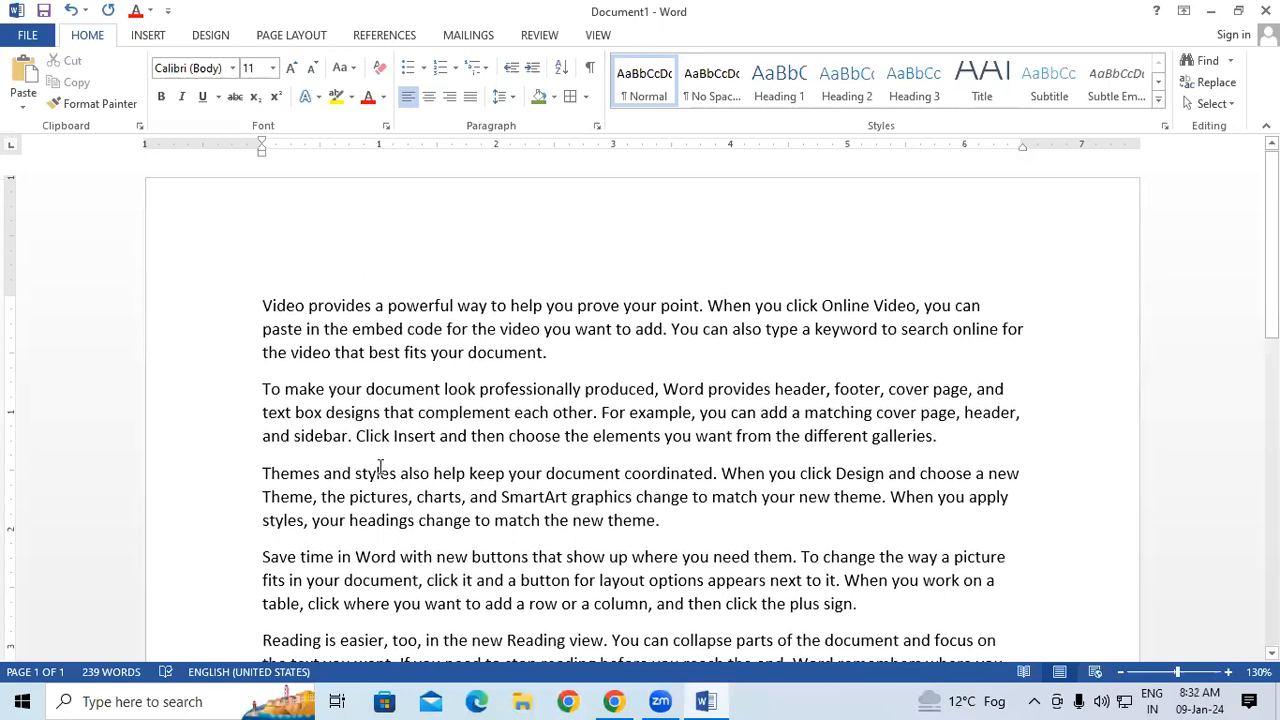
left_click(309, 236)
left_click(257, 292)
key("Return")
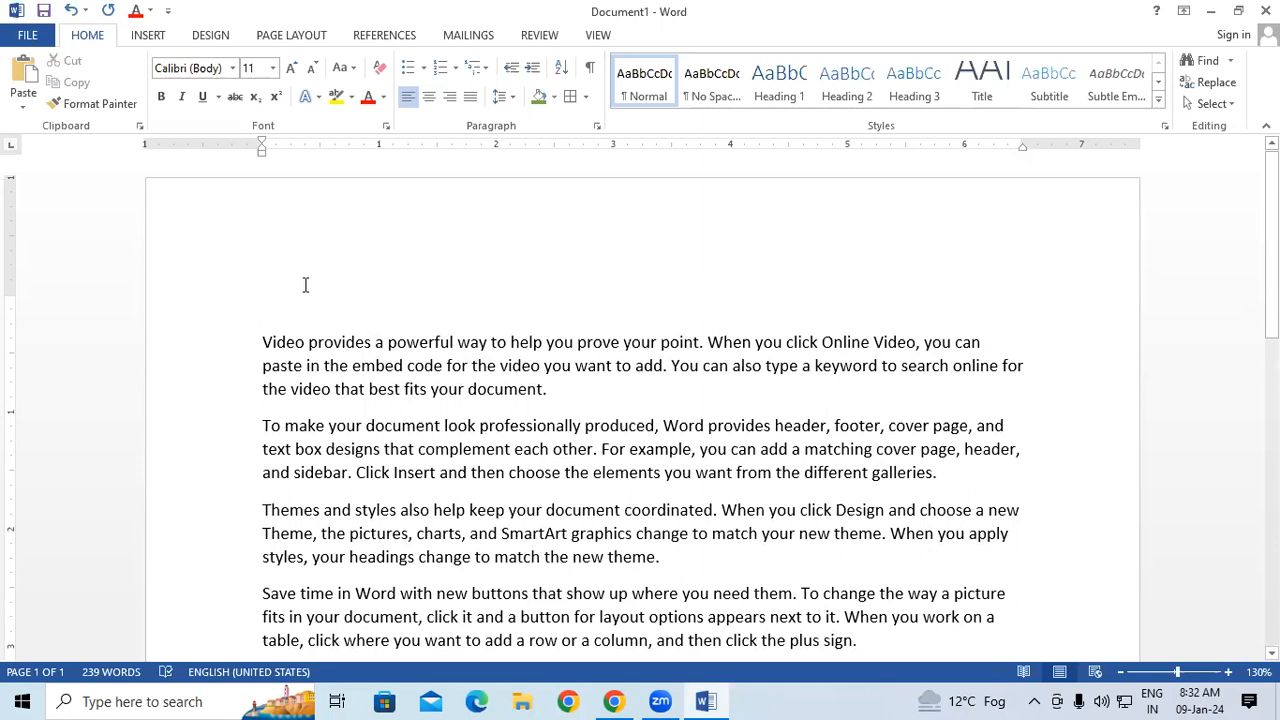
type("COMP")
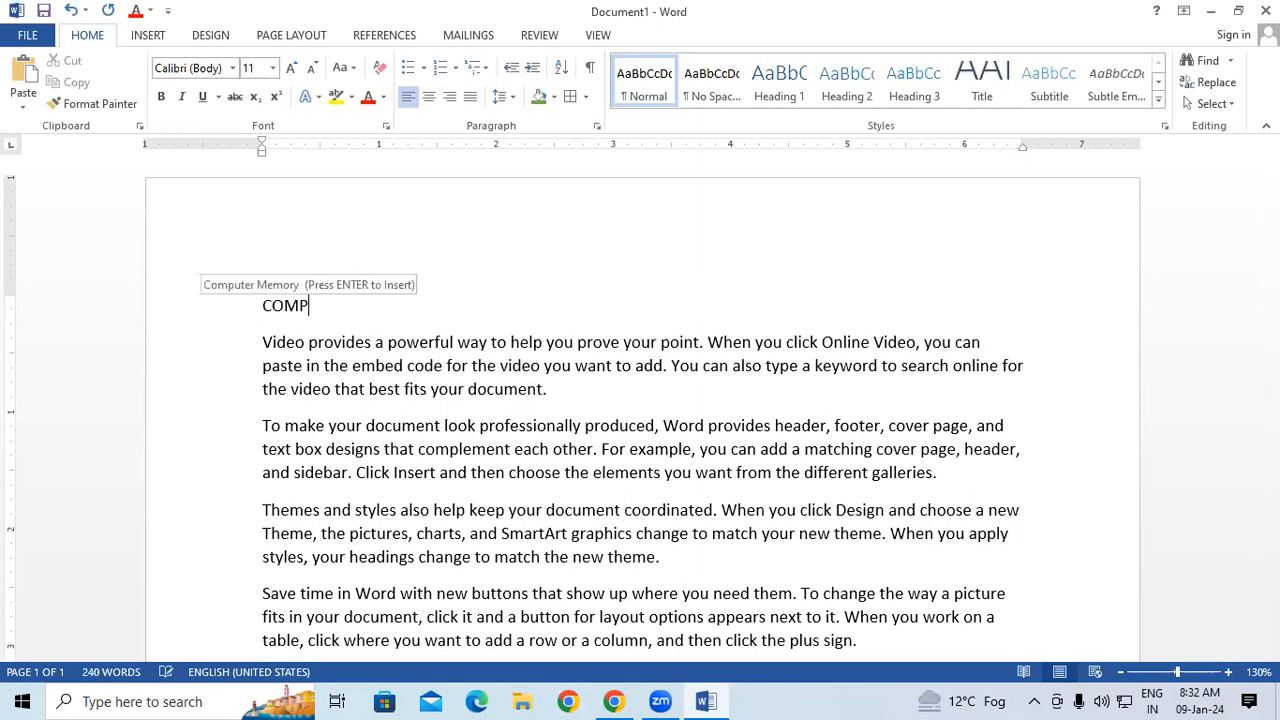
type("UTER")
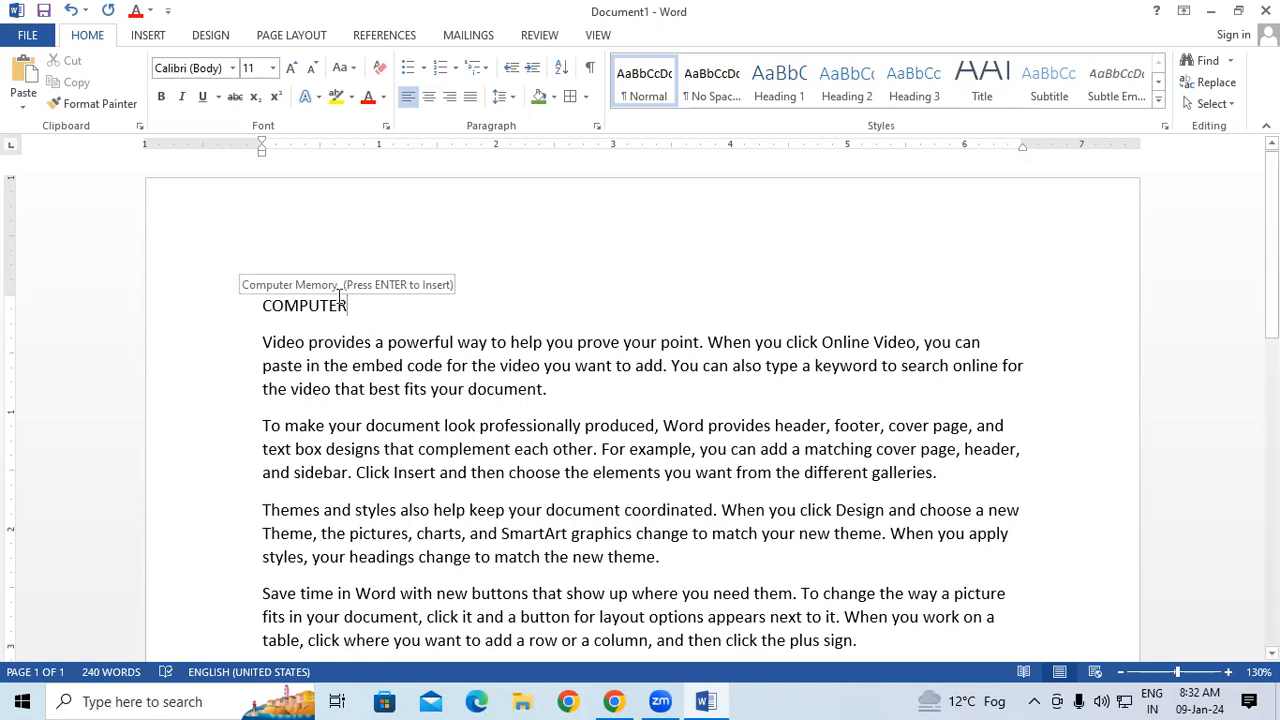
key("Return")
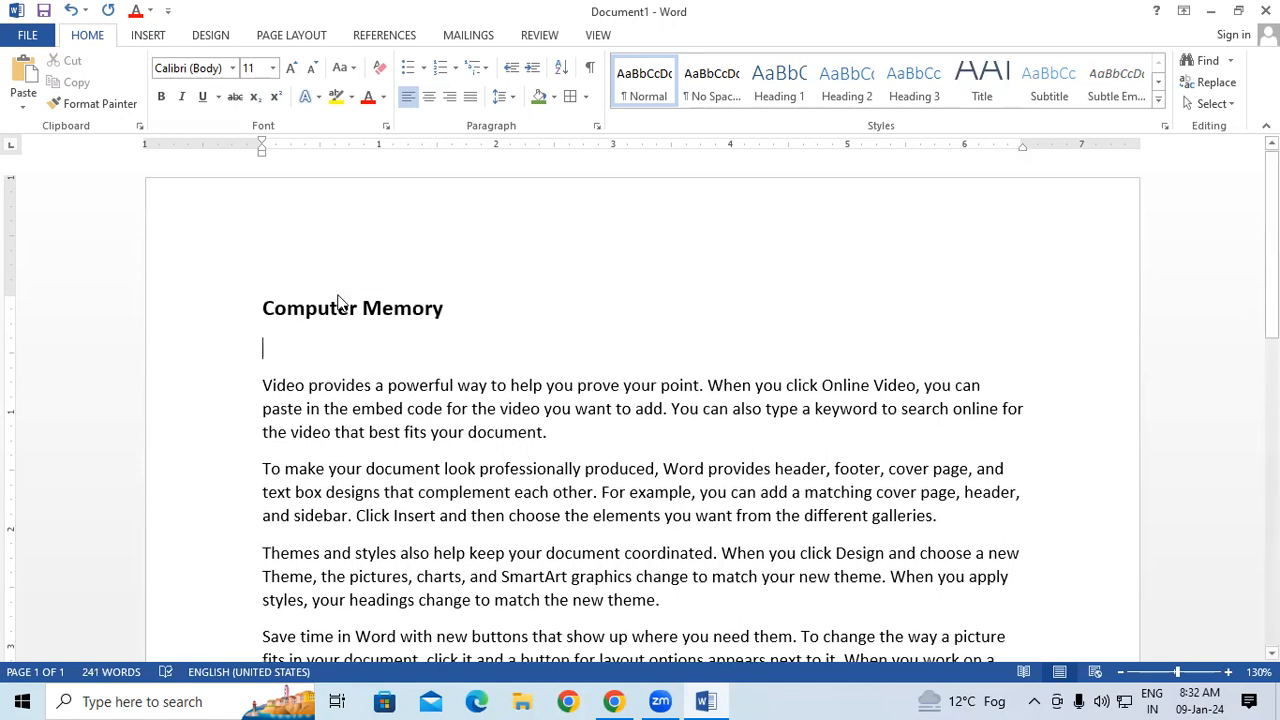
key("ctrl+z")
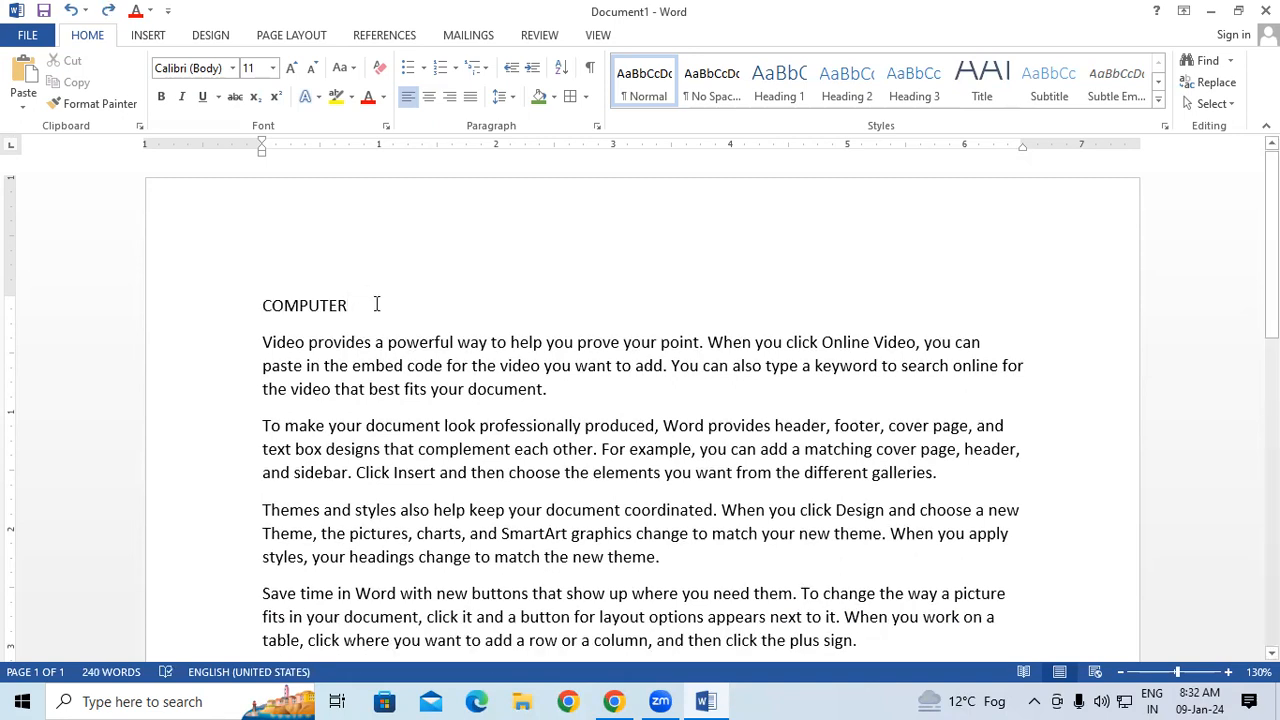
Add the indented subheading INTRODUCTION OF COMPUTER on a new line below the COMPUTER heading.
key("Return")
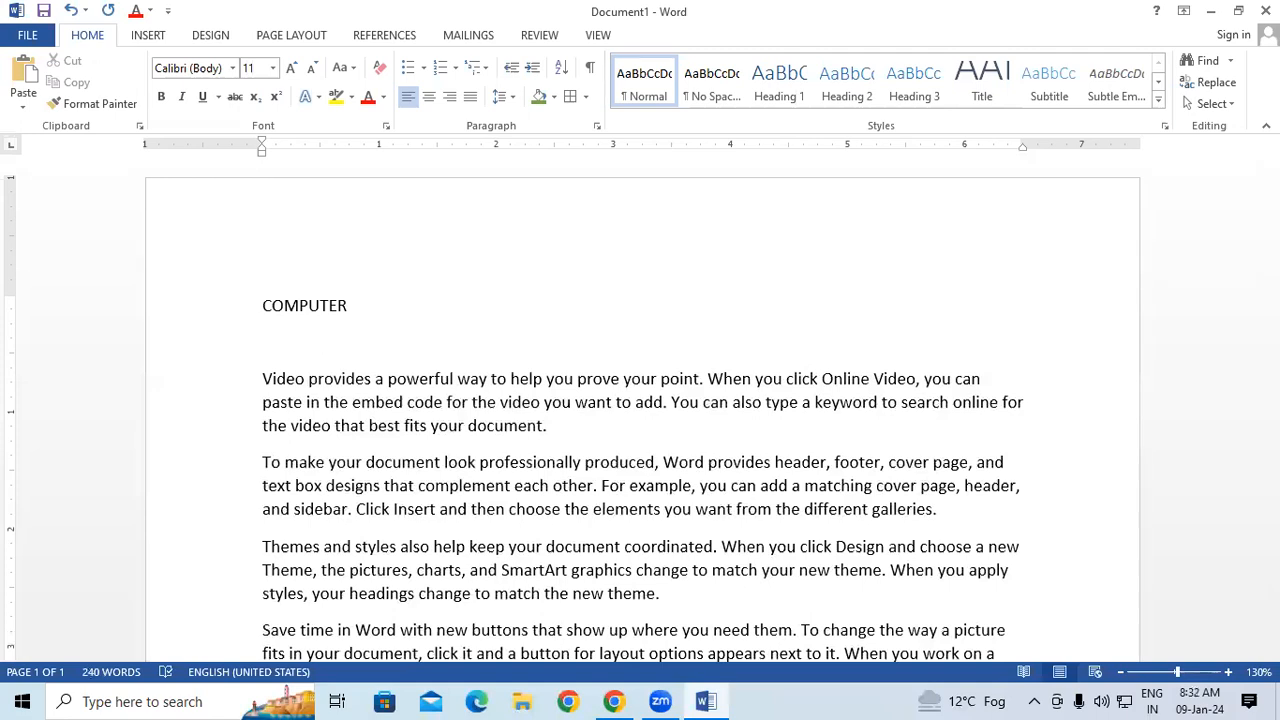
type("INTRODUCTIO")
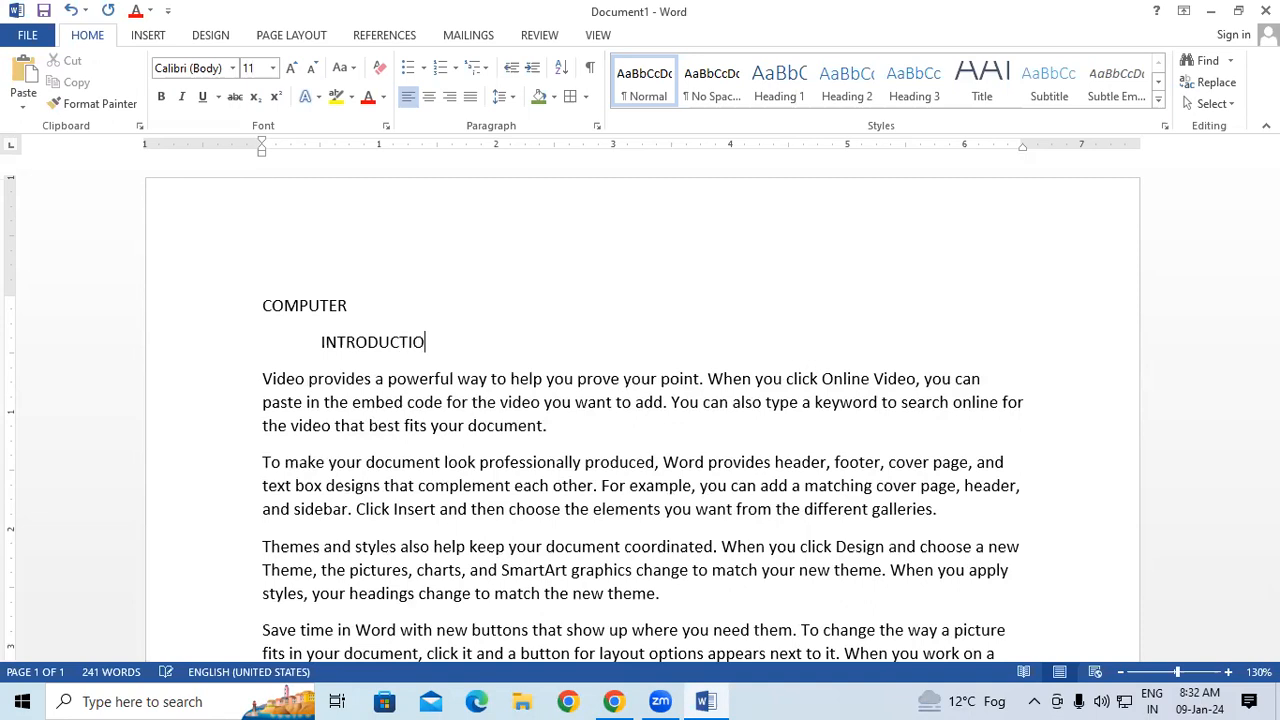
type("N OF COMPUTER")
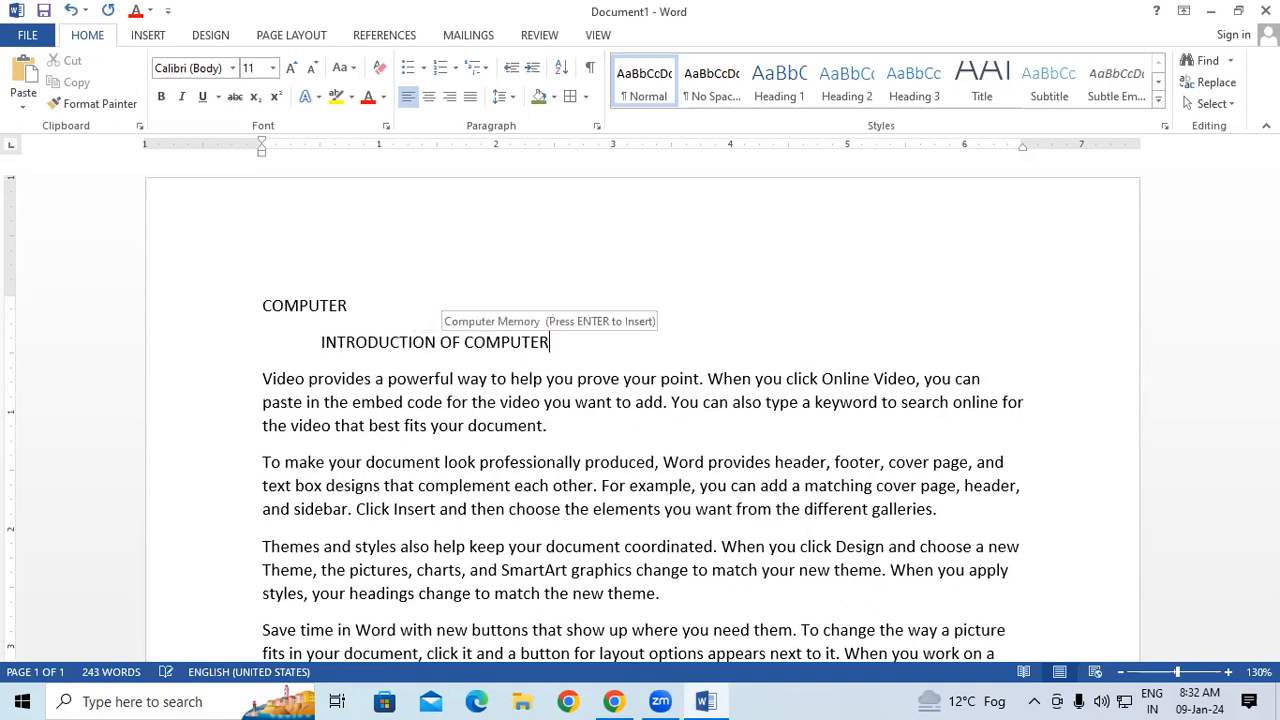
After the first paragraph, leave a blank line and add the heading MEMORY with the indented subheading INTRODUCTION OF MEMORY.
left_click(569, 431)
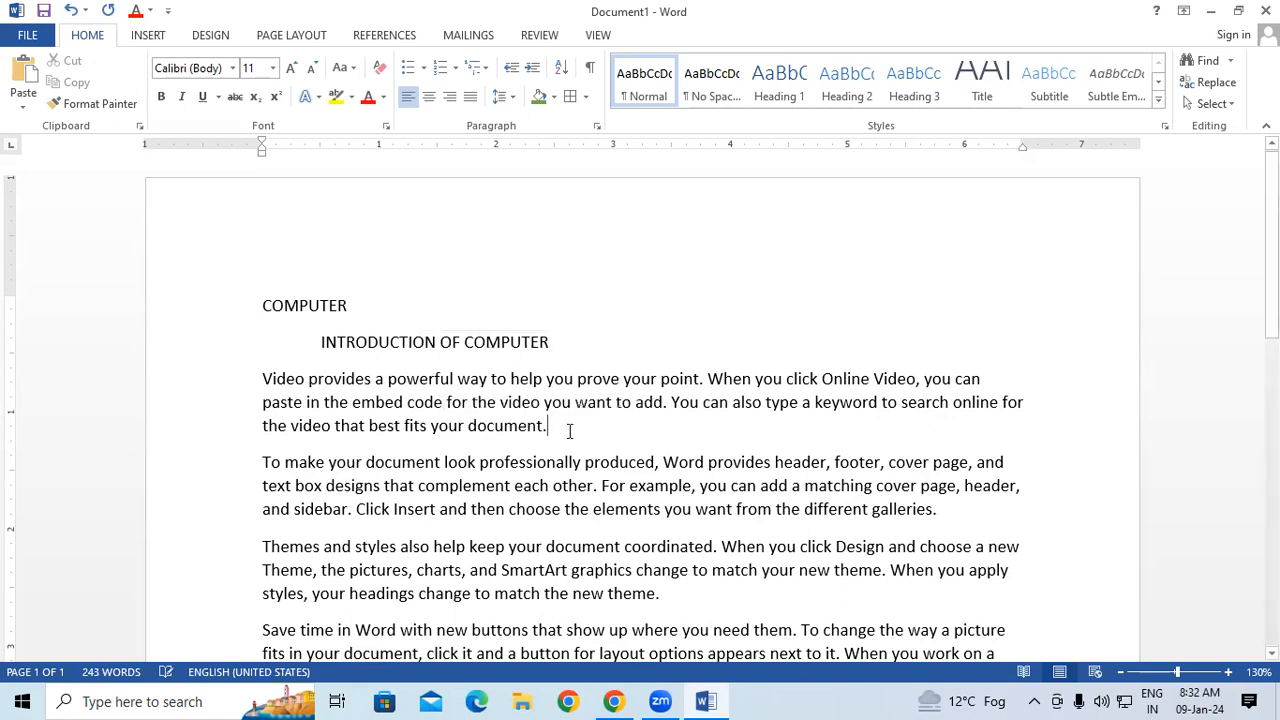
key("Return")
key("Return")
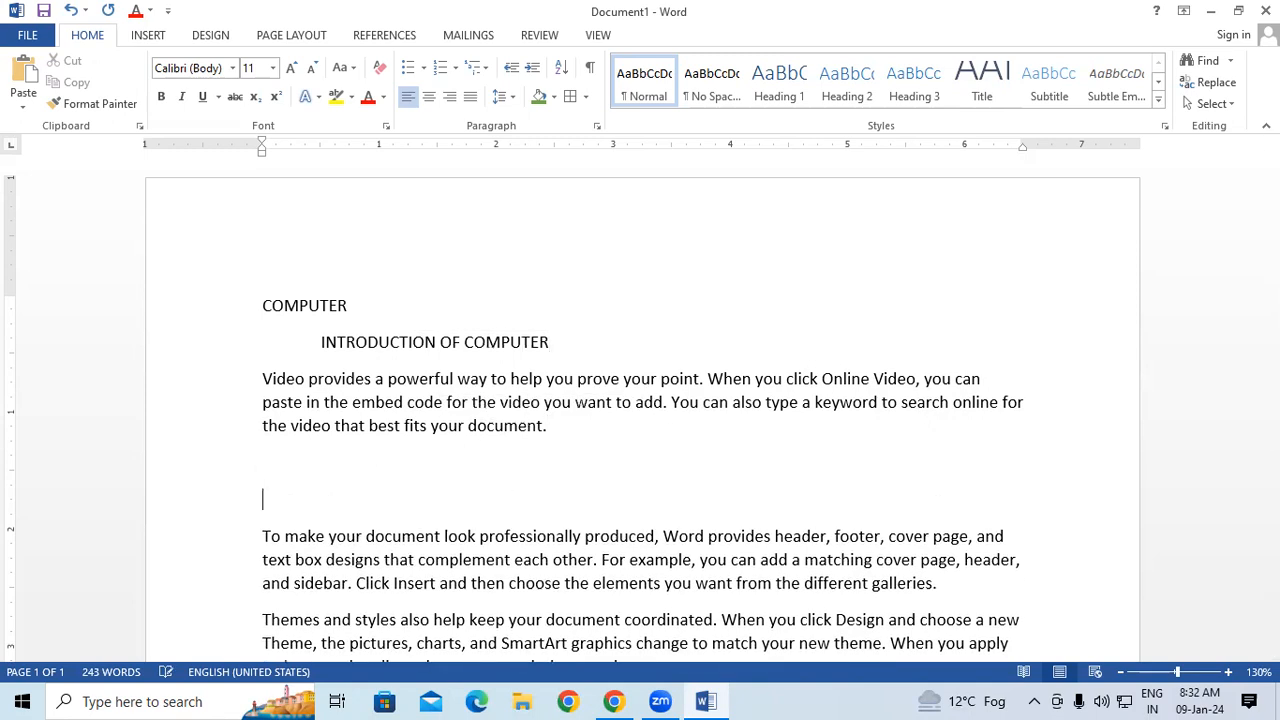
type("MEMORY")
key("Return")
type("INTRO")
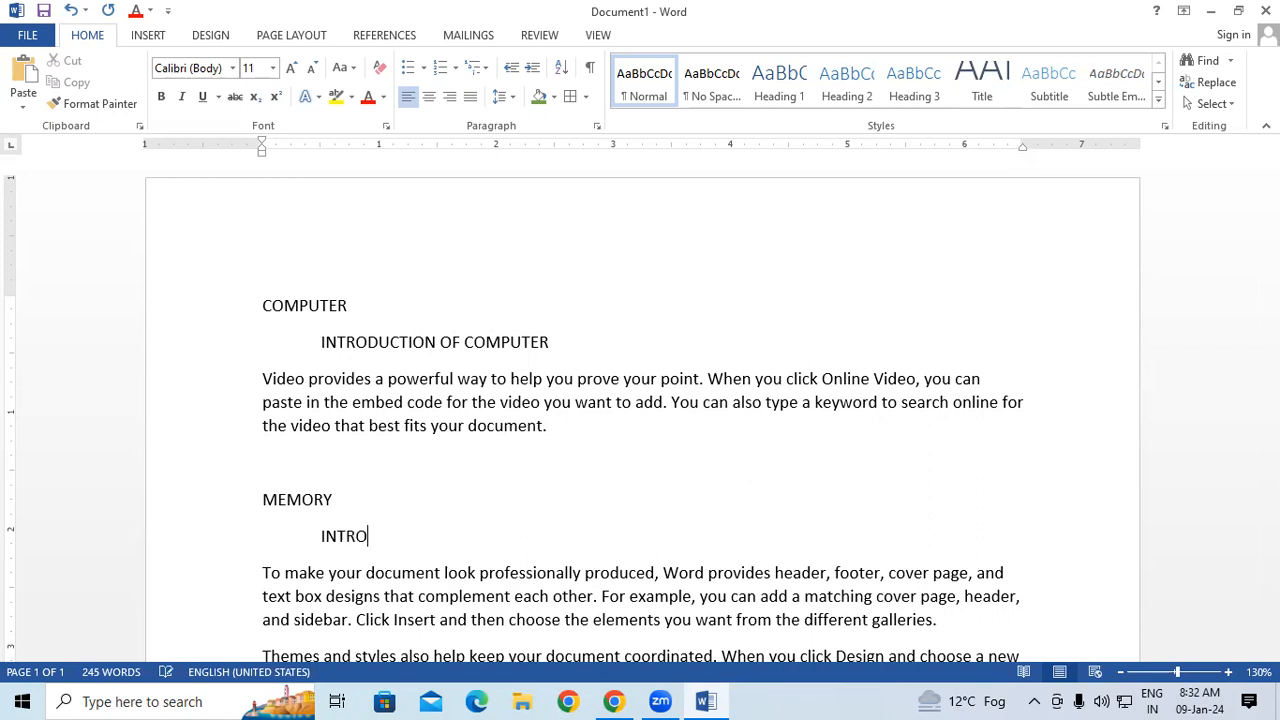
type("DUCTION OF MEMORY")
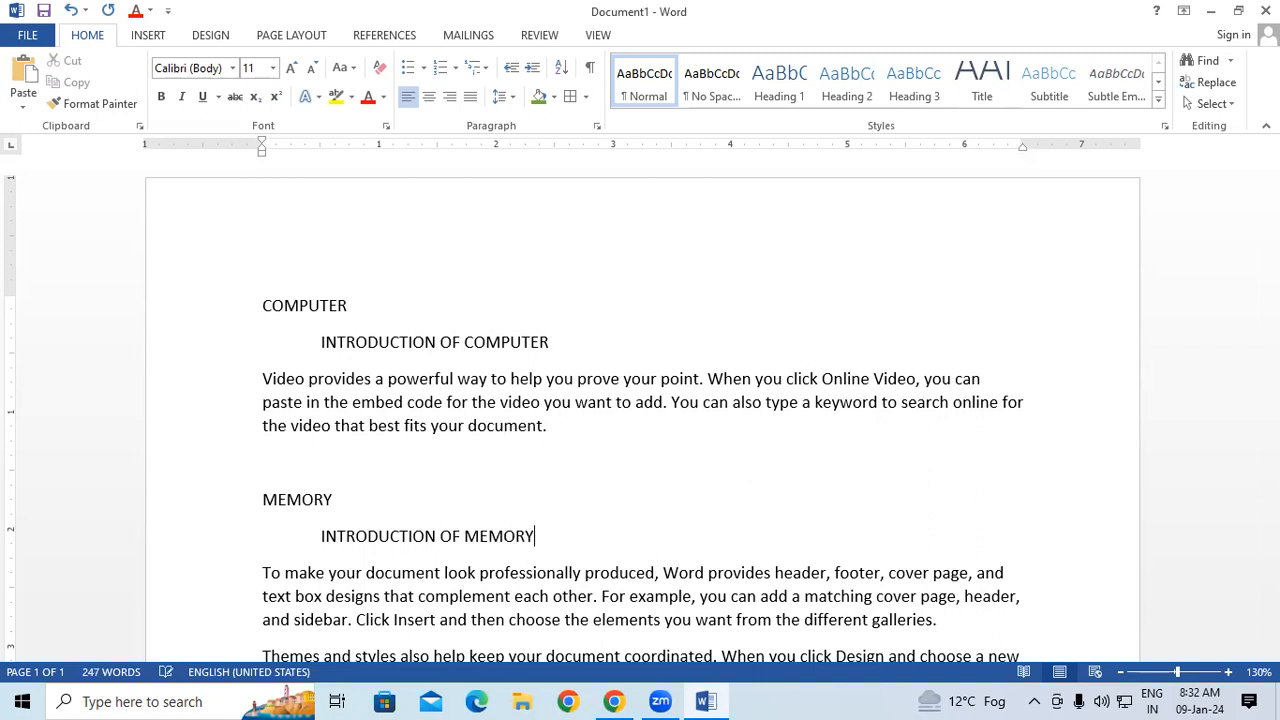
After the paragraph starting "To make your document", leave a blank line and add the heading CPU with the indented subheading INTRODUCTION OF CPU.
scroll(586, 477, "down", 3)
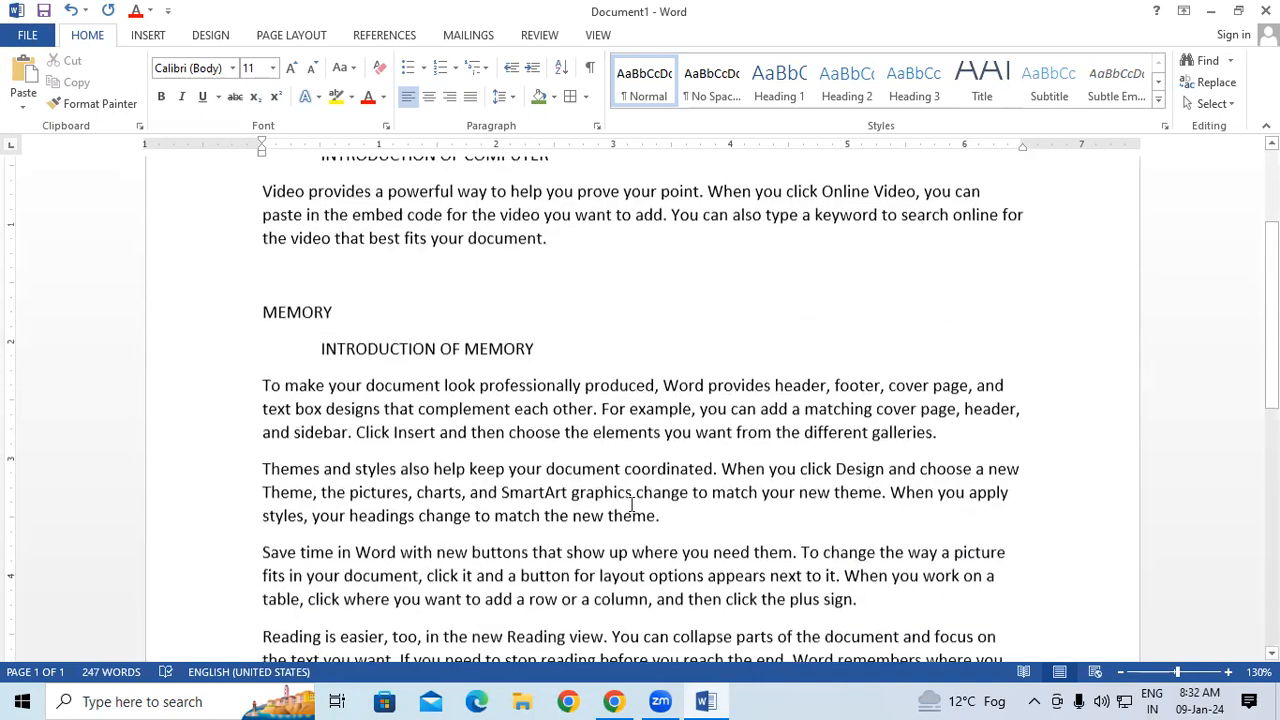
left_click(955, 430)
key("Return")
key("Return")
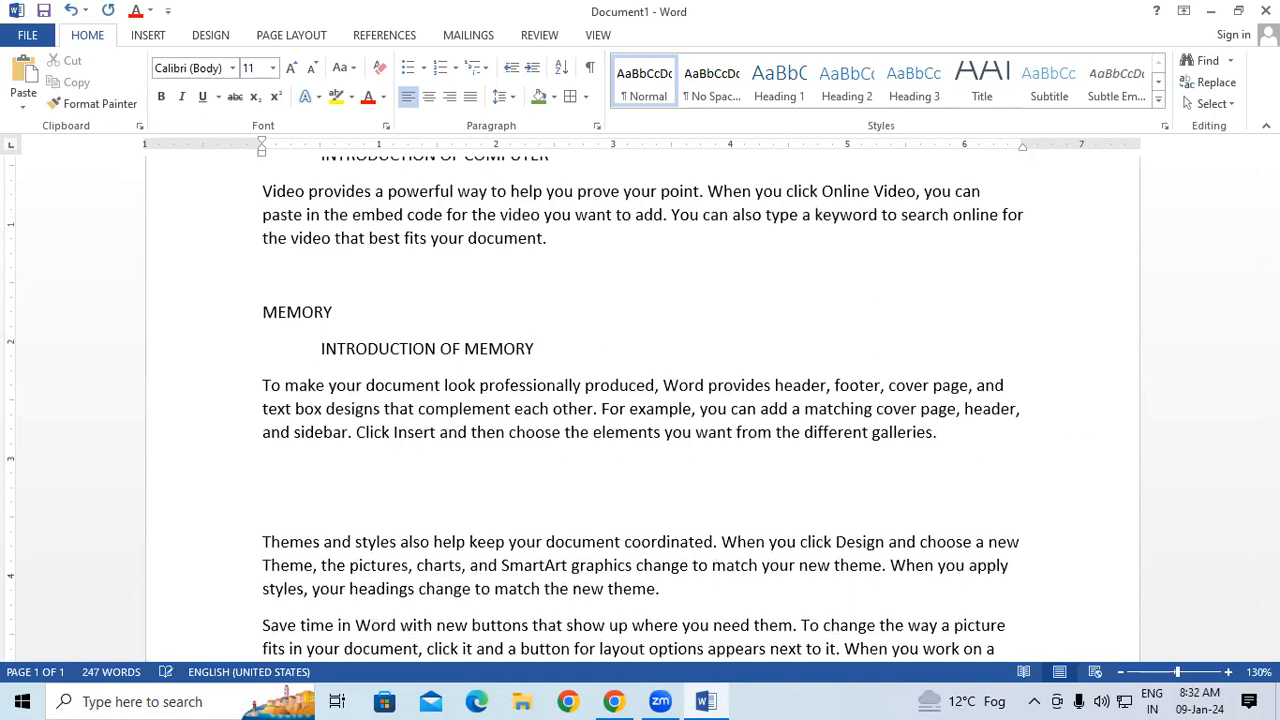
type("CO")
type("PU")
key("Return")
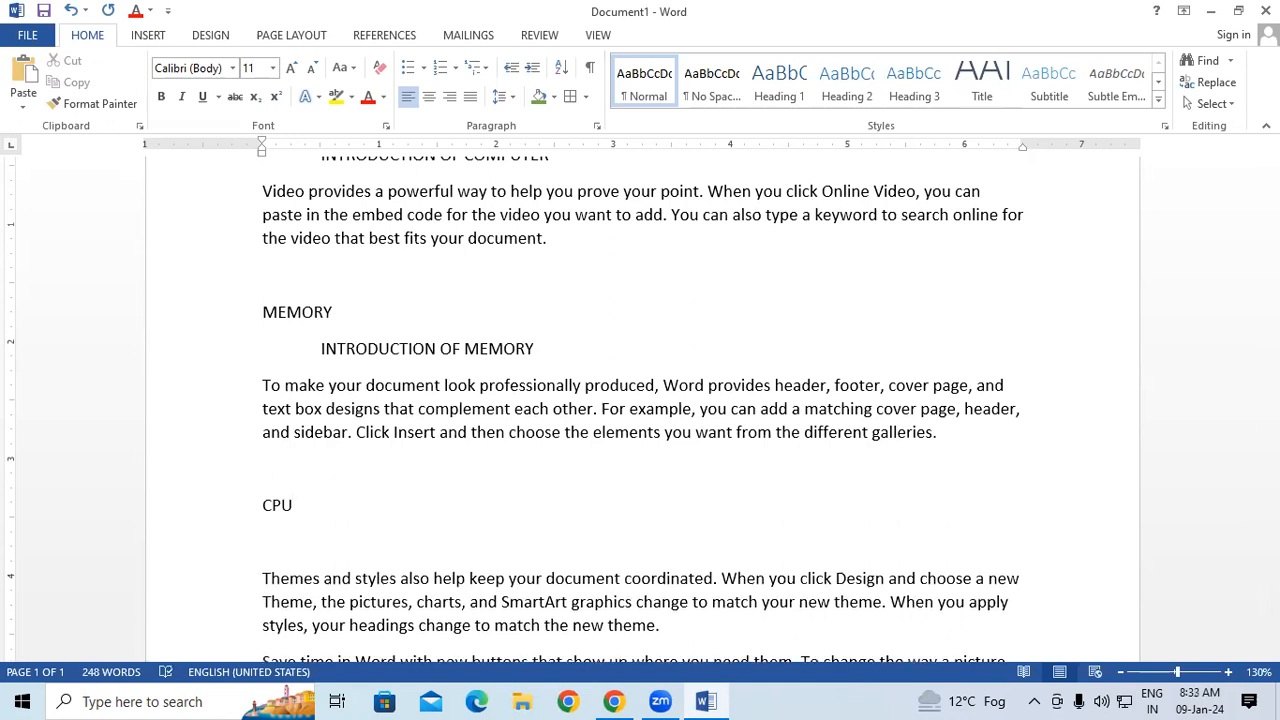
type("INTRODUCTION OF CPU")
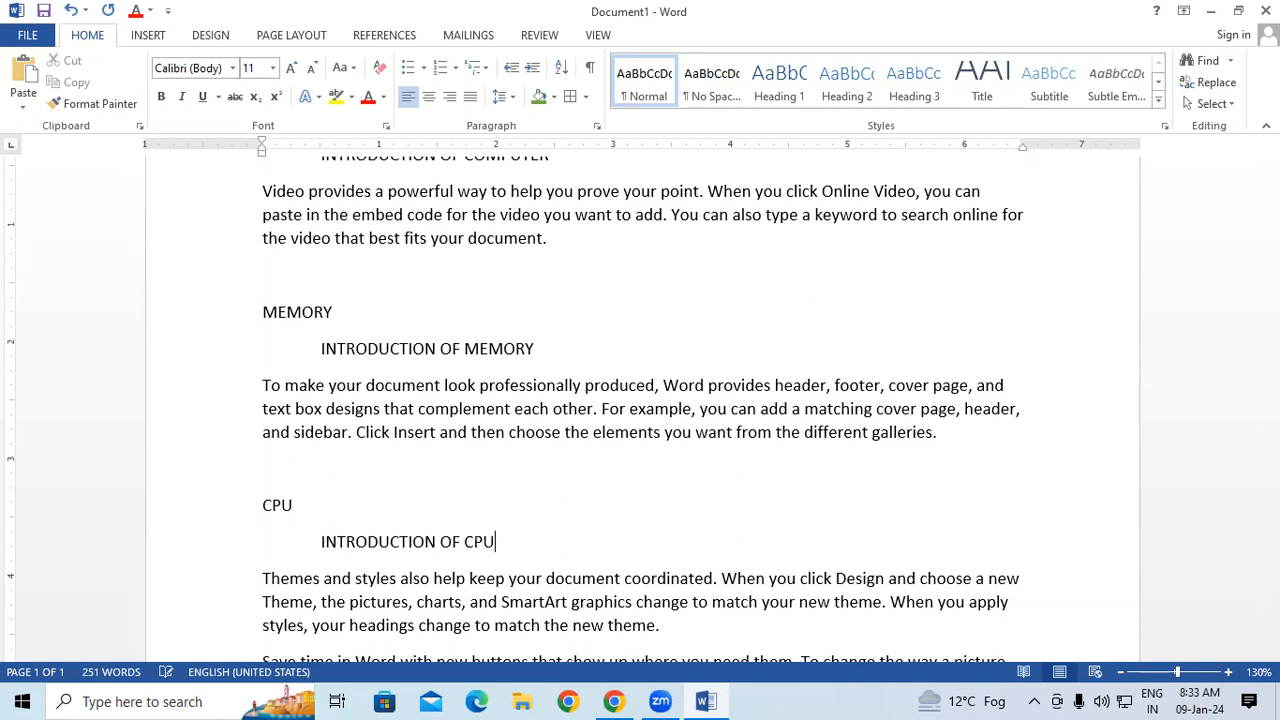
After the paragraph starting "Themes and styles", leave two blank lines and add the heading KEYBOARD.
scroll(678, 404, "down", 3)
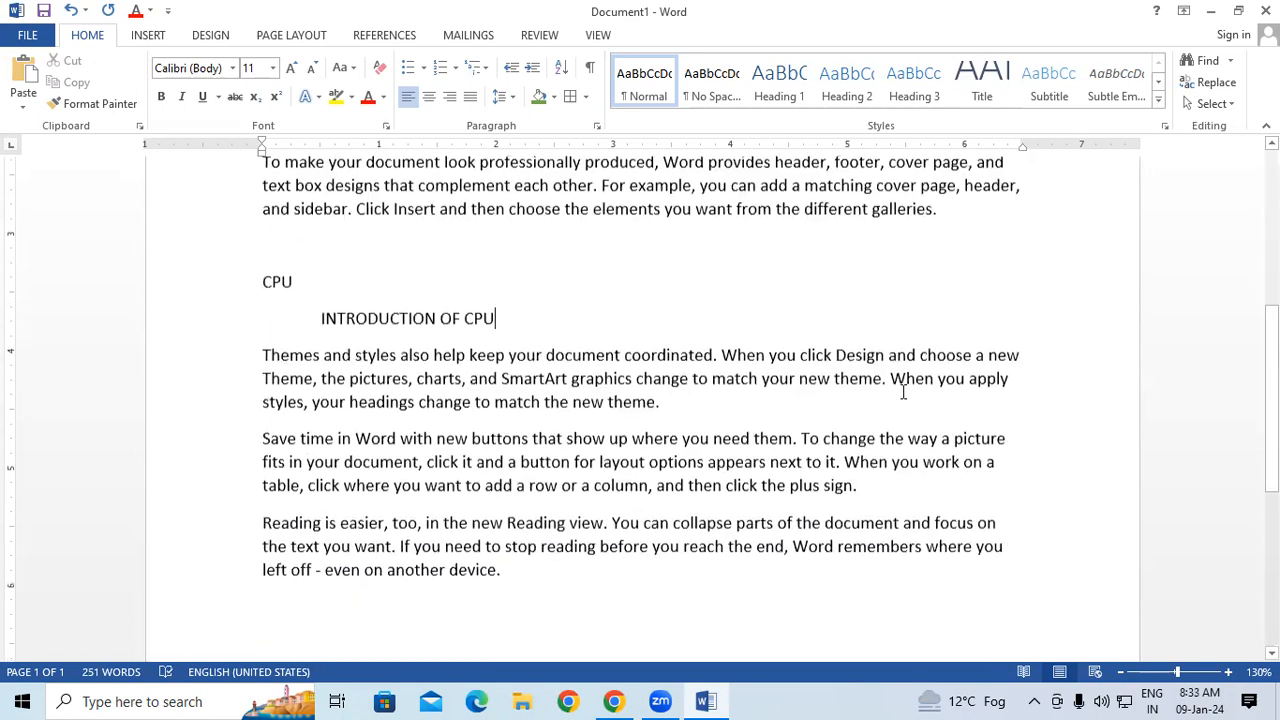
key("Return")
key("Return")
key("Return")
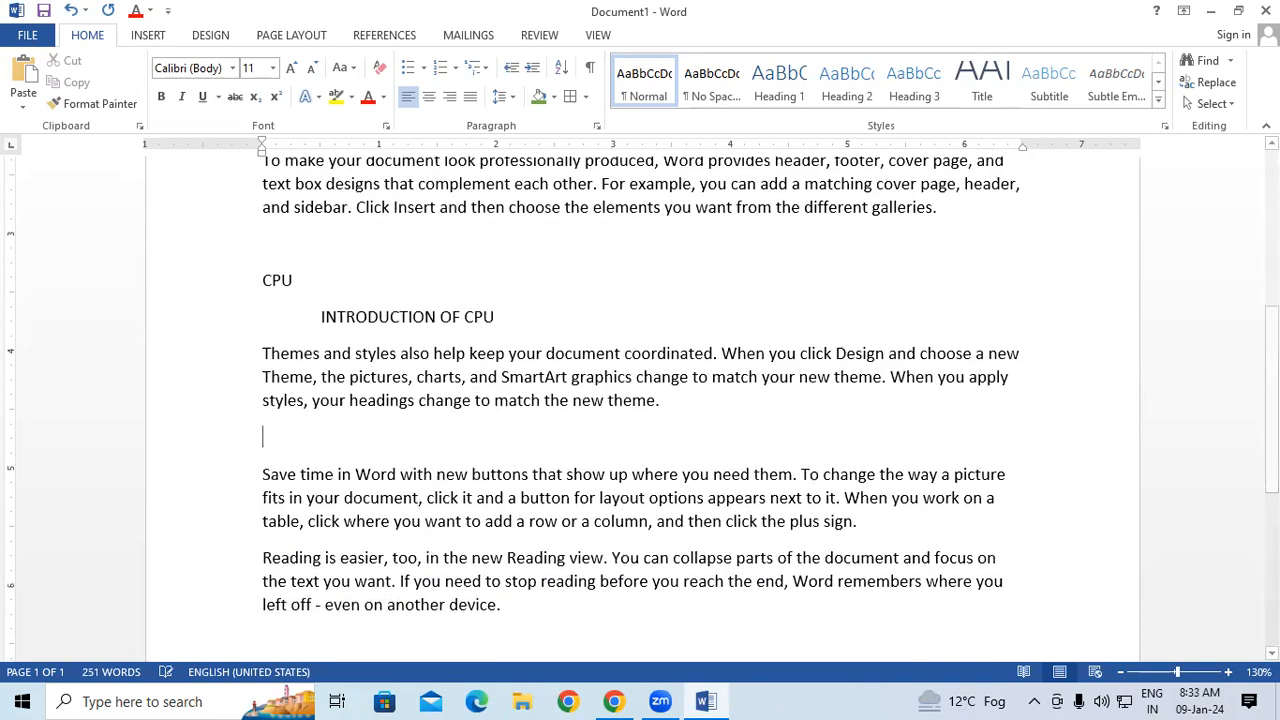
type("K")
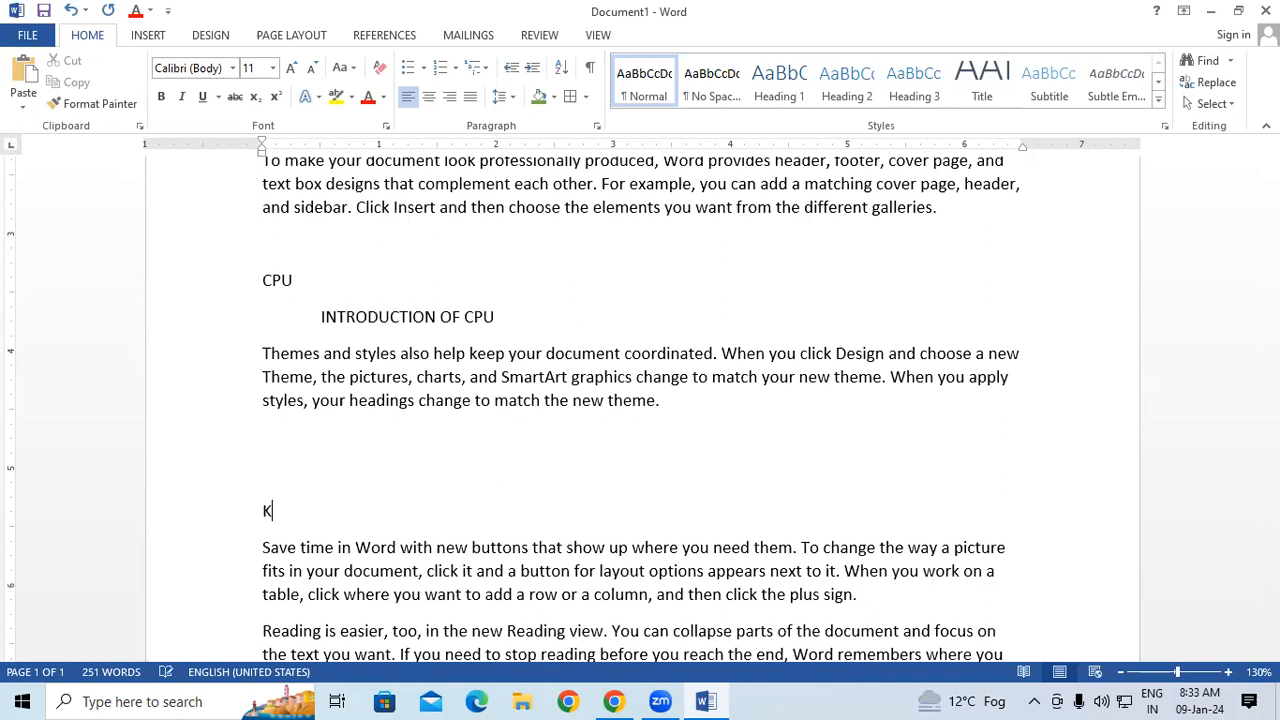
type("EYBOARD")
Add the indented subheading INTRODUCTION OF KEYBOARD on a new line below the KEYBOARD heading.
key("Return")
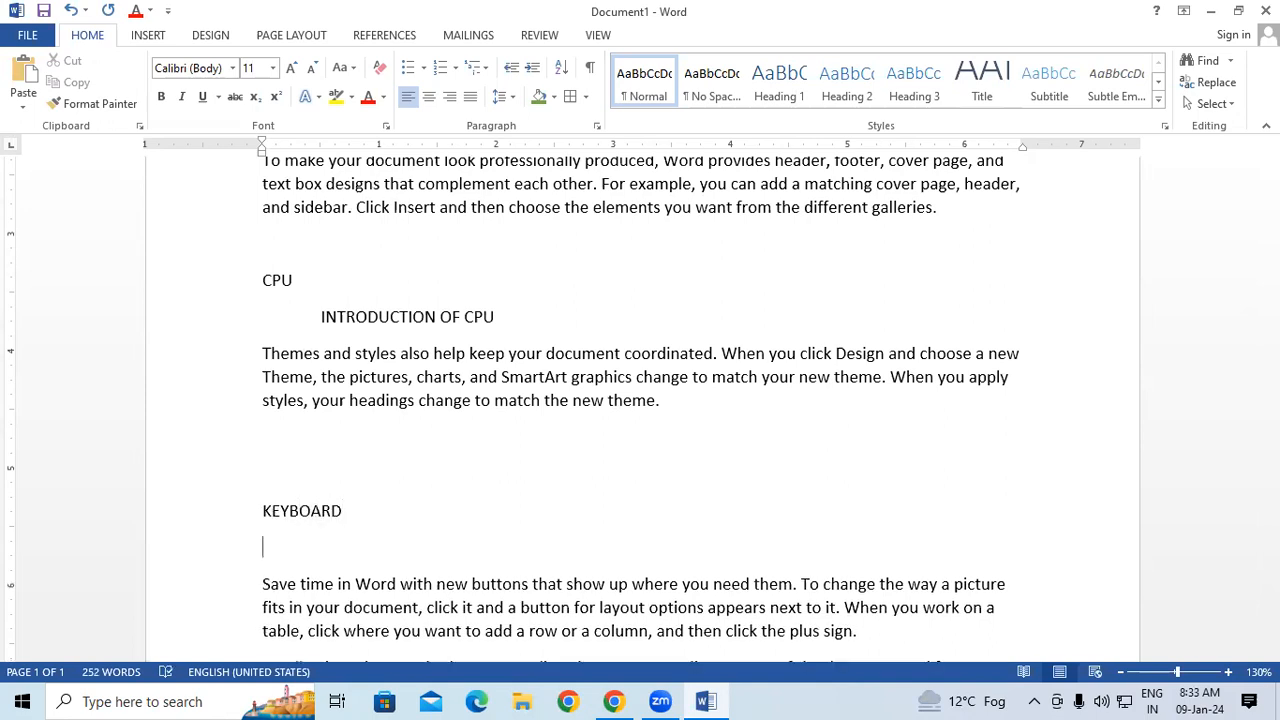
type("INTRODUCTION OD")
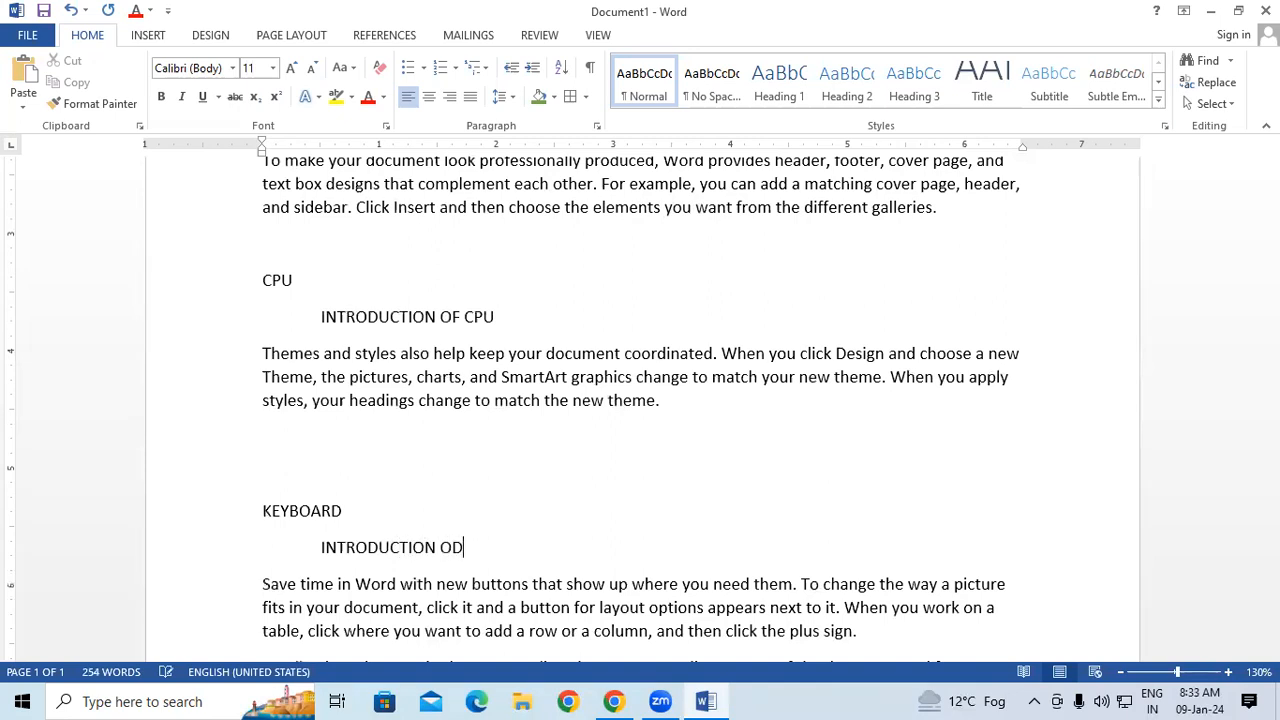
key("BackSpace")
type("F KEYBOARD")
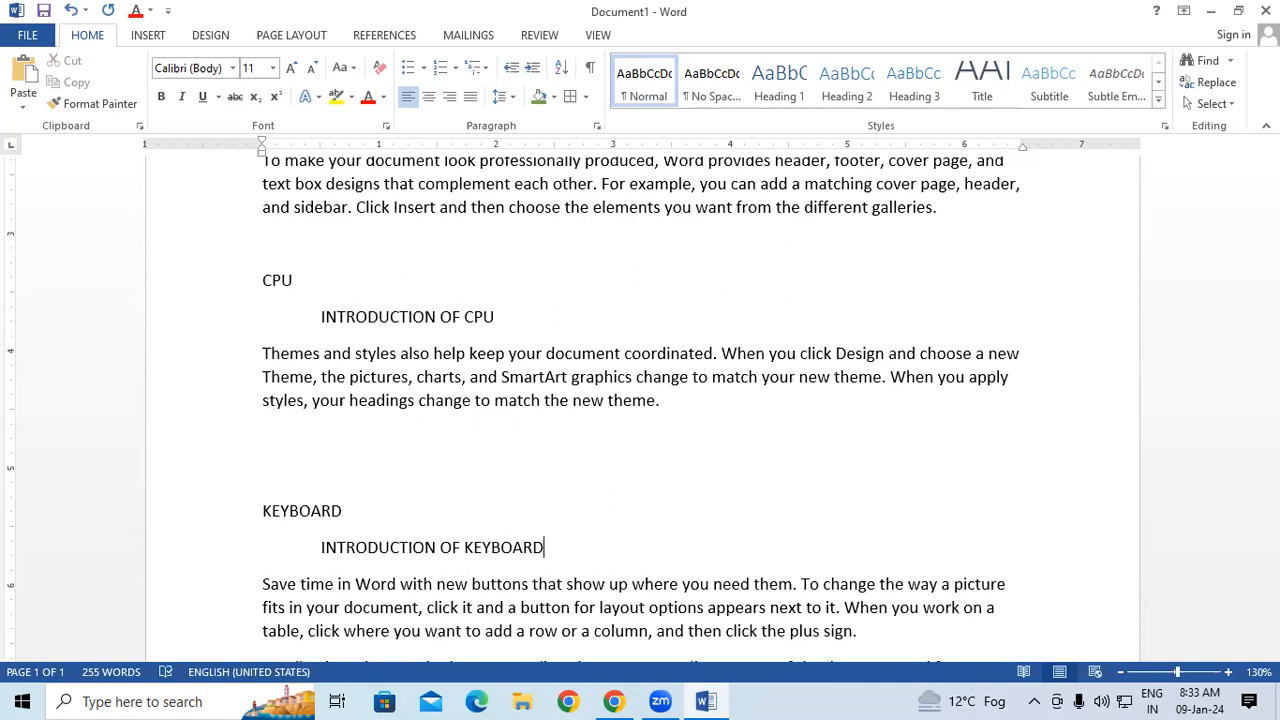
Select the COMPUTER heading at the start of the document, enlarge it to 20 pt and make it bold.
scroll(691, 423, "down", 2)
left_click_drag(1271, 440, 1271, 245)
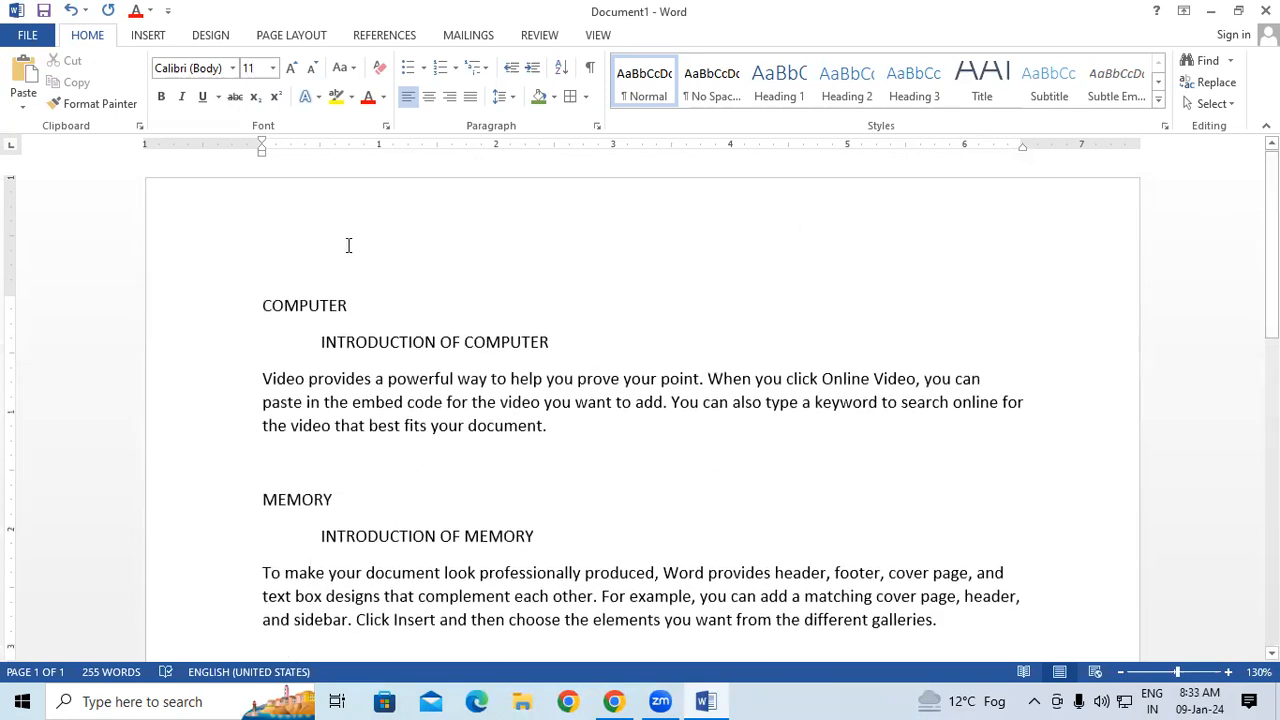
left_click(221, 317)
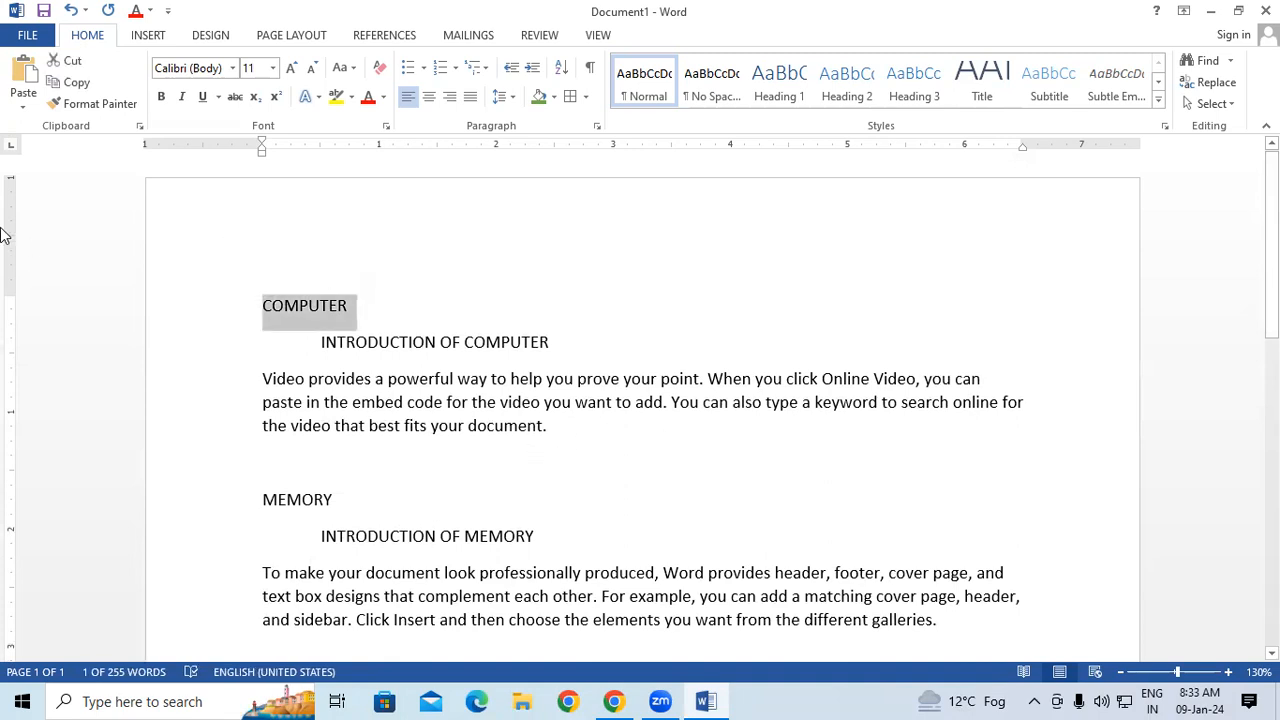
left_click(293, 69)
left_click(293, 69)
left_click(293, 69)
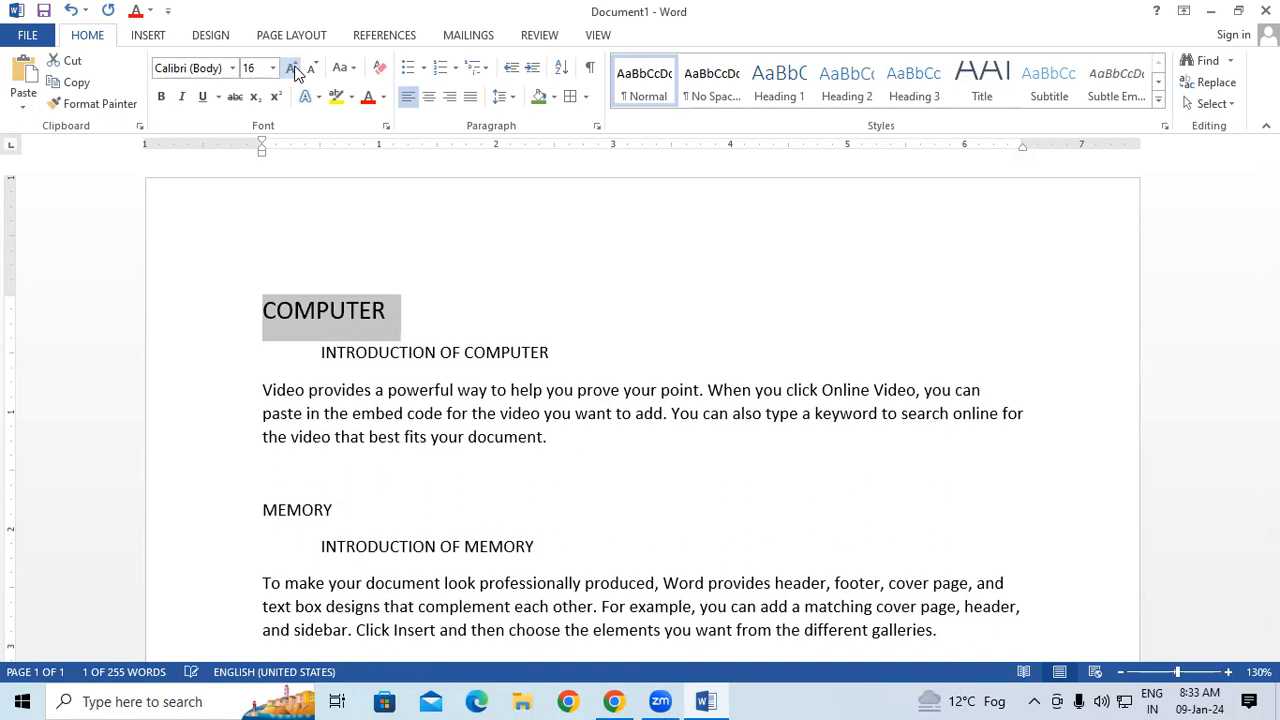
left_click(293, 69)
left_click(293, 69)
left_click(163, 97)
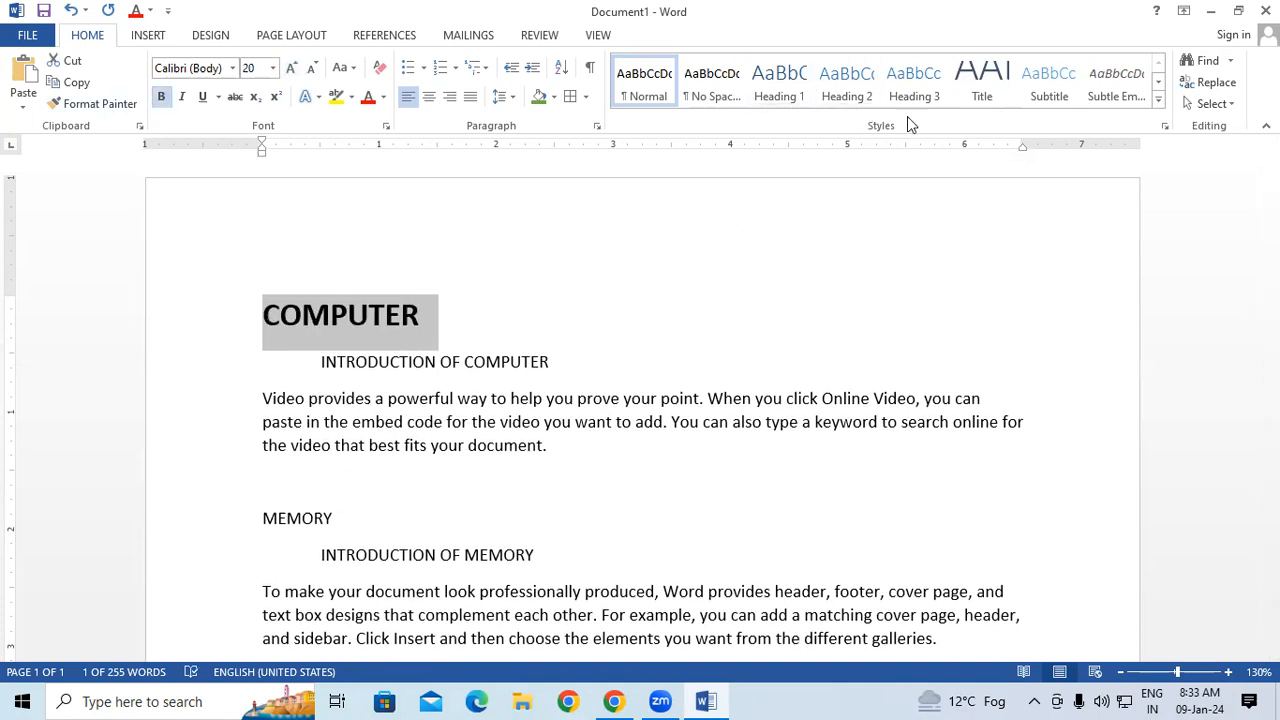
Apply the Heading 1 style to the COMPUTER heading and format it bold, 22 pt, red and underlined.
left_click(1158, 101)
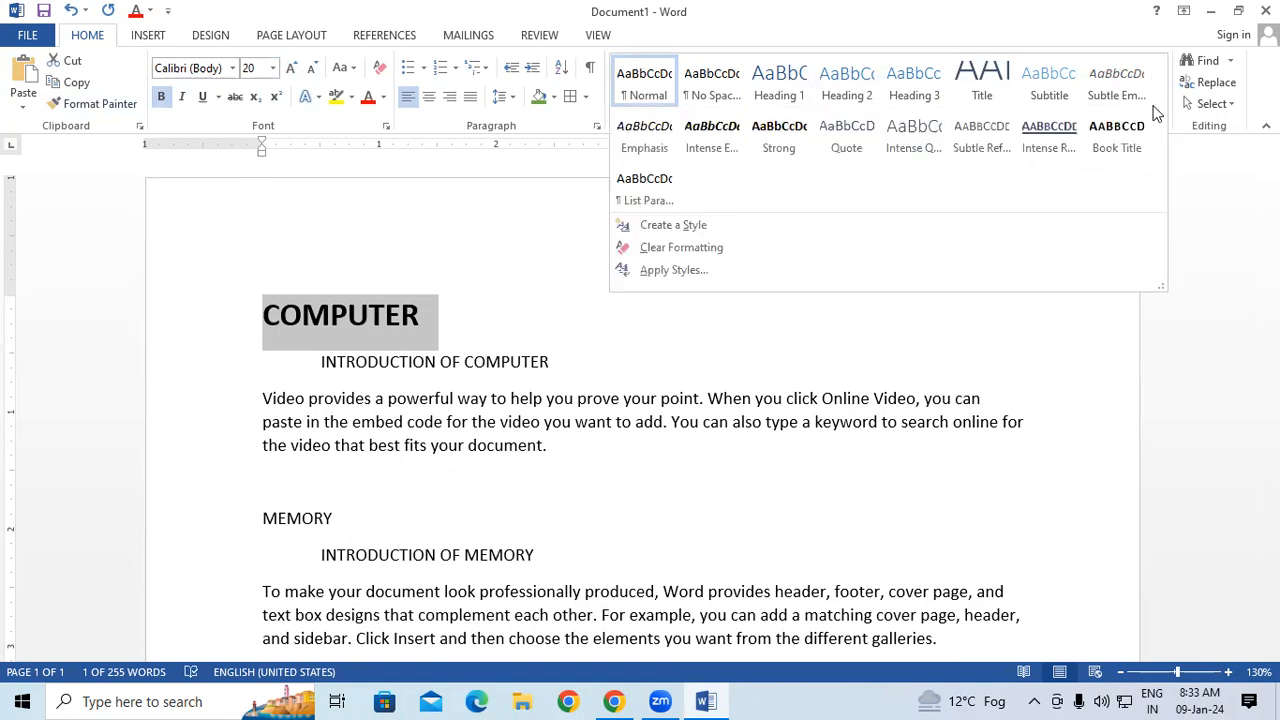
left_click(779, 86)
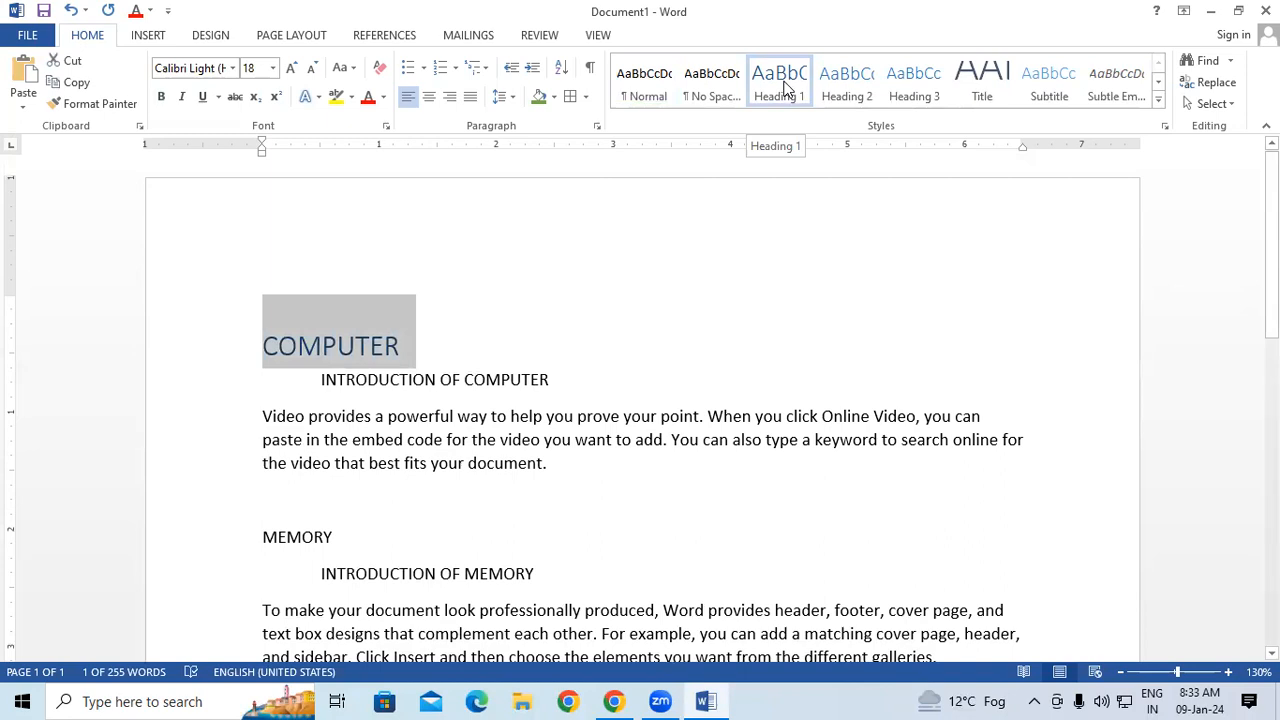
left_click(161, 96)
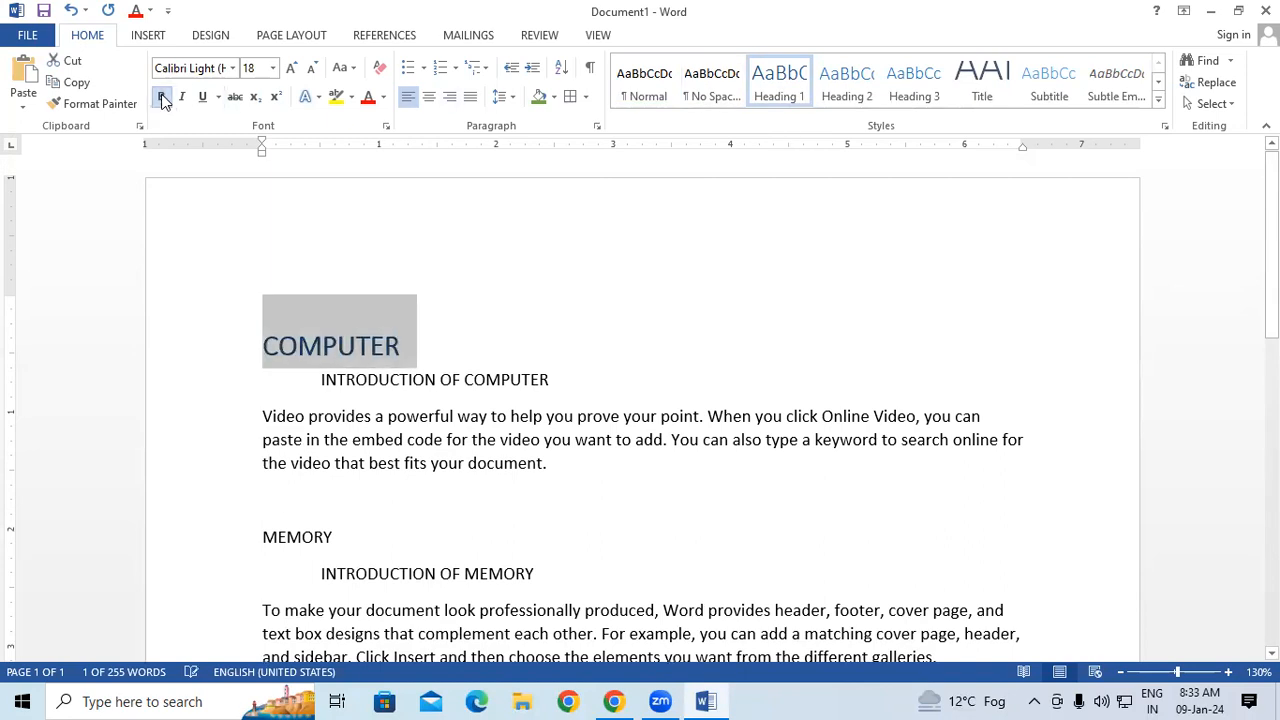
left_click(291, 67)
left_click(291, 67)
left_click(368, 97)
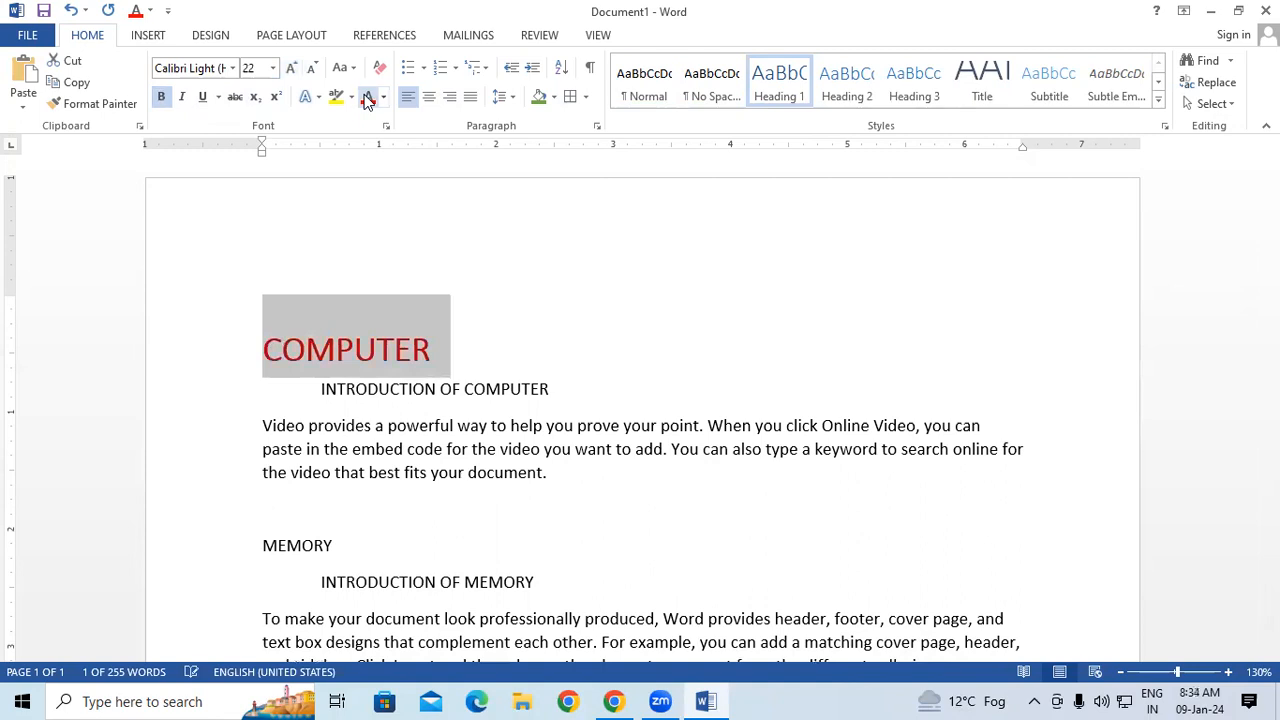
left_click(203, 97)
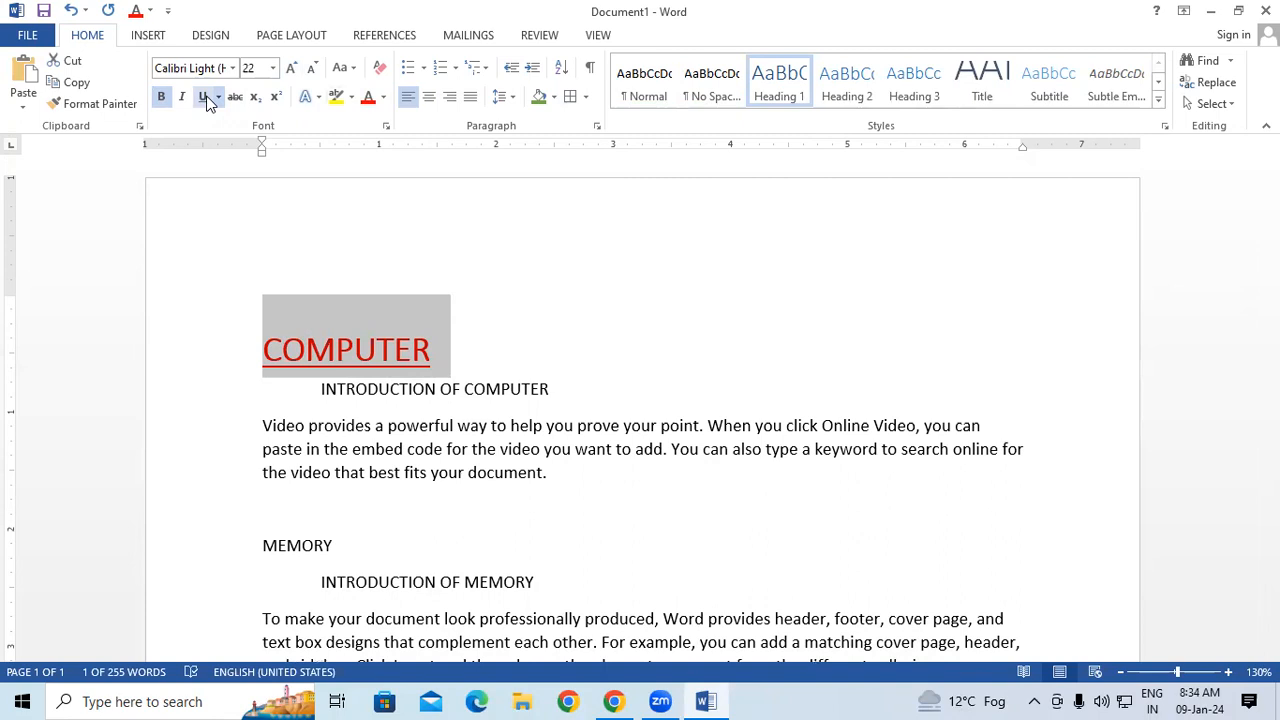
Apply the Heading 2 style to the MEMORY heading and format it 22 pt, bold, underlined and red.
left_click(240, 558)
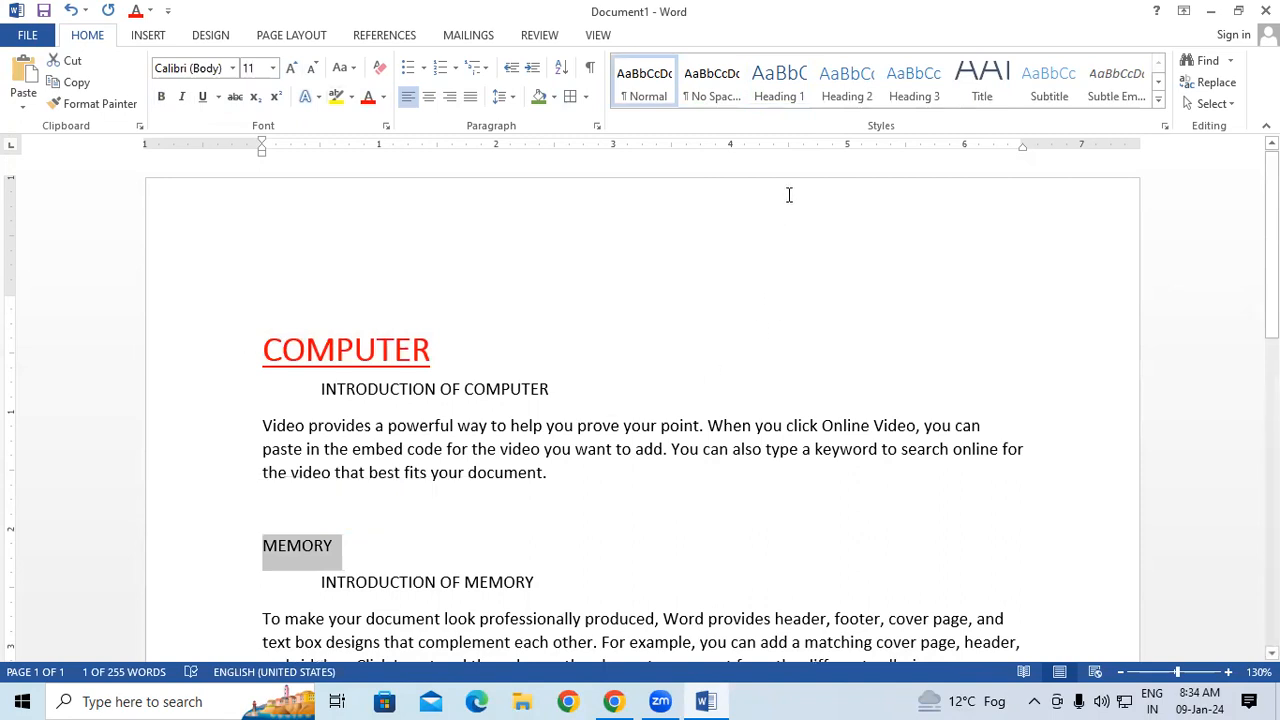
left_click(855, 81)
left_click(291, 67)
left_click(291, 67)
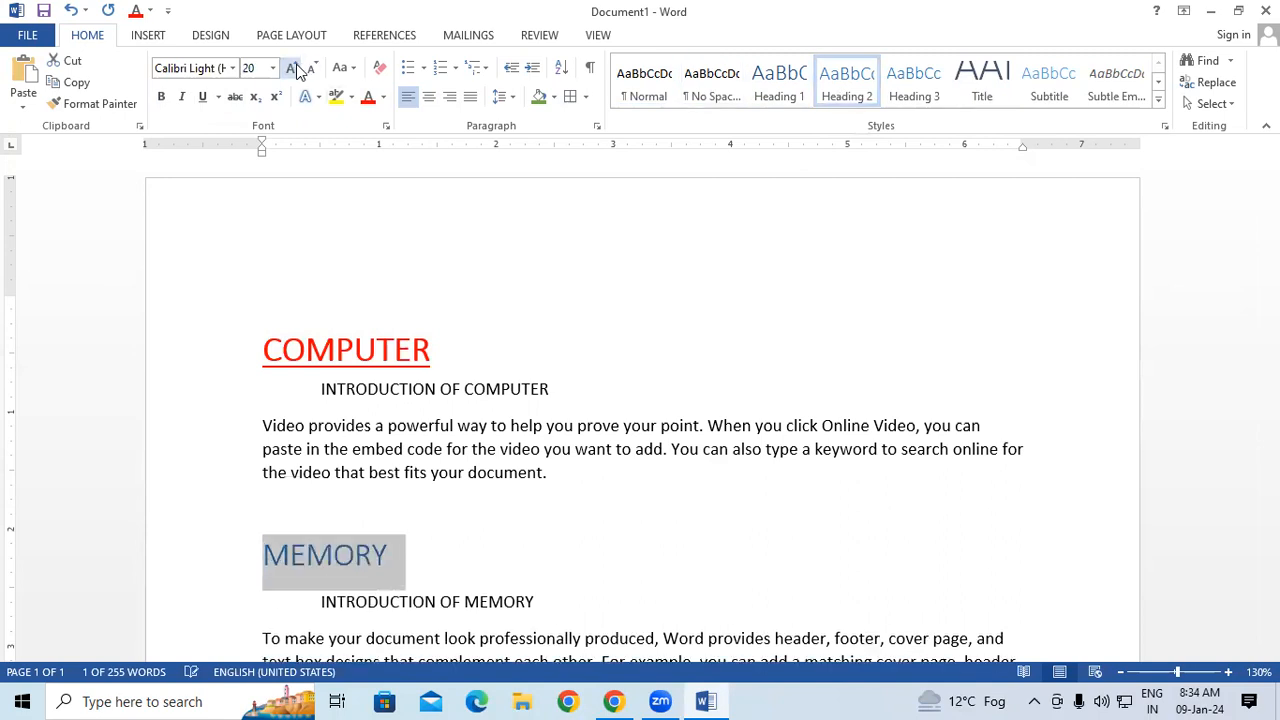
left_click(291, 67)
left_click(202, 97)
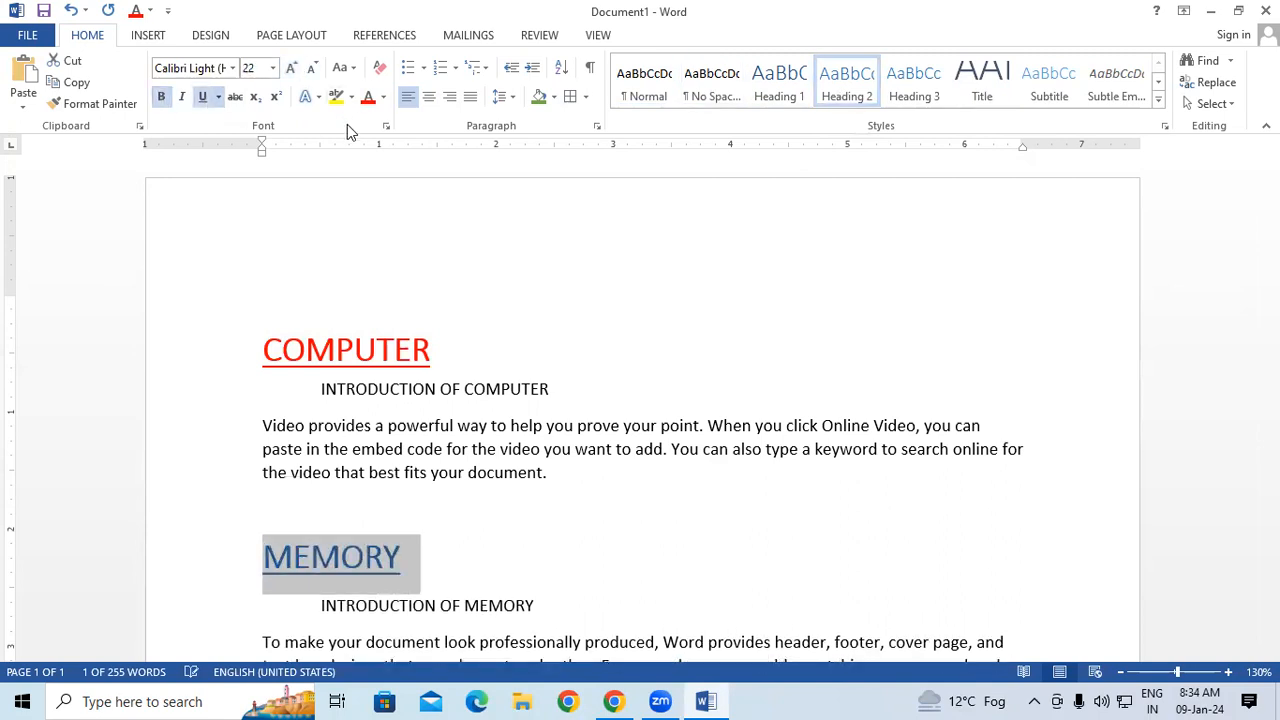
left_click(367, 97)
Apply the Heading 3 style to the CPU heading and format it 28 pt, underlined, bold and red.
scroll(337, 485, "down", 8)
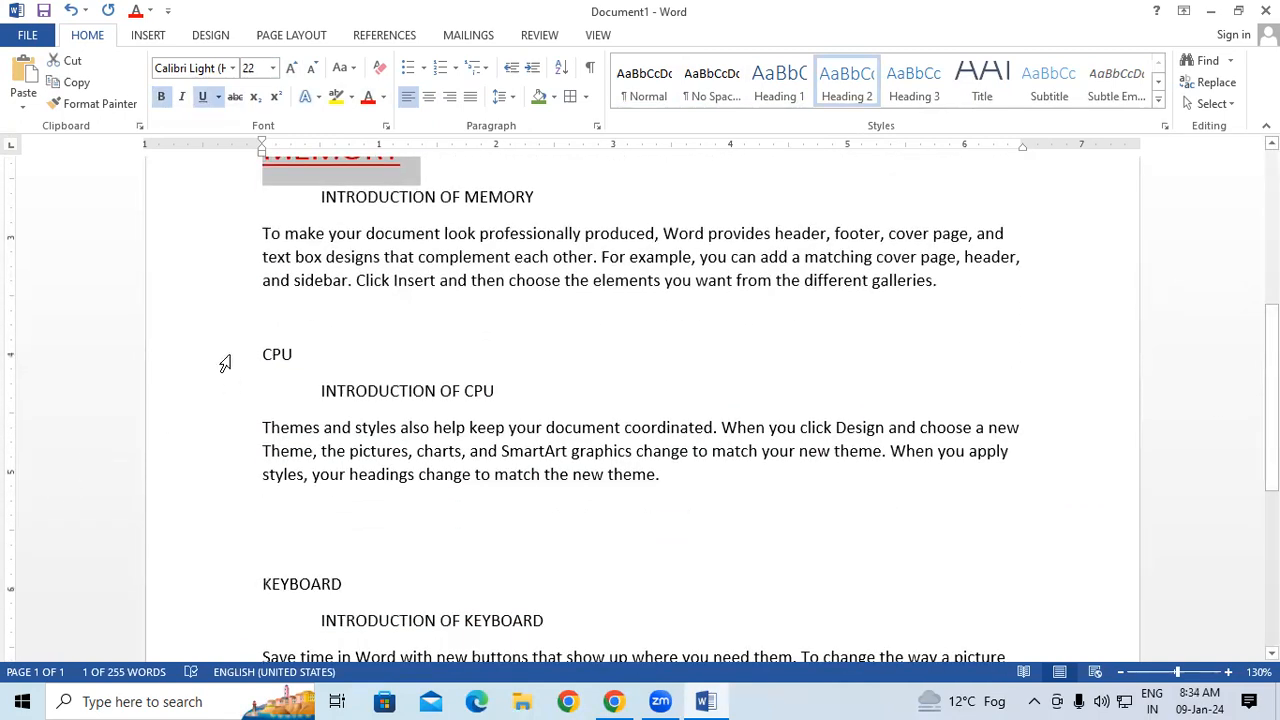
left_click(224, 361)
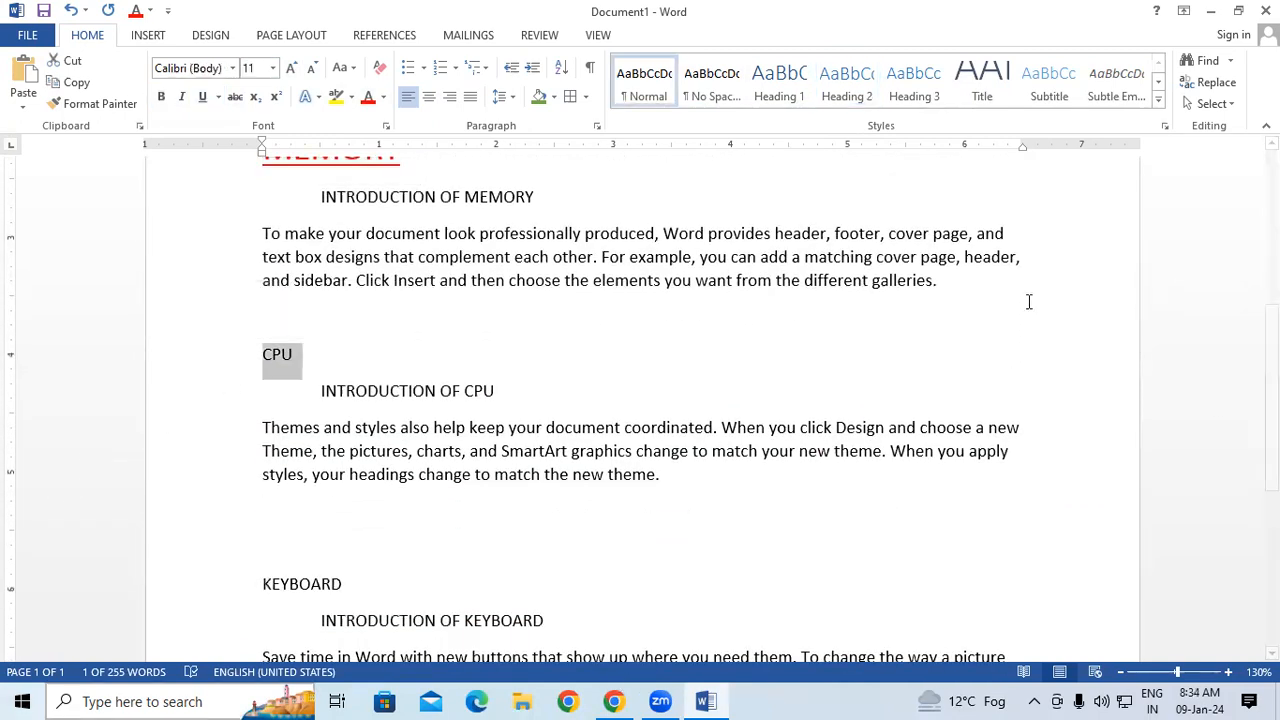
left_click(914, 82)
left_click(291, 68)
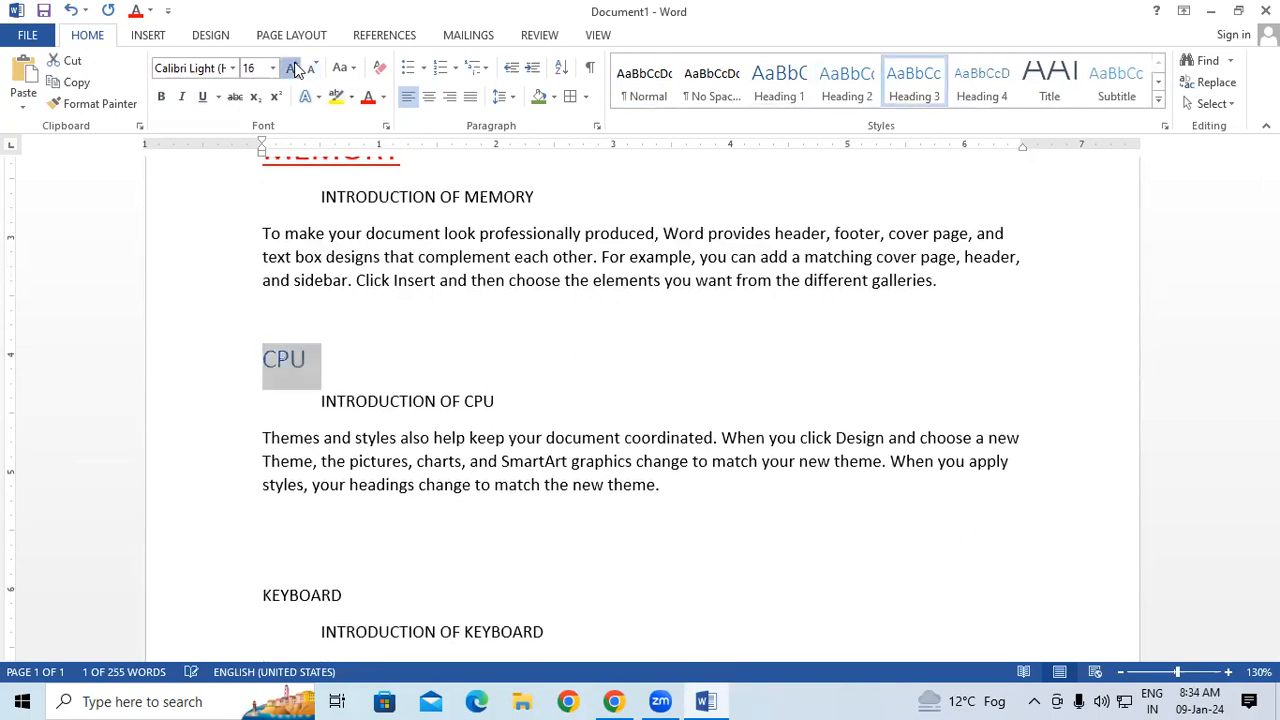
left_click(291, 68)
left_click(291, 68)
left_click(291, 68)
left_click(291, 68)
left_click(291, 68)
left_click(291, 68)
left_click(202, 97)
left_click(161, 97)
left_click(368, 97)
Apply the Heading 4 style to the KEYBOARD heading and format it 22 pt, bold, underlined and red.
scroll(283, 409, "down", 5)
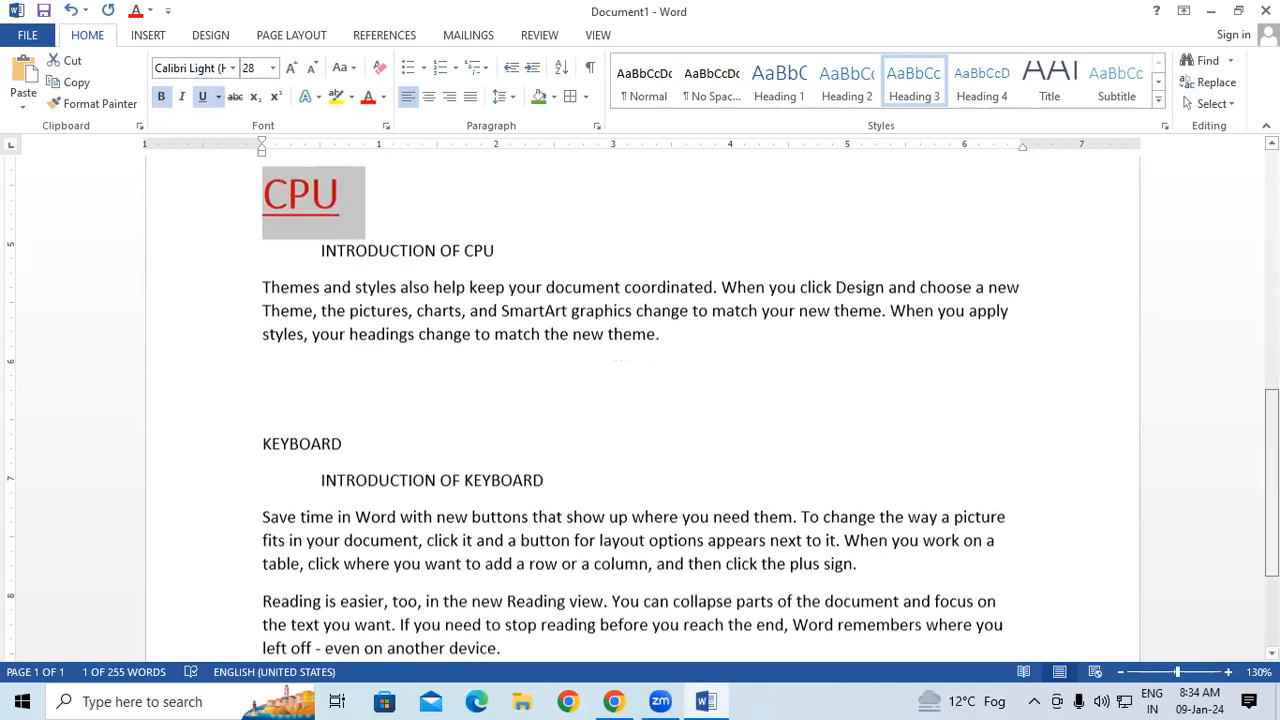
left_click(199, 365)
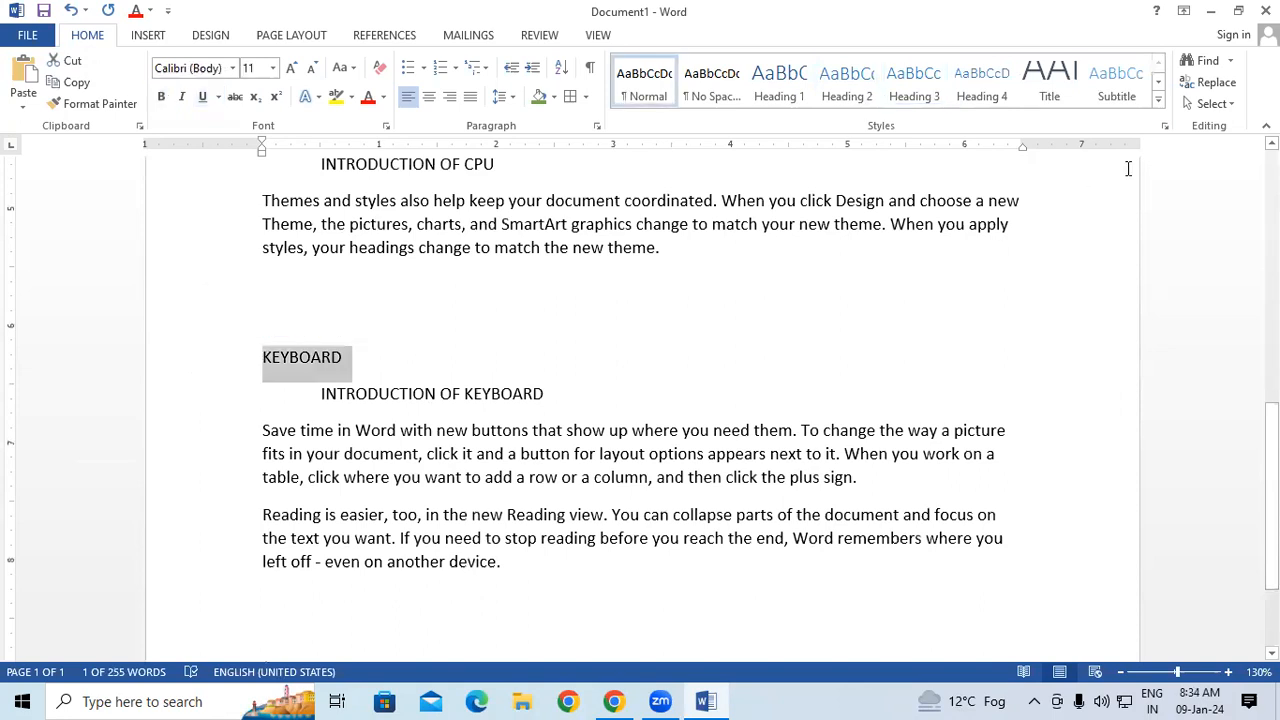
left_click(1005, 90)
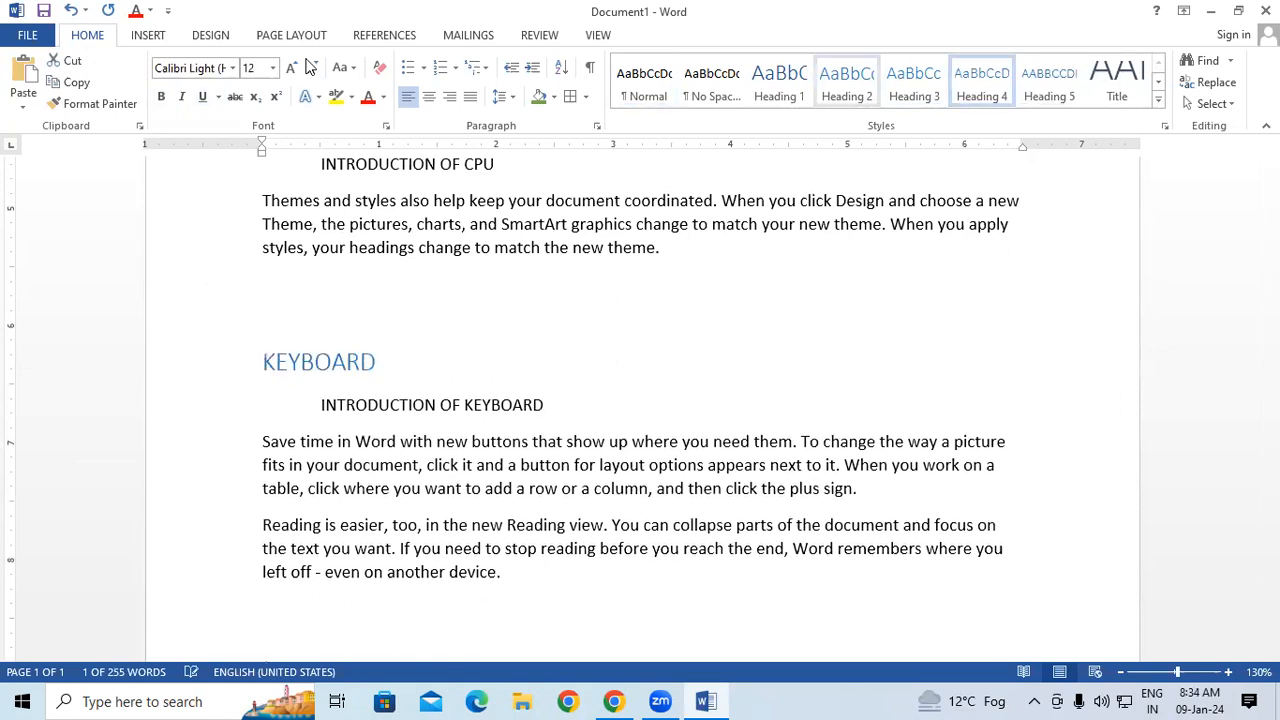
left_click(307, 70)
left_click(291, 68)
left_click(291, 68)
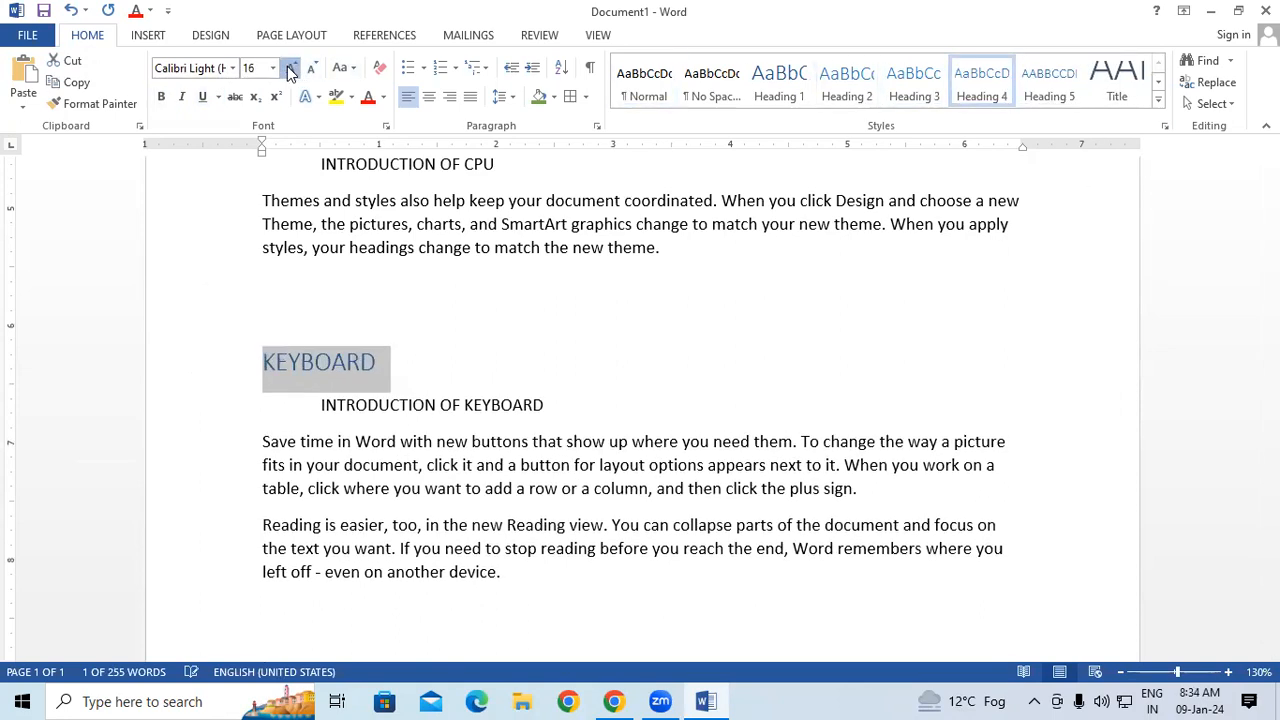
left_click(291, 68)
left_click(291, 68)
left_click(291, 68)
left_click(161, 96)
left_click(202, 96)
left_click(369, 97)
Apply the Title style to the whole INTRODUCTION OF COMPUTER subheading under the COMPUTER heading.
scroll(628, 468, "down", 2)
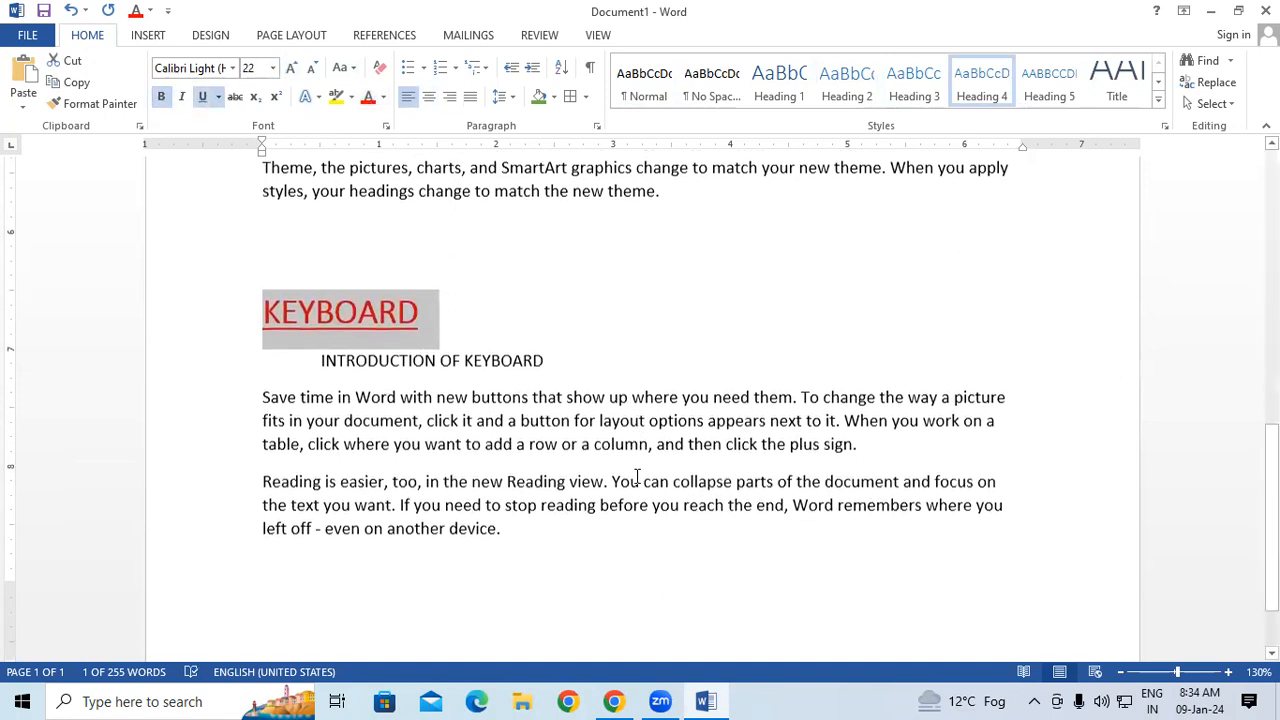
scroll(628, 468, "up", 3)
scroll(628, 468, "up", 9)
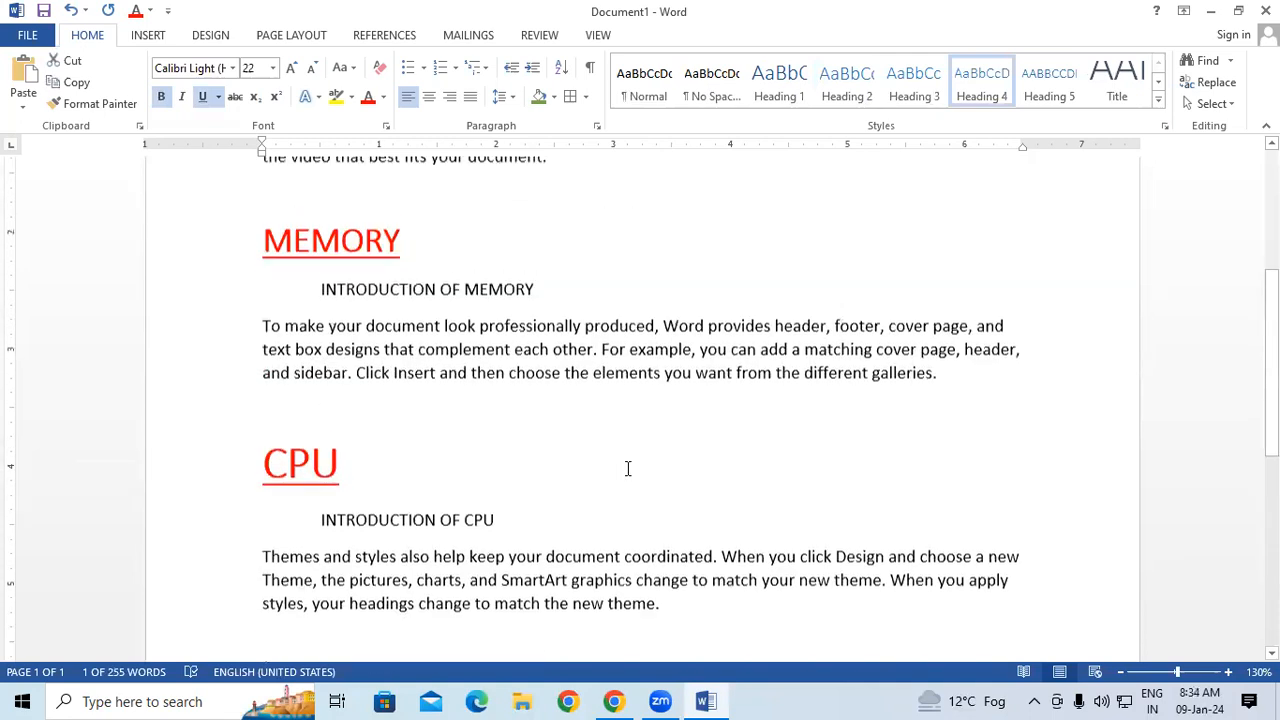
scroll(628, 468, "up", 1)
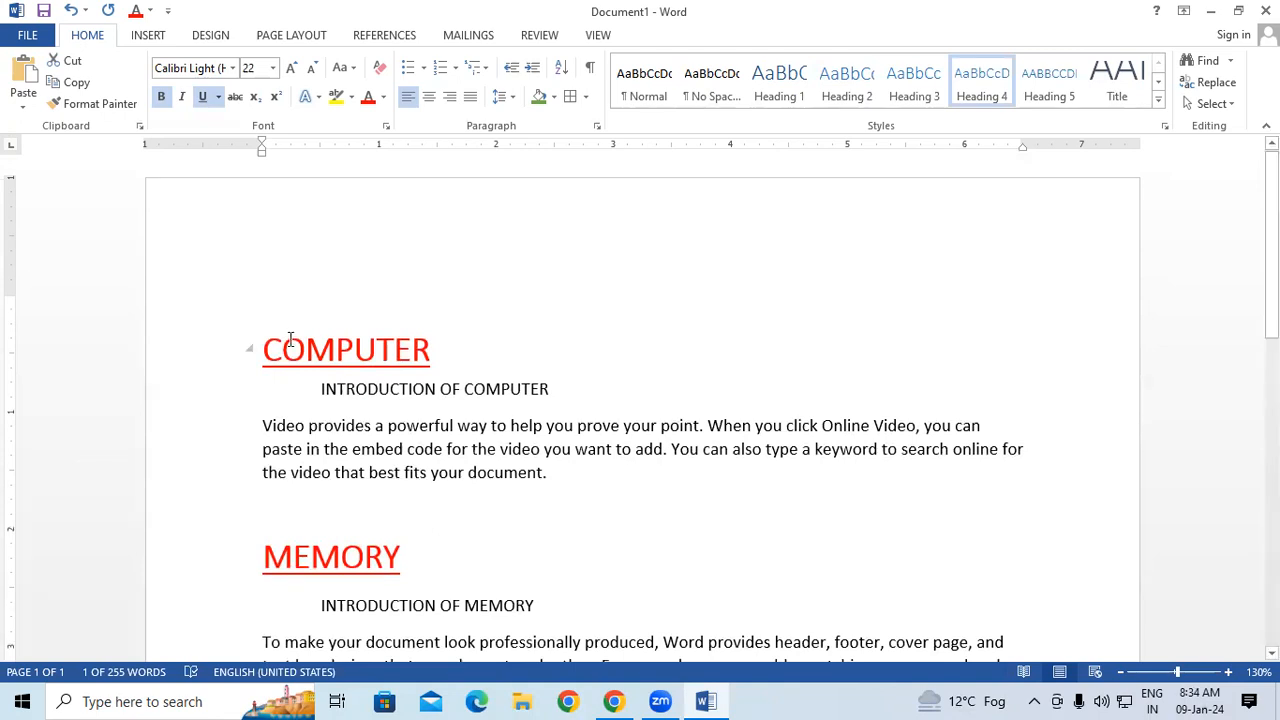
left_click(349, 472)
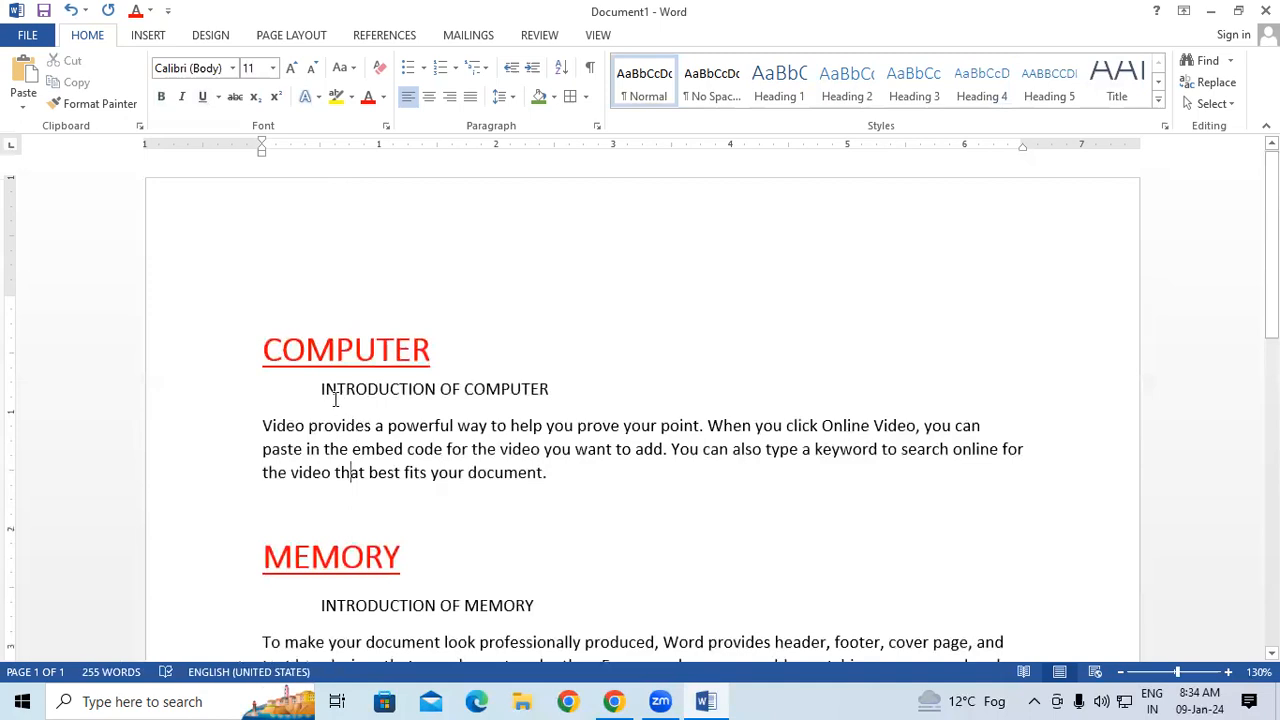
left_click_drag(325, 392, 347, 400)
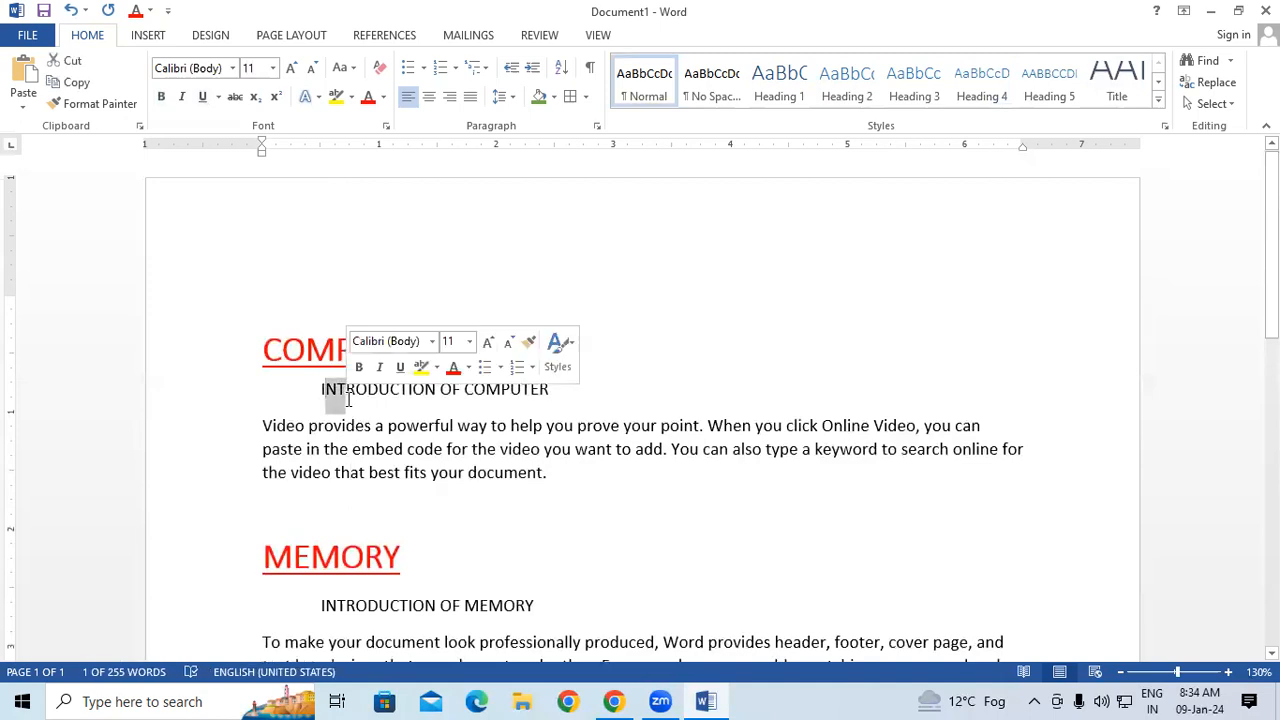
left_click(580, 569)
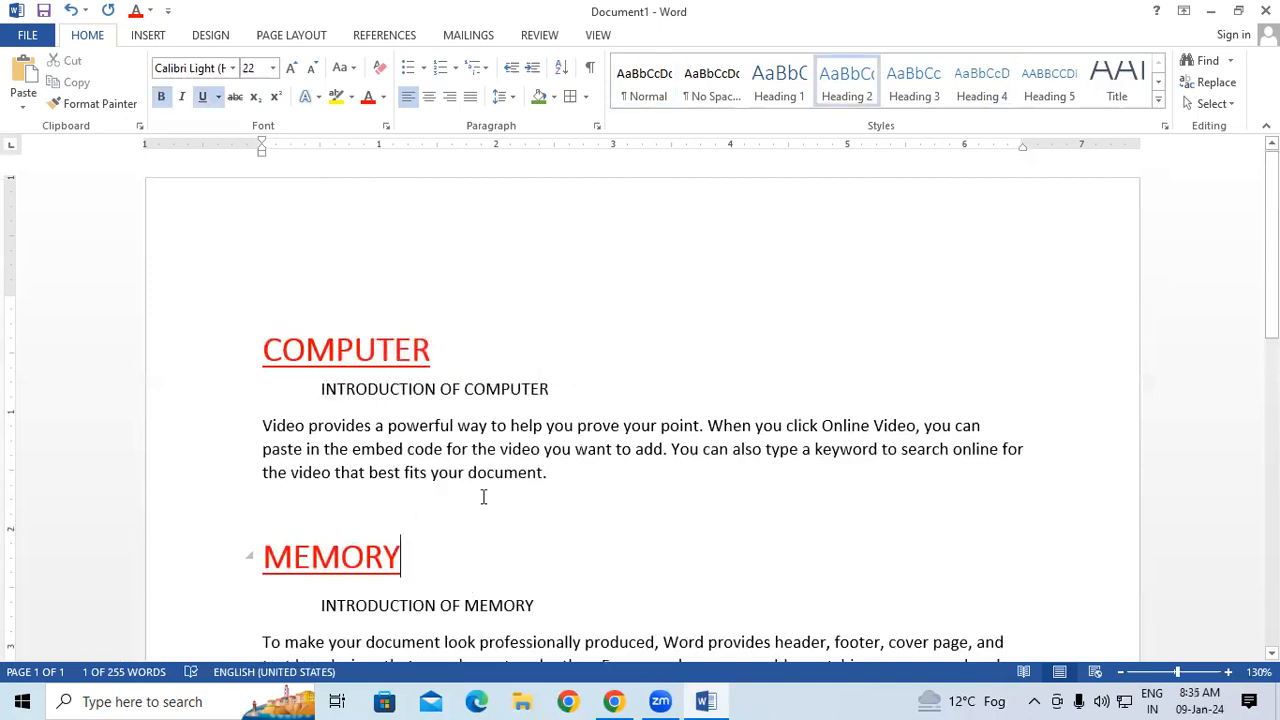
left_click_drag(275, 399, 591, 391)
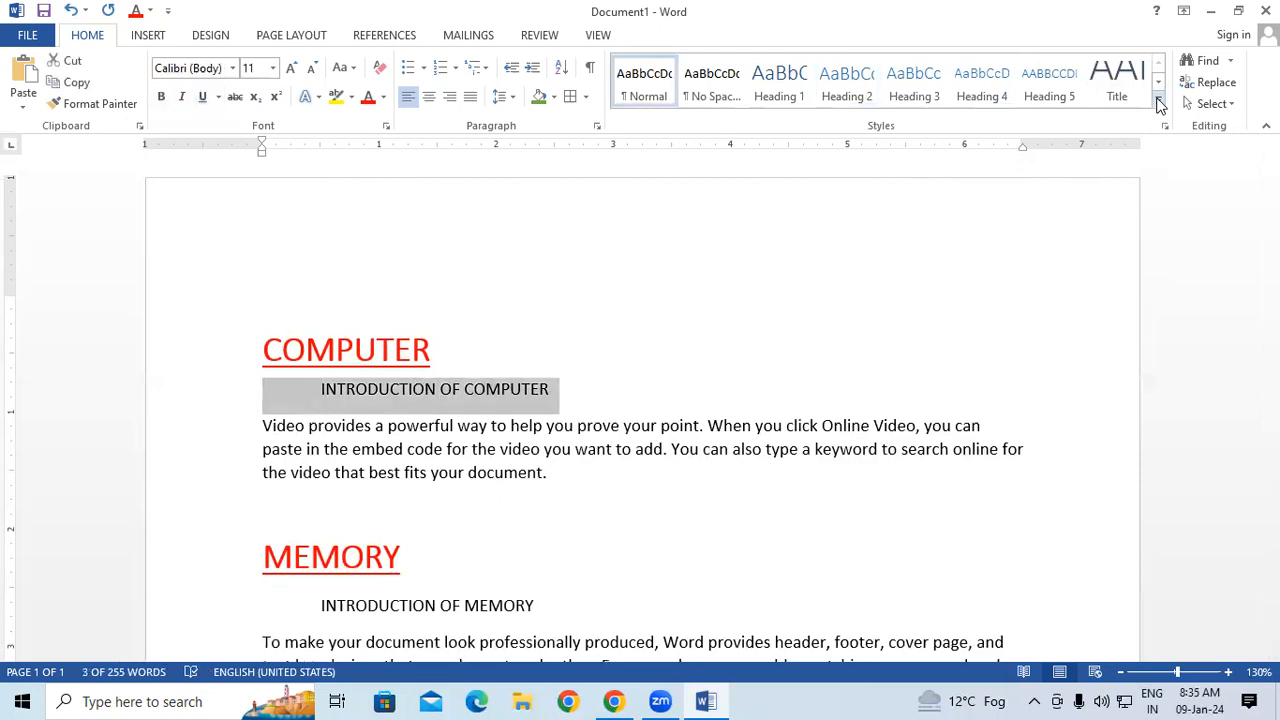
left_click(1158, 104)
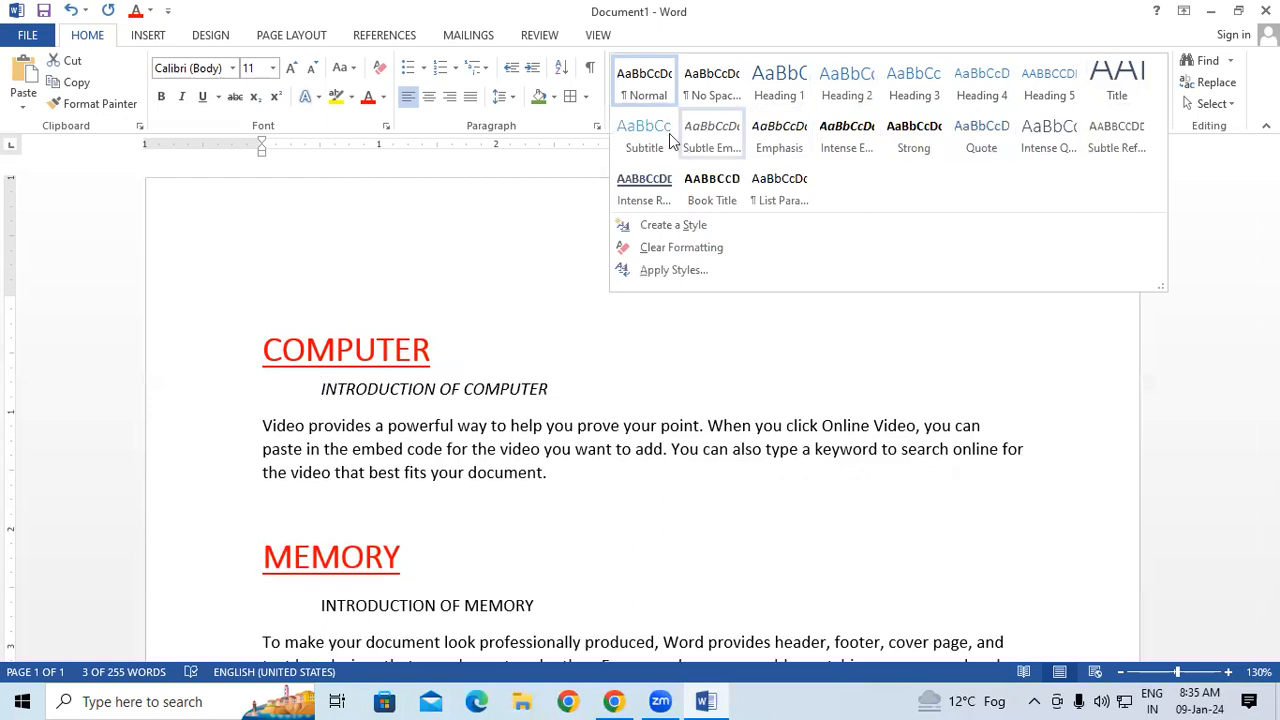
left_click(1118, 84)
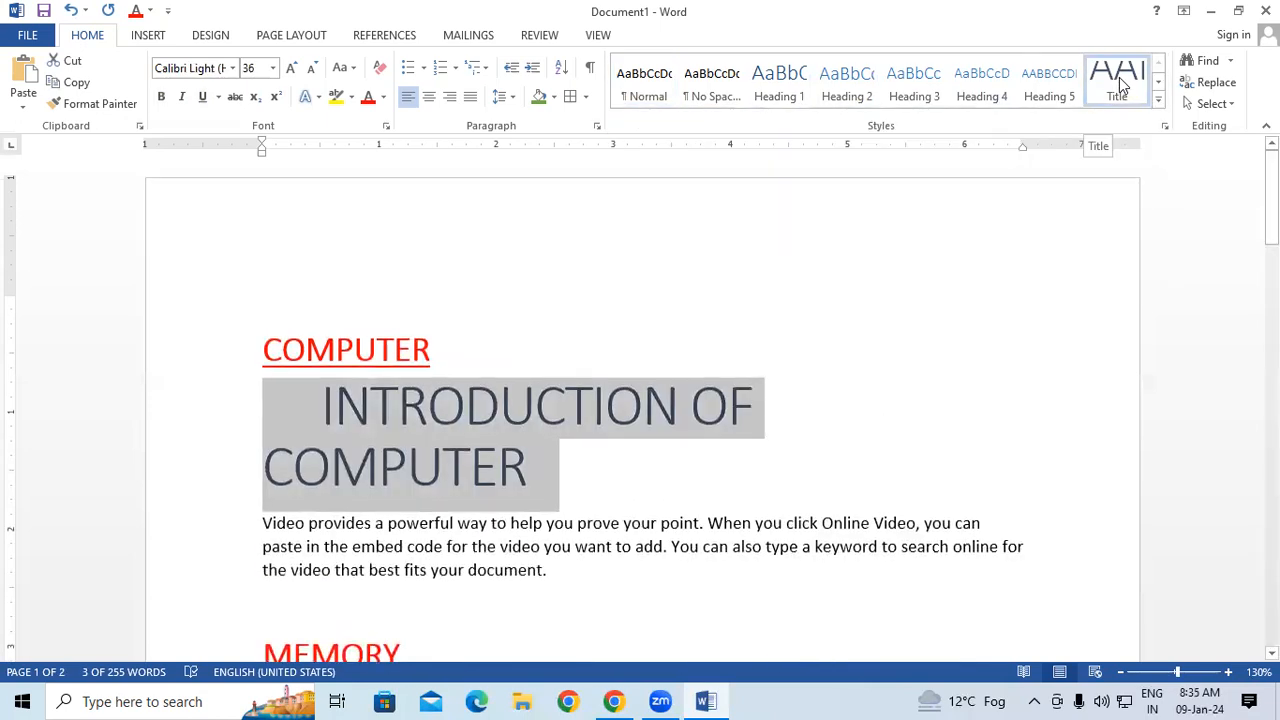
Reduce the INTRODUCTION OF COMPUTER subheading to 16 pt, make it bold and colour it black.
left_click(313, 70)
left_click(313, 70)
left_click(313, 70)
left_click(313, 70)
left_click(313, 70)
left_click(313, 70)
left_click(313, 70)
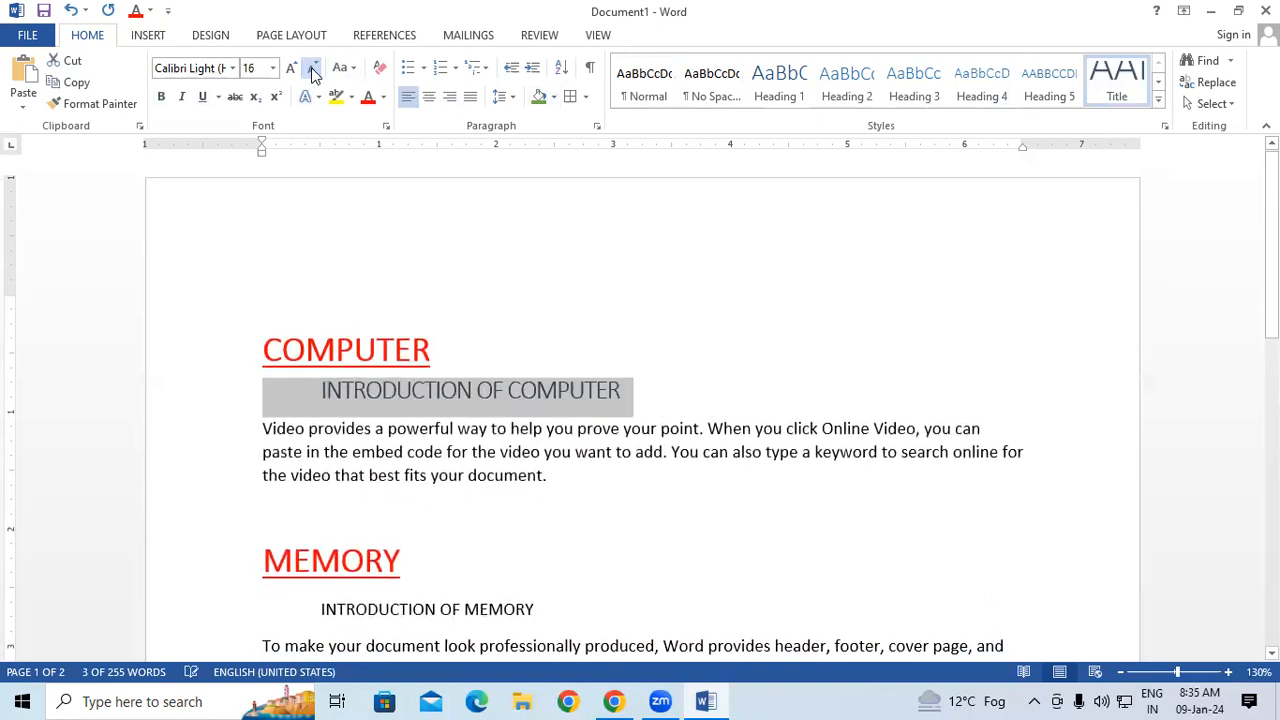
left_click(161, 96)
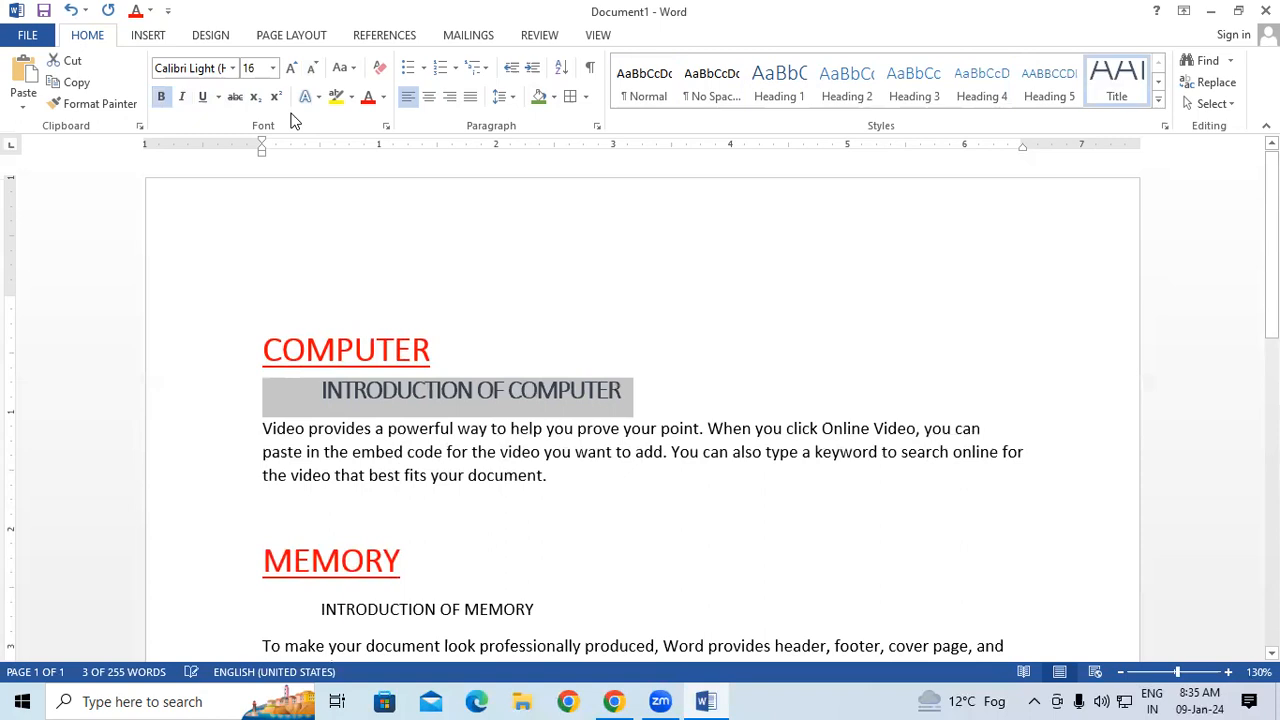
left_click(383, 97)
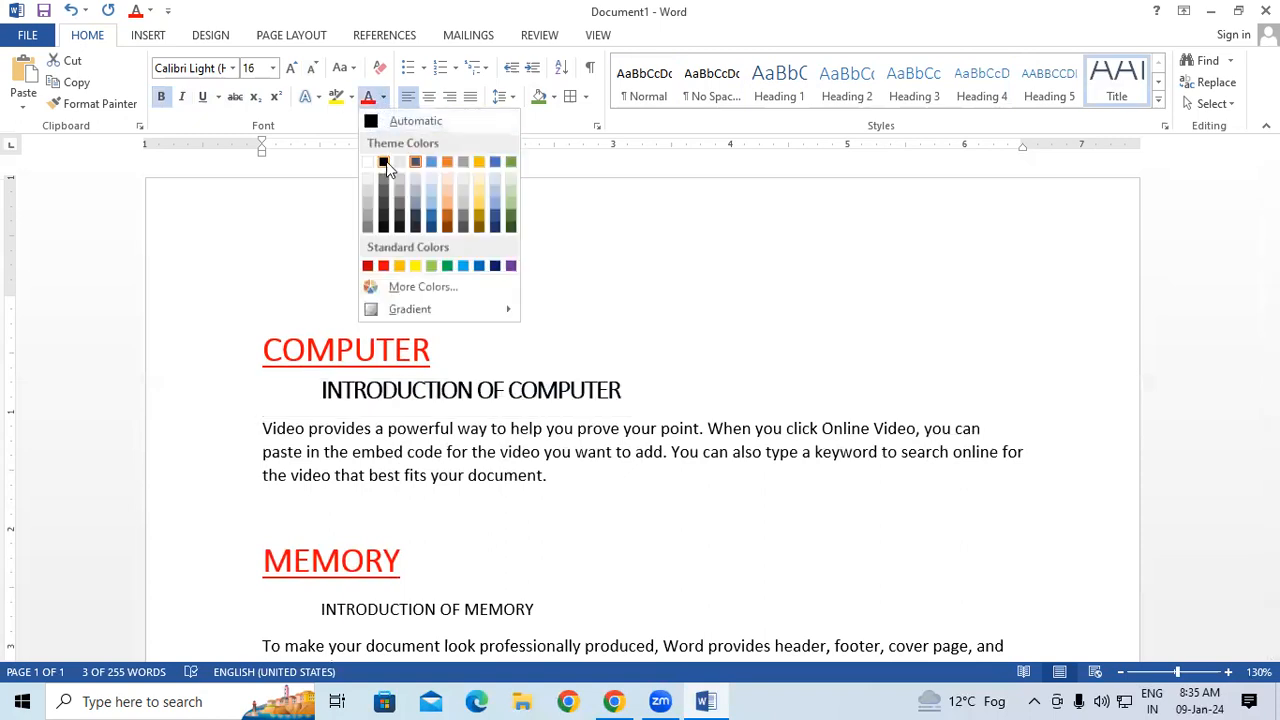
left_click(384, 163)
left_click(415, 511)
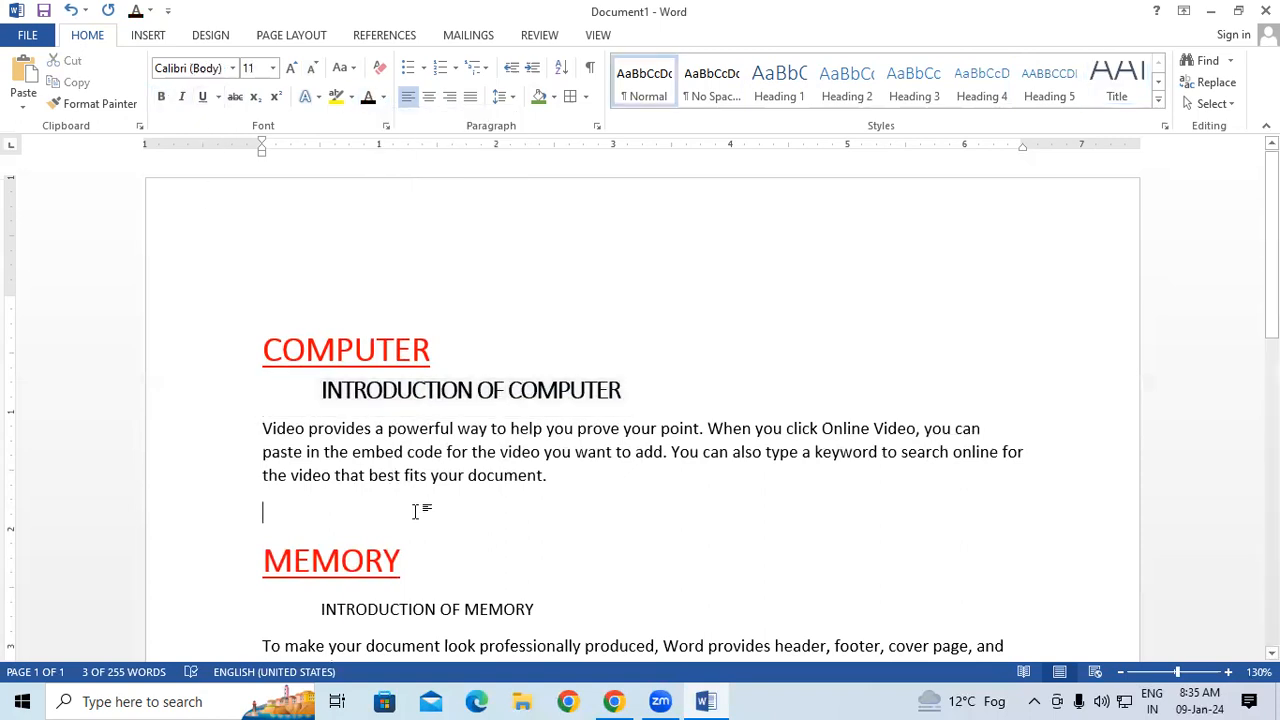
Copy the INTRODUCTION OF COMPUTER formatting onto the INTRODUCTION OF MEMORY subheading with a reusable Format Painter.
scroll(408, 577, "down", 2)
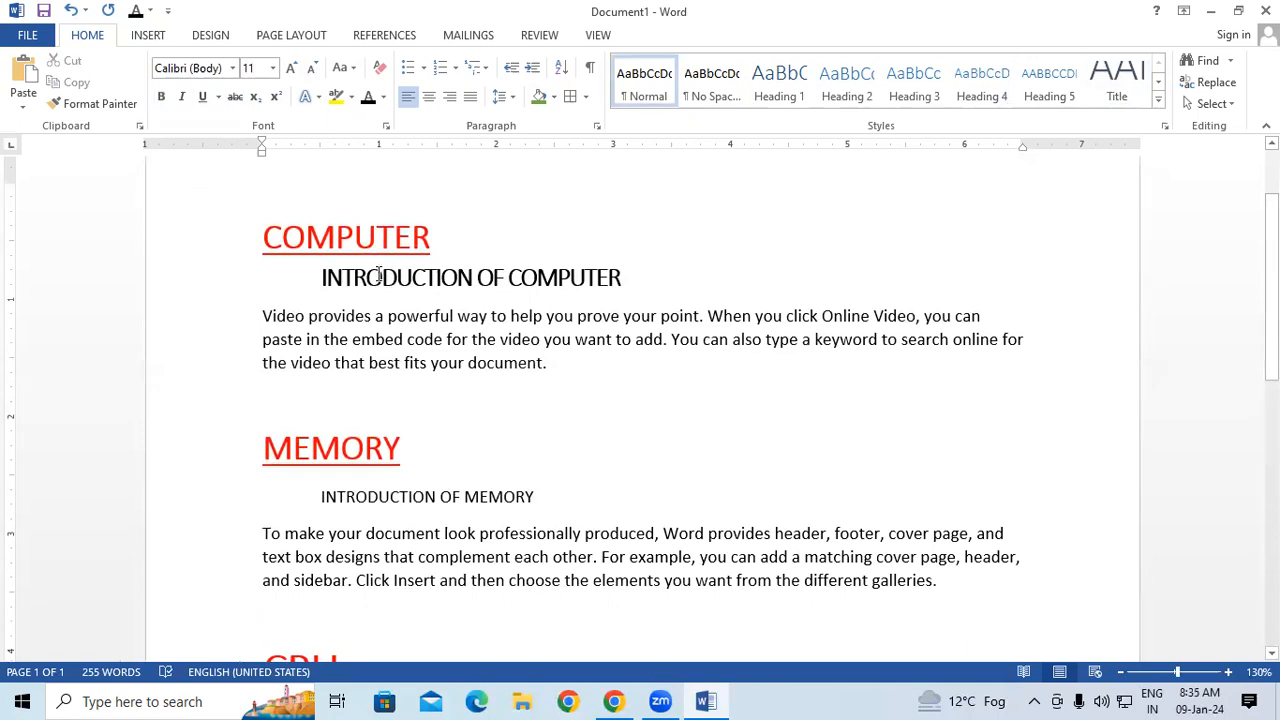
left_click_drag(379, 275, 493, 279)
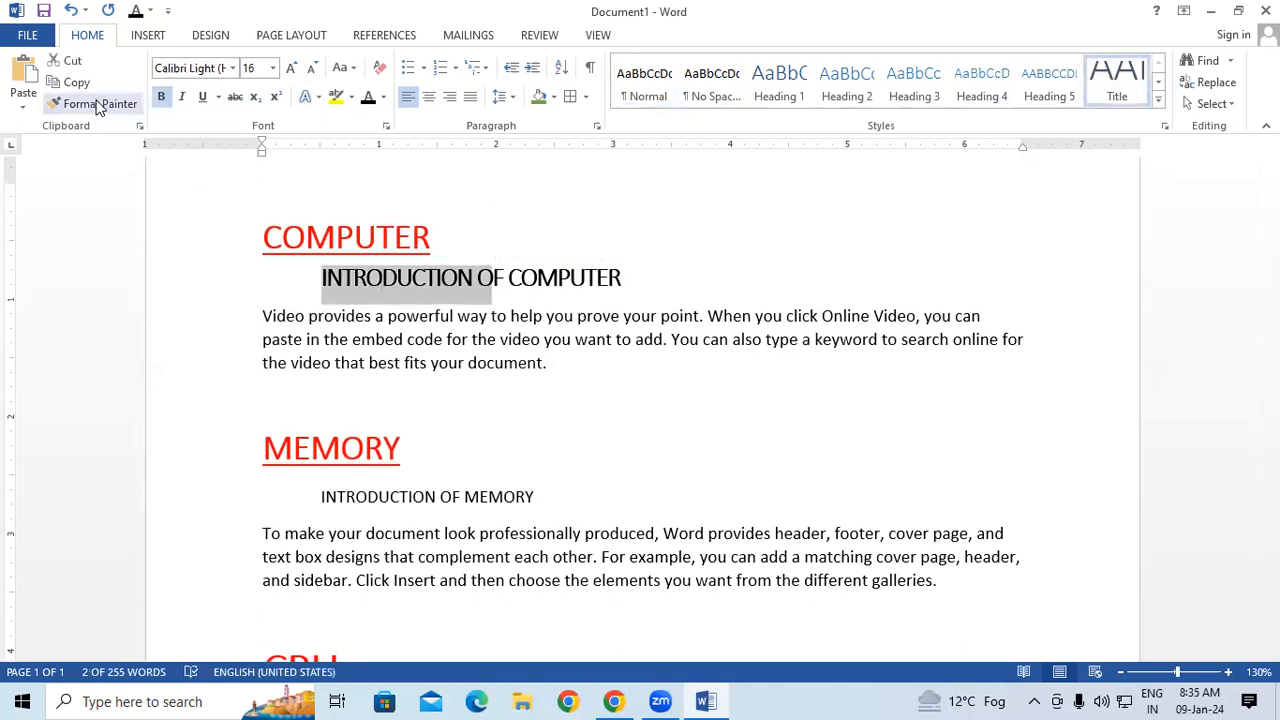
left_click(98, 107)
scroll(463, 563, "down", 2)
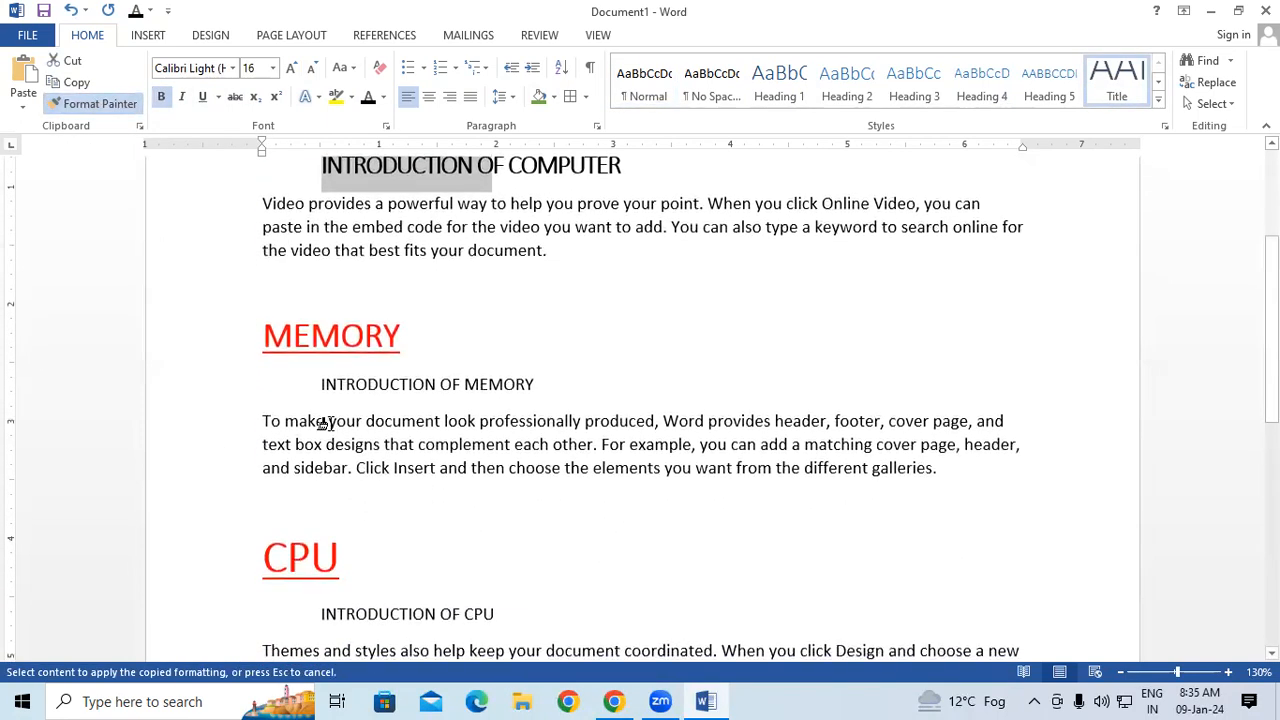
left_click_drag(321, 384, 345, 383)
left_click_drag(545, 390, 540, 392)
Paint the copied subheading formatting onto INTRODUCTION OF CPU and INTRODUCTION OF KEYBOARD, and turn off the Format Painter.
scroll(494, 457, "down", 3)
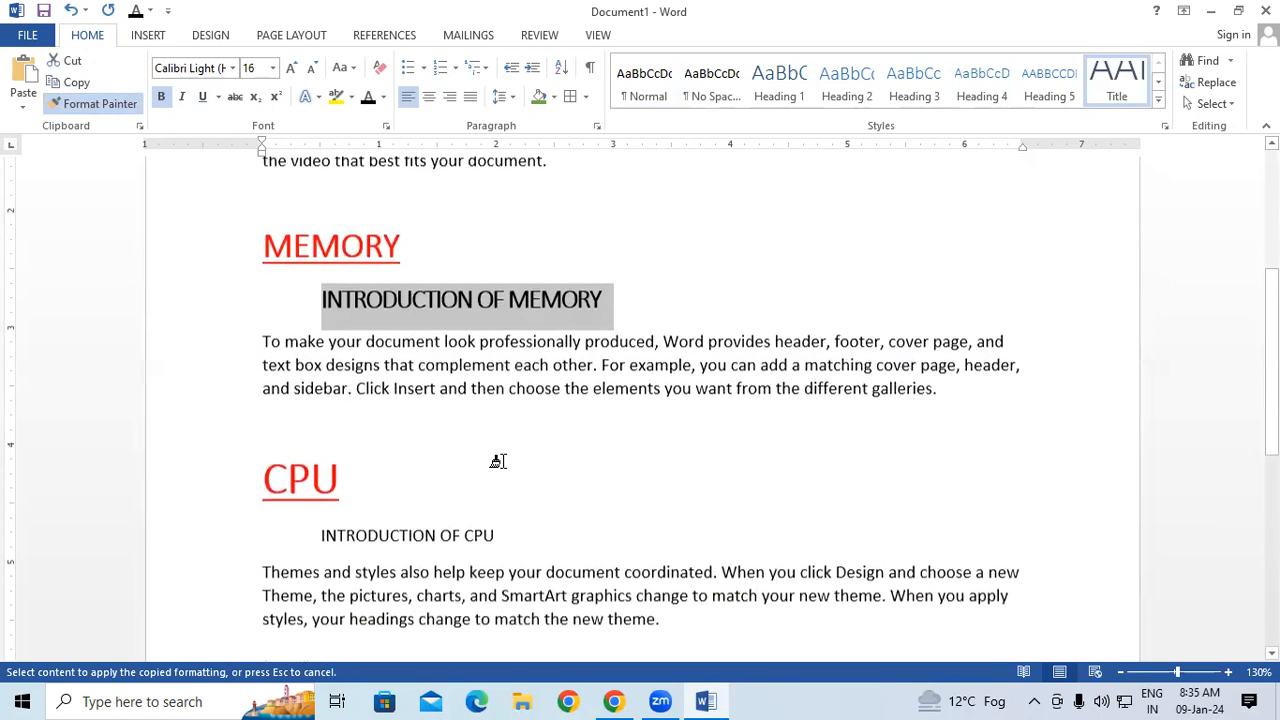
left_click_drag(300, 472, 646, 467)
scroll(629, 523, "down", 4)
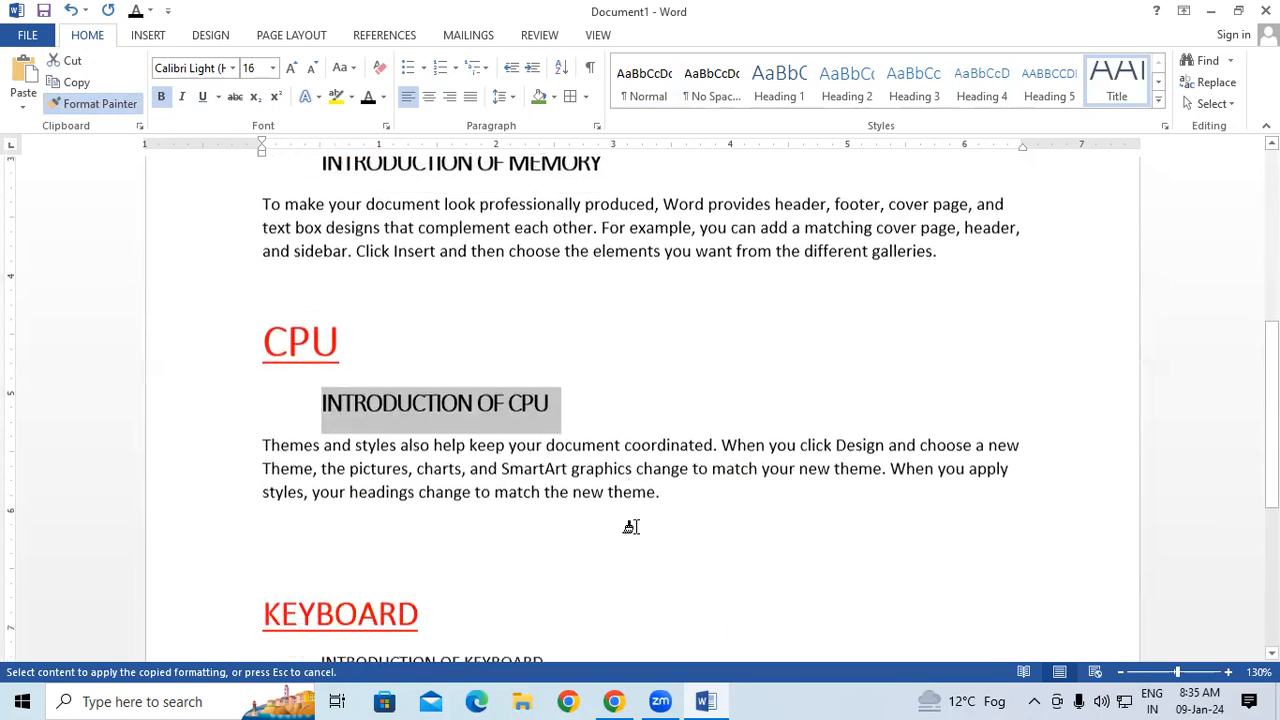
left_click(322, 533)
left_click_drag(471, 533, 671, 531)
scroll(671, 531, "down", 3)
scroll(665, 532, "up", 10)
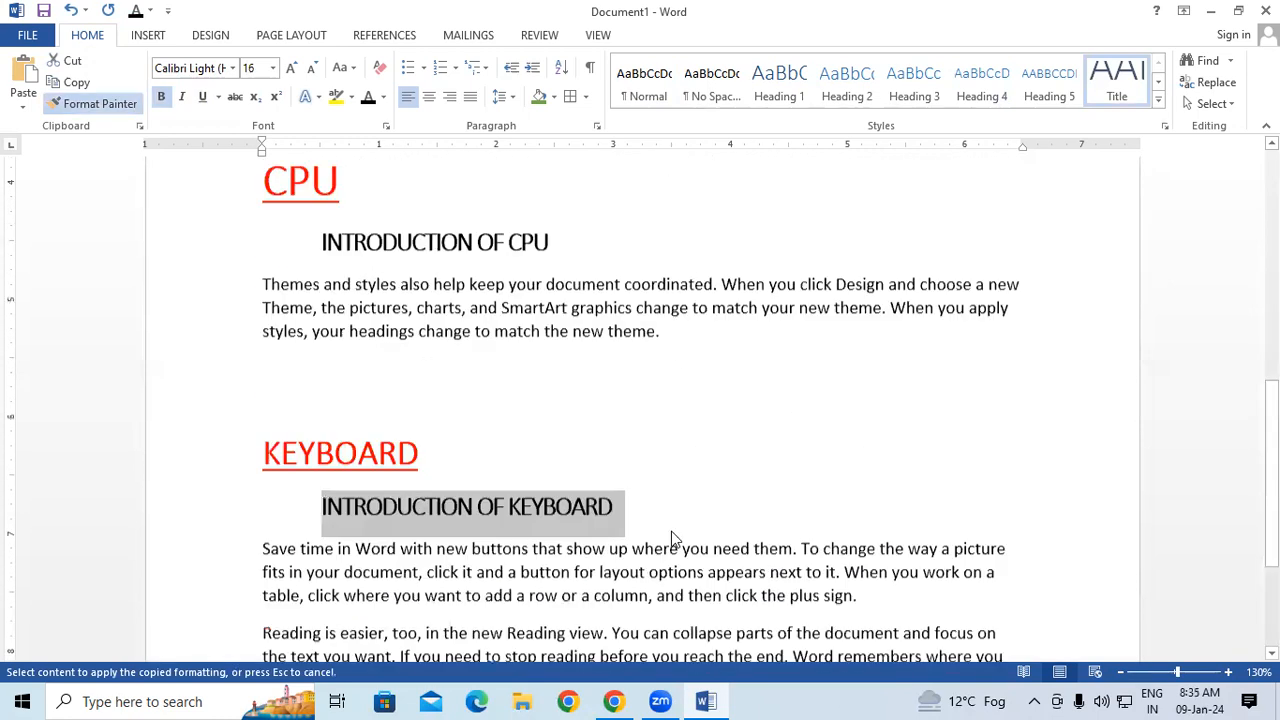
left_click(95, 103)
Apply the Subtitle style to the paragraph starting "Video provides a powerful way" and make it bold and black.
scroll(648, 429, "up", 3)
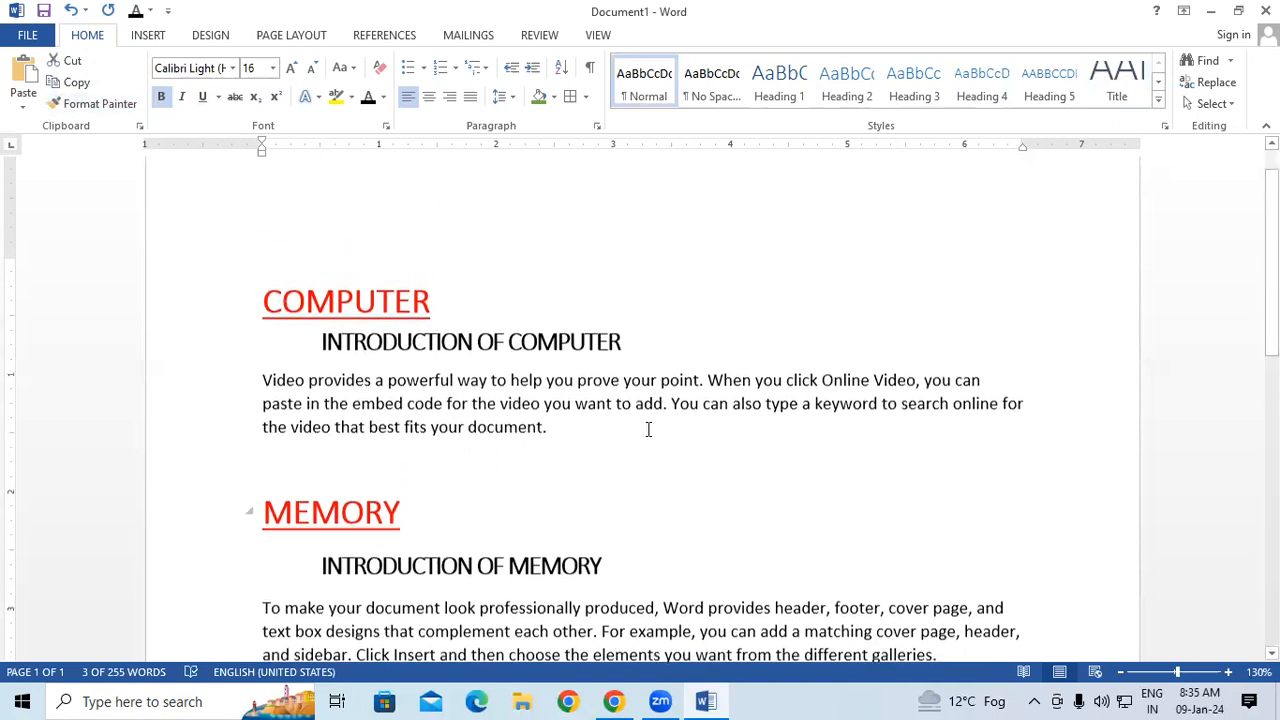
left_click_drag(262, 387, 766, 449)
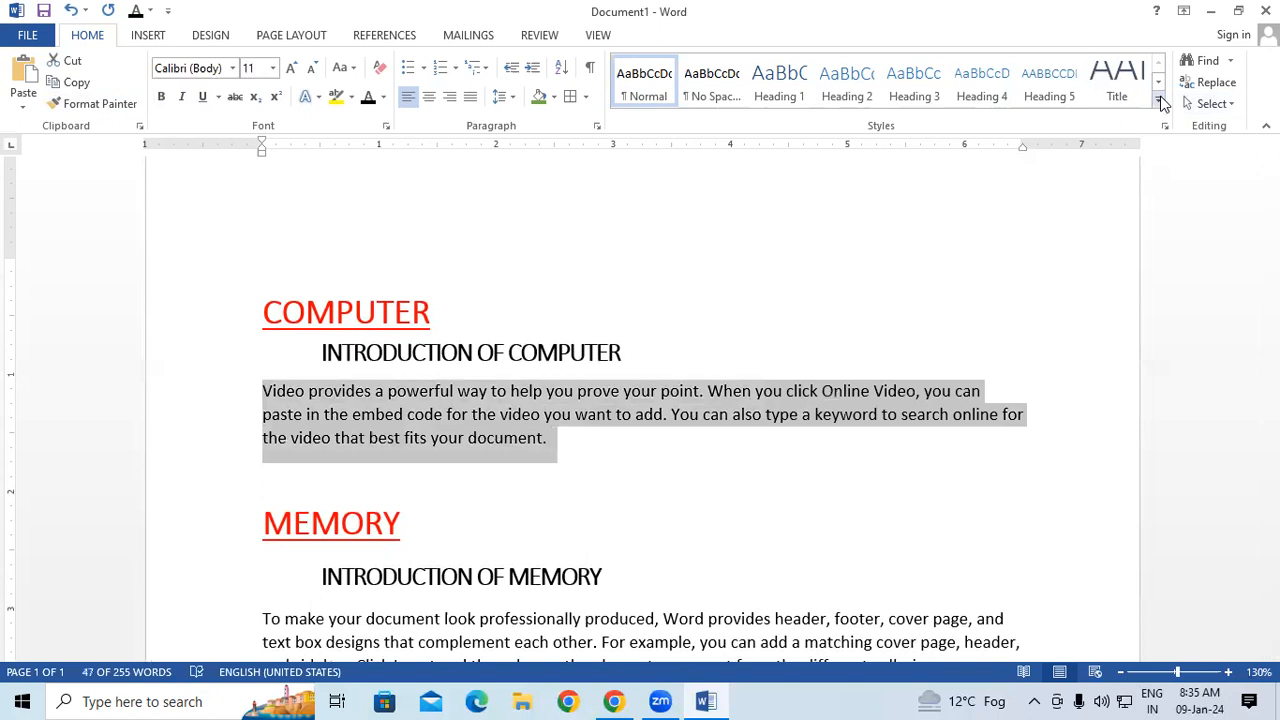
left_click(1159, 99)
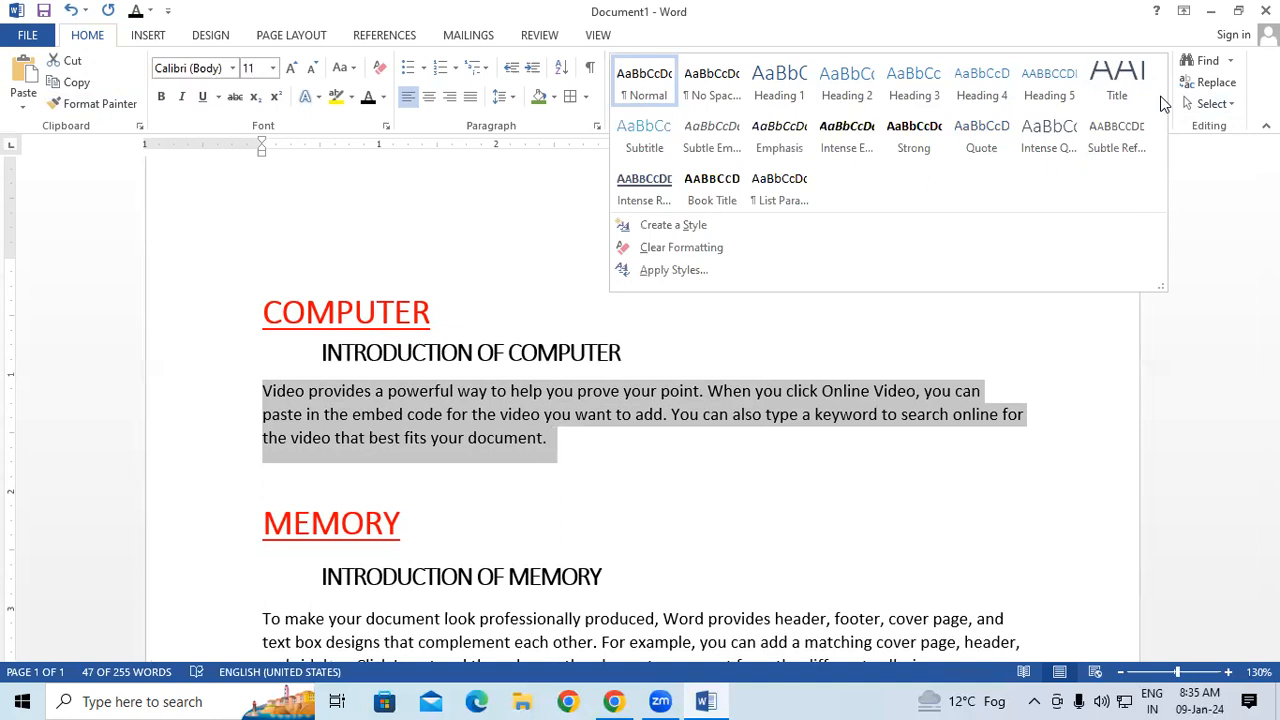
left_click(655, 133)
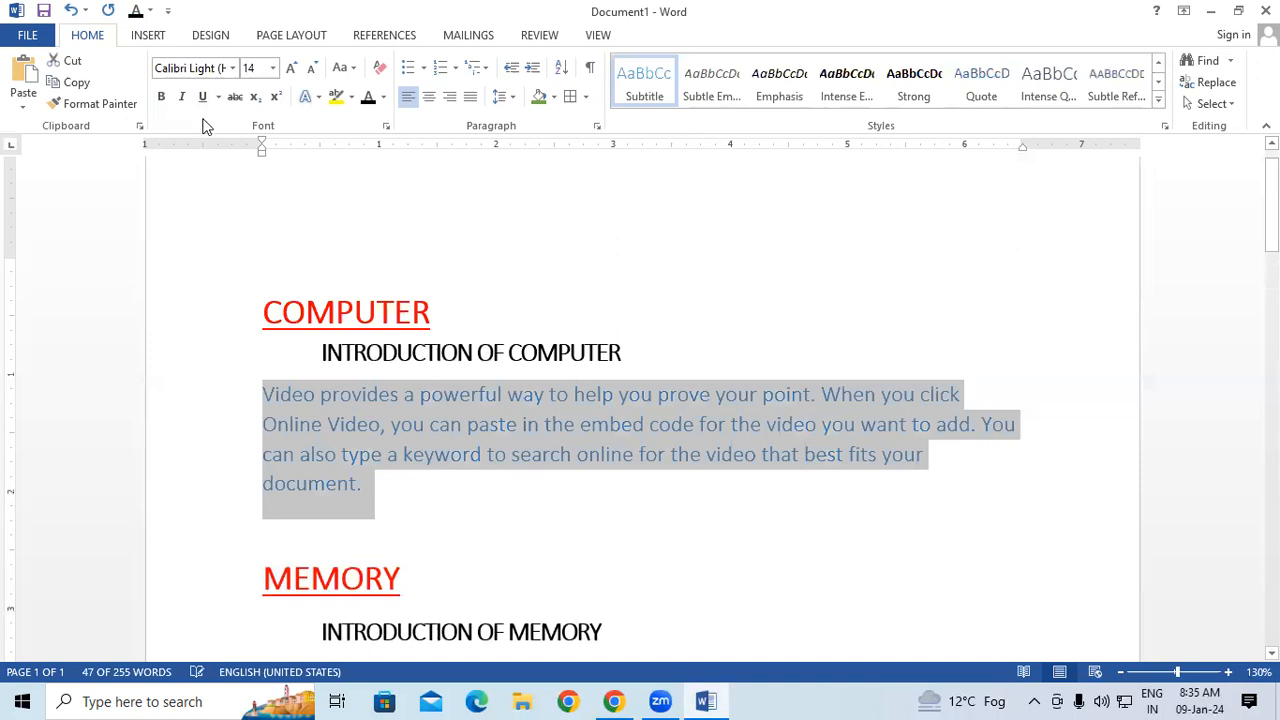
left_click(161, 97)
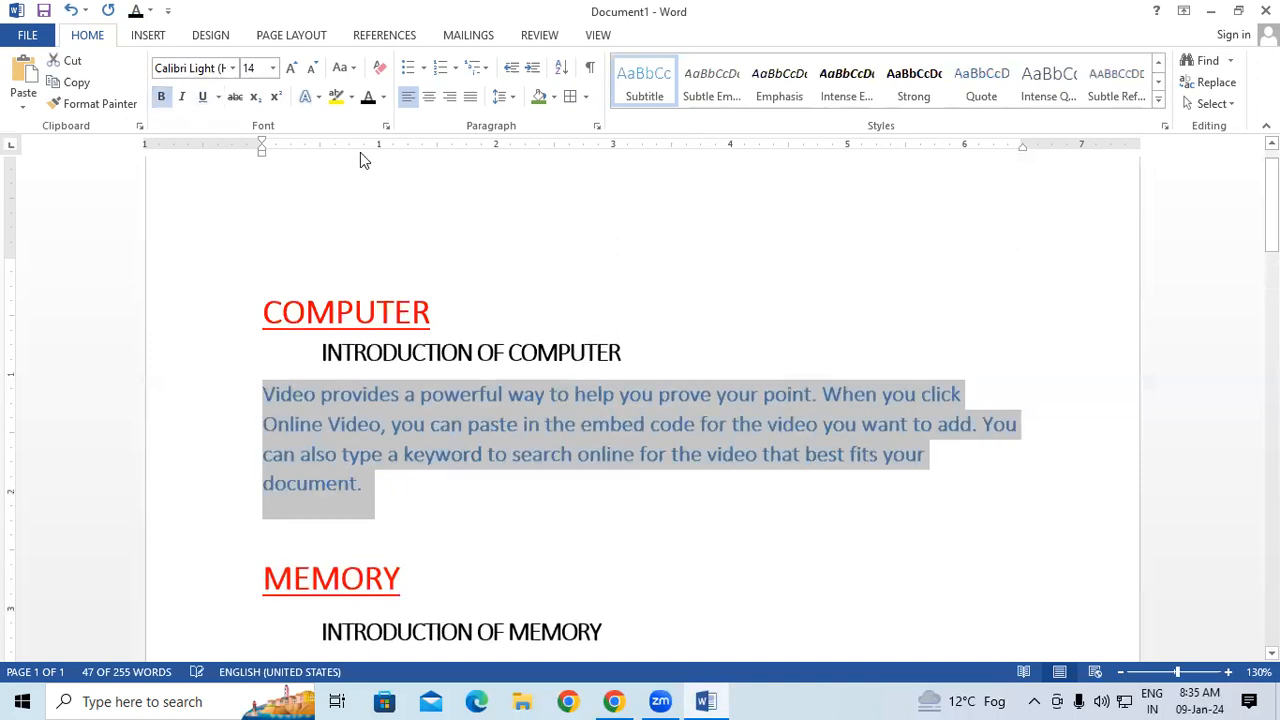
left_click(368, 98)
Copy the formatting of the "Video provides a powerful way" paragraph onto the paragraphs under INTRODUCTION OF MEMORY and INTRODUCTION OF CPU with a reusable Format Painter.
left_click(97, 104)
scroll(427, 590, "down", 4)
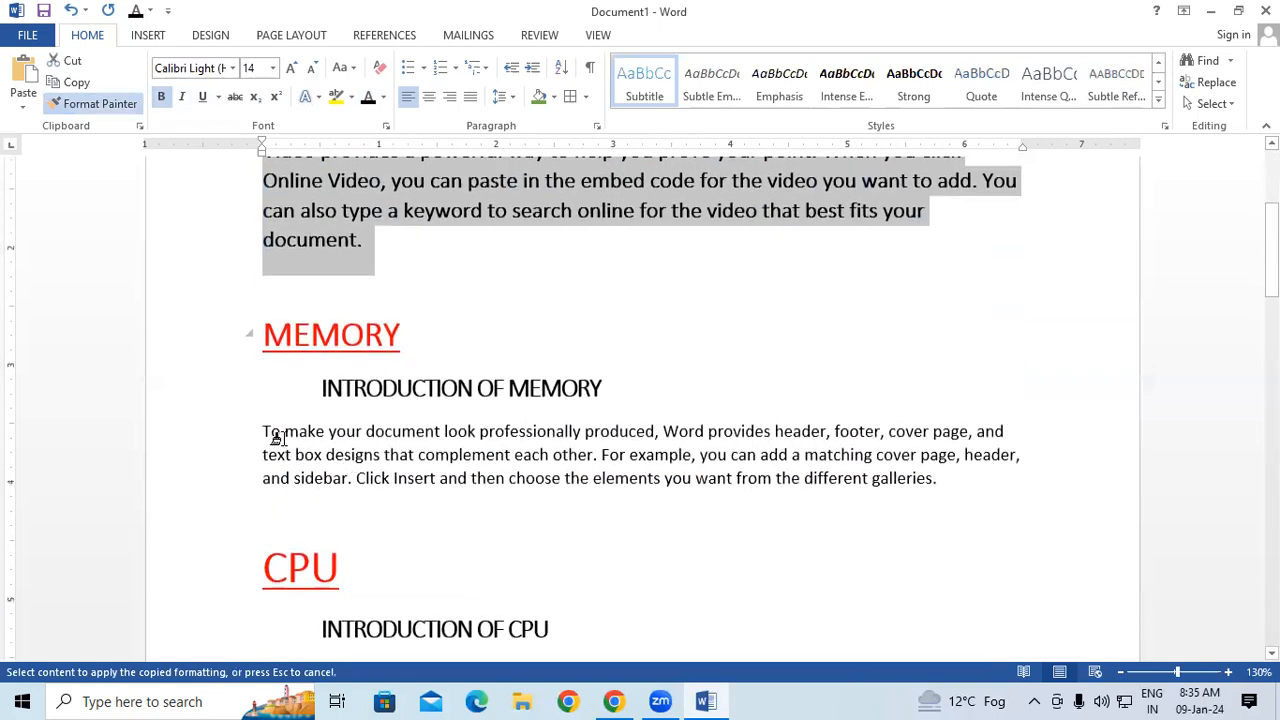
mouse_move(260, 431)
left_mouse_down()
mouse_move(390, 476)
mouse_move(1014, 480)
left_mouse_up()
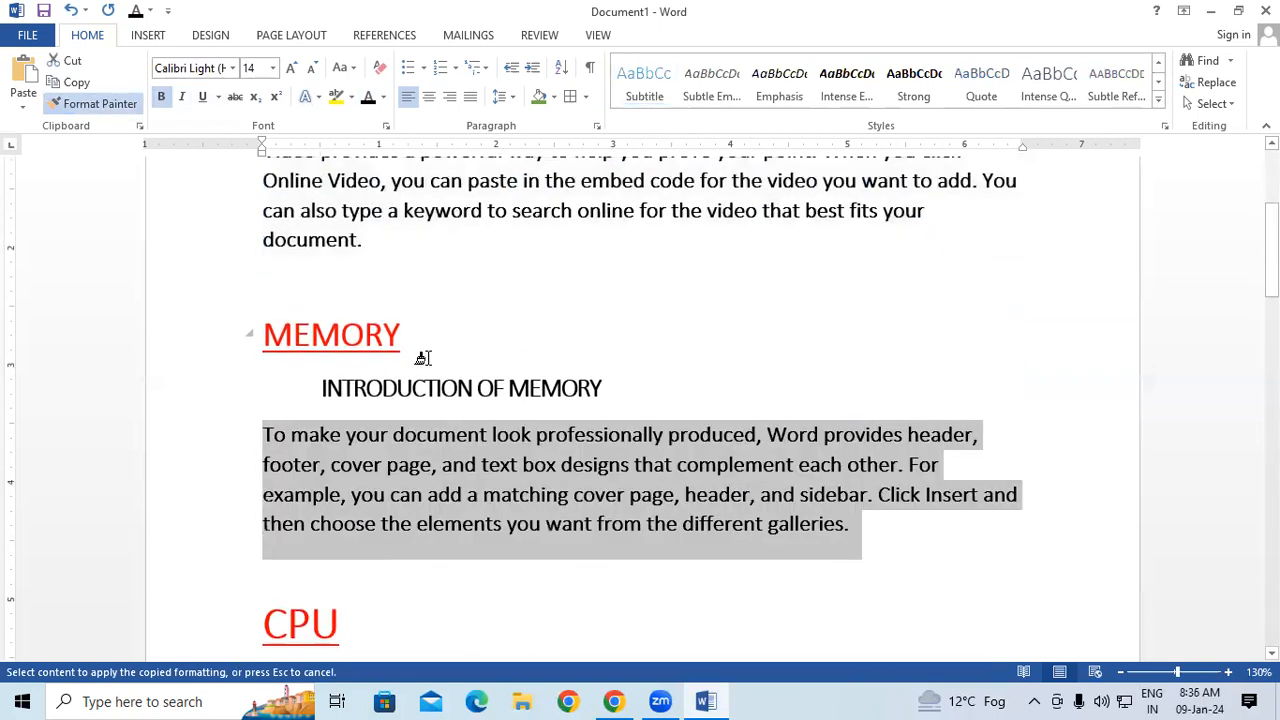
scroll(423, 400, "down", 4)
scroll(393, 408, "down", 2)
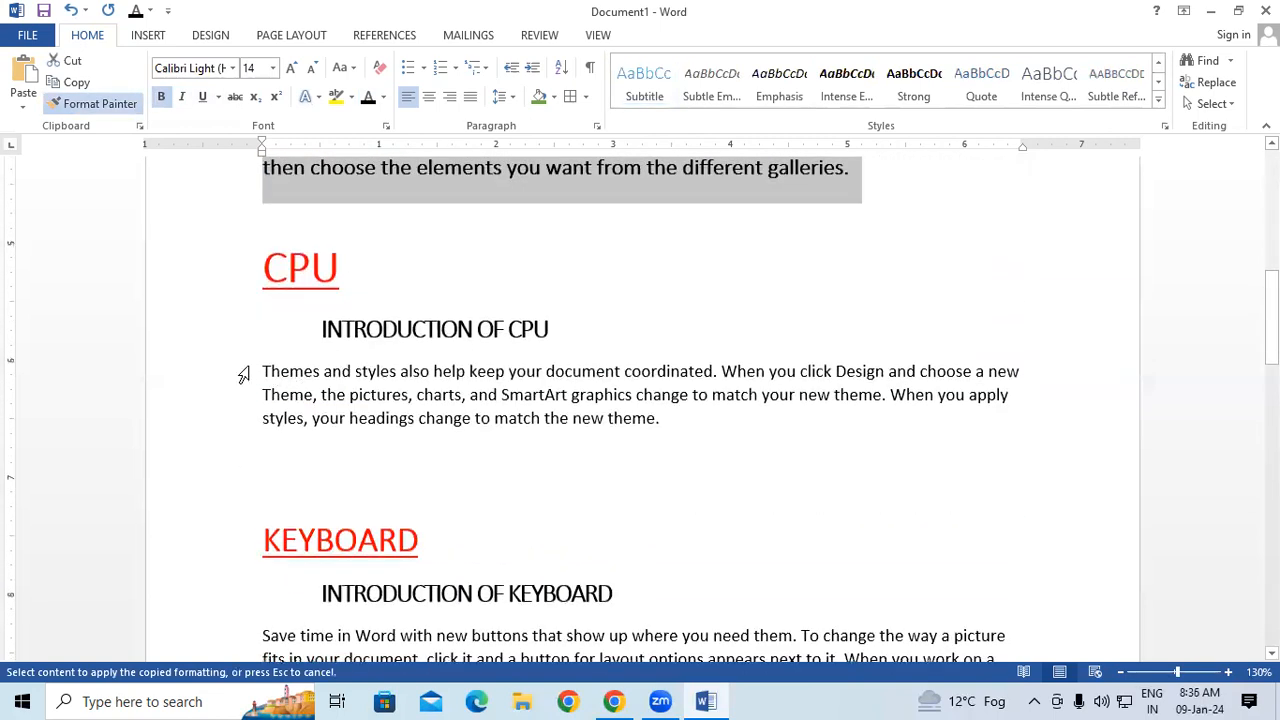
mouse_move(254, 365)
left_mouse_down()
mouse_move(437, 450)
mouse_move(871, 509)
left_mouse_up()
Paint the copied paragraph formatting onto the "Save time in Word" and "Reading is easier" paragraphs, and turn off the Format Painter.
scroll(754, 517, "down", 7)
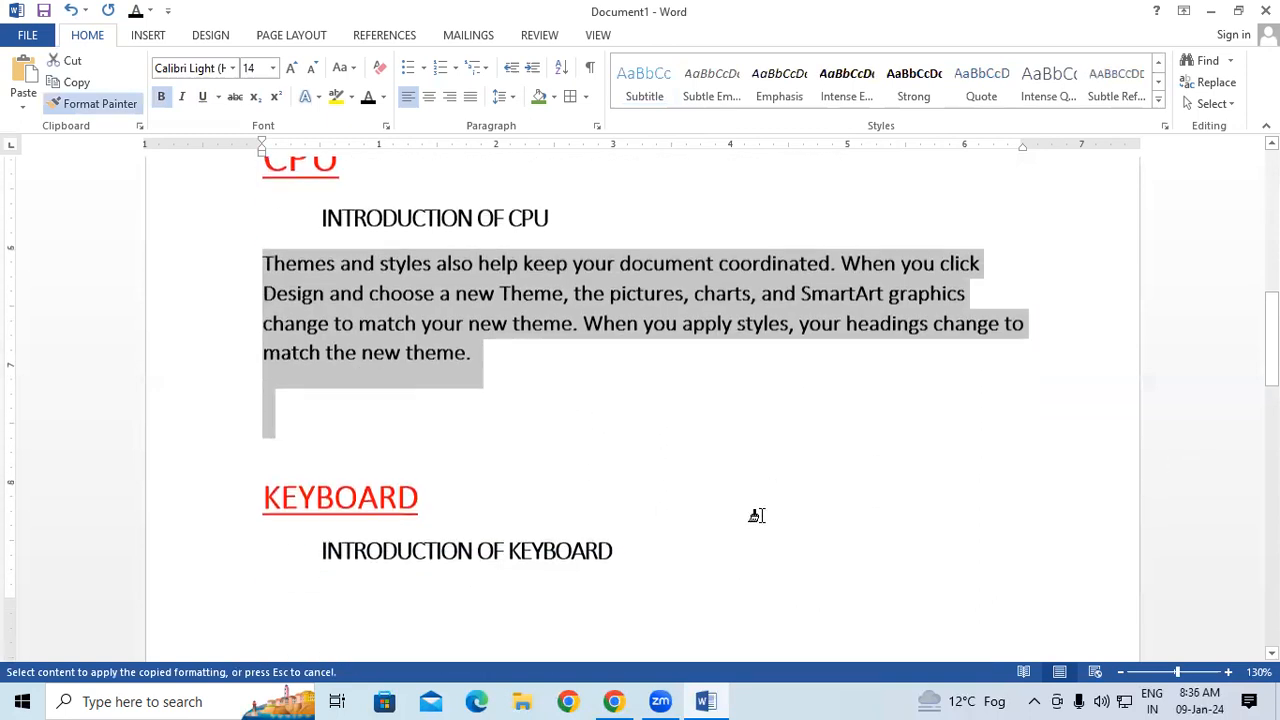
scroll(751, 513, "down", 2)
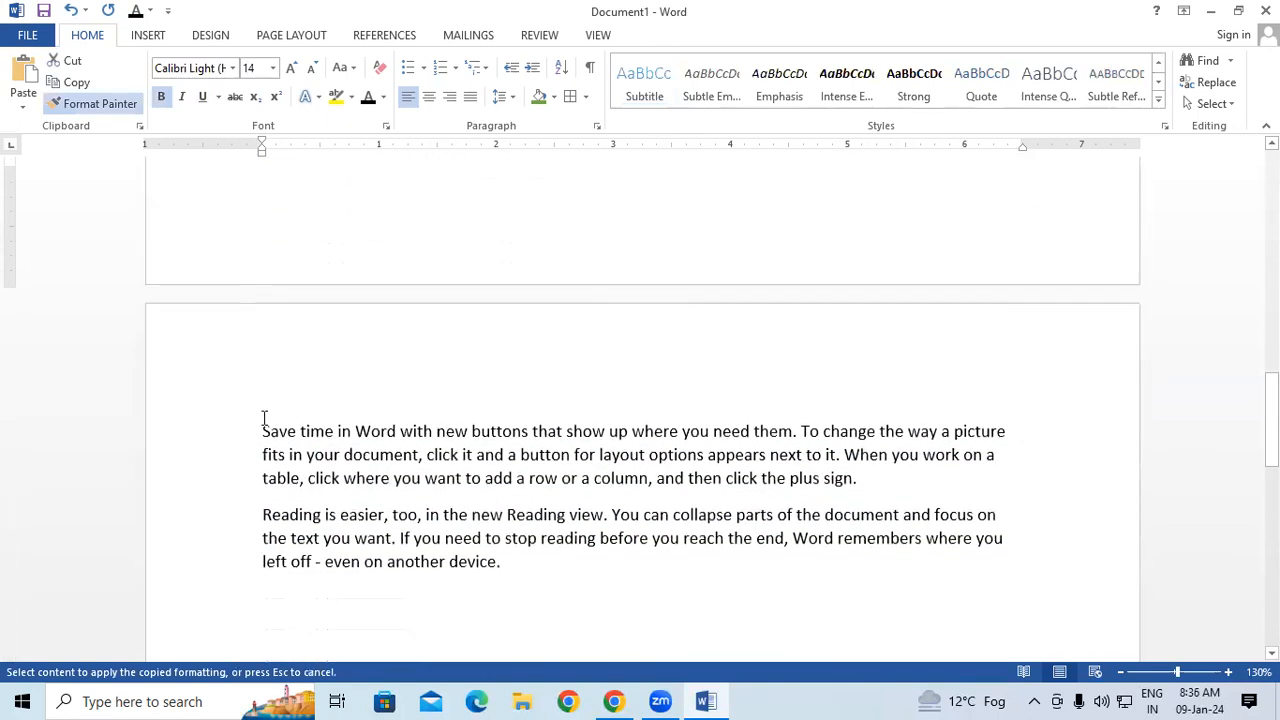
left_click_drag(252, 426, 1154, 600)
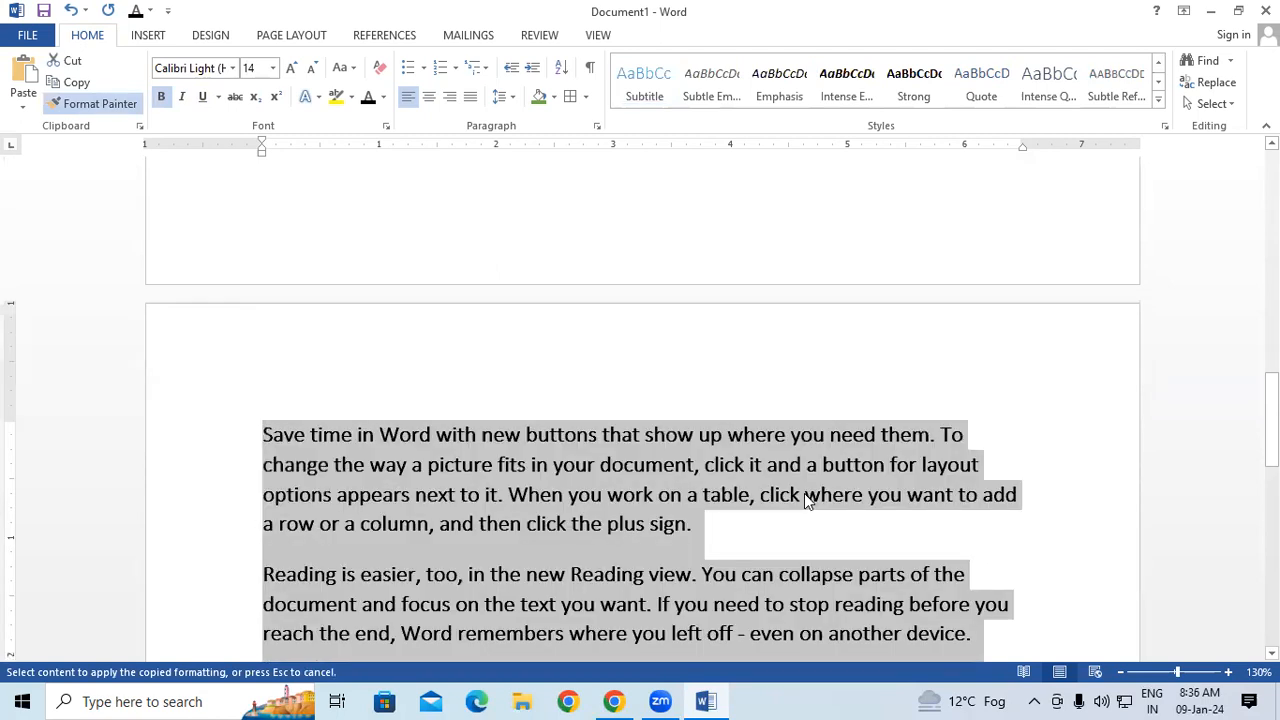
scroll(808, 494, "up", 4)
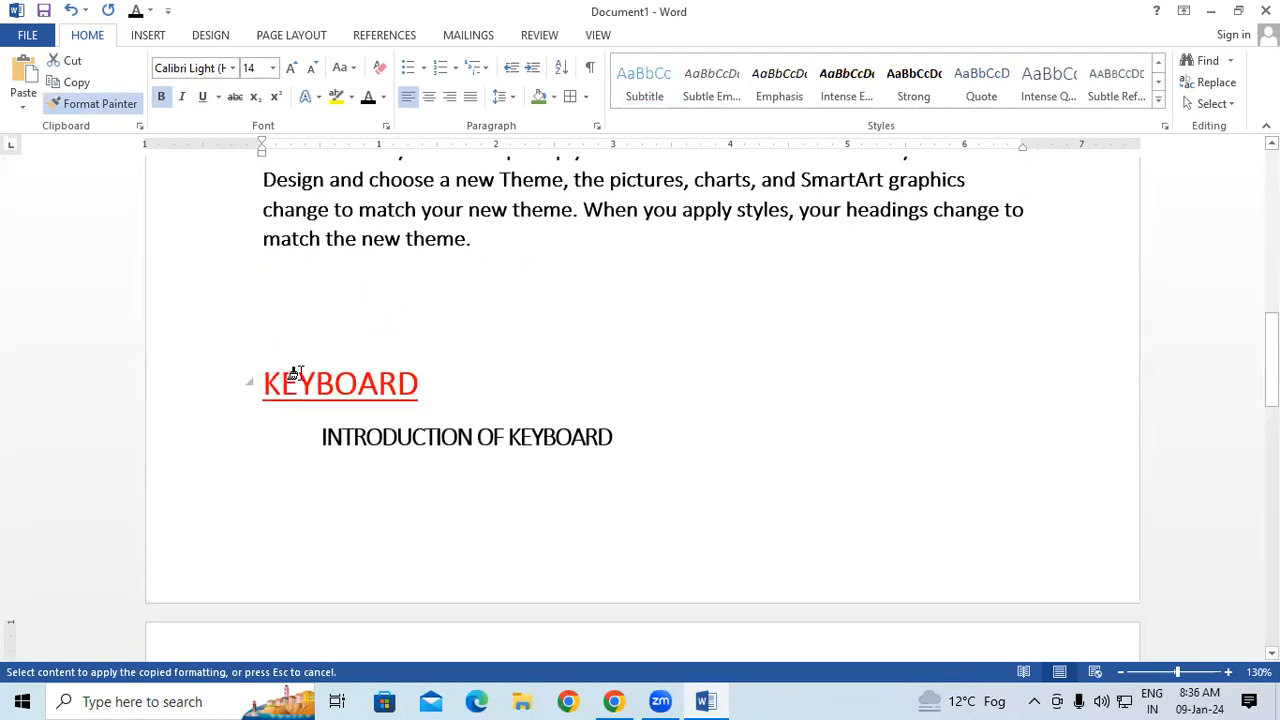
left_click(131, 112)
scroll(620, 537, "up", 6)
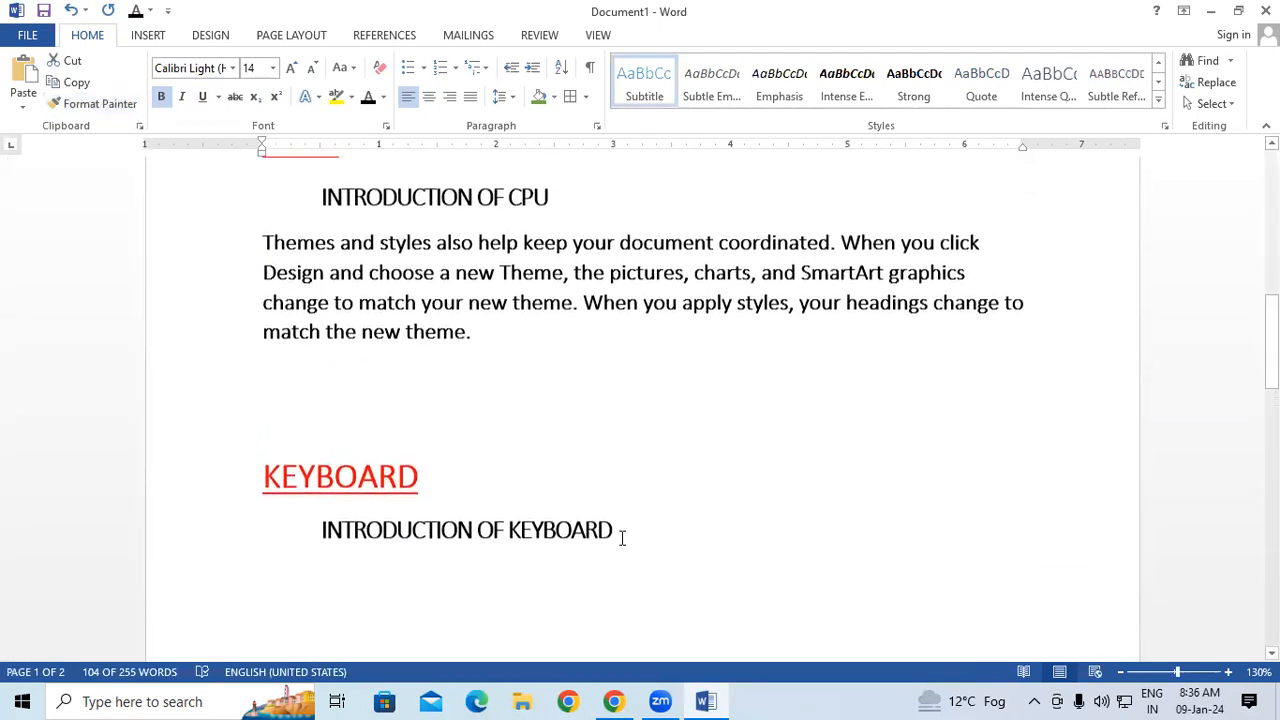
Select the whole document and preview the built-in text styles, such as Intense Reference, without applying one.
scroll(620, 537, "up", 6)
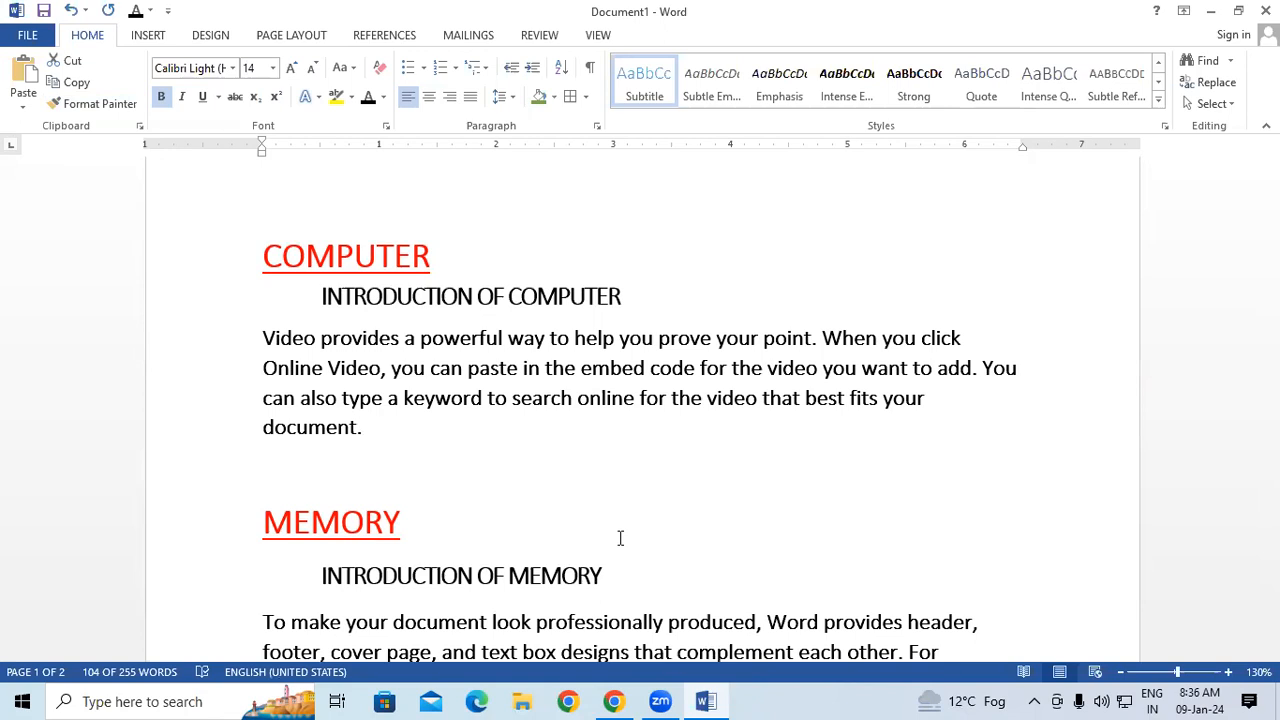
key("ctrl+a")
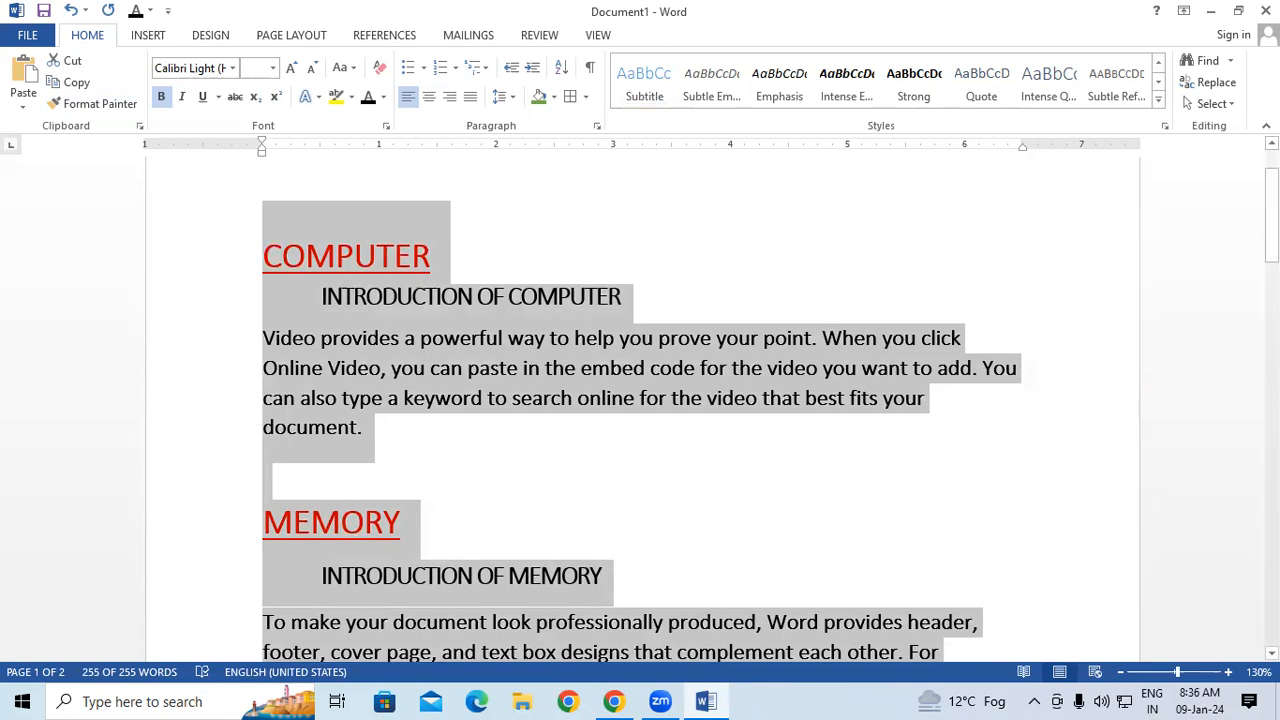
left_click(1159, 102)
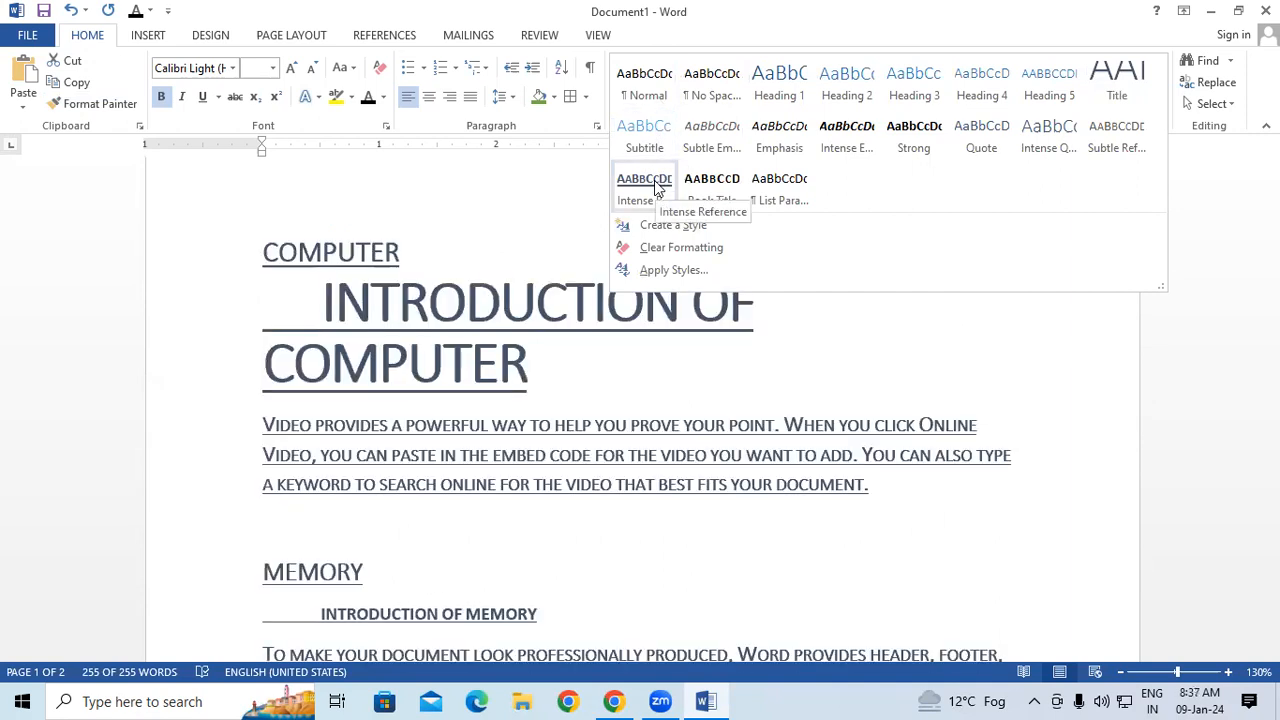
left_click(1044, 456)
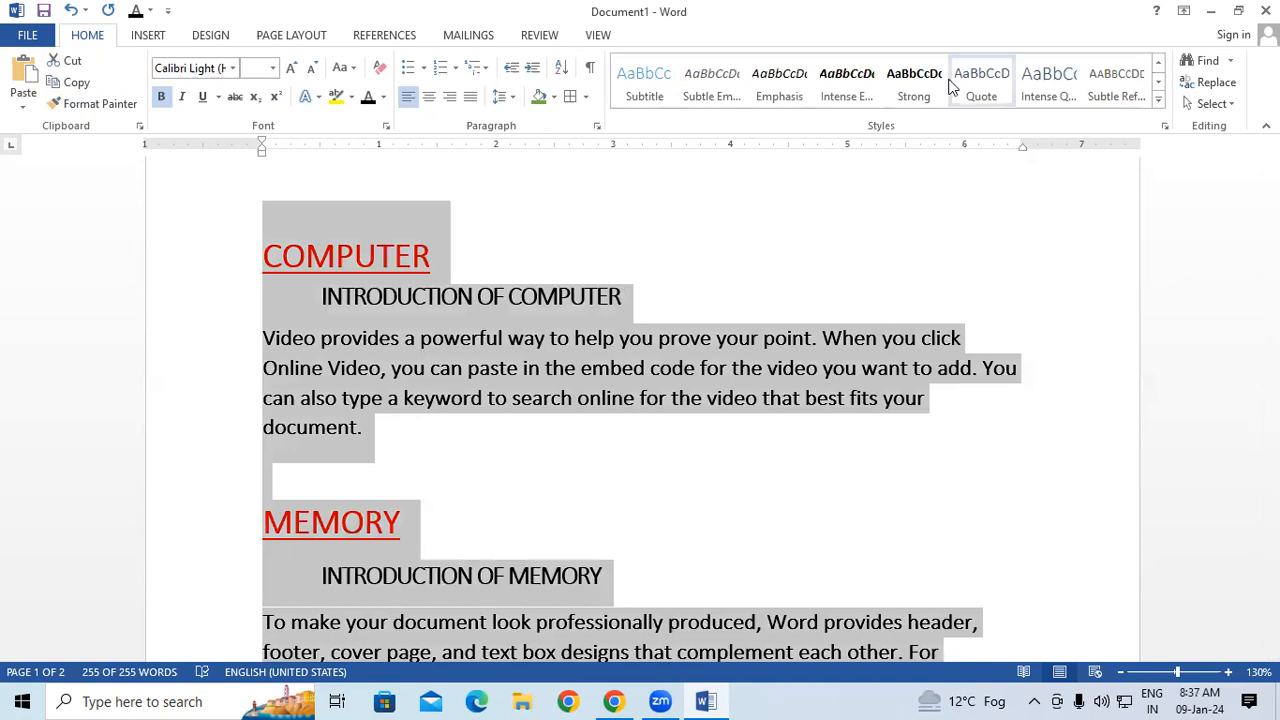
left_click(228, 36)
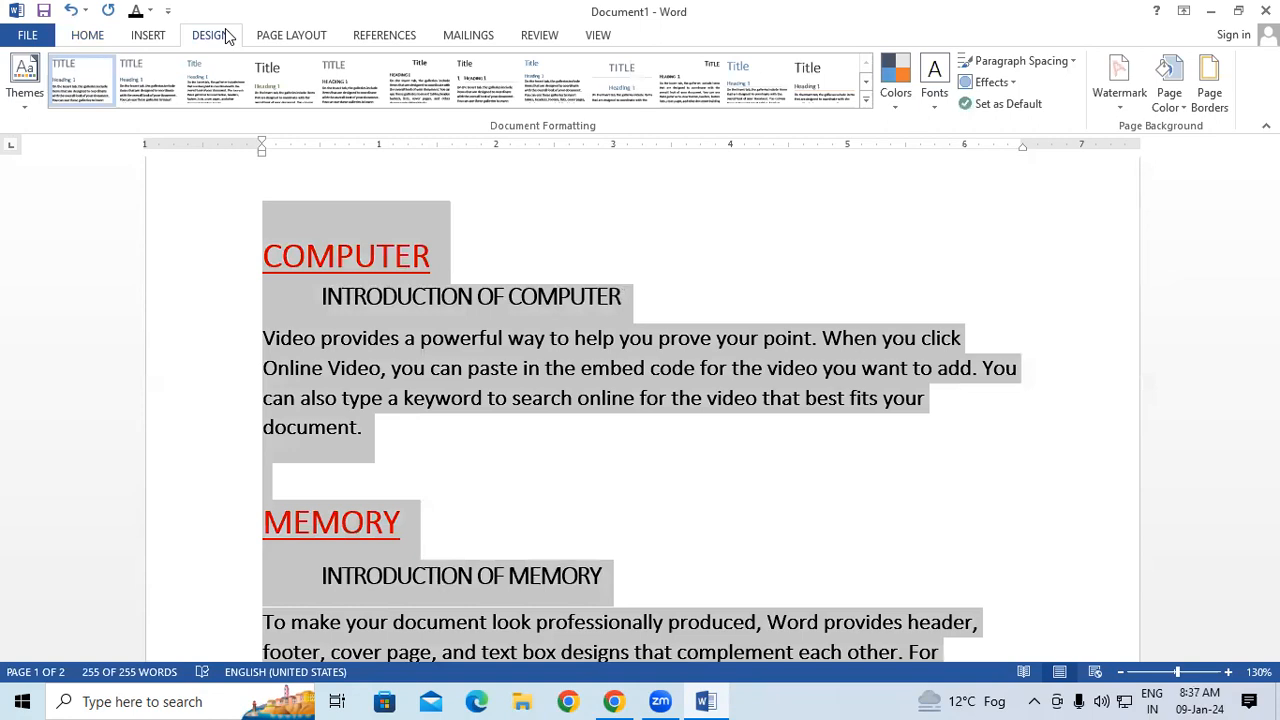
left_click(97, 40)
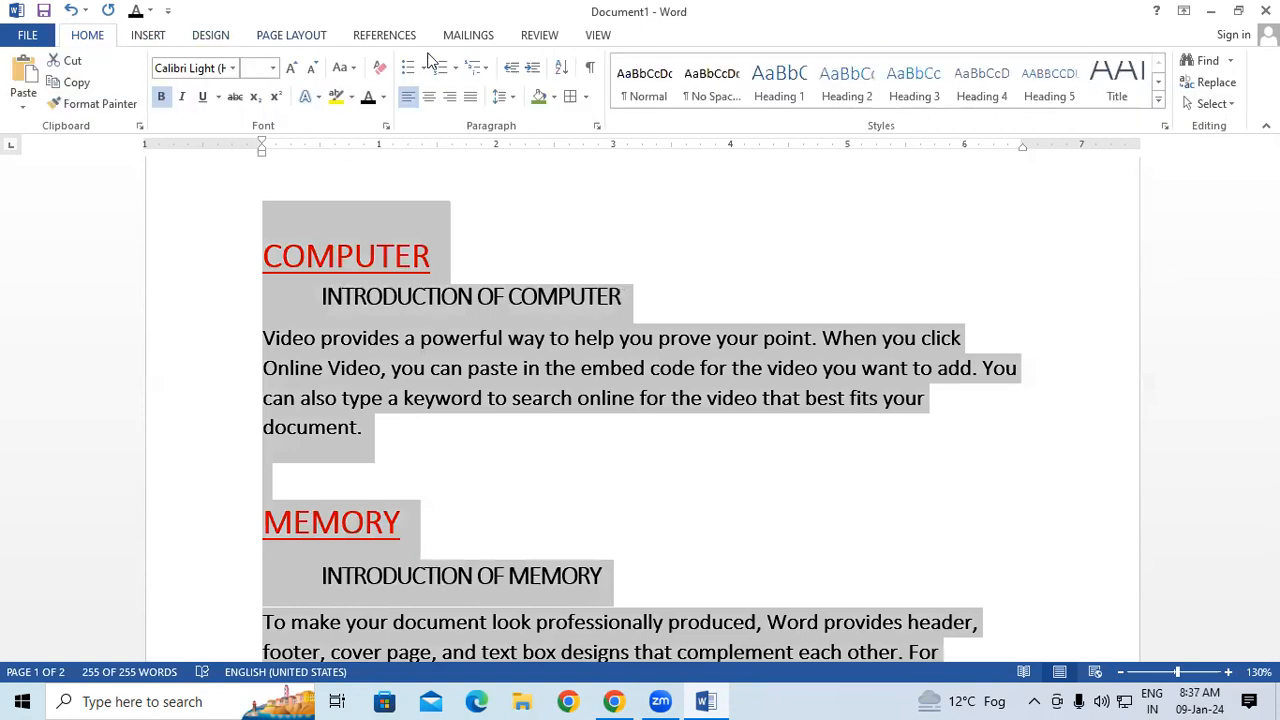
left_click(1158, 99)
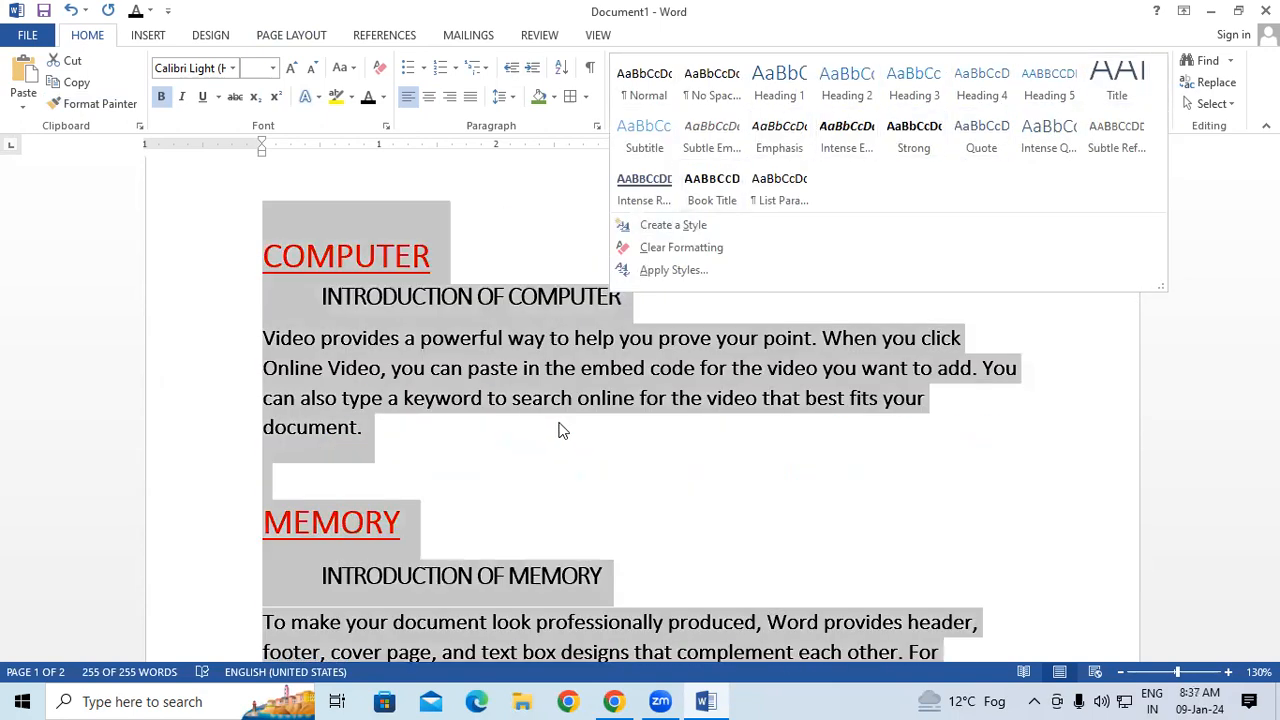
left_click(560, 430)
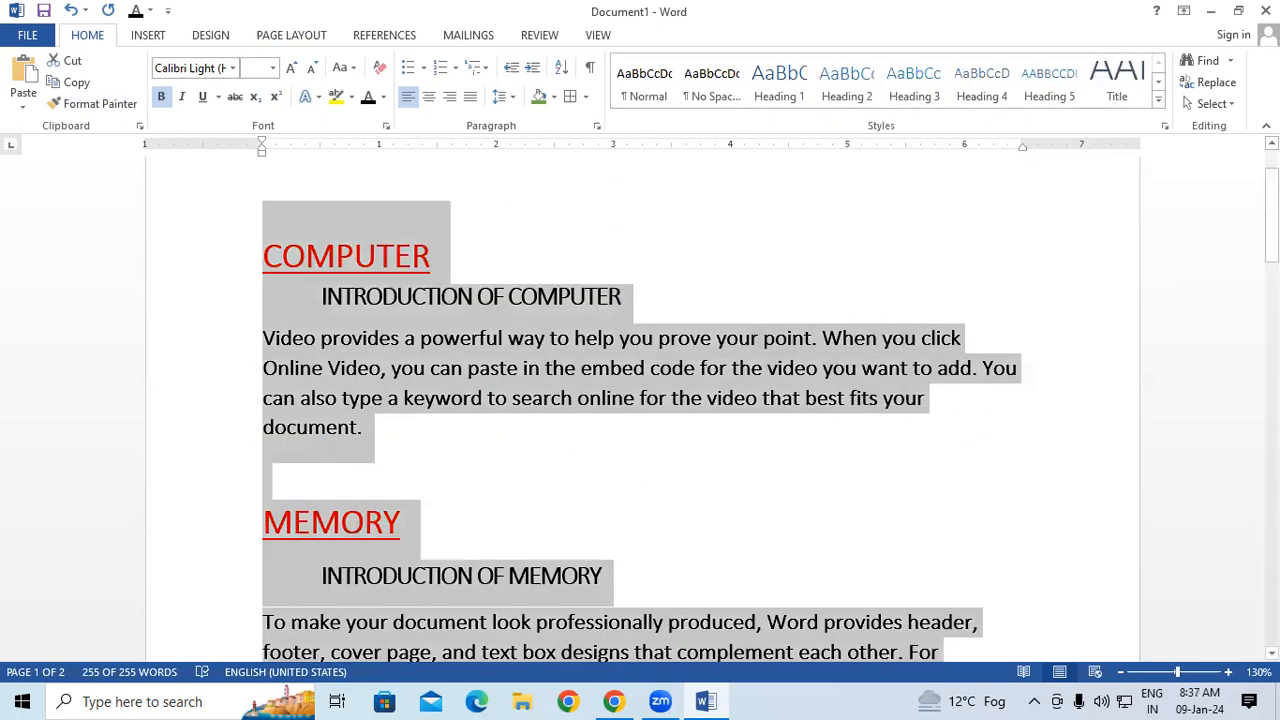
Preview the built-in themes and browse the document style sets for the selected text without applying any.
left_click(211, 36)
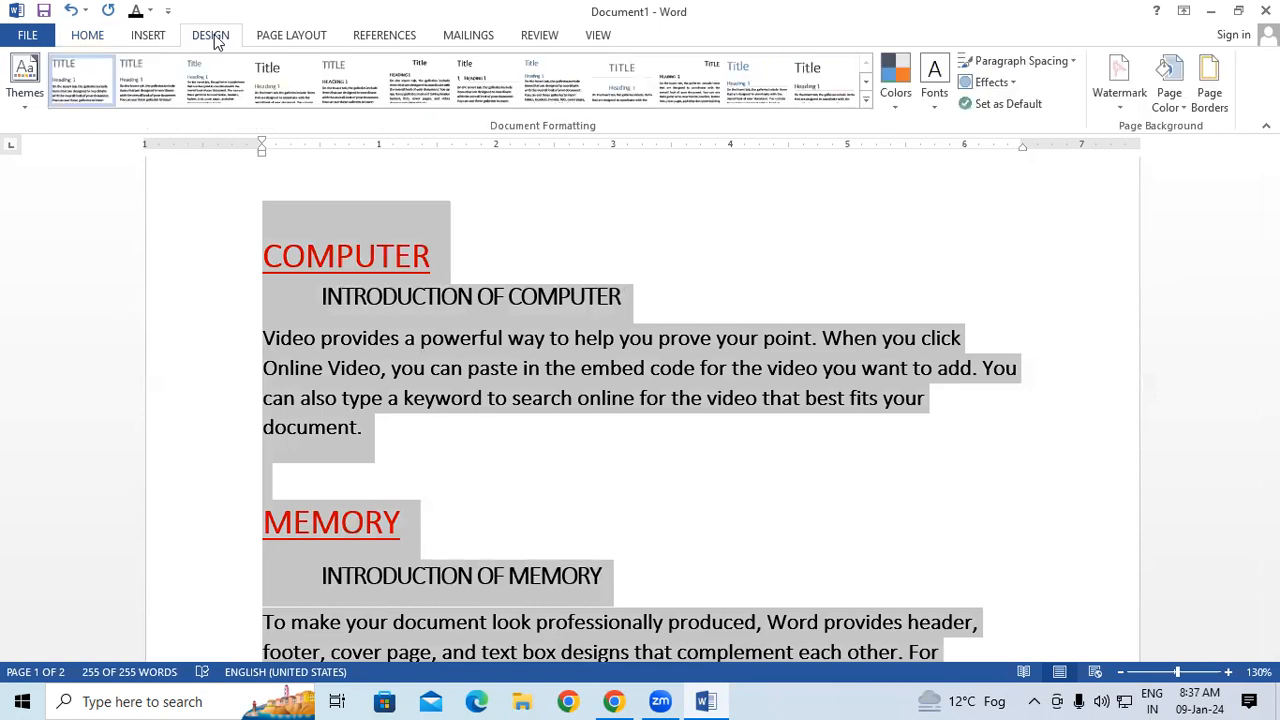
left_click(32, 105)
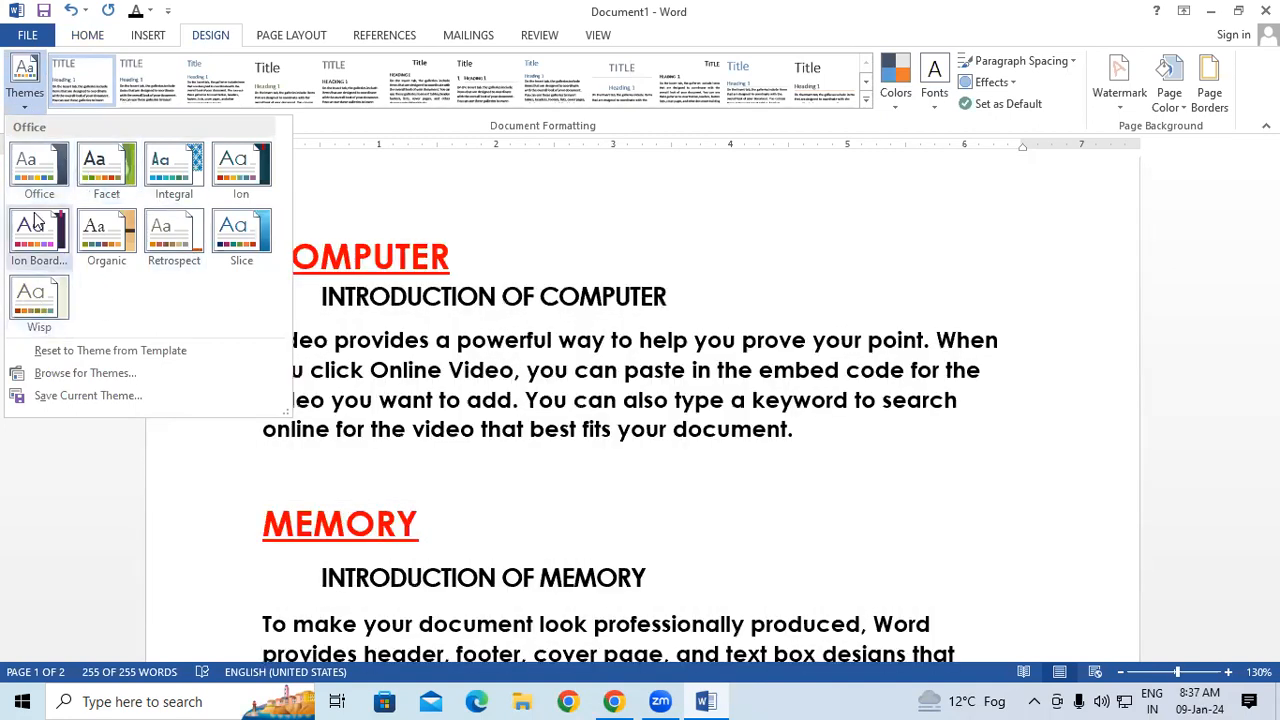
left_click(220, 182)
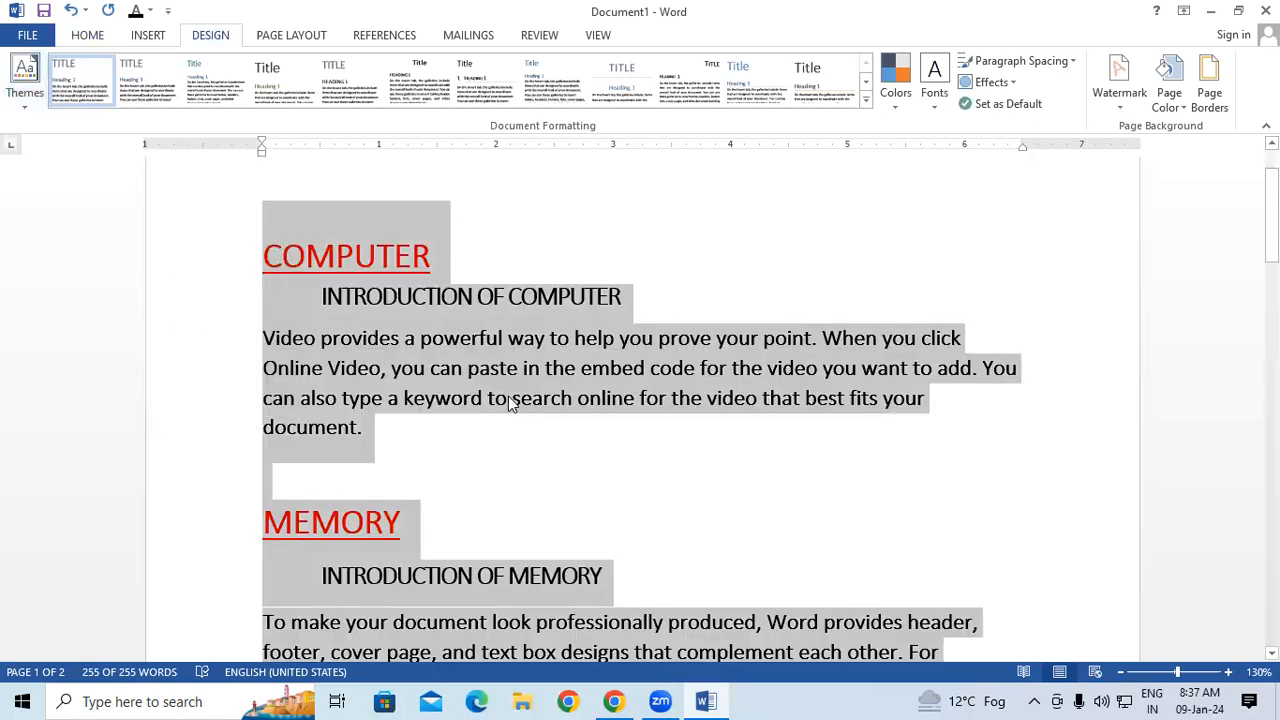
left_click(867, 100)
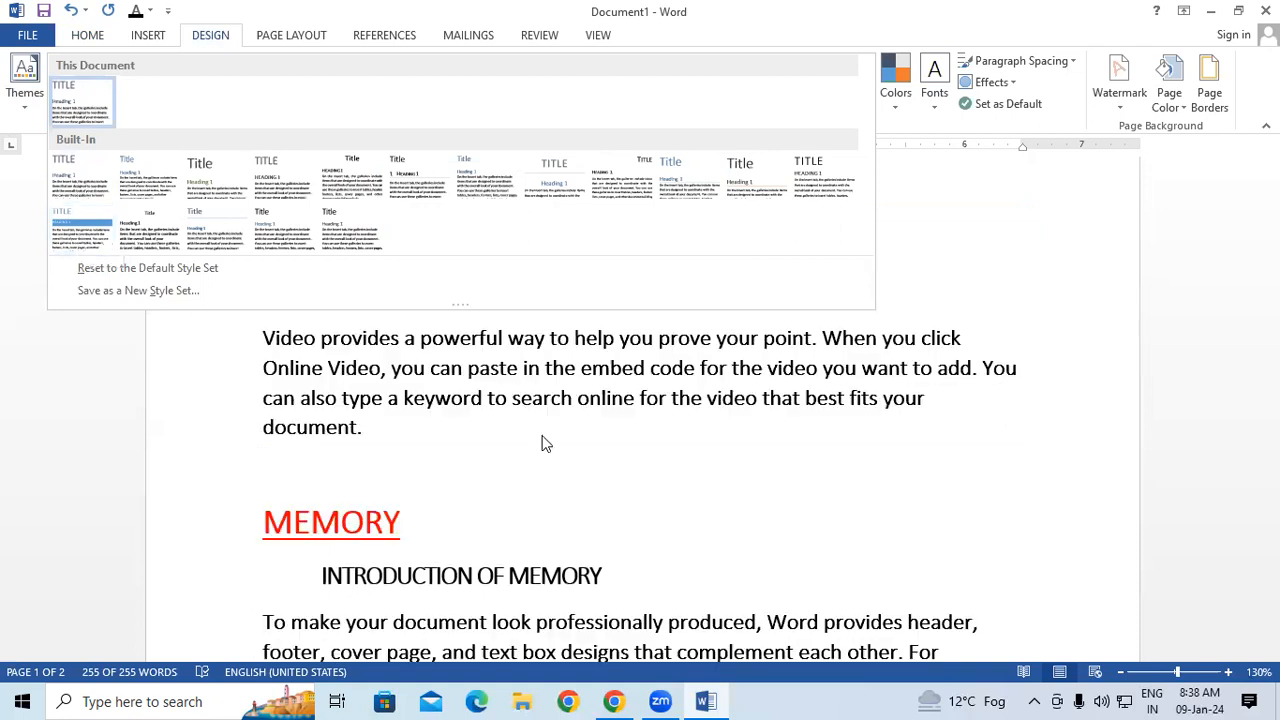
left_click(780, 436)
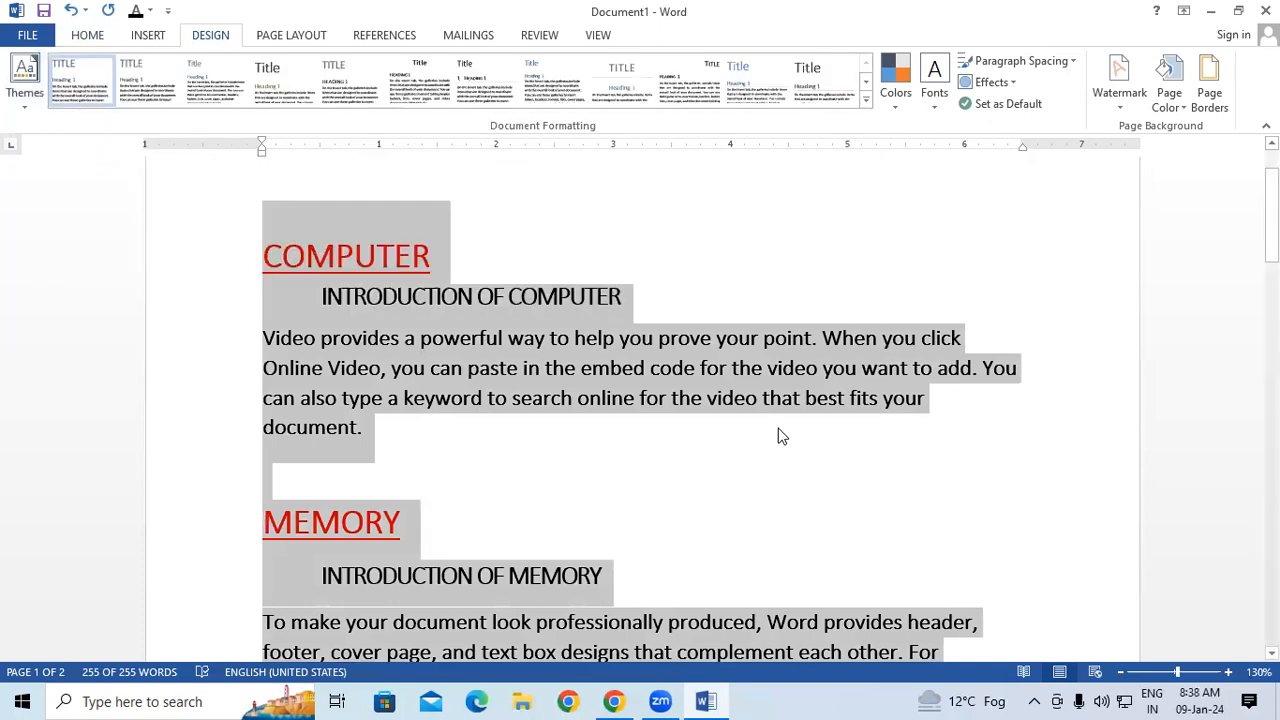
Create a new blank document and generate sample paragraphs in it with =RAND().
left_click(780, 436)
key("ctrl+n")
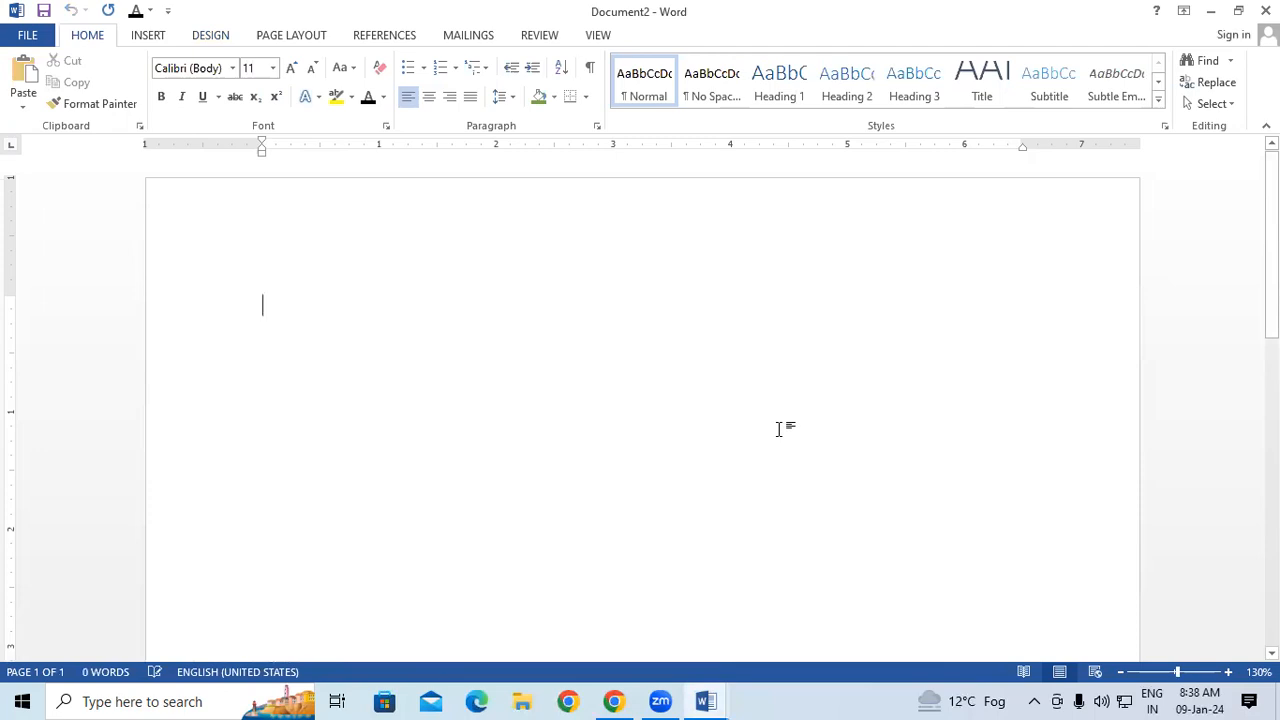
type("=RA")
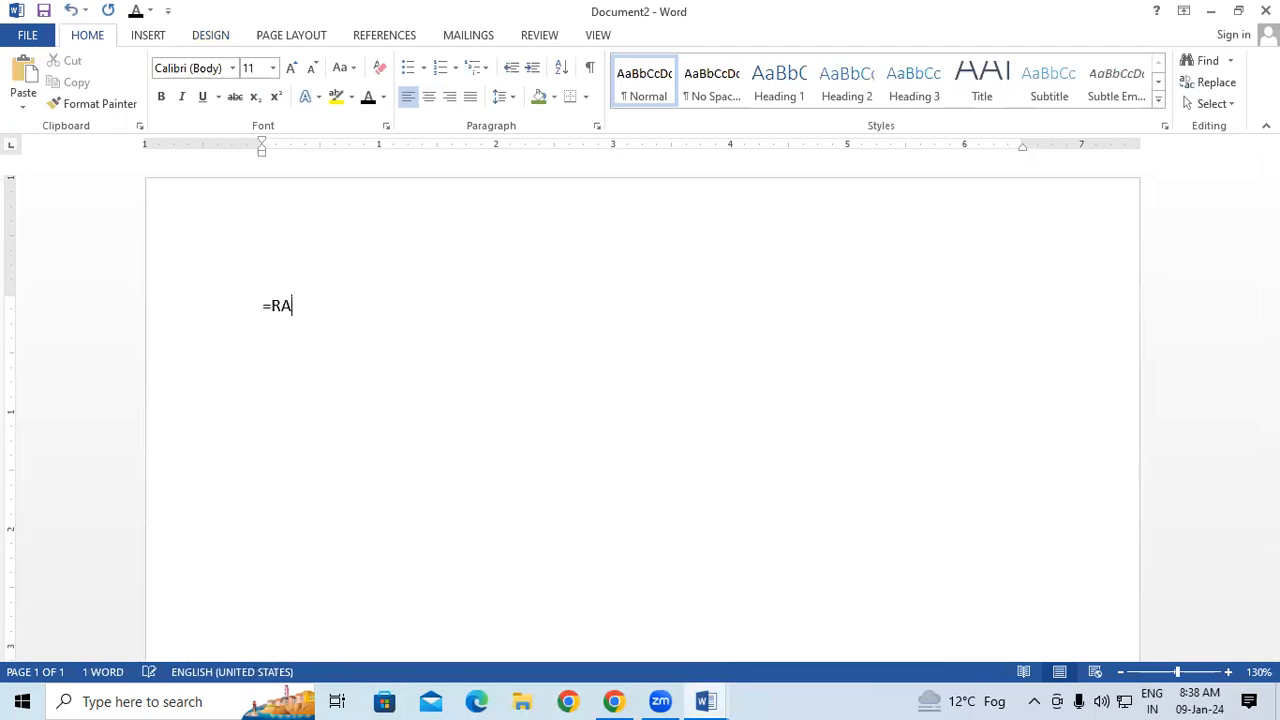
type("ND()")
key("Return")
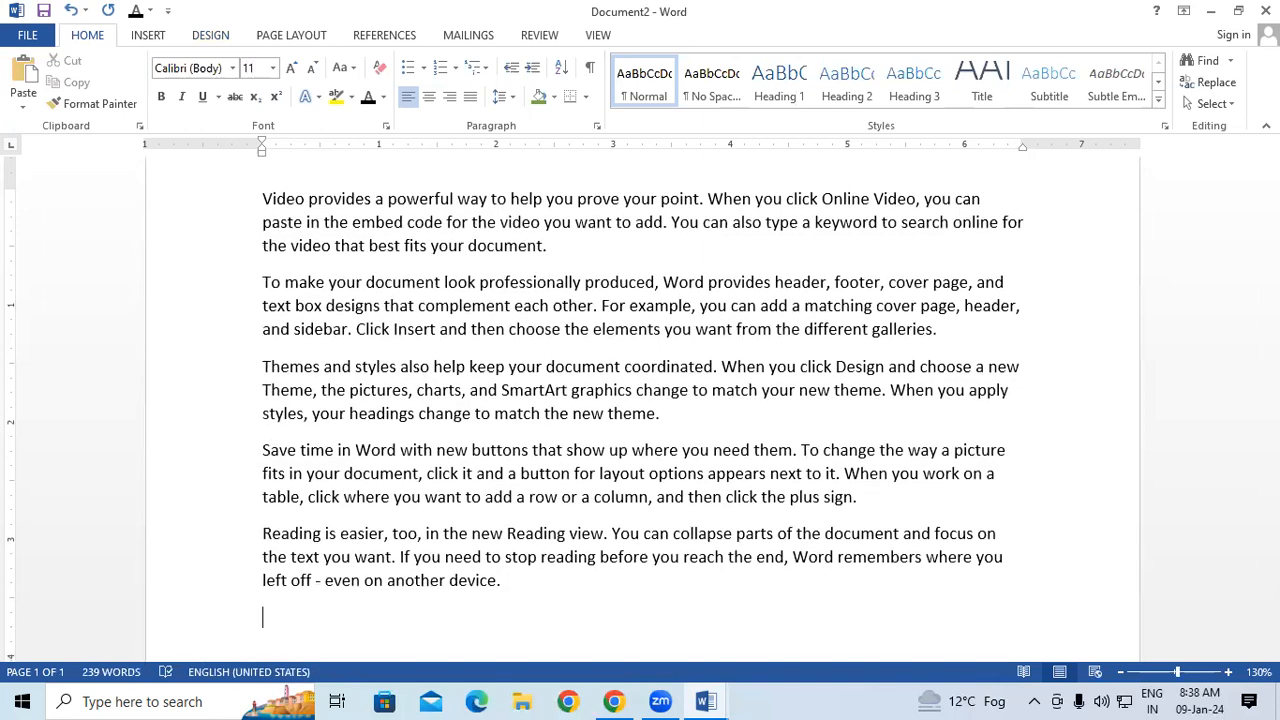
Select all the sample text in the new document and browse the text styles, document style sets and theme colors.
key("ctrl+a")
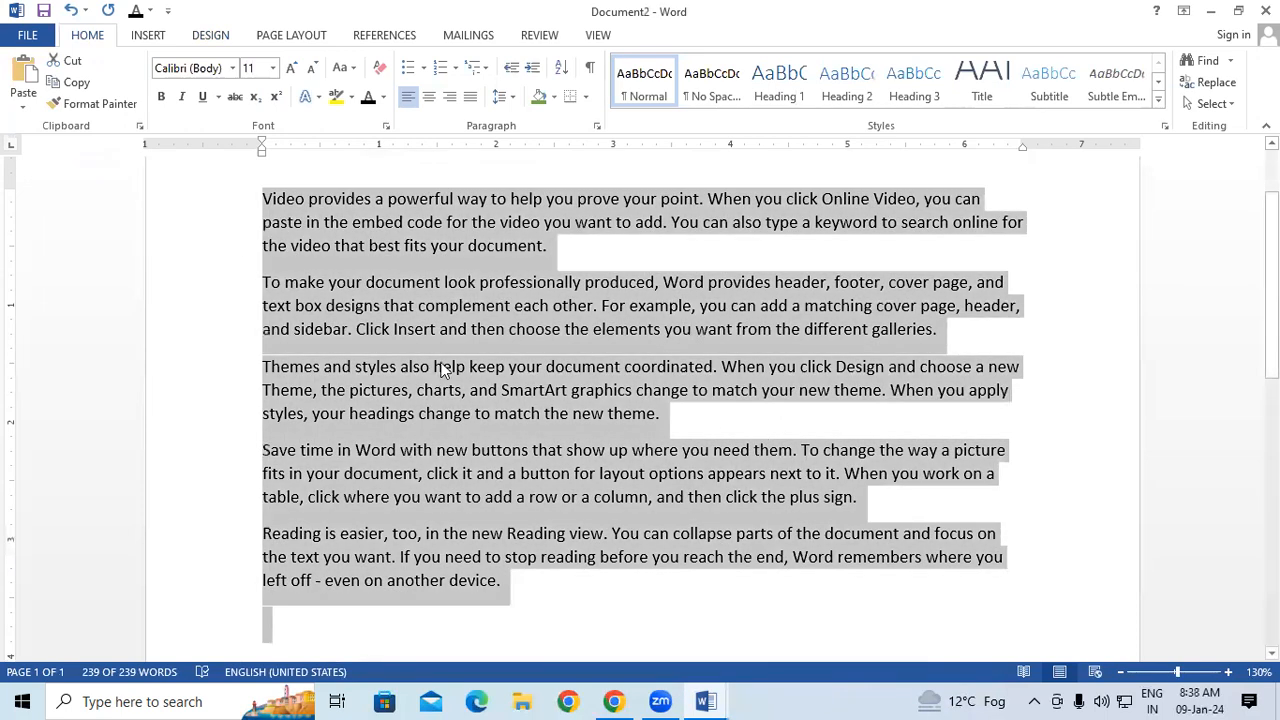
left_click(1158, 100)
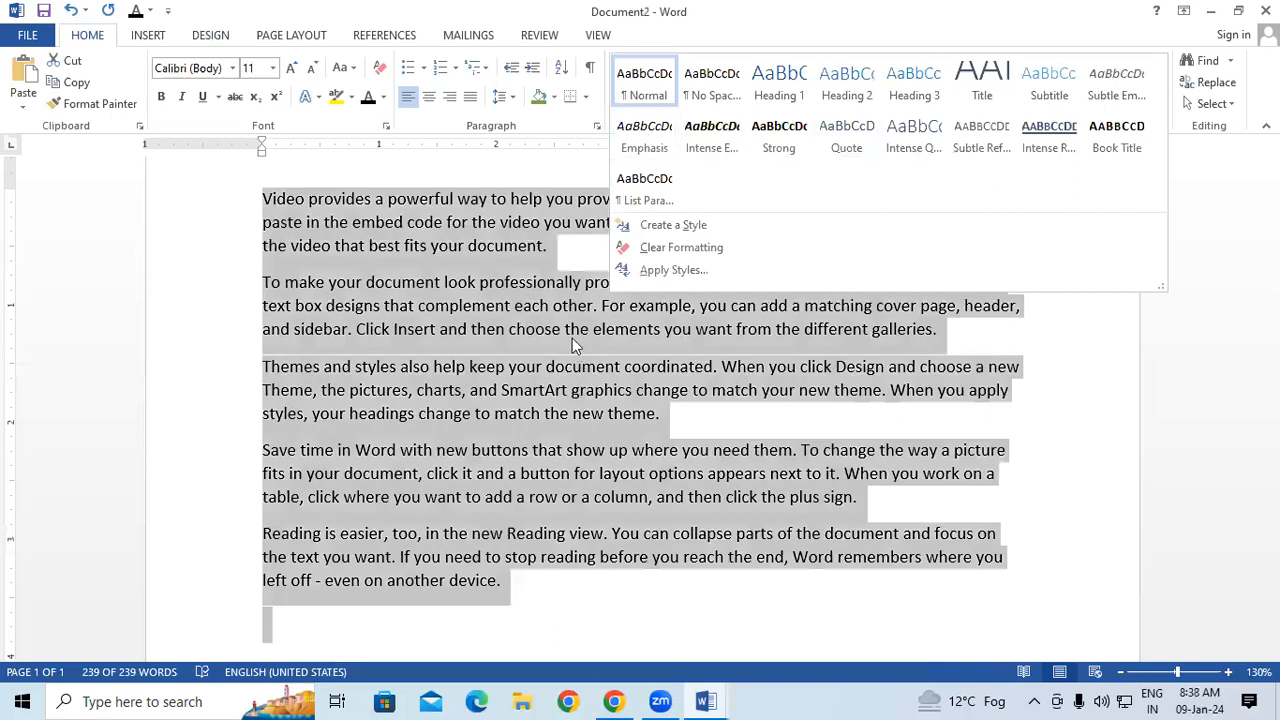
left_click(573, 339)
left_click(212, 35)
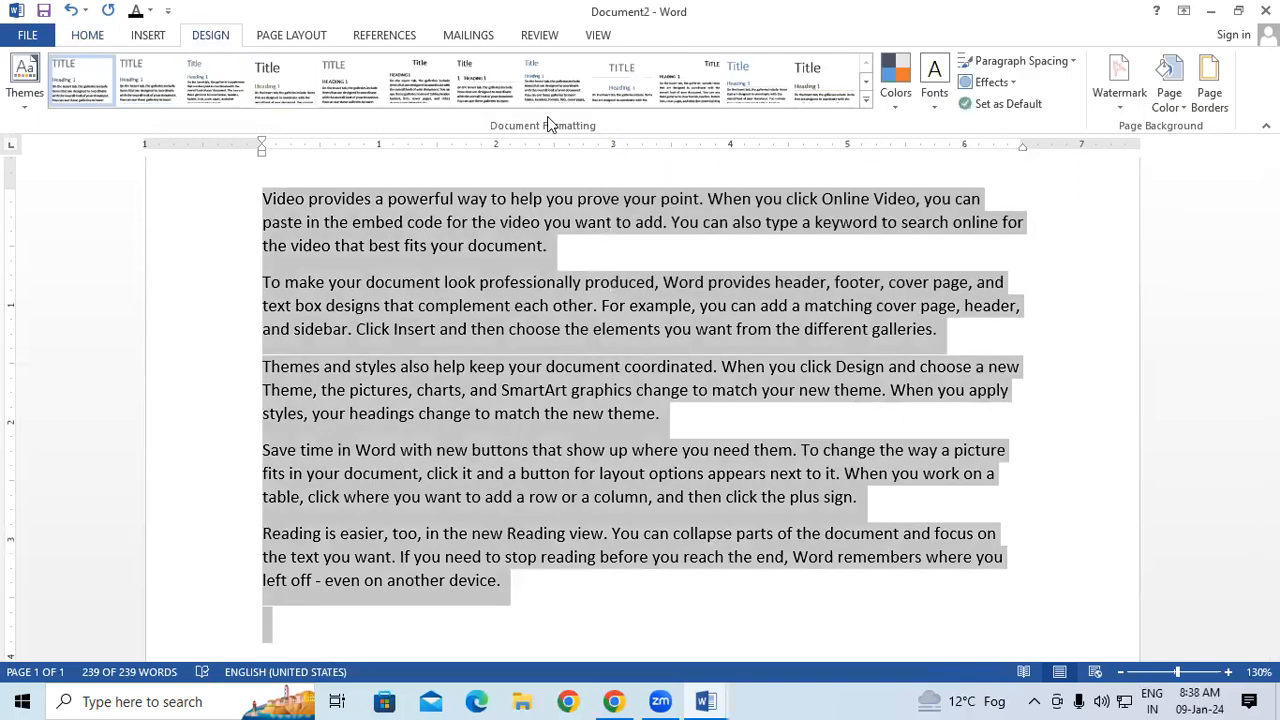
left_click(866, 100)
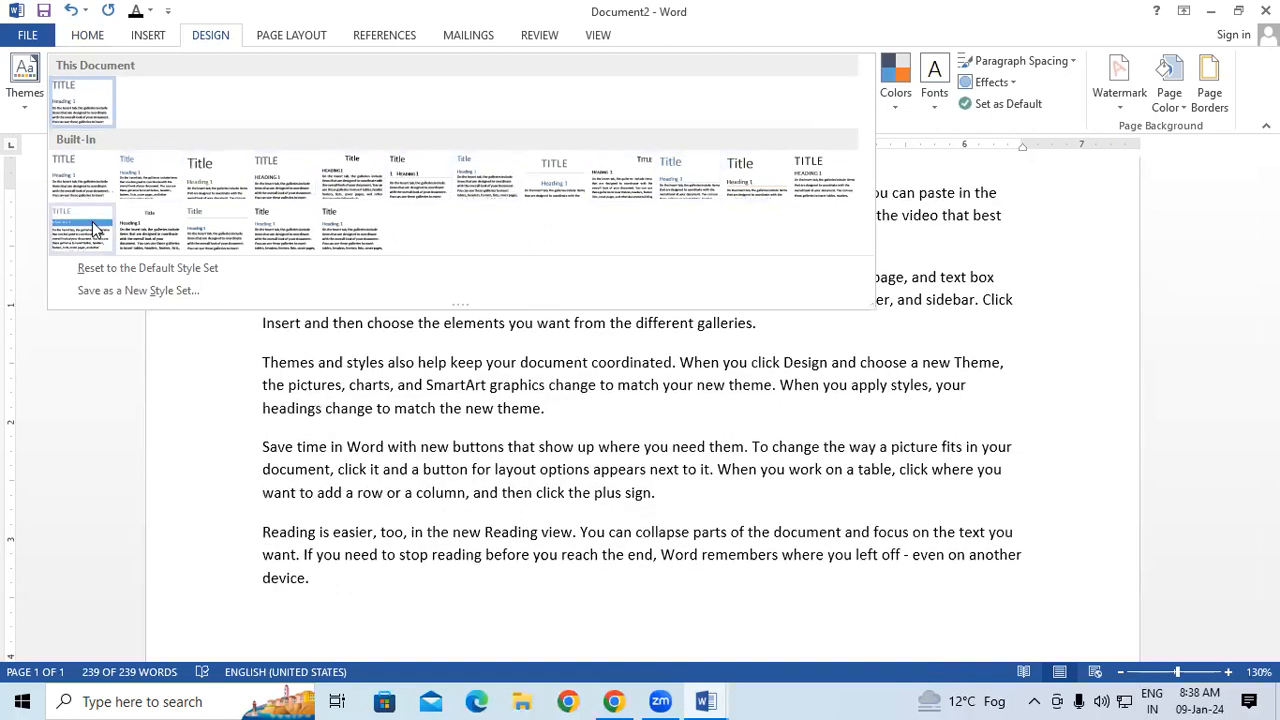
left_click(788, 575)
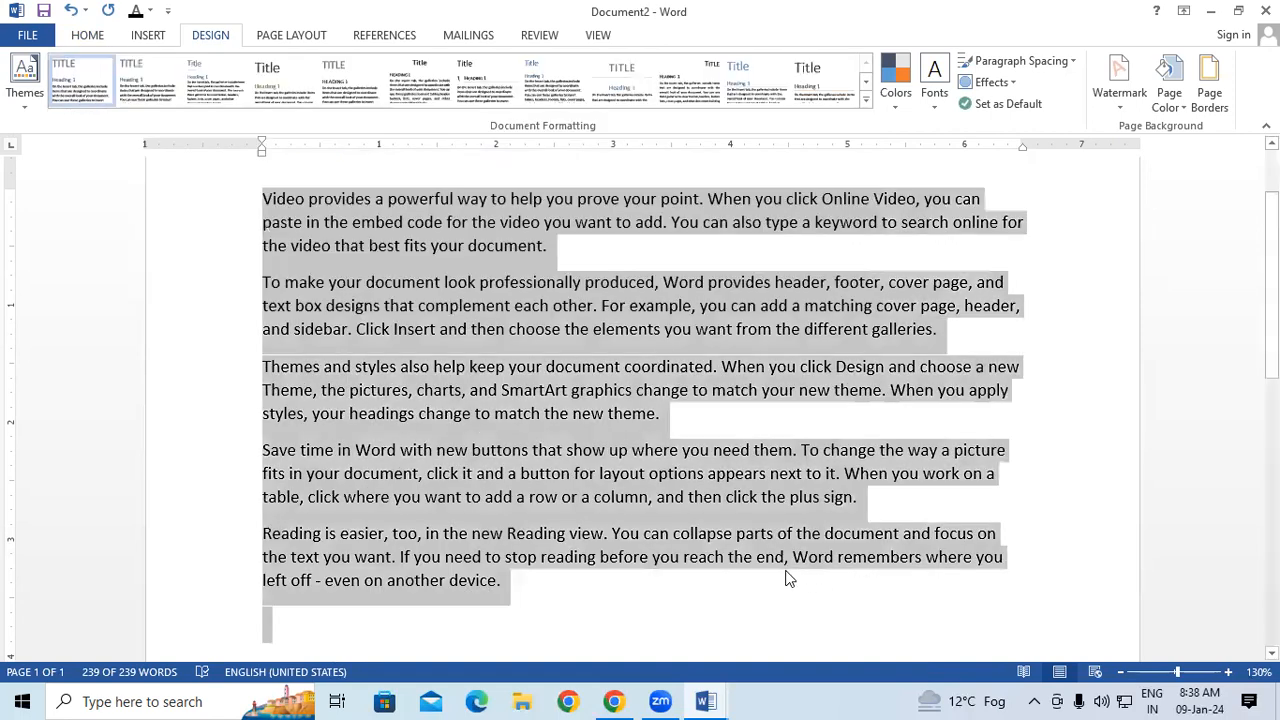
left_click(895, 82)
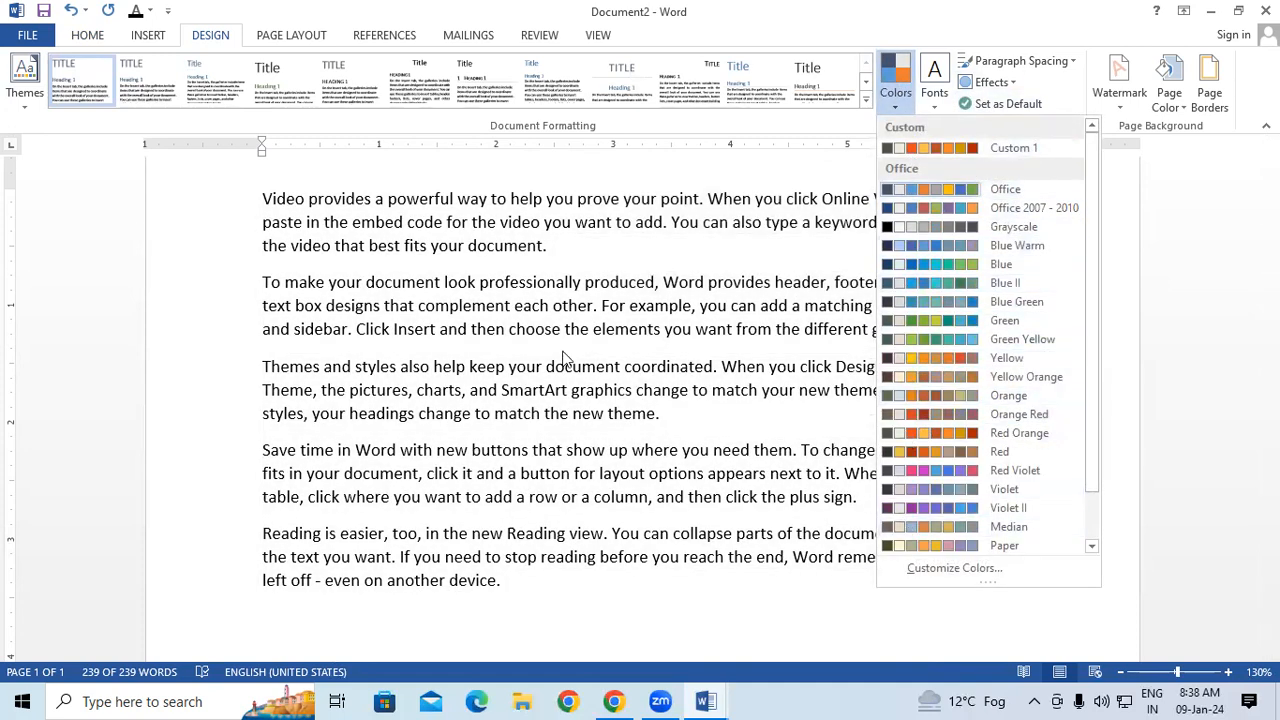
left_click(492, 565)
Switch back to Document1 and apply the built-in style set that puts shaded bars behind the headings.
left_click(705, 701)
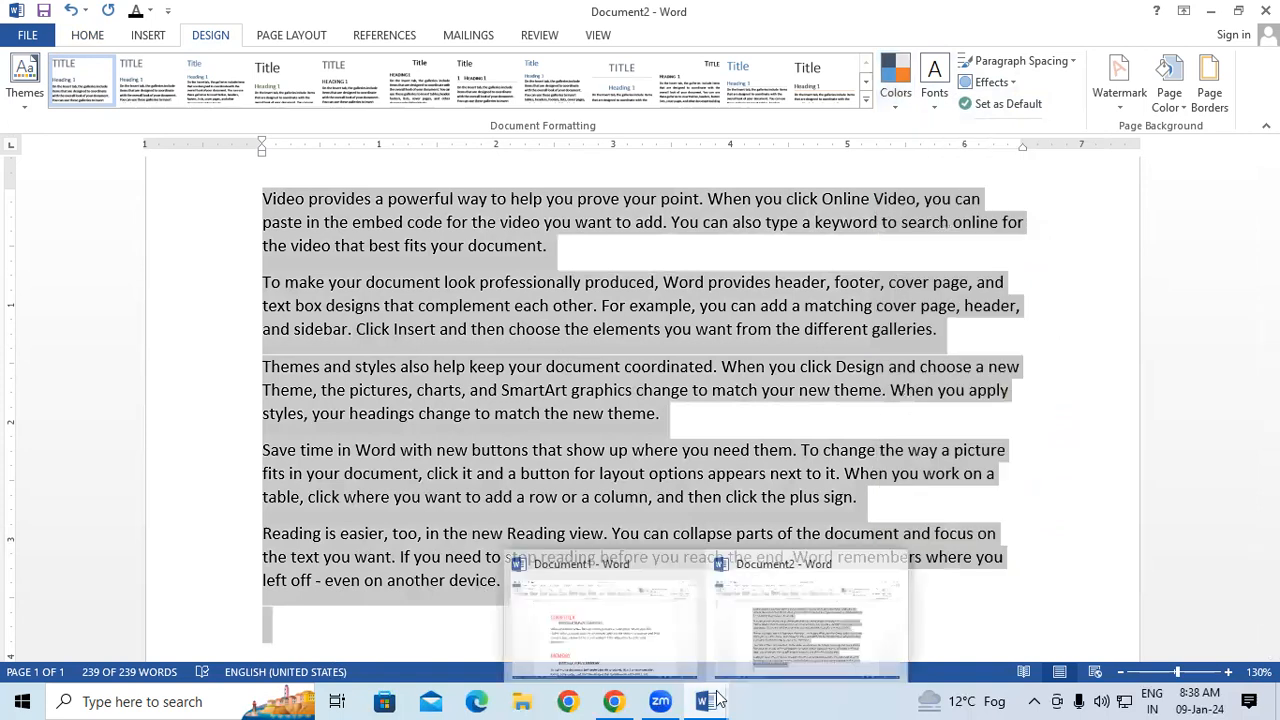
left_click(613, 615)
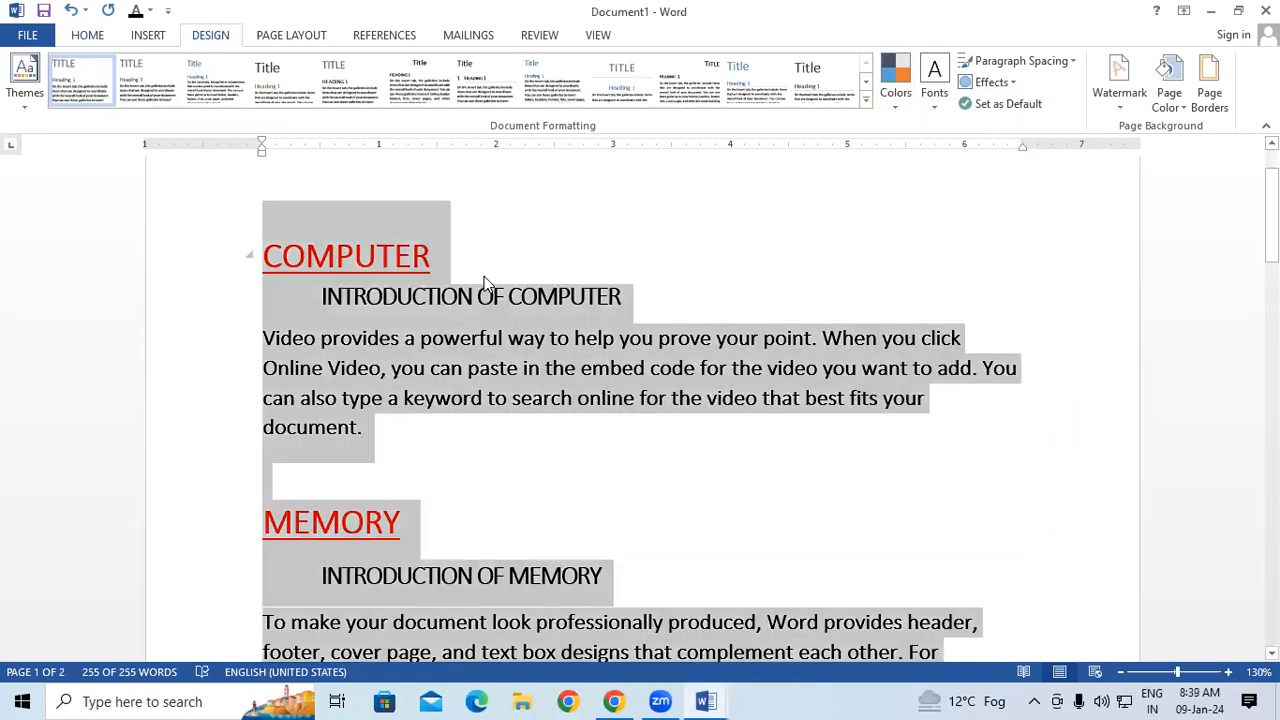
left_click(895, 78)
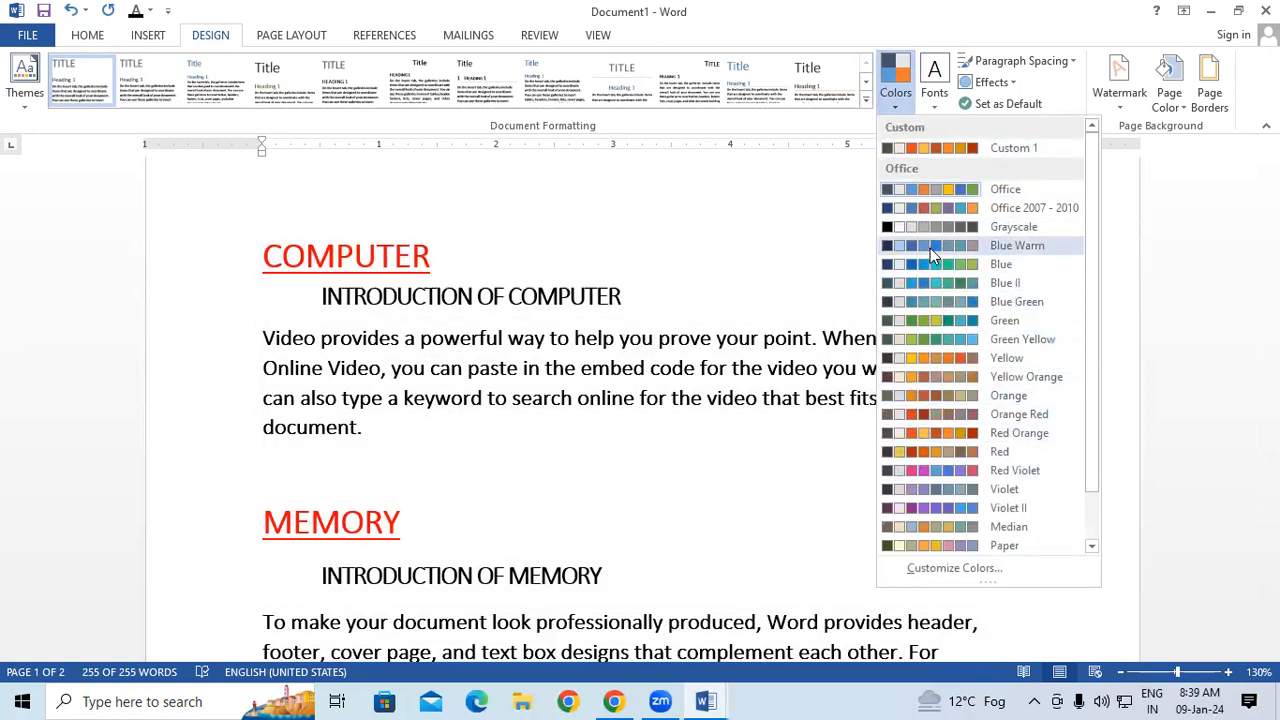
key("ctrl+a")
left_click(862, 101)
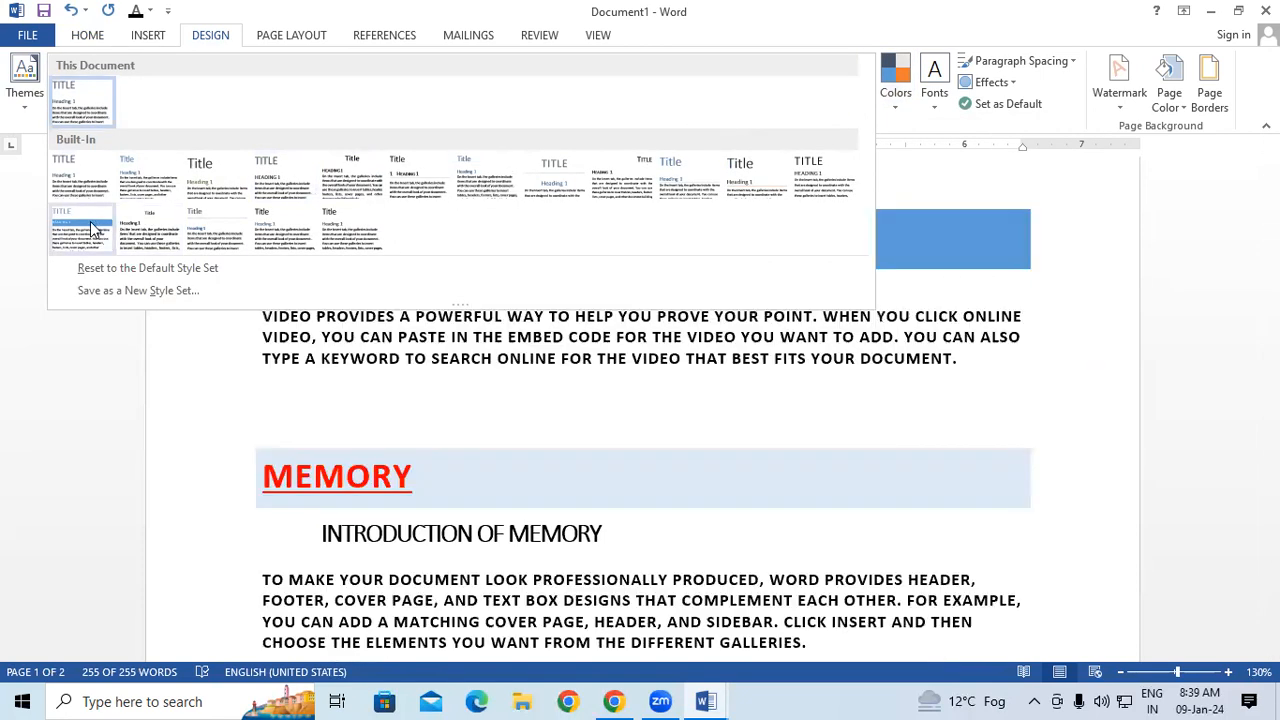
left_click(86, 230)
Select the whole document and preview the theme colors, including Orange, and the built-in themes without applying any.
key("ctrl+a")
left_click(895, 80)
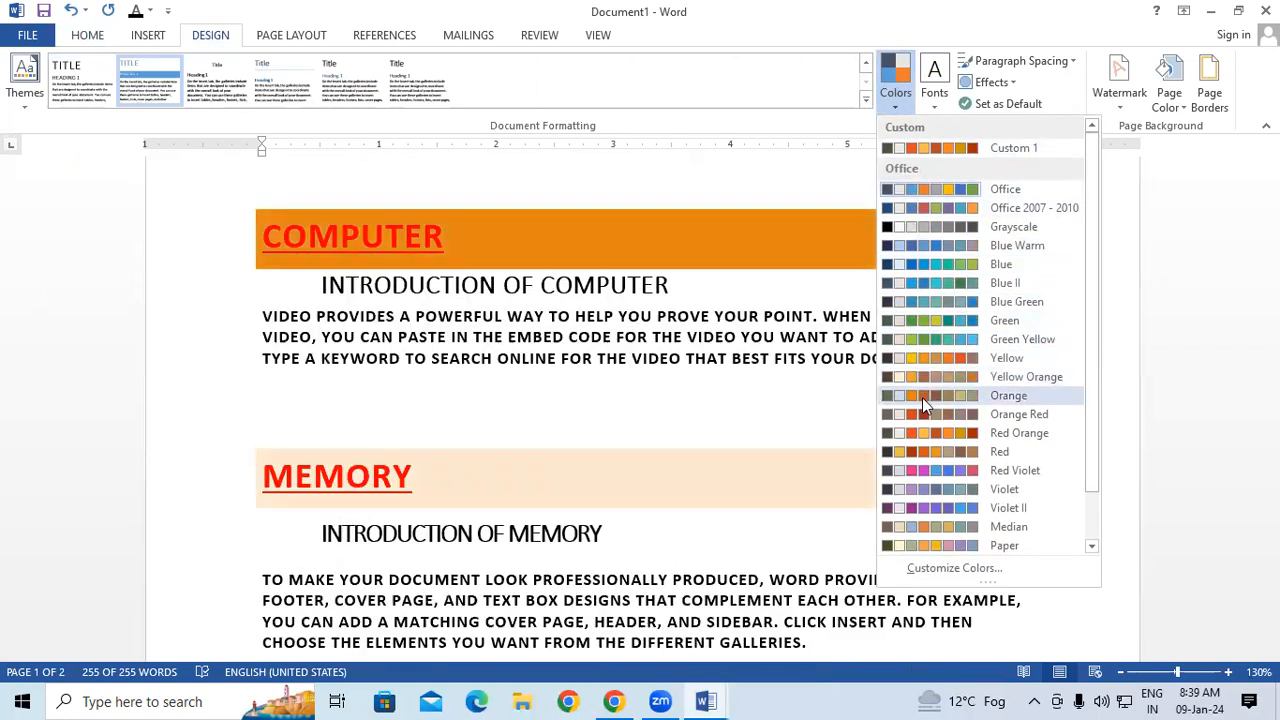
left_click(922, 398)
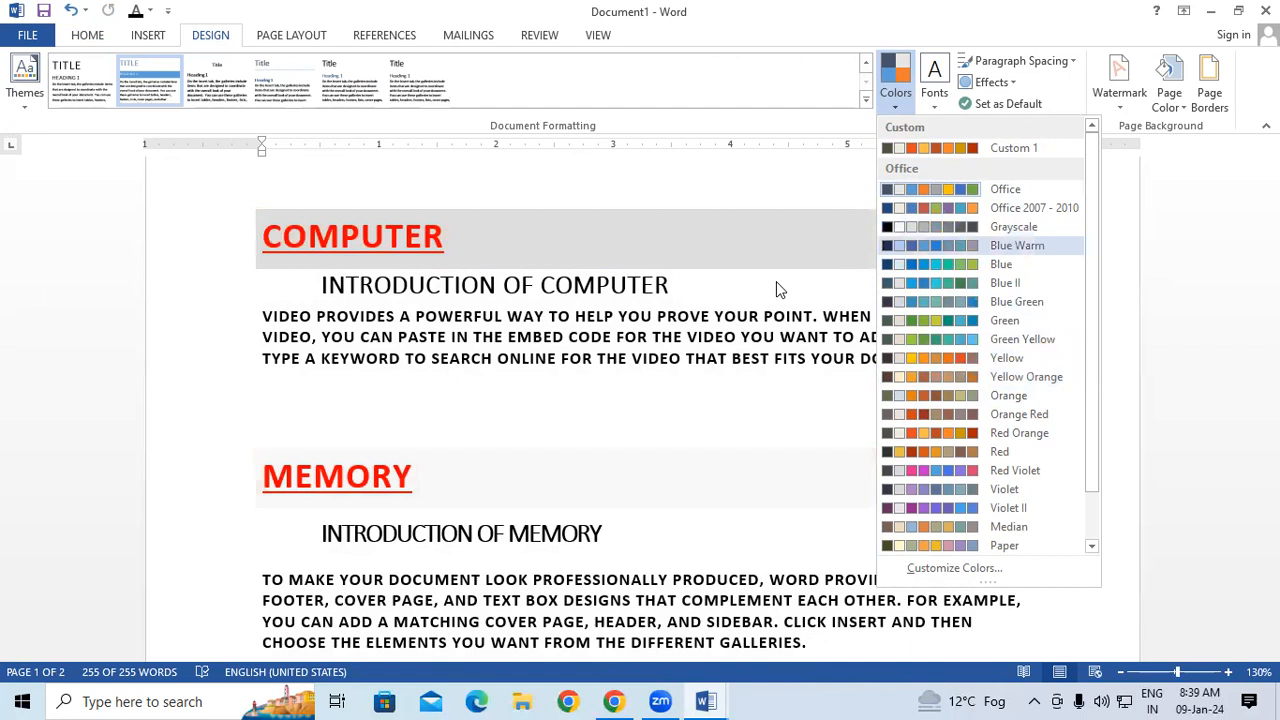
left_click(673, 354)
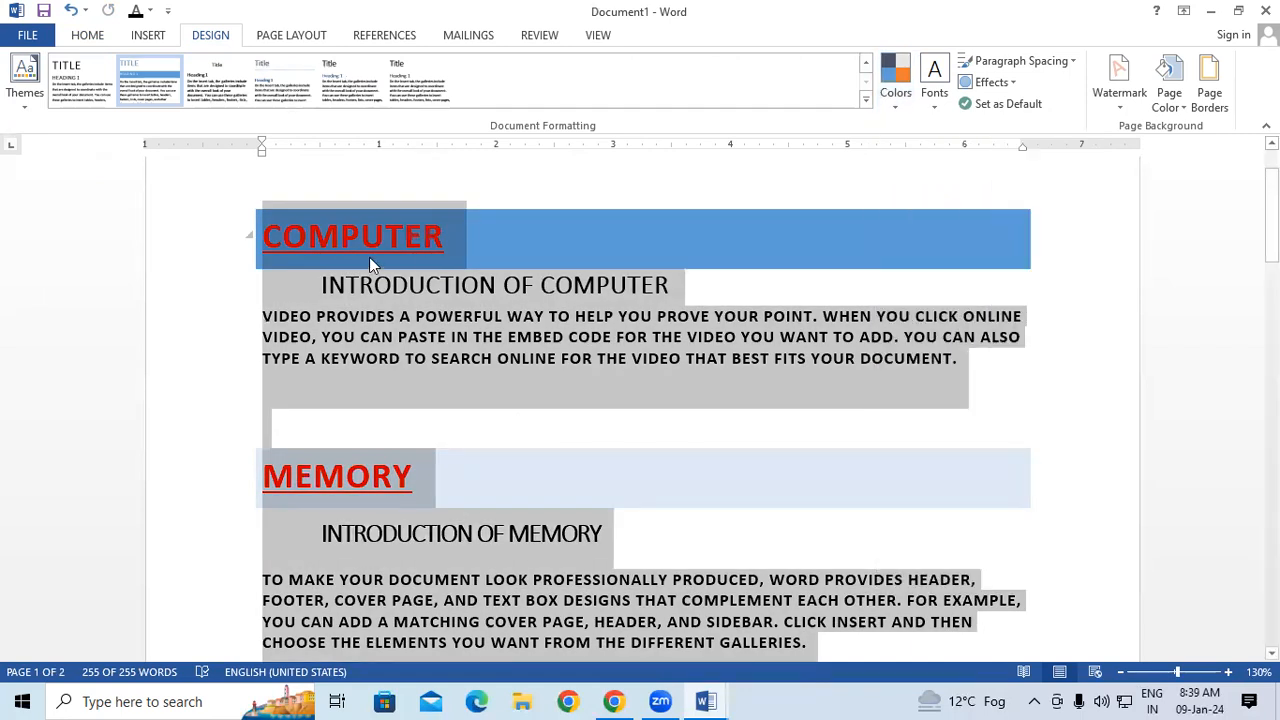
left_click(26, 80)
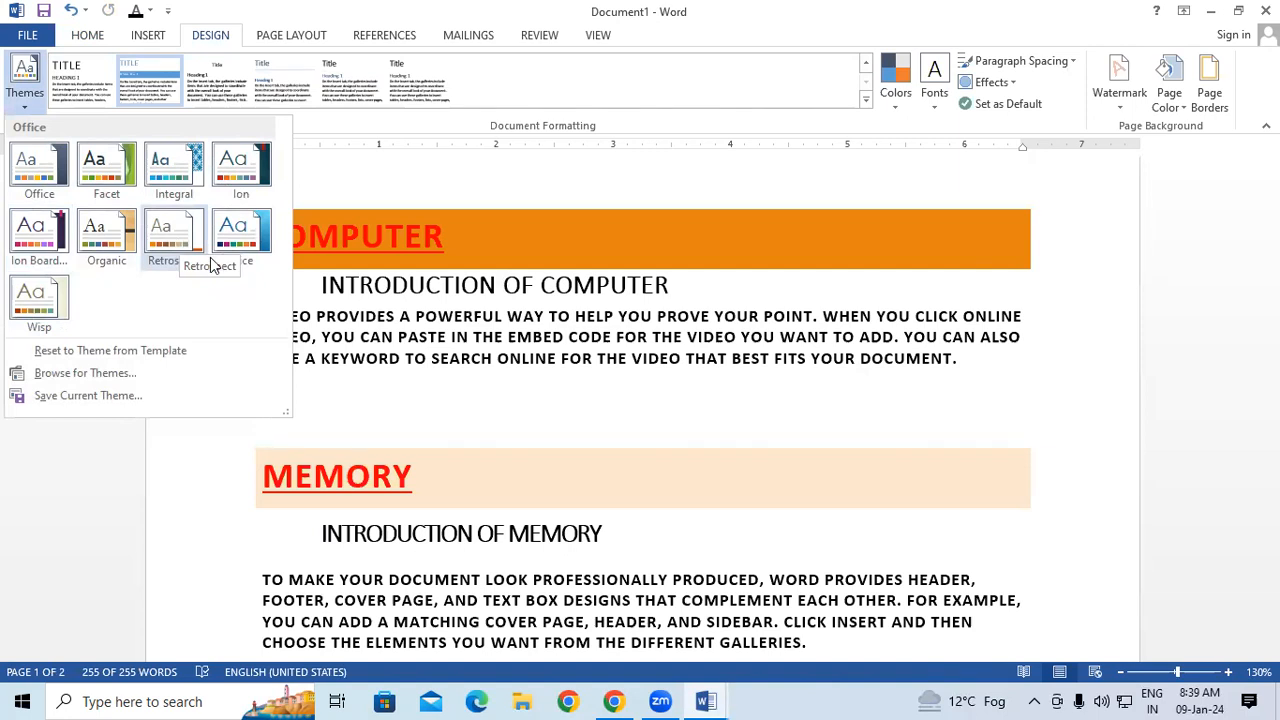
left_click(885, 467)
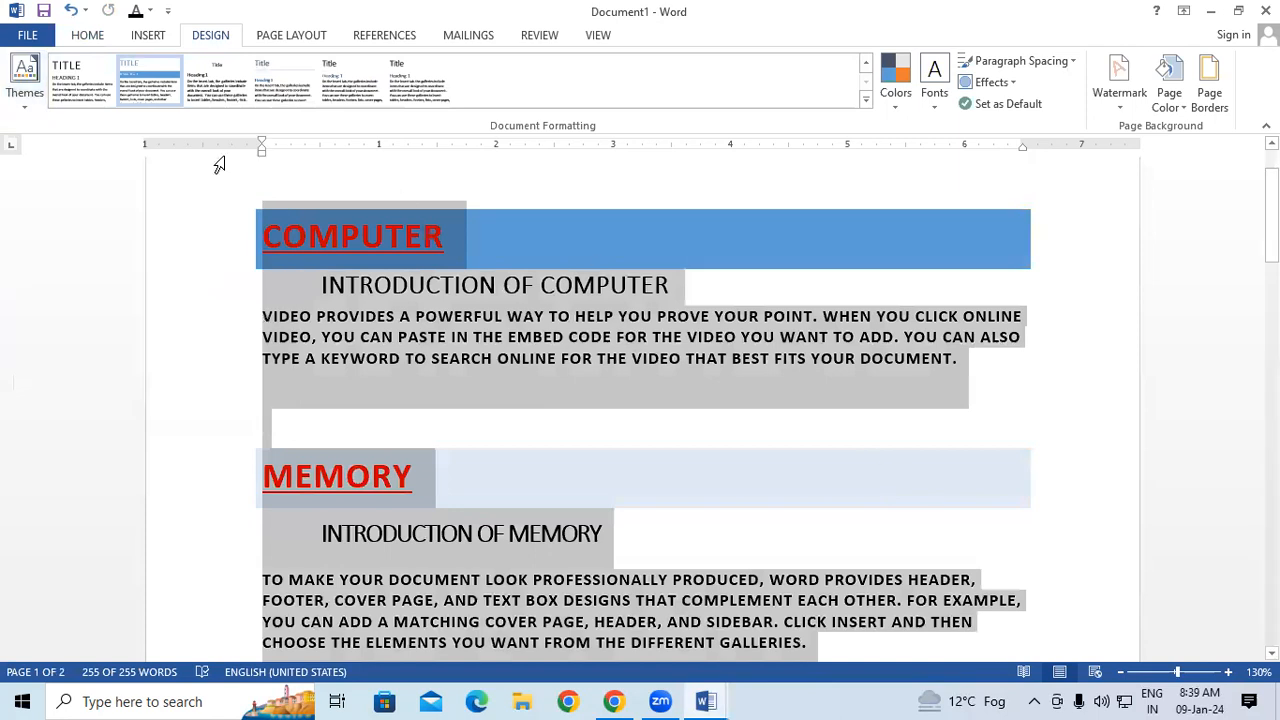
Search the document for the word "DOCUMENT", review the highlighted matches and close the search.
left_click(89, 35)
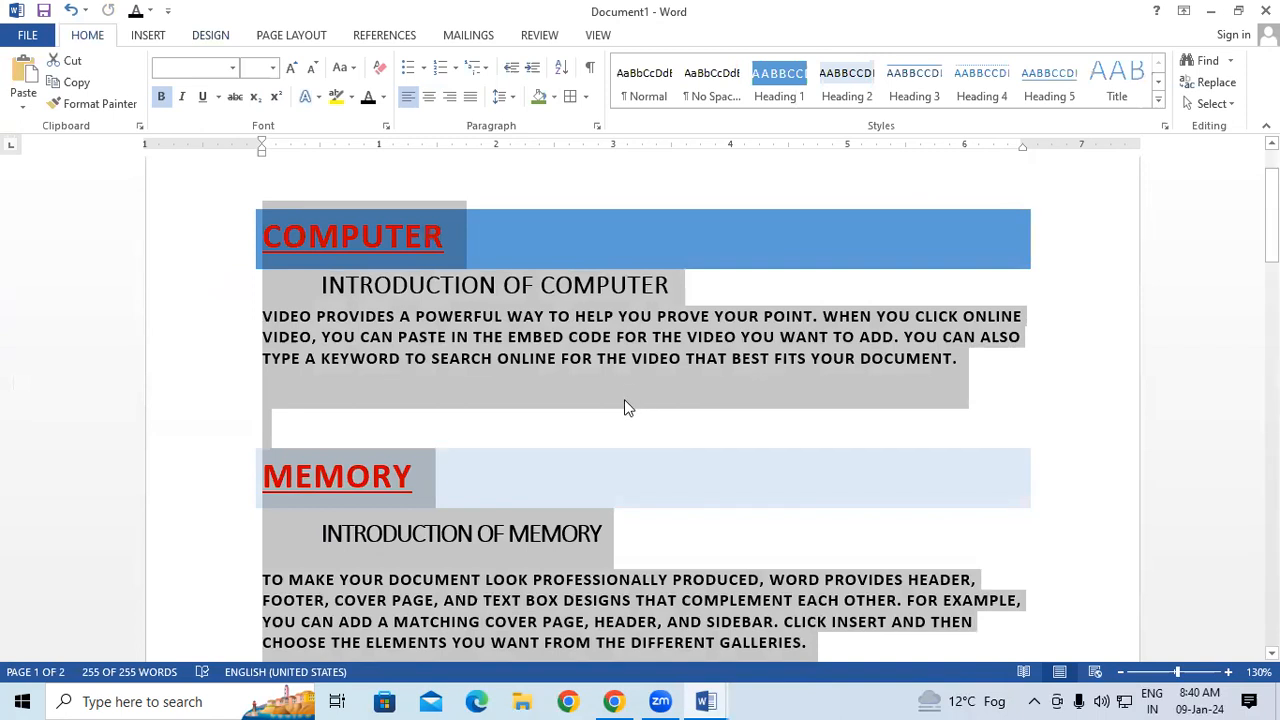
key("ctrl+f")
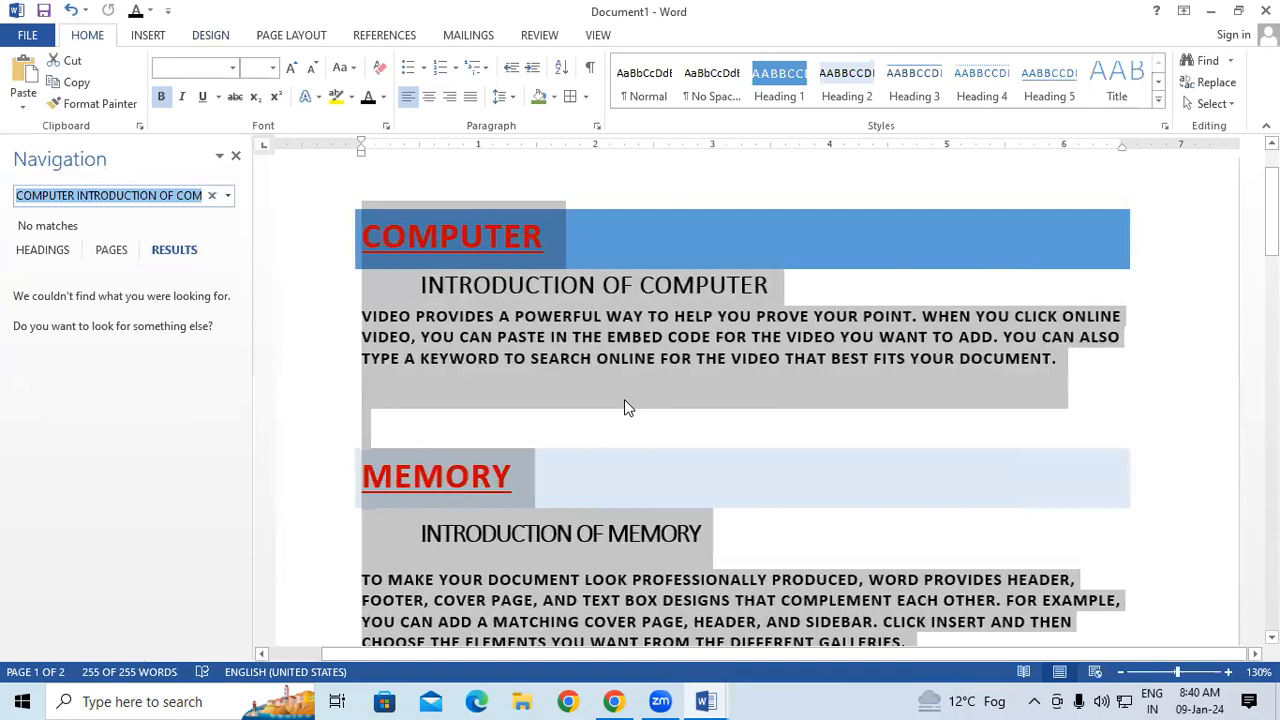
type("DOC")
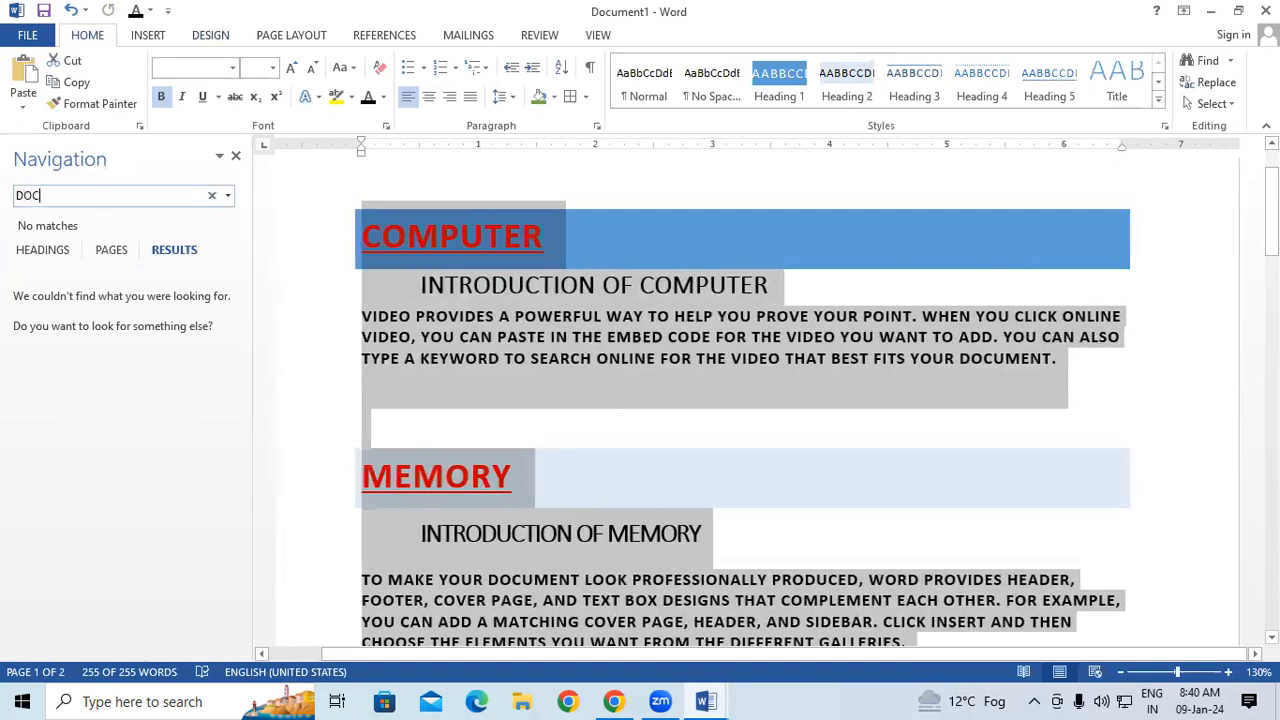
type("UMENT")
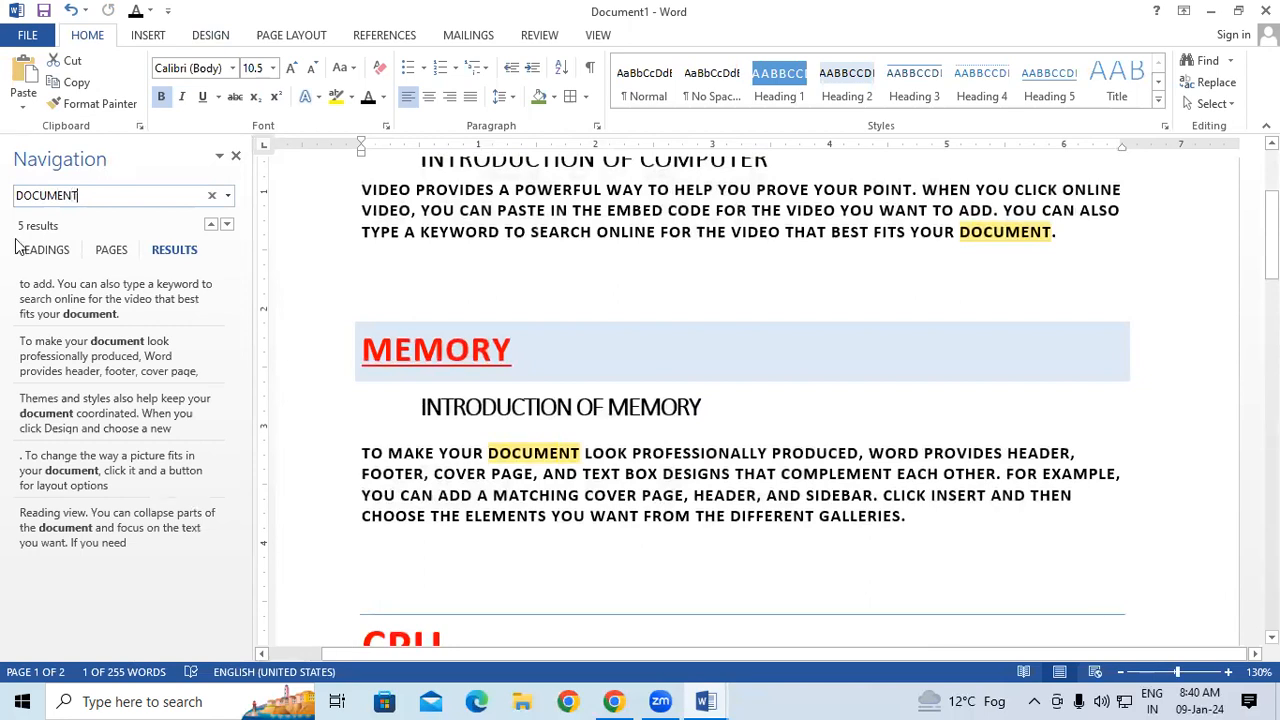
left_click(236, 156)
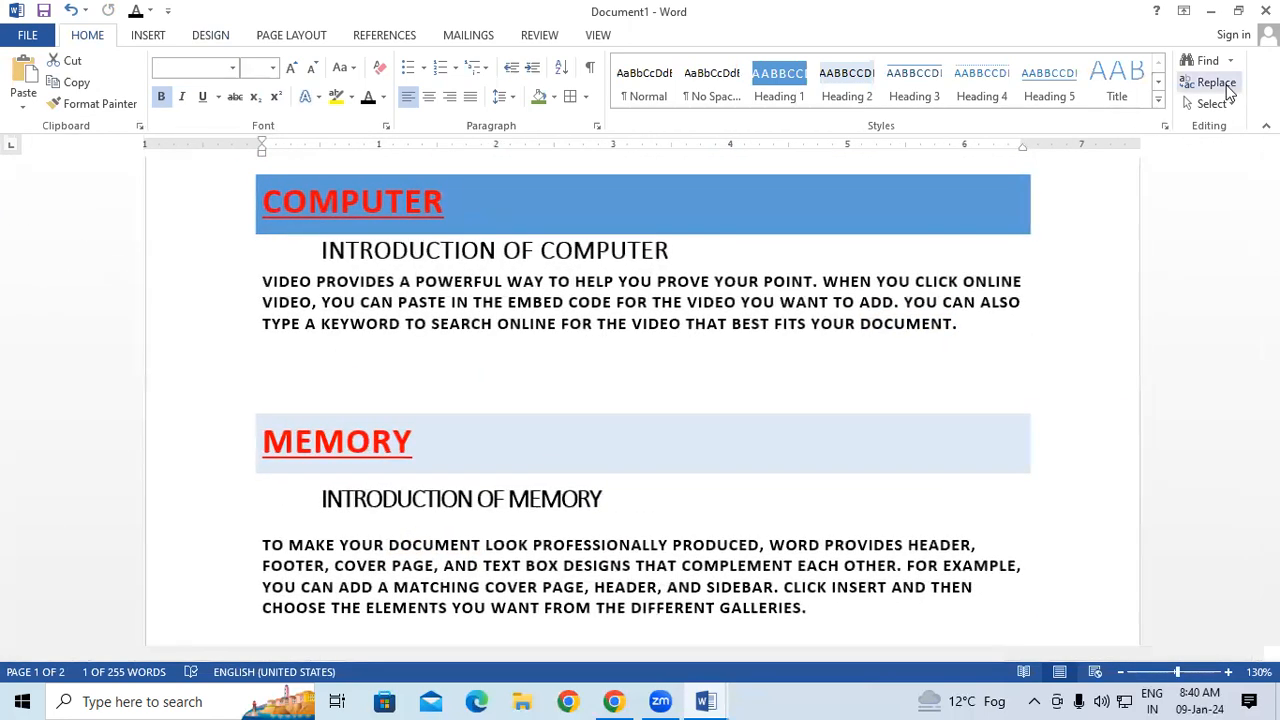
Look at the replace settings for the word "DOCUMENT", close them without replacing anything and deselect the text.
left_click(1211, 83)
left_click(517, 388)
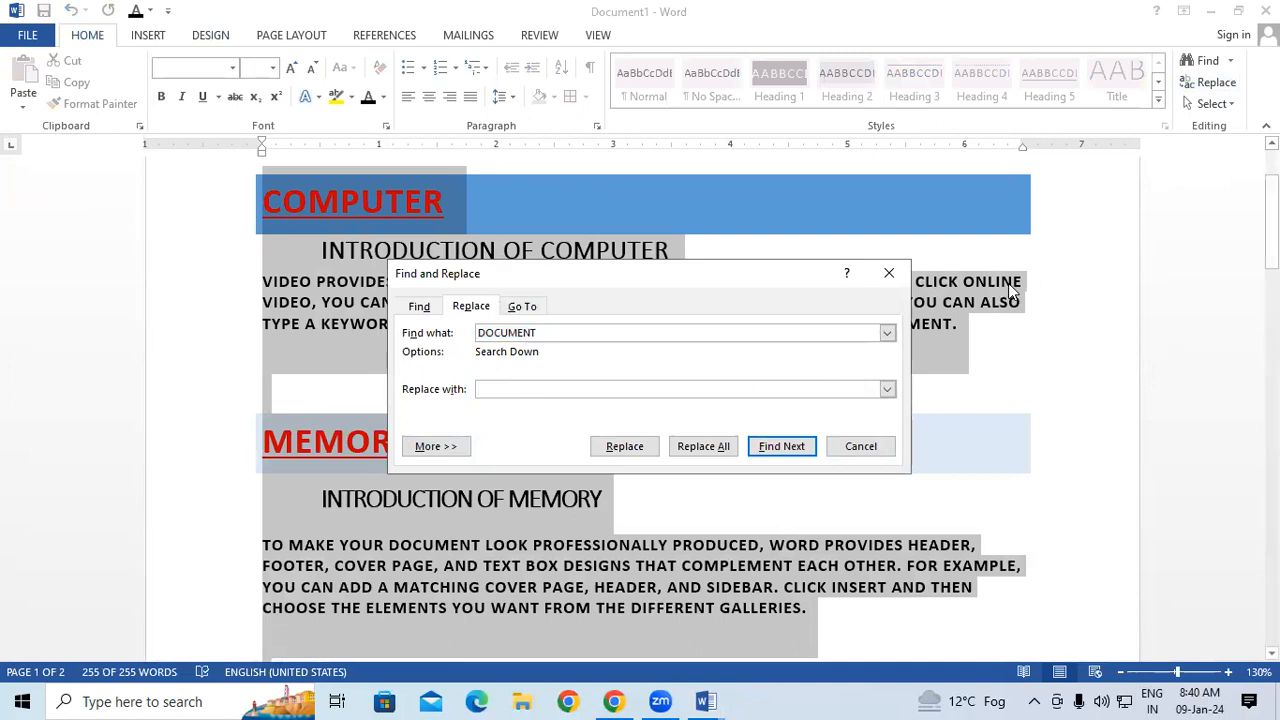
left_click(888, 272)
left_click(970, 385)
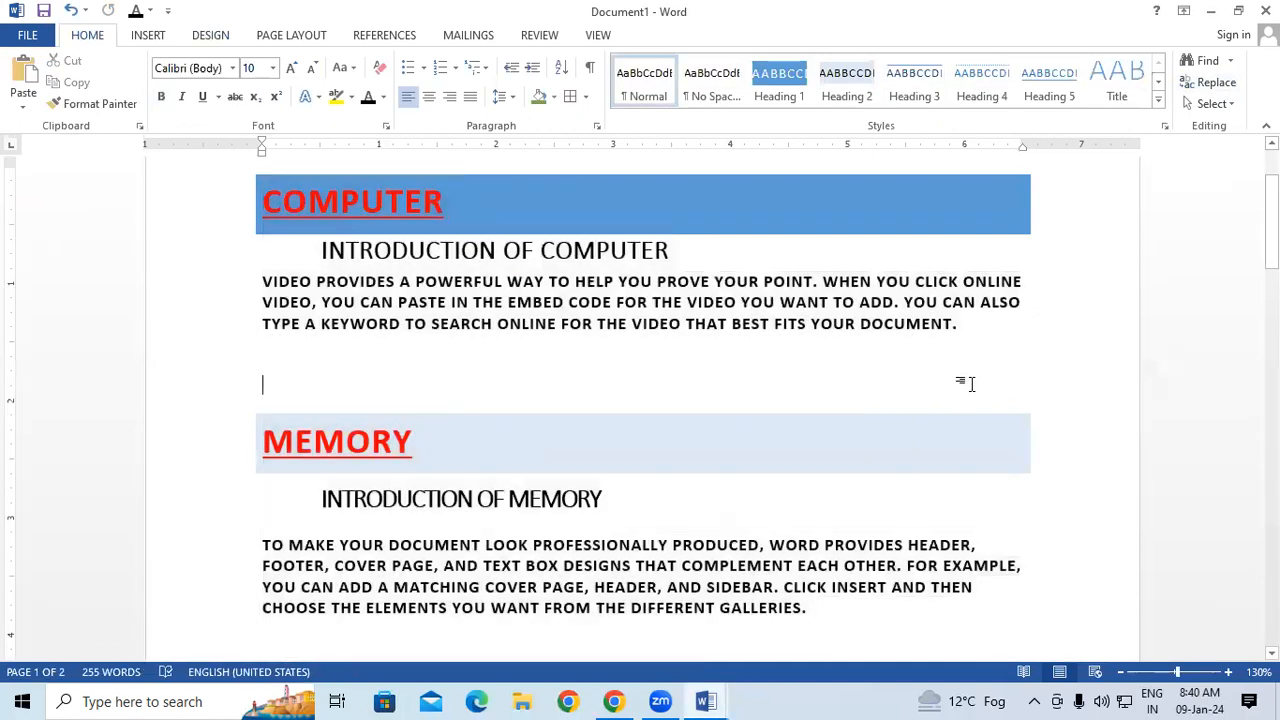
Select all the document's text with Select All, glance at the replace and selection options, and clear the selection.
left_click(1231, 106)
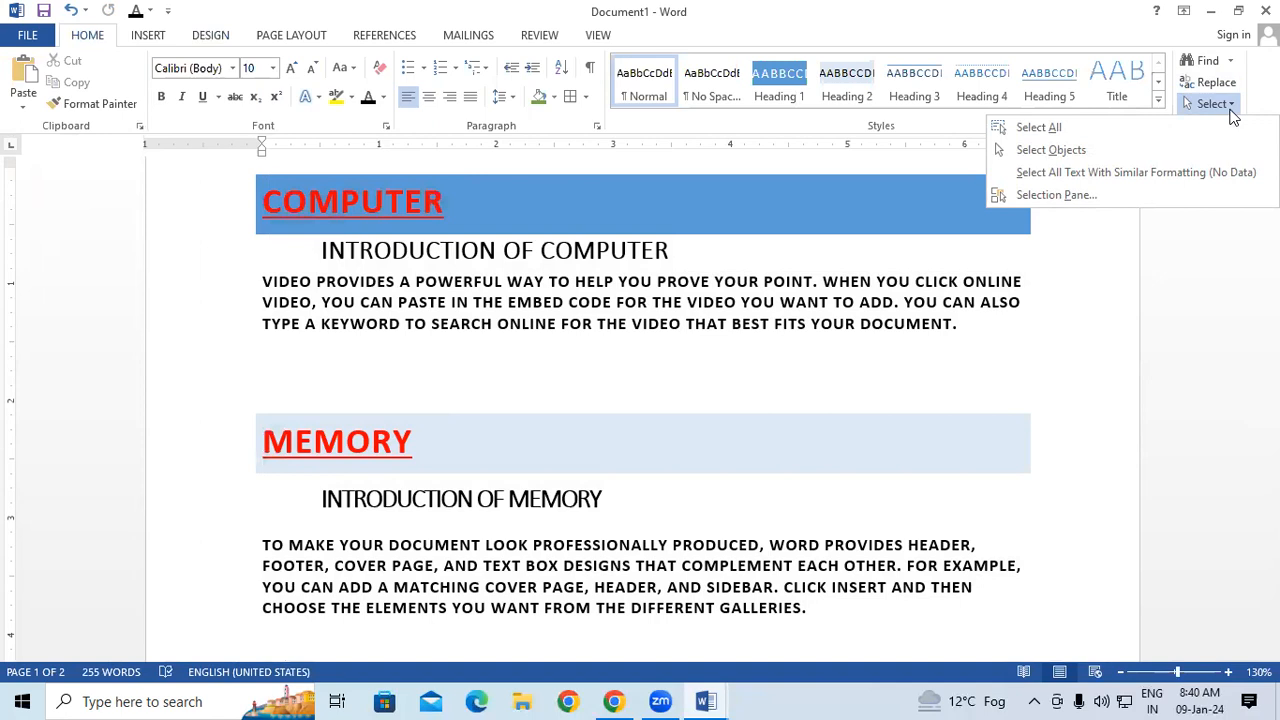
left_click(1111, 128)
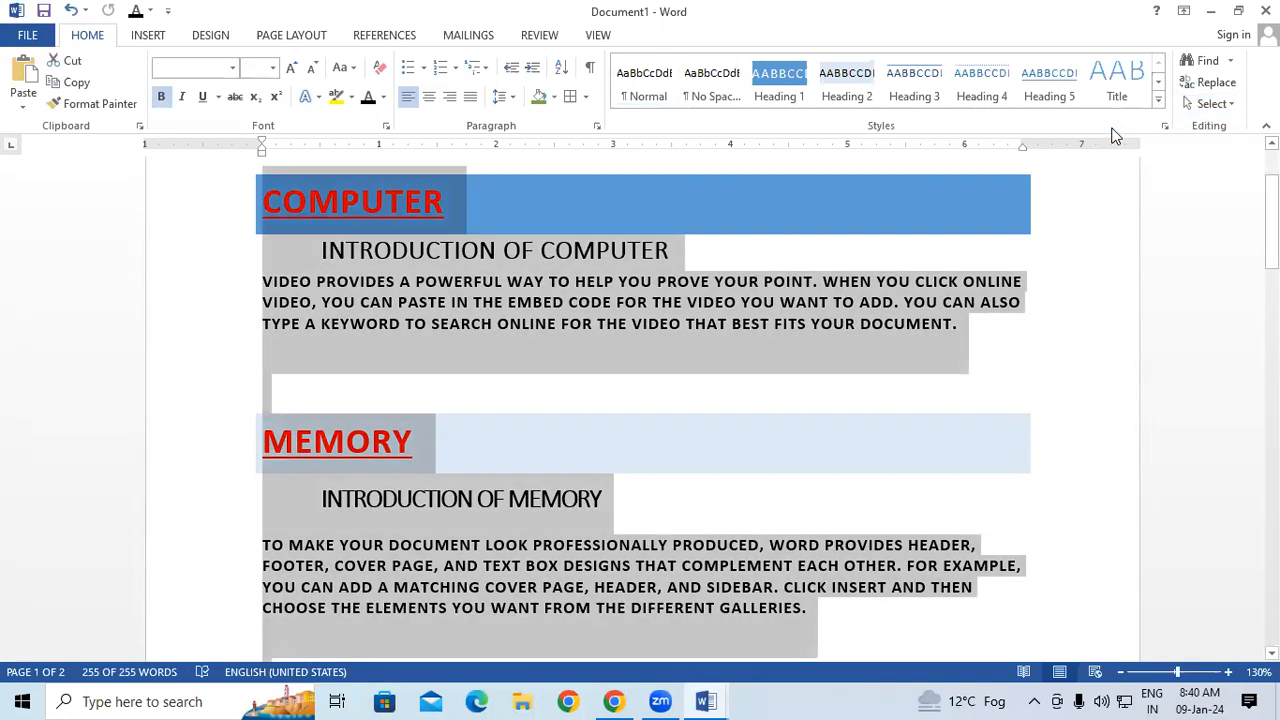
left_click(1210, 82)
left_click(889, 273)
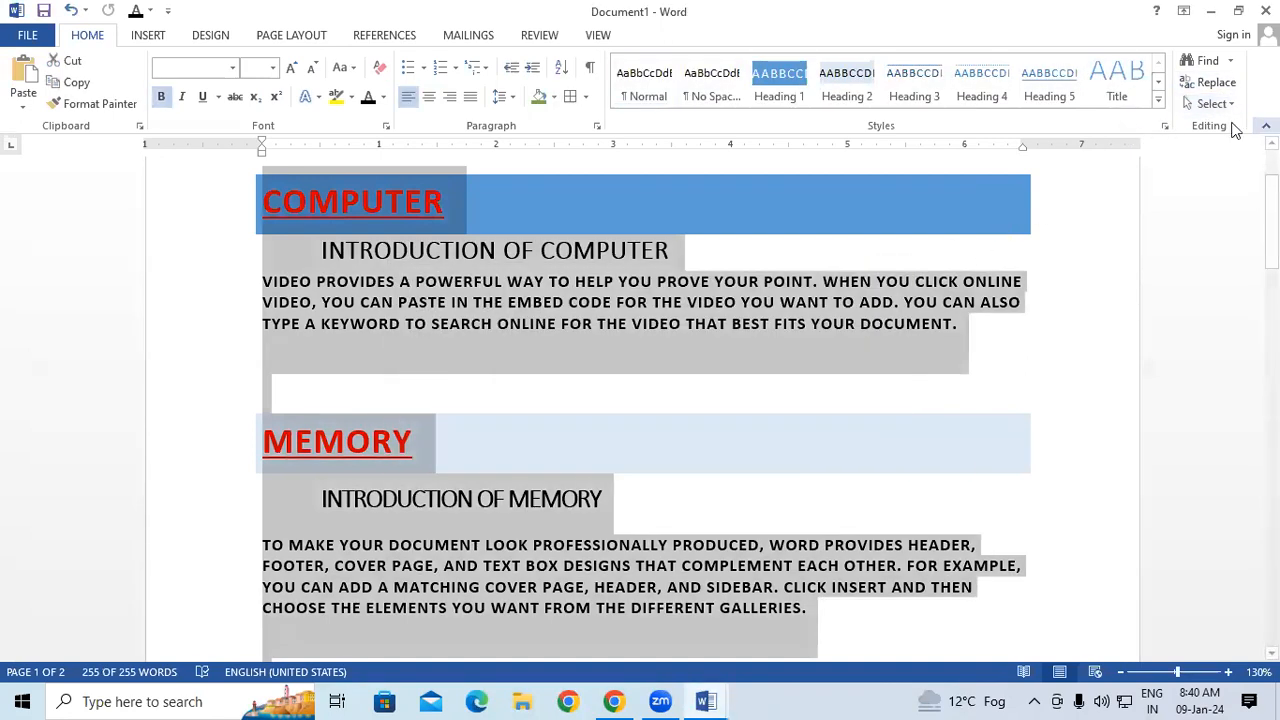
left_click(1203, 105)
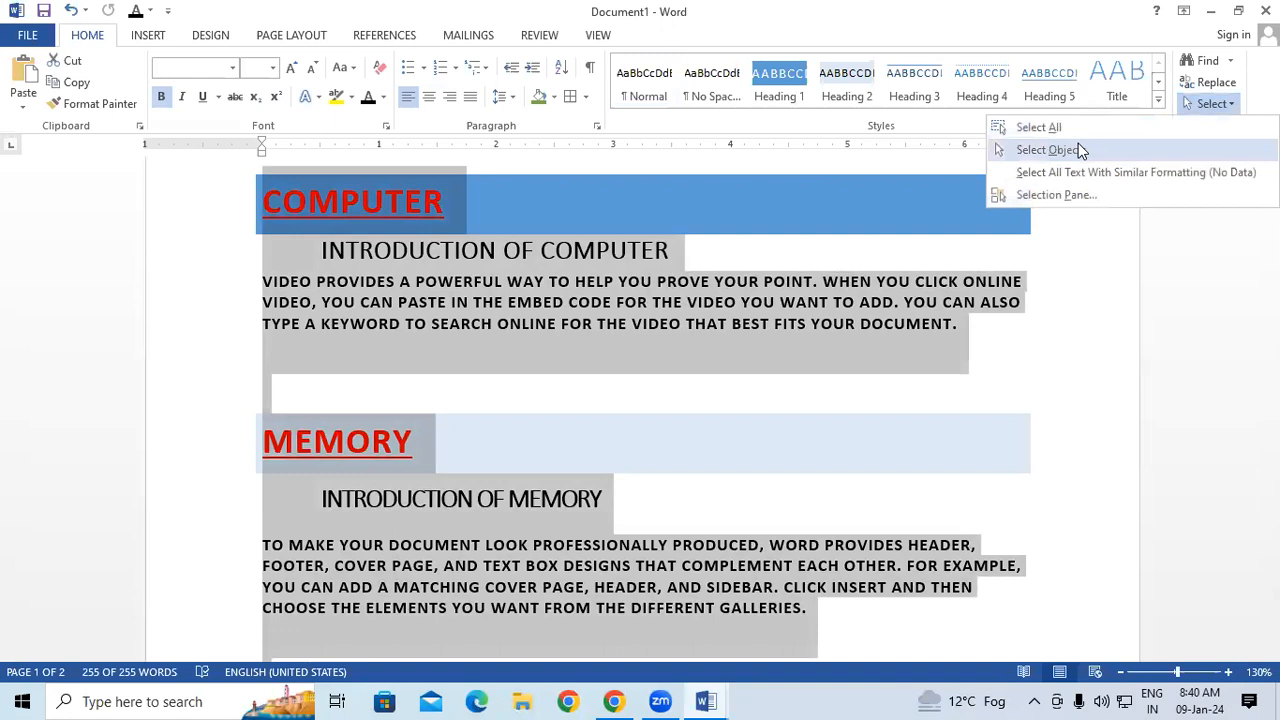
left_click(1029, 409)
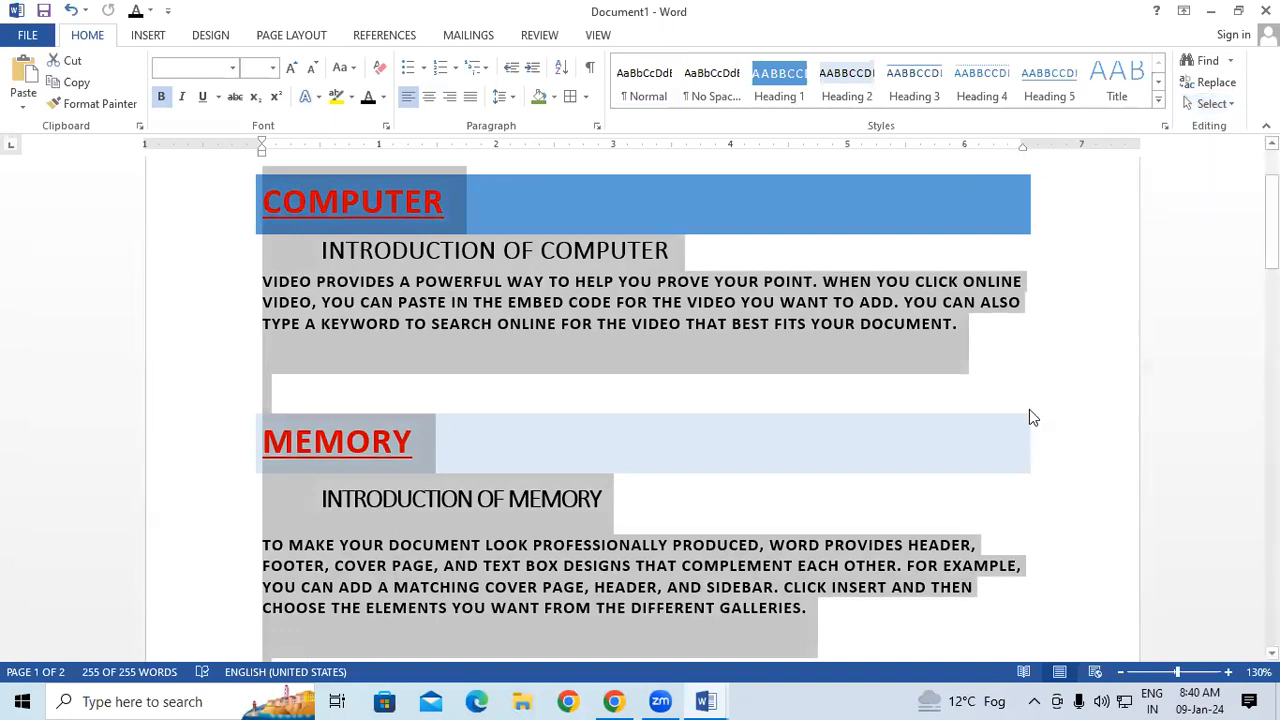
double_click(1034, 353)
left_click(1025, 261)
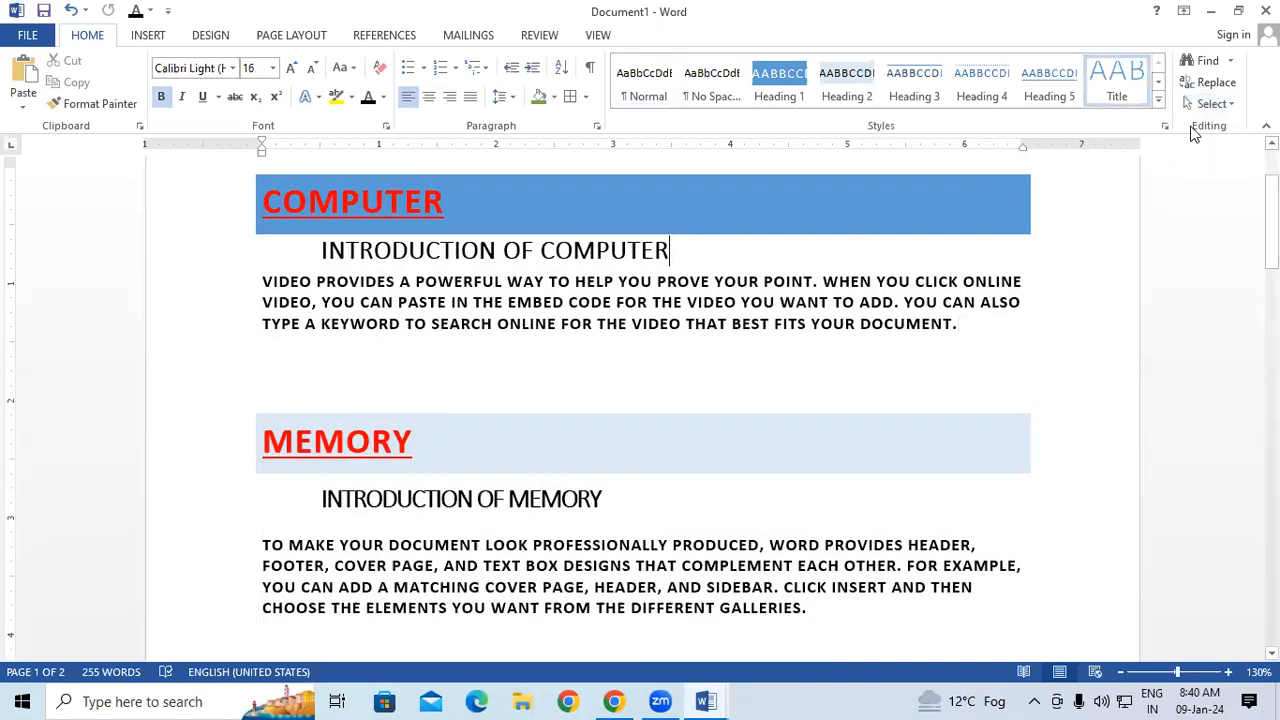
Turn on Select Objects and try to select areas around the COMPUTER and MEMORY sections.
left_click(1195, 103)
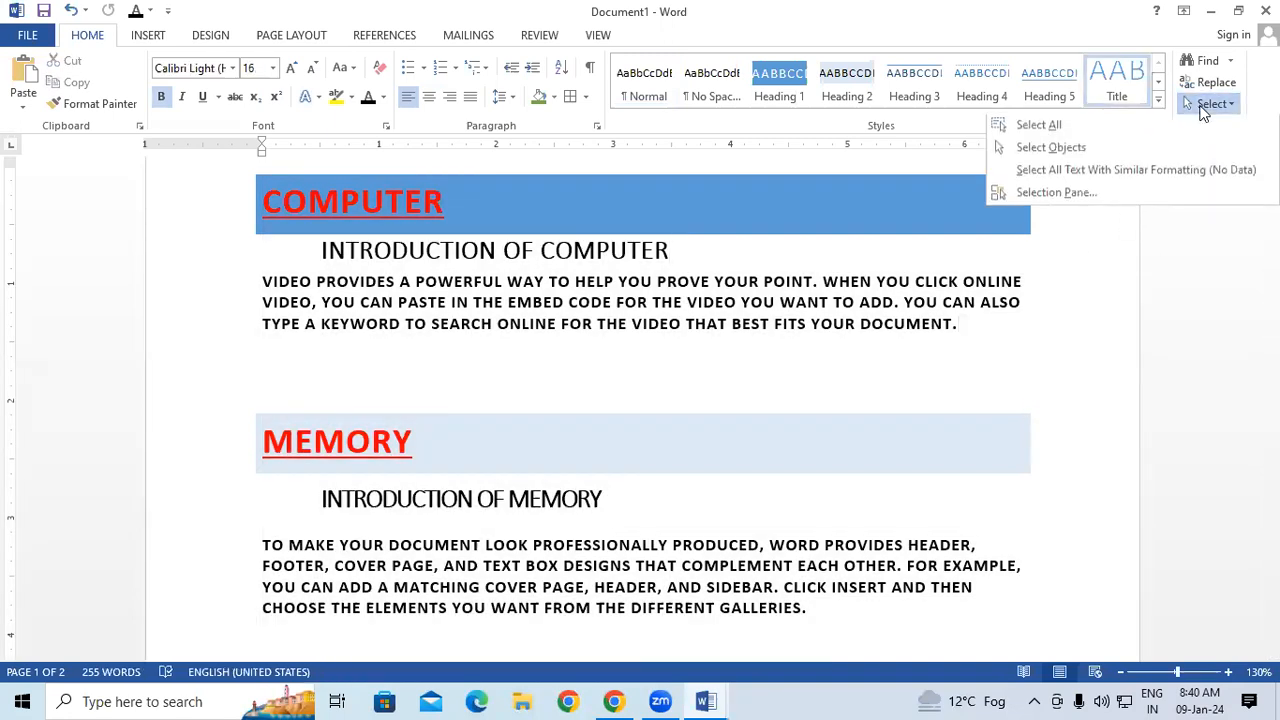
left_click(1070, 155)
left_click_drag(251, 259, 1012, 330)
left_click_drag(235, 390, 853, 591)
scroll(763, 395, "down", 1)
left_click_drag(383, 200, 880, 367)
left_click_drag(276, 379, 763, 559)
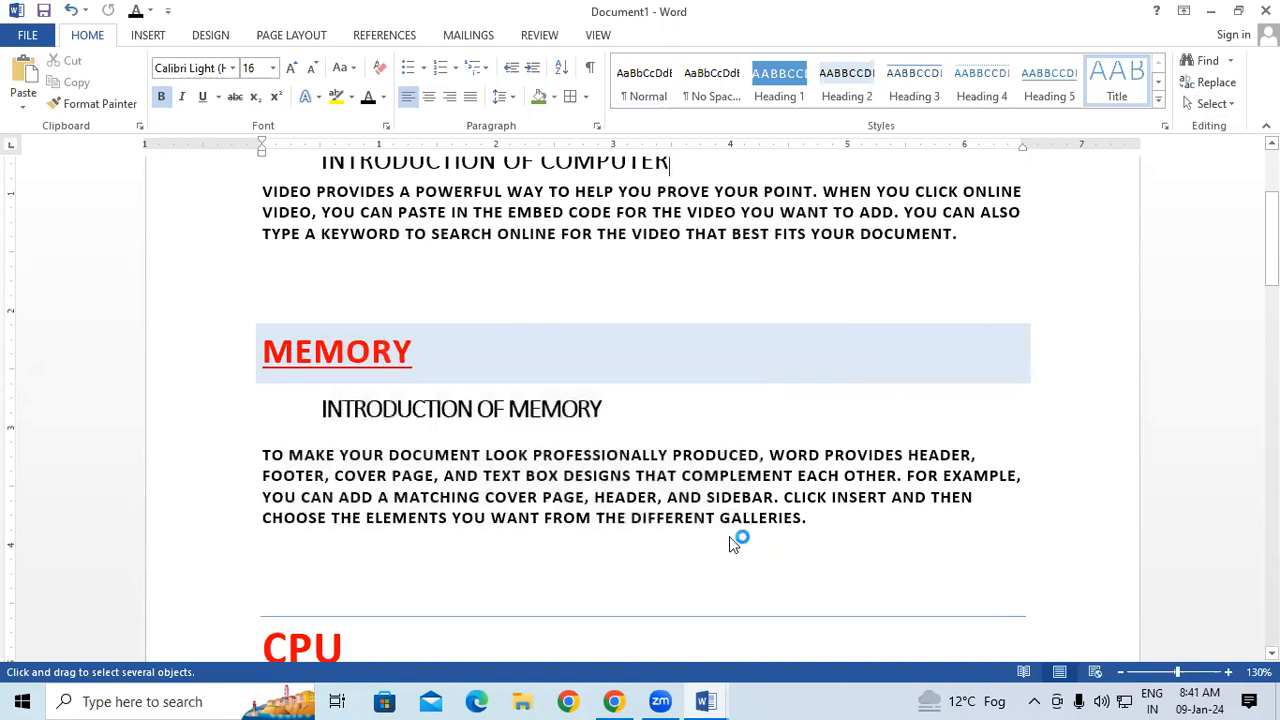
left_click(1211, 103)
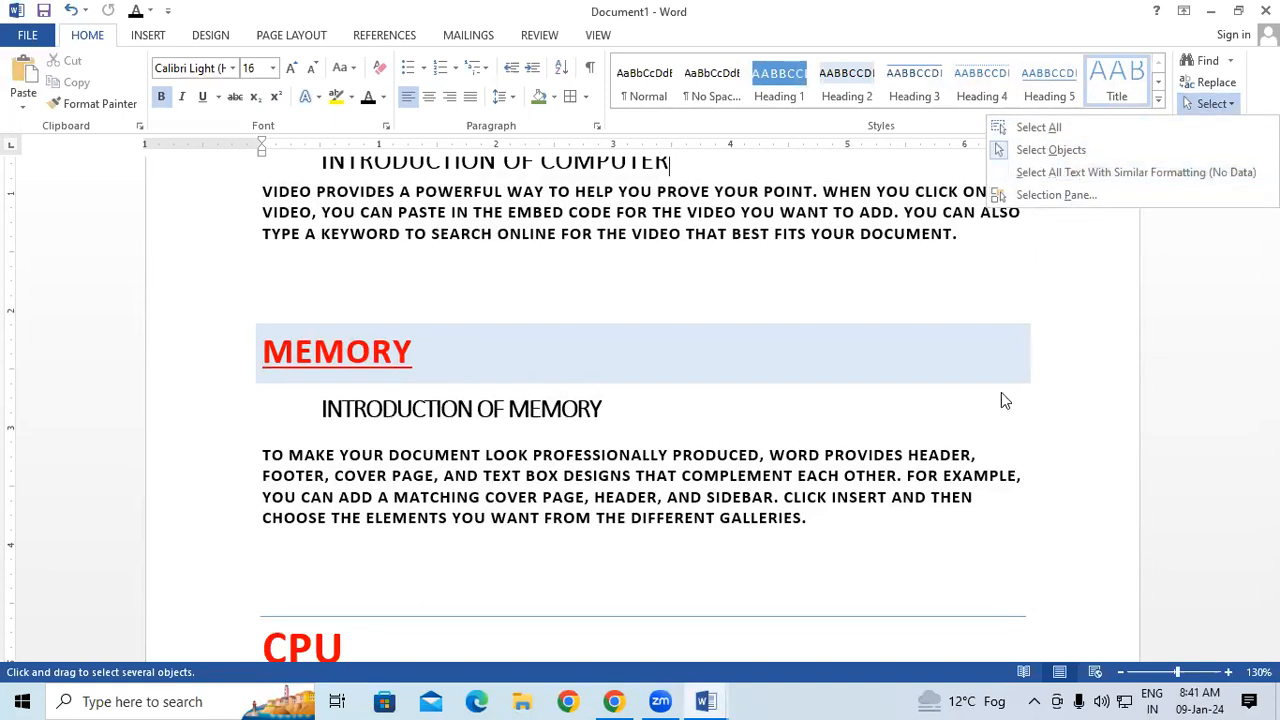
left_click(1029, 405)
scroll(1077, 384, "up", 3)
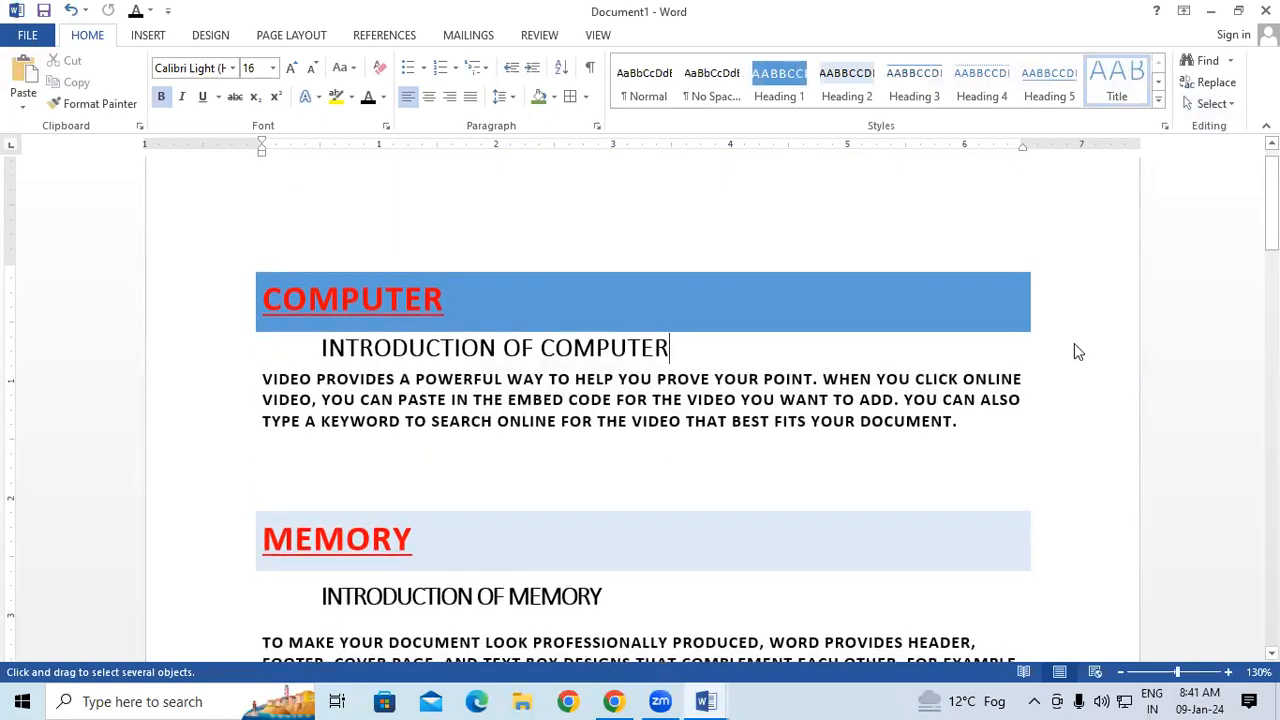
Select all text with formatting similar to the "INTRODUCTION OF COMPUTER" line and check the other sections for matching selections.
left_click(1213, 103)
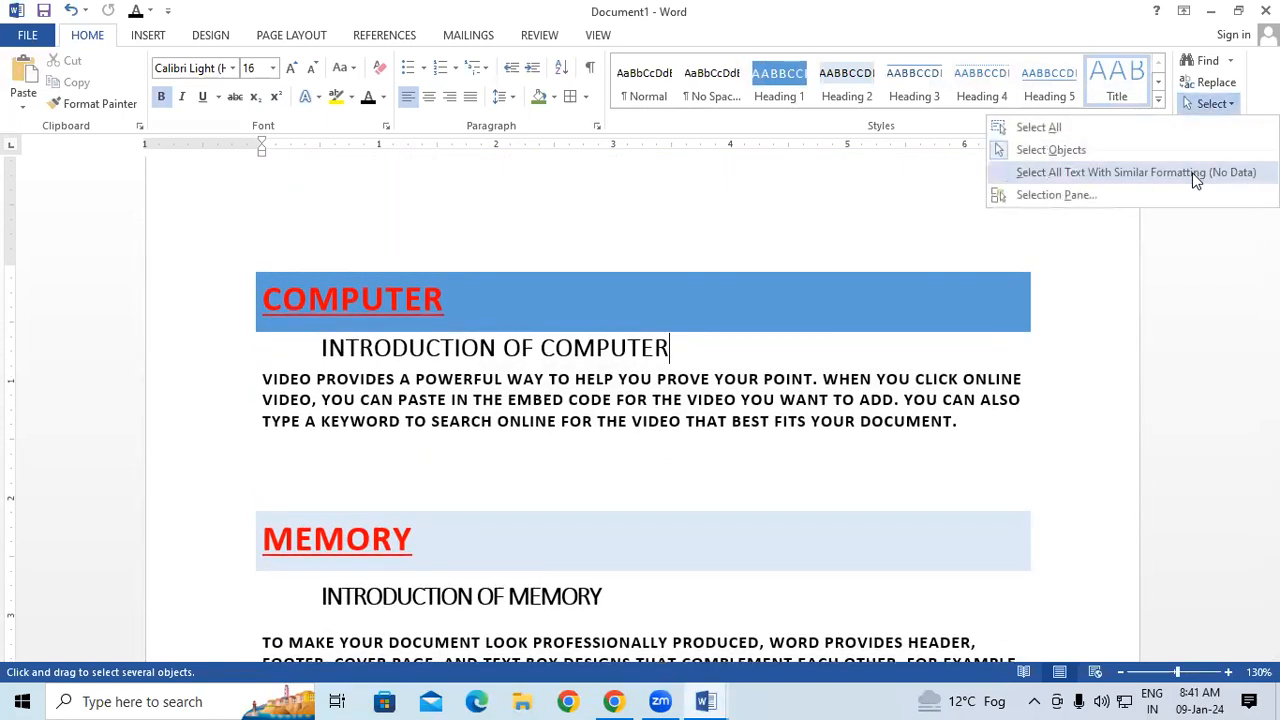
left_click(1193, 170)
scroll(834, 557, "down", 3)
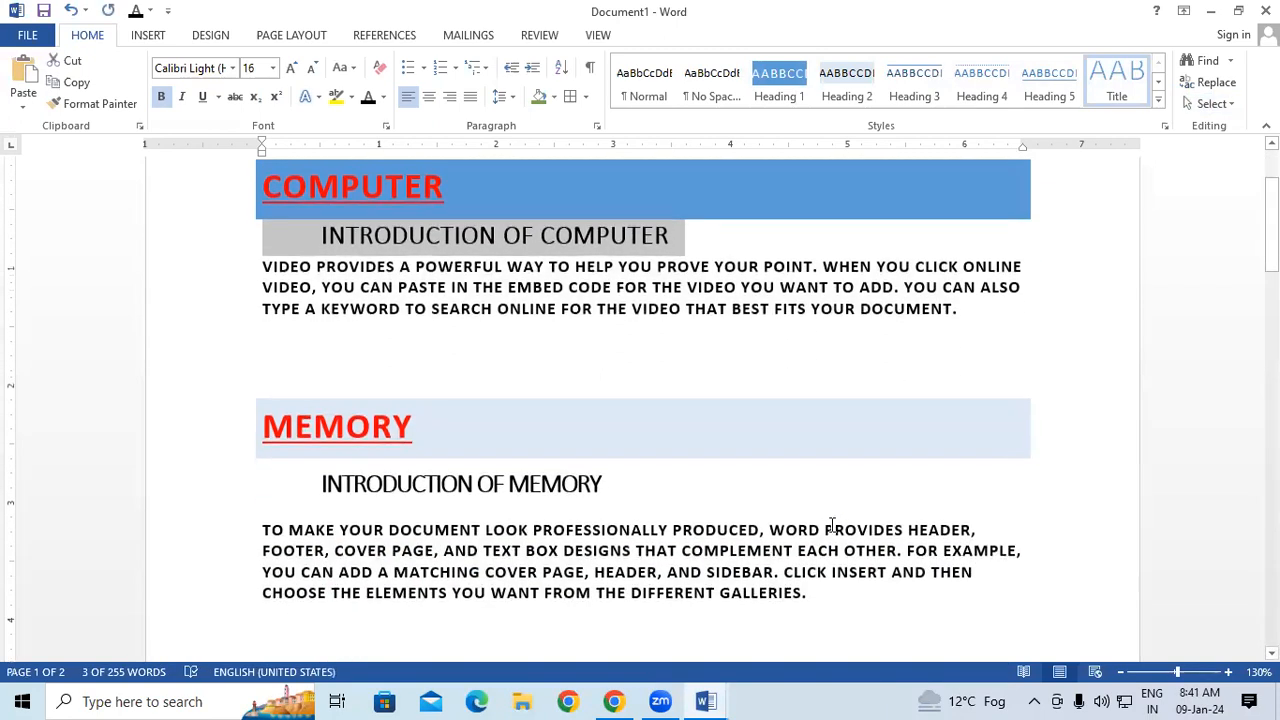
scroll(832, 522, "down", 5)
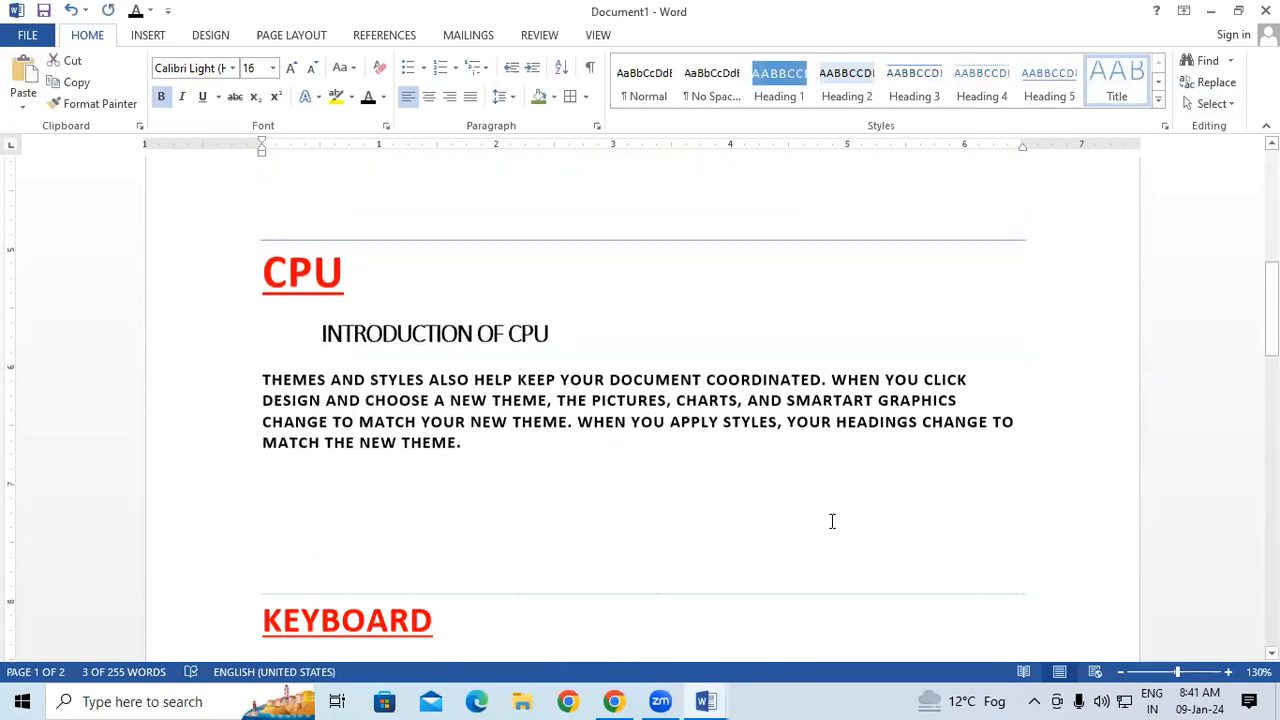
scroll(832, 521, "up", 6)
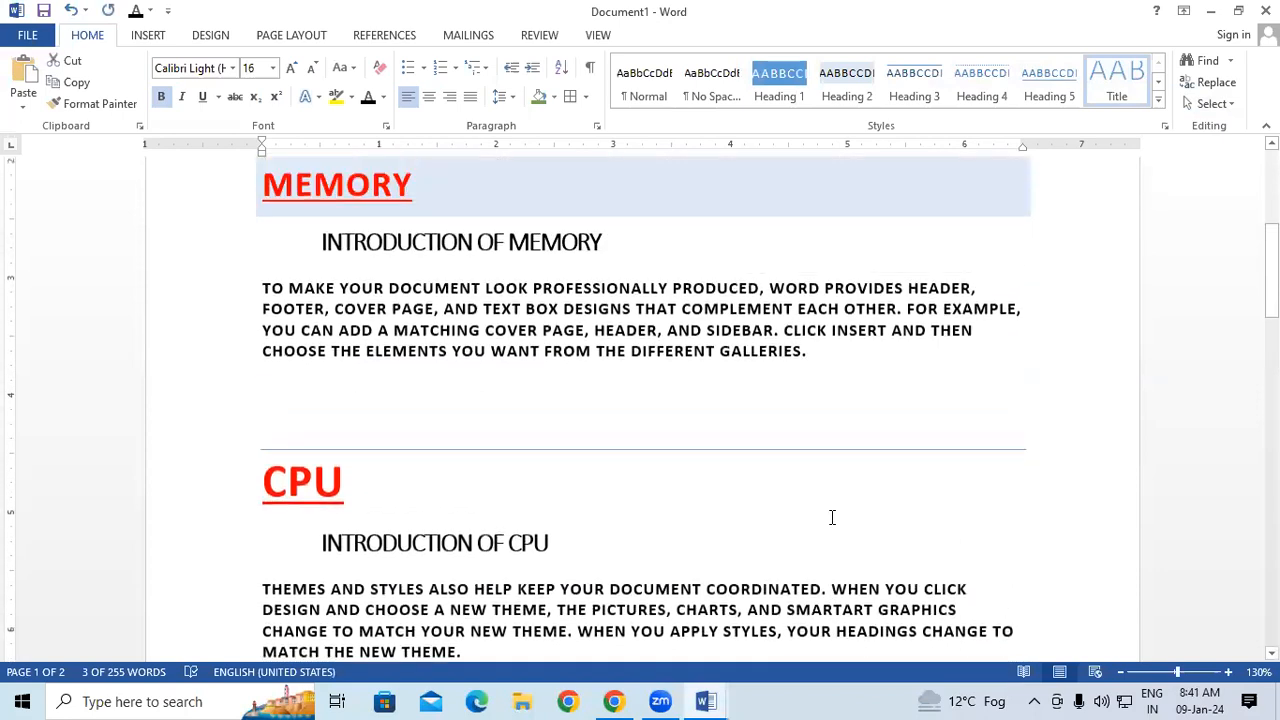
scroll(832, 518, "up", 2)
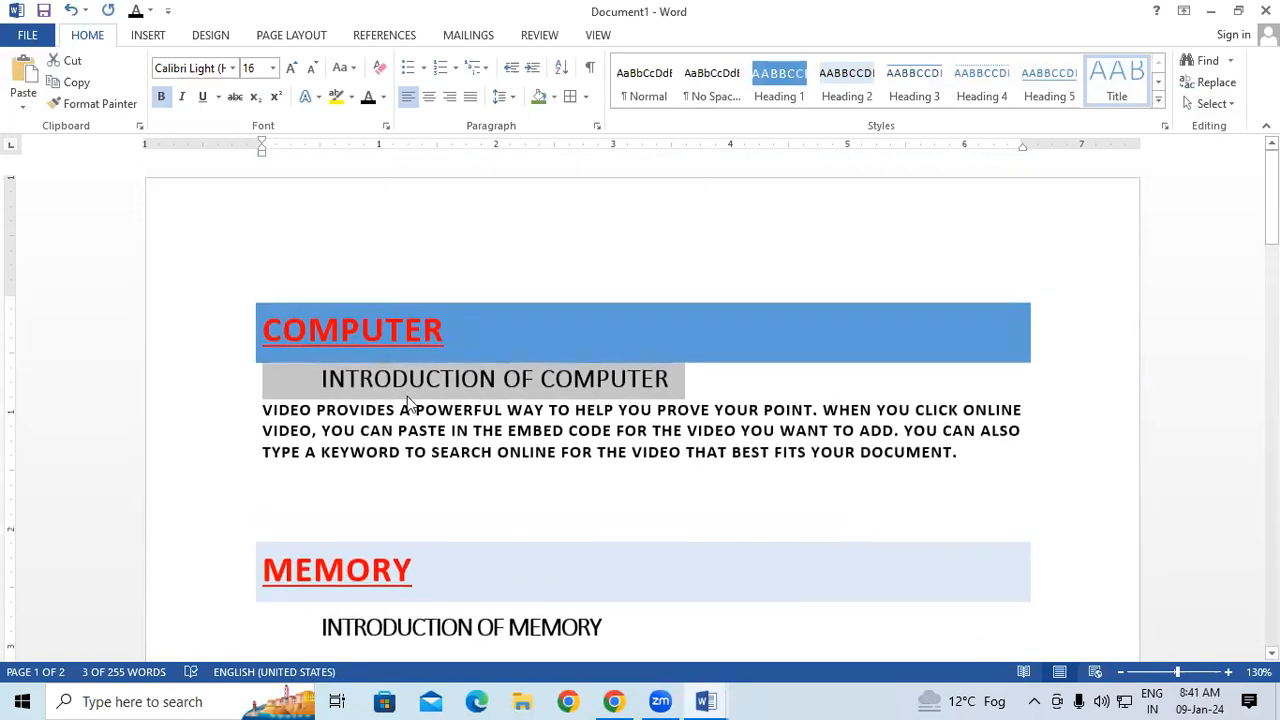
scroll(760, 522, "down", 2)
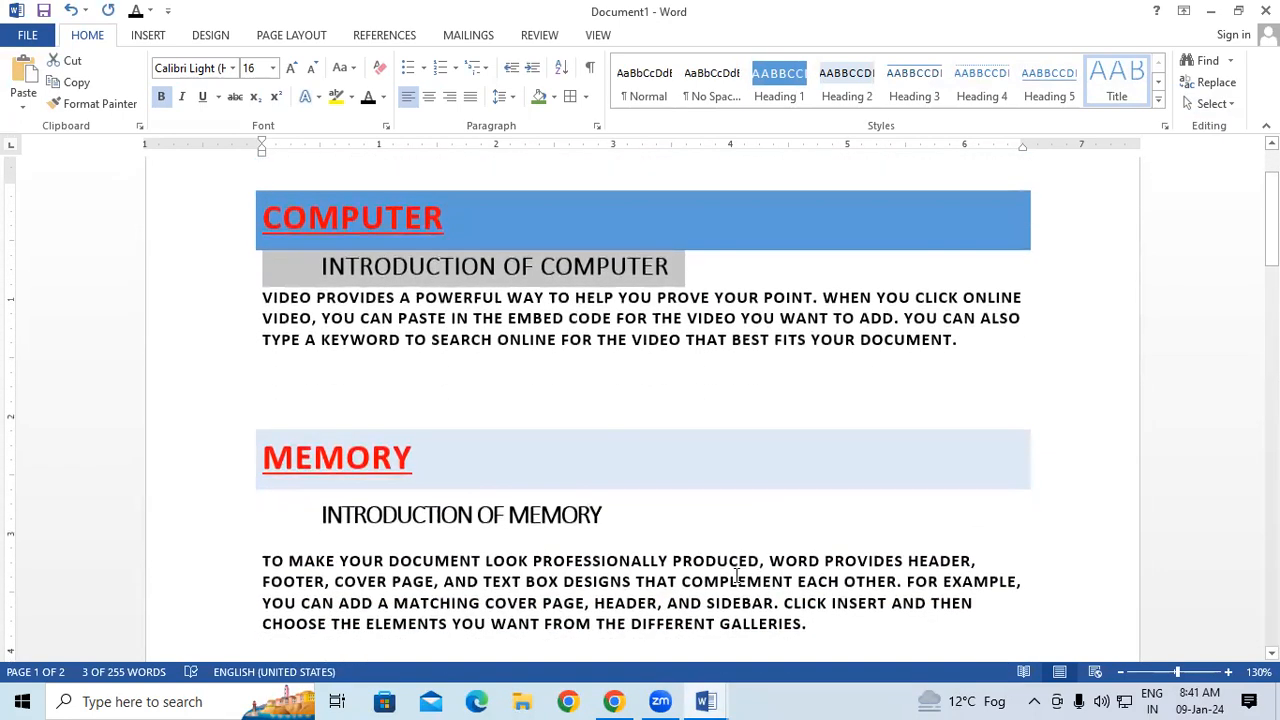
Switch to Document2 and deselect its sample text.
left_click(705, 700)
left_click(811, 618)
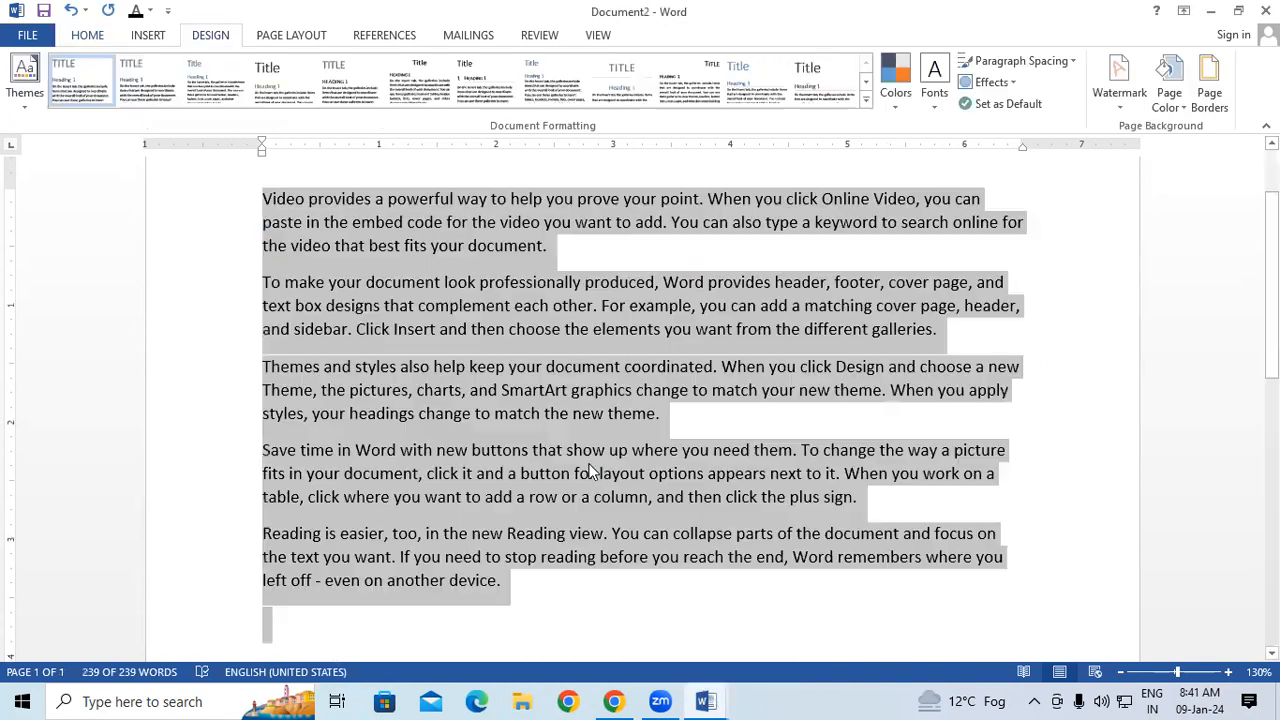
left_click(552, 470)
scroll(500, 438, "up", 2)
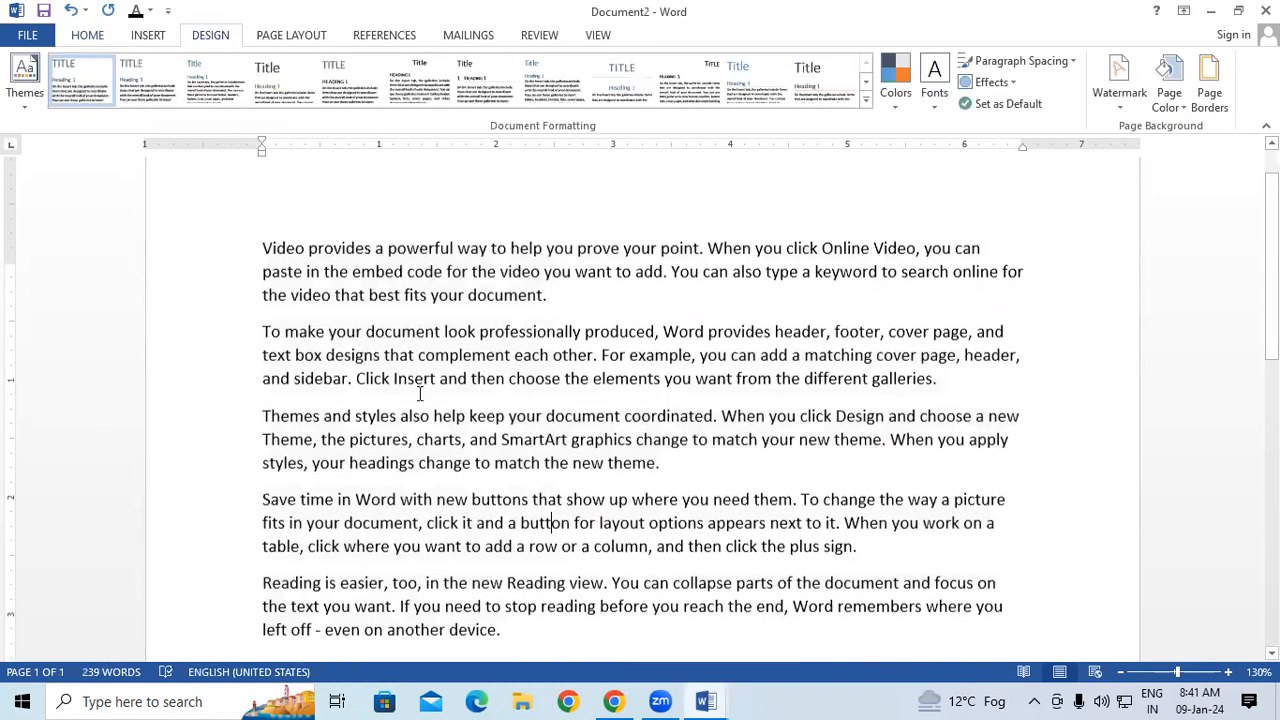
Format the first word "Video" of the opening paragraph as 20 pt, bold and red.
left_click_drag(266, 293, 306, 294)
left_click(100, 38)
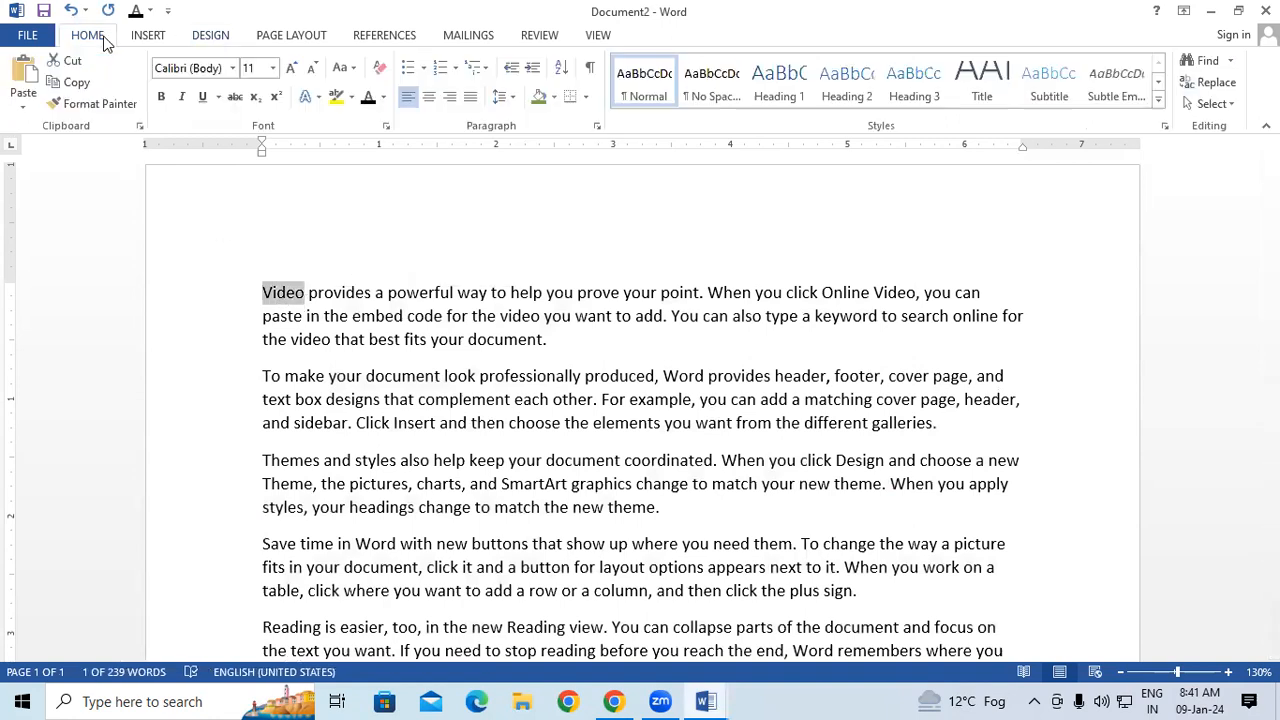
left_click(289, 68)
left_click(289, 68)
left_click(289, 68)
left_click(289, 68)
left_click(289, 68)
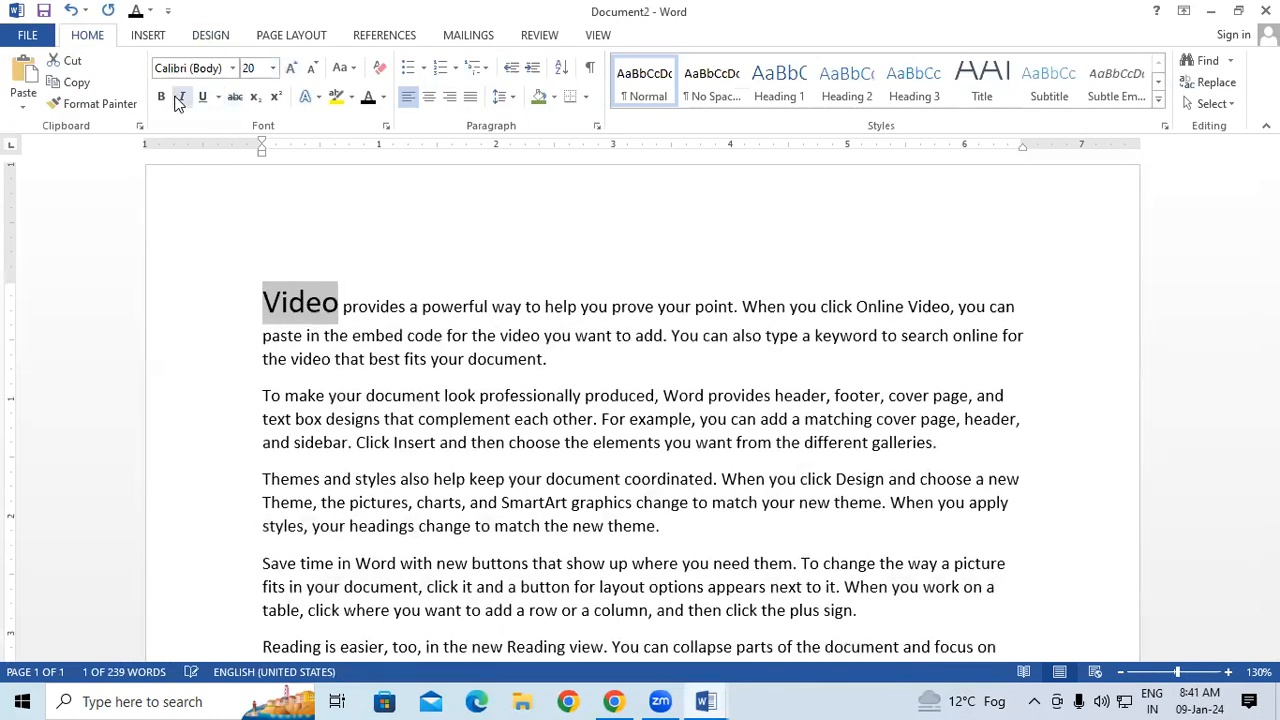
left_click(161, 96)
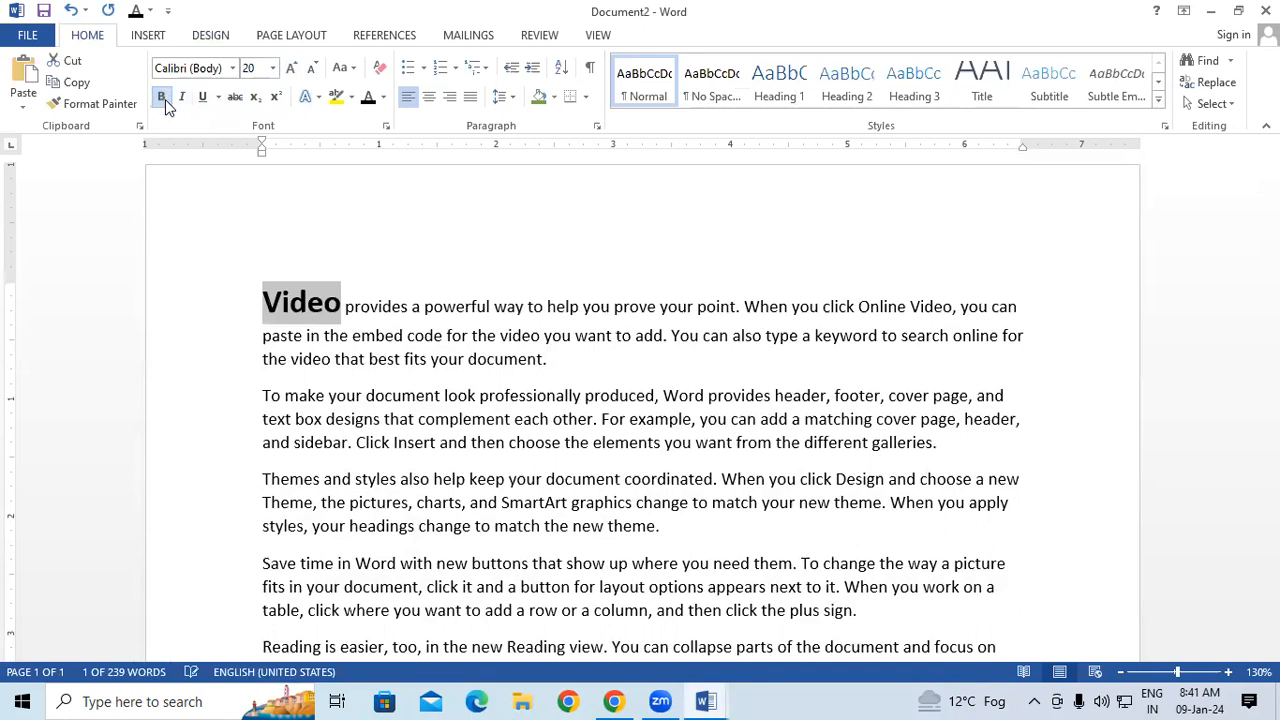
left_click(383, 97)
left_click(381, 267)
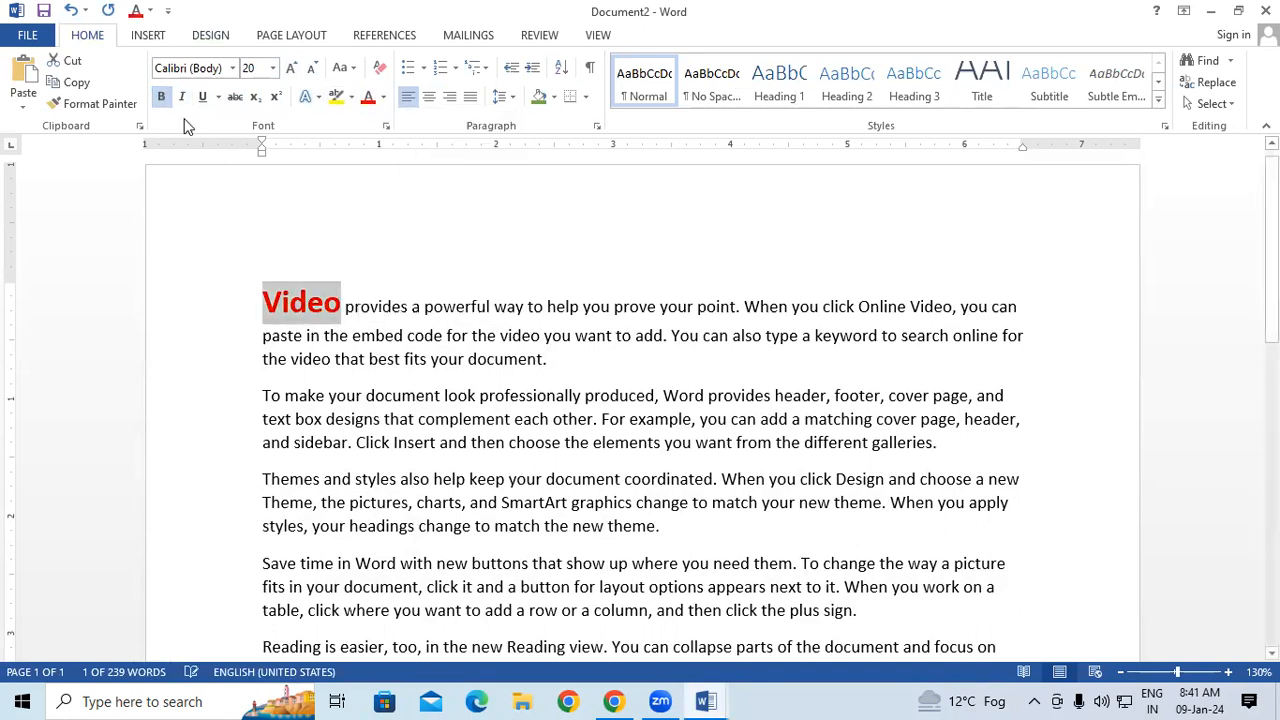
Change the first word "Video" of the opening paragraph to uppercase and underline it.
left_click(345, 67)
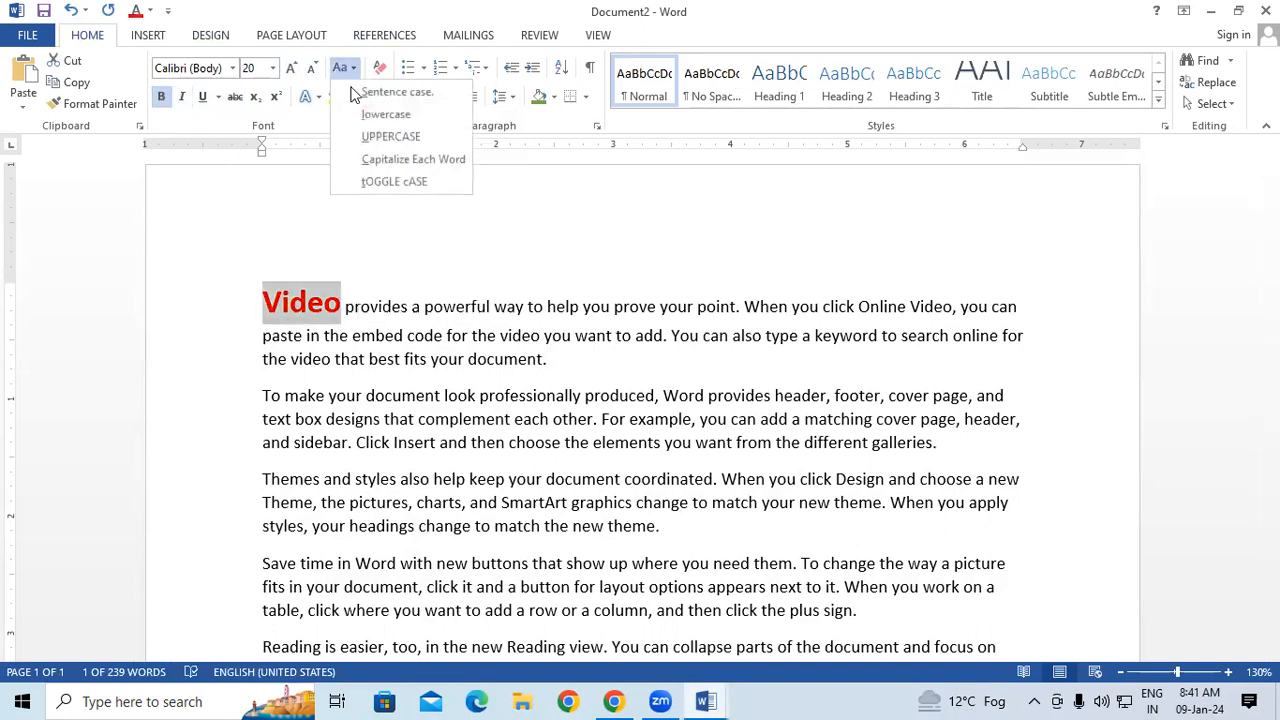
left_click(375, 137)
left_click(203, 100)
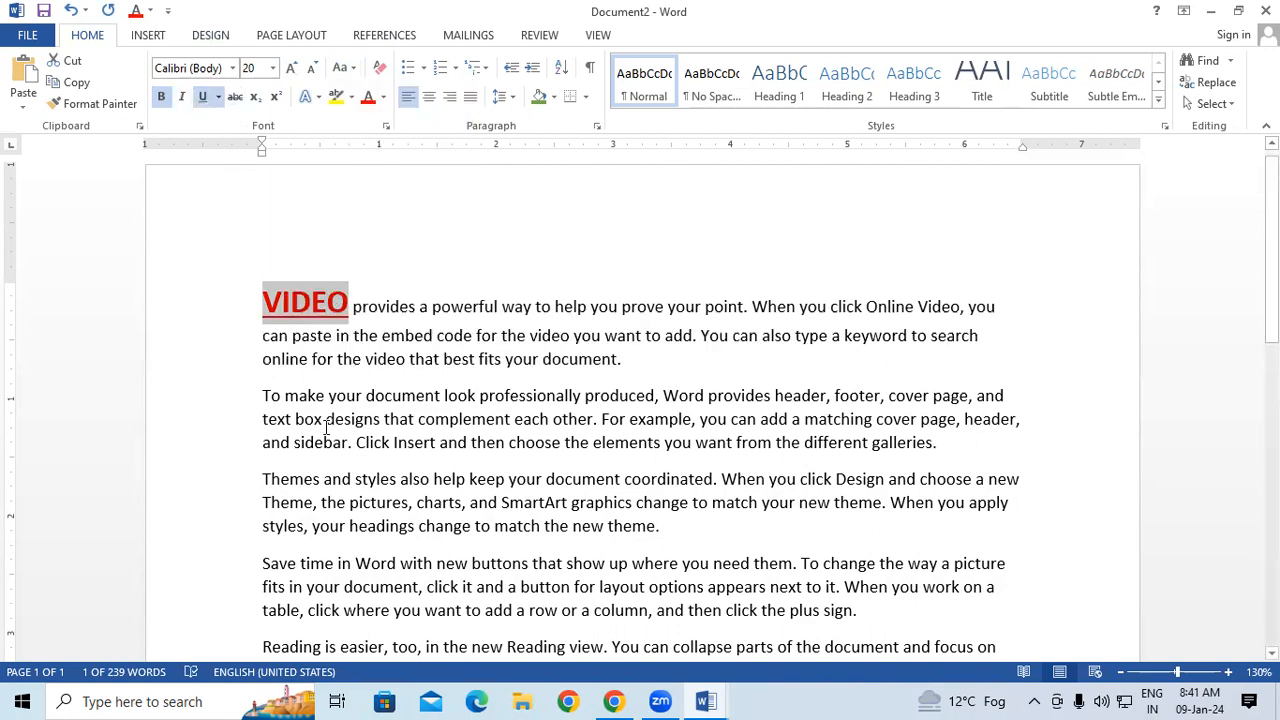
left_click(326, 425)
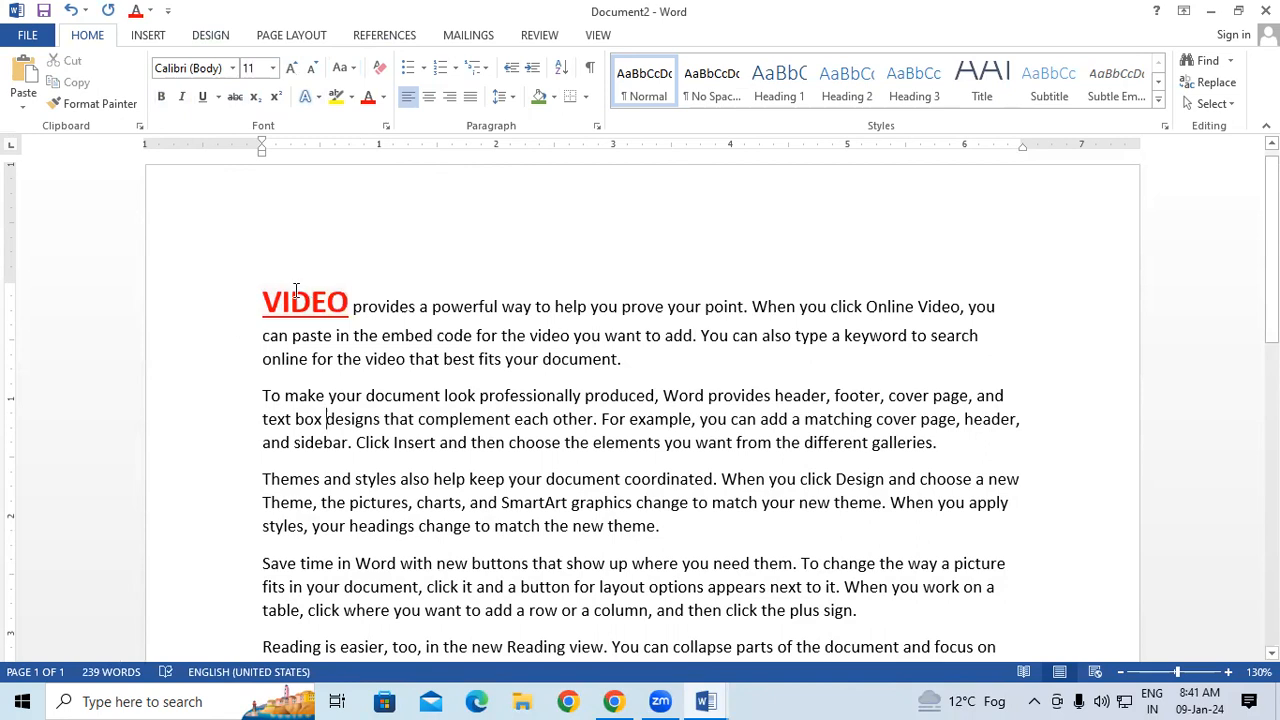
Copy the formatting of "VIDEO" onto "provides" in the second paragraph and change that word to uppercase.
left_click_drag(293, 298, 326, 300)
left_click(92, 104)
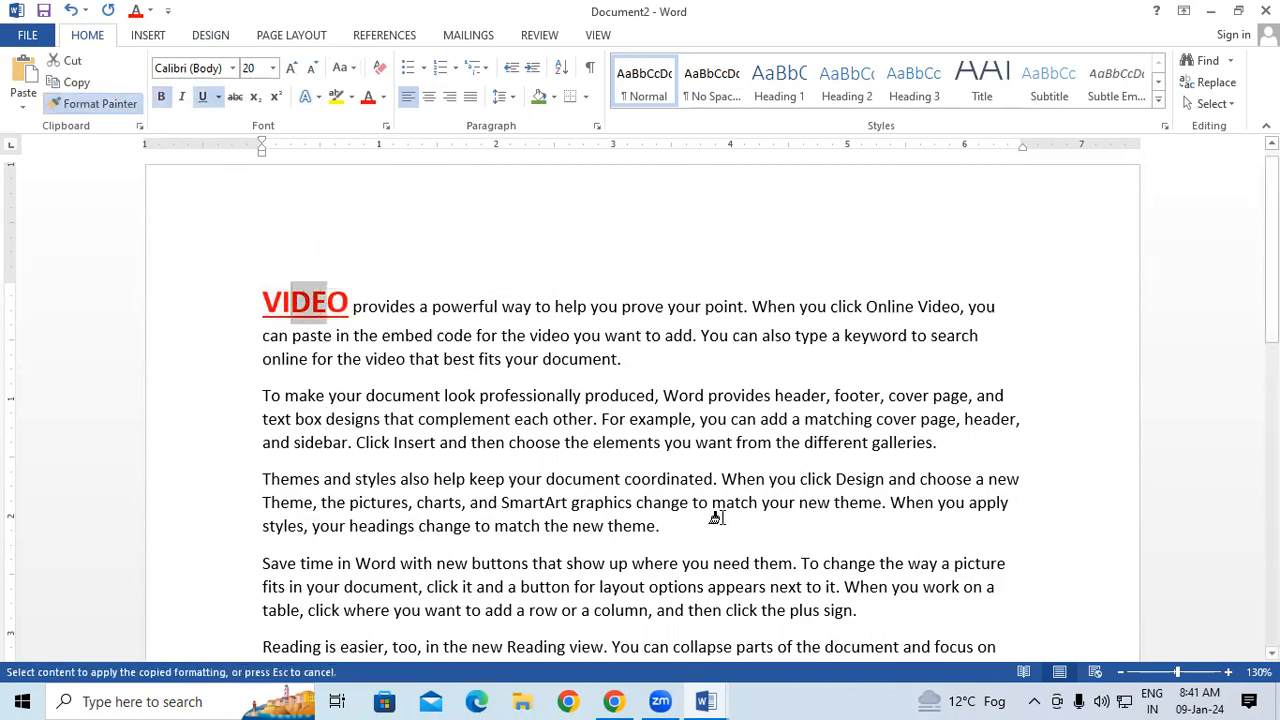
scroll(715, 500, "down", 1)
left_click_drag(703, 377, 771, 379)
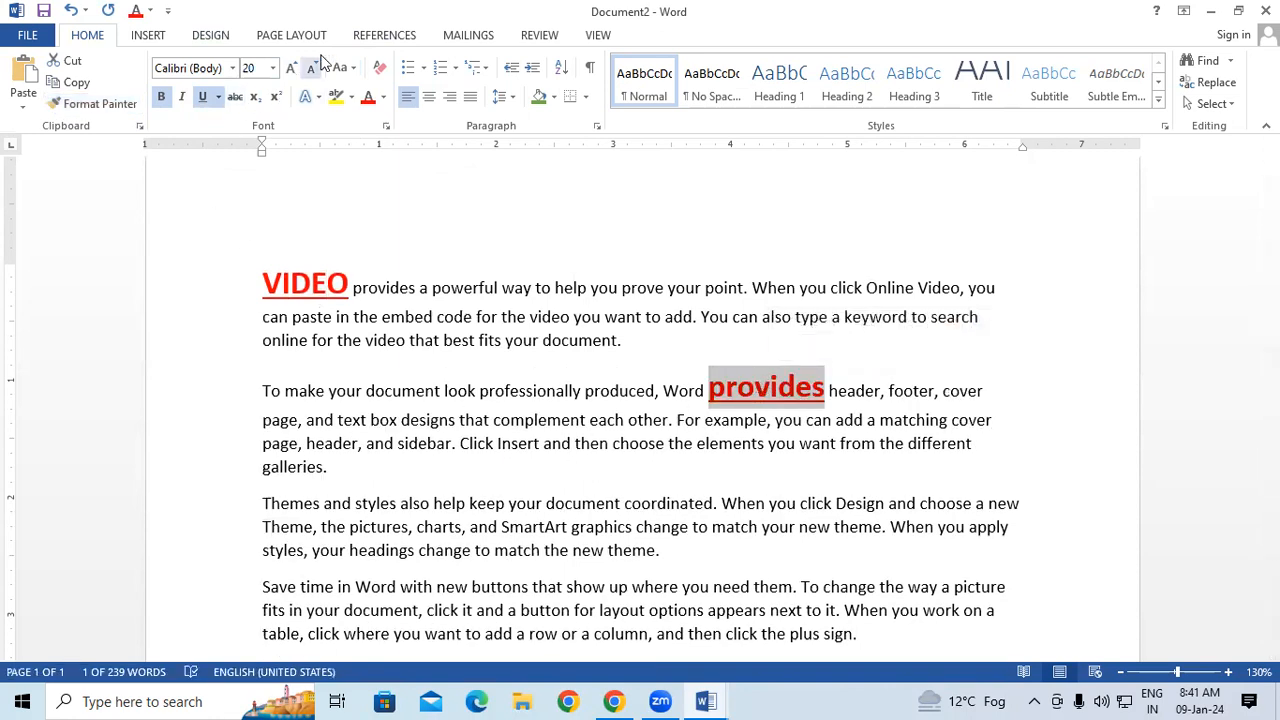
left_click(341, 67)
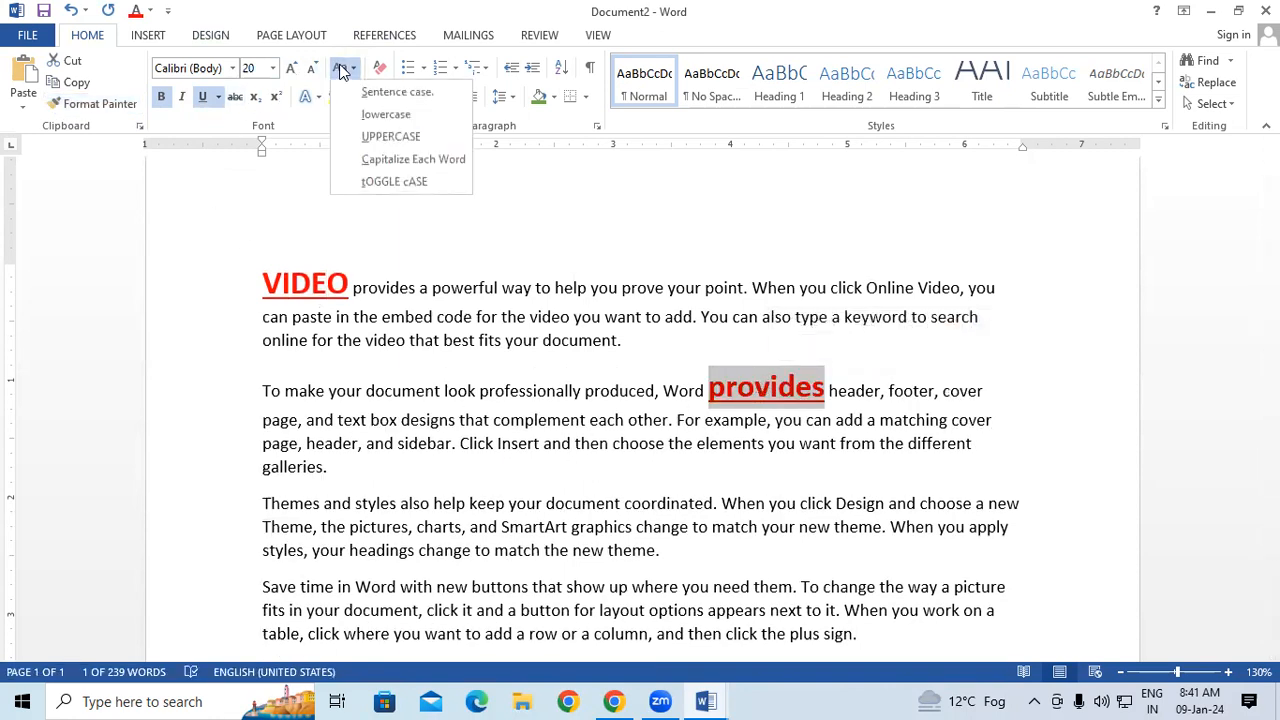
left_click(380, 136)
Copy the formatting of "PROVIDES" onto "Themes" at the start of the third paragraph and change it to uppercase.
left_click(95, 103)
scroll(460, 393, "down", 1)
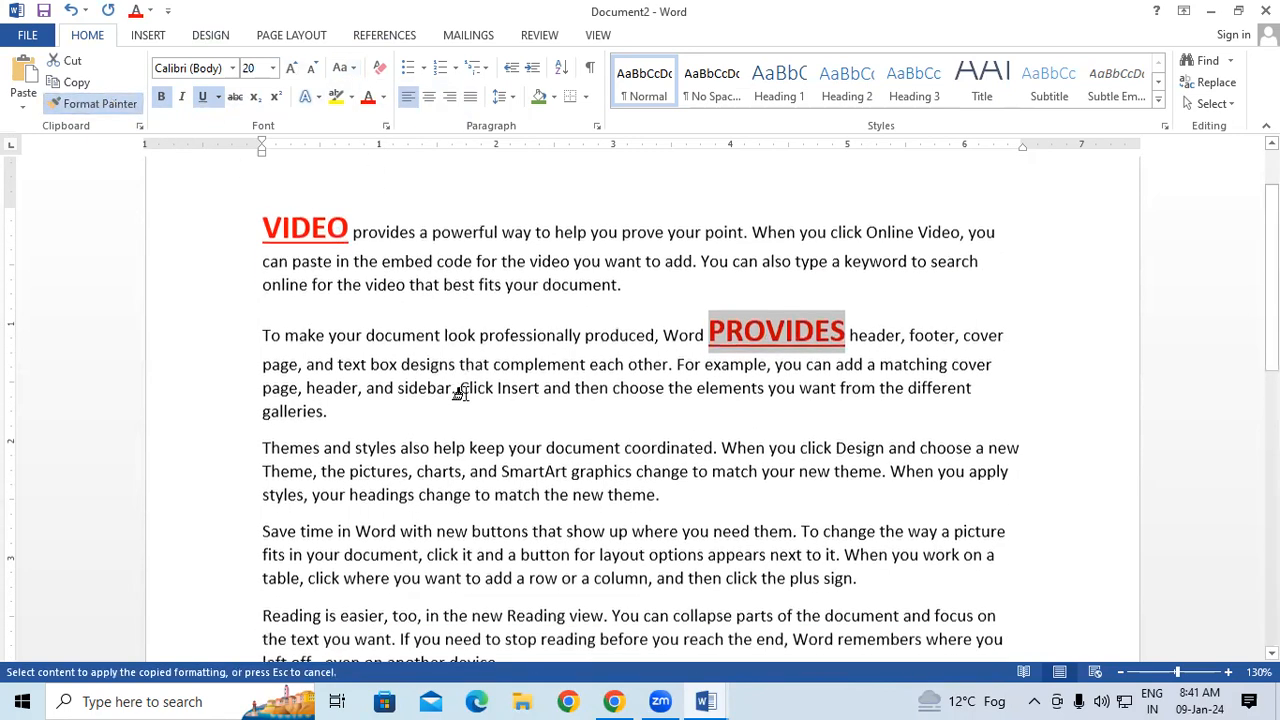
left_click_drag(250, 448, 320, 448)
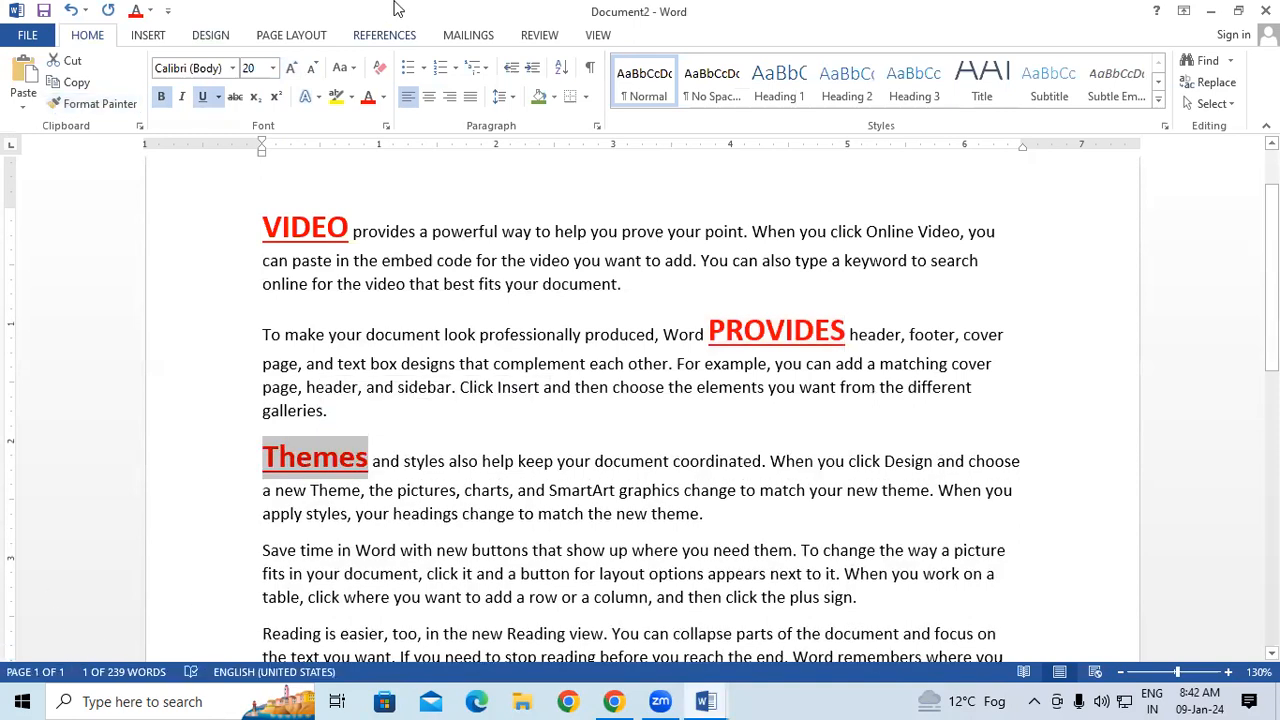
left_click(345, 68)
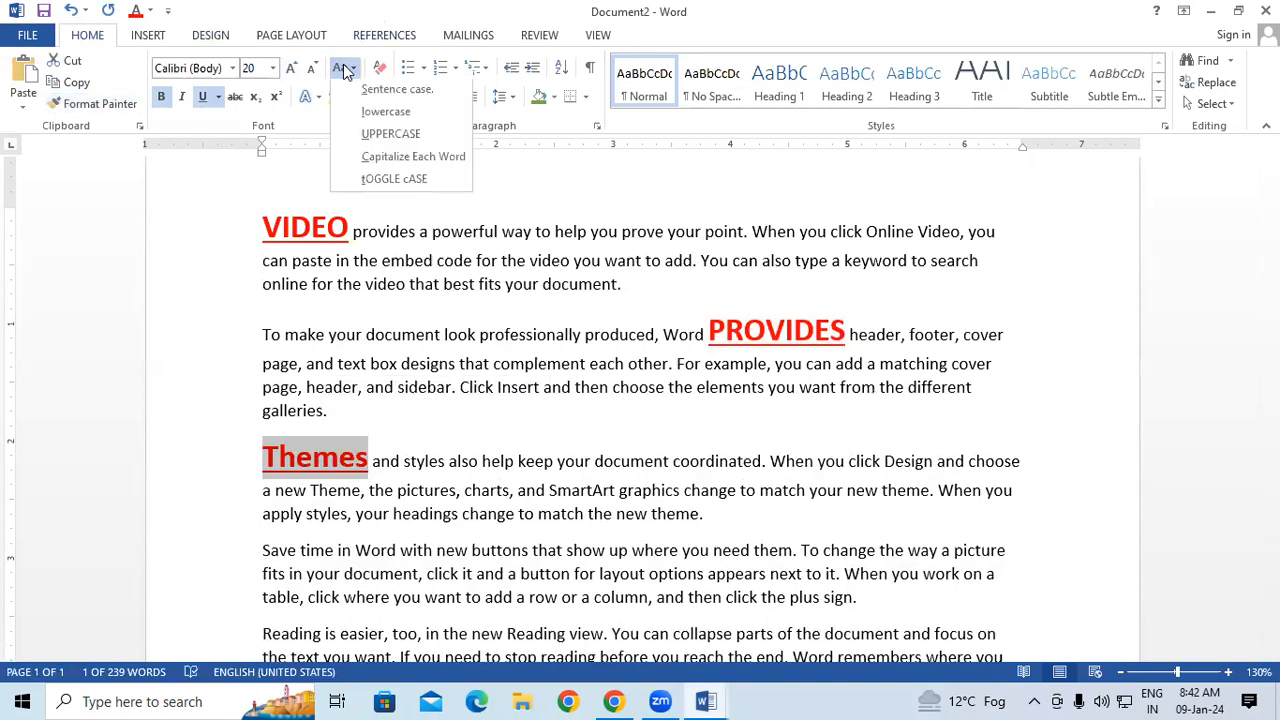
left_click(371, 137)
left_click(436, 429)
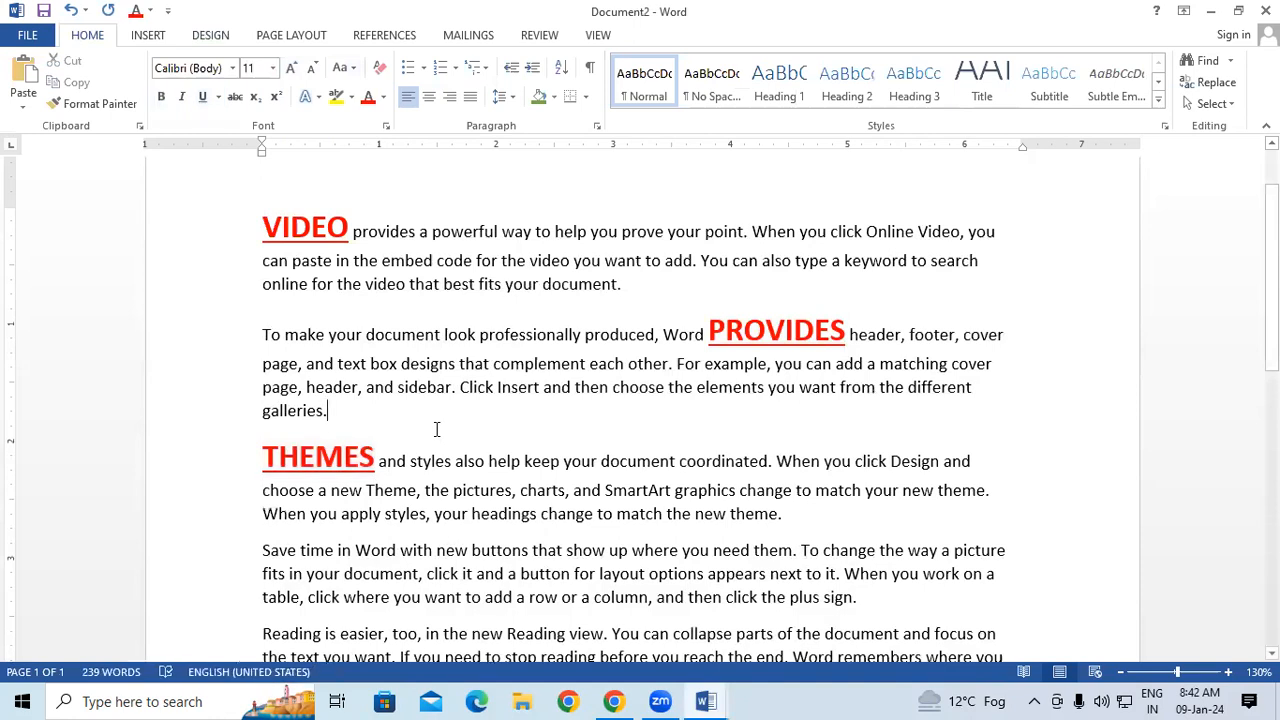
Select all text with formatting similar to "VIDEO" and clear its formatting.
left_click_drag(264, 224, 311, 228)
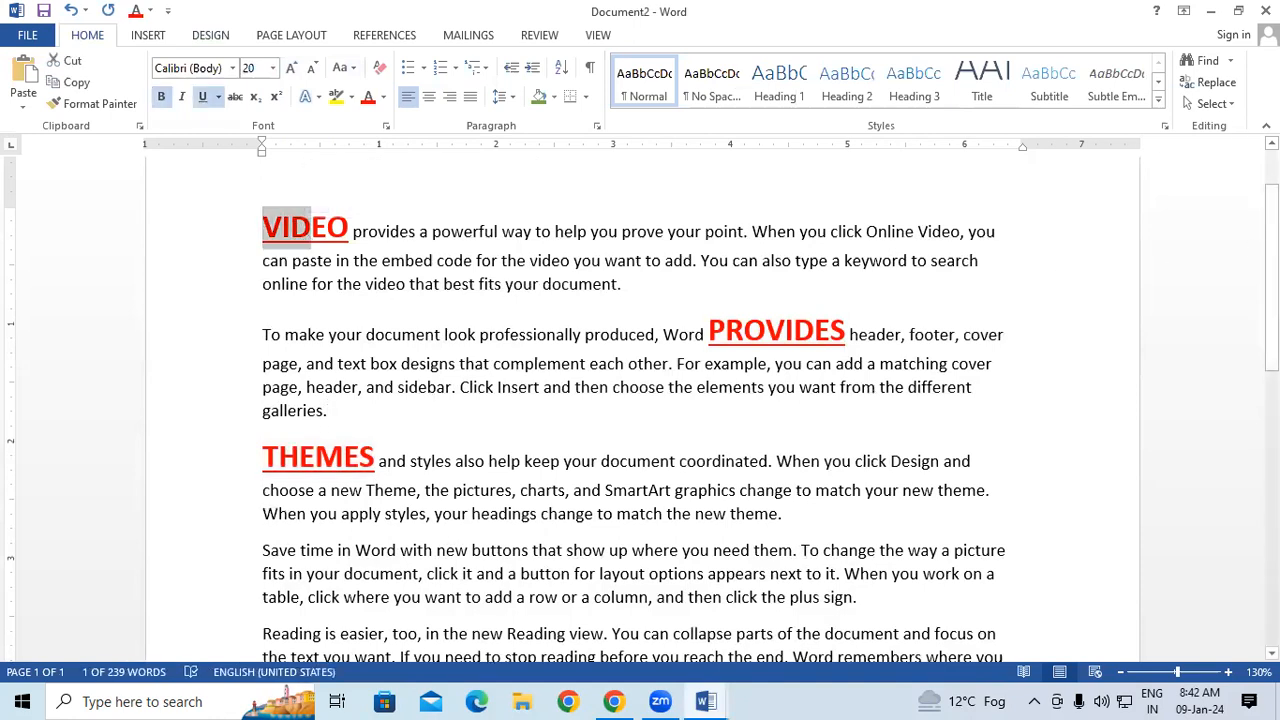
left_click(1226, 107)
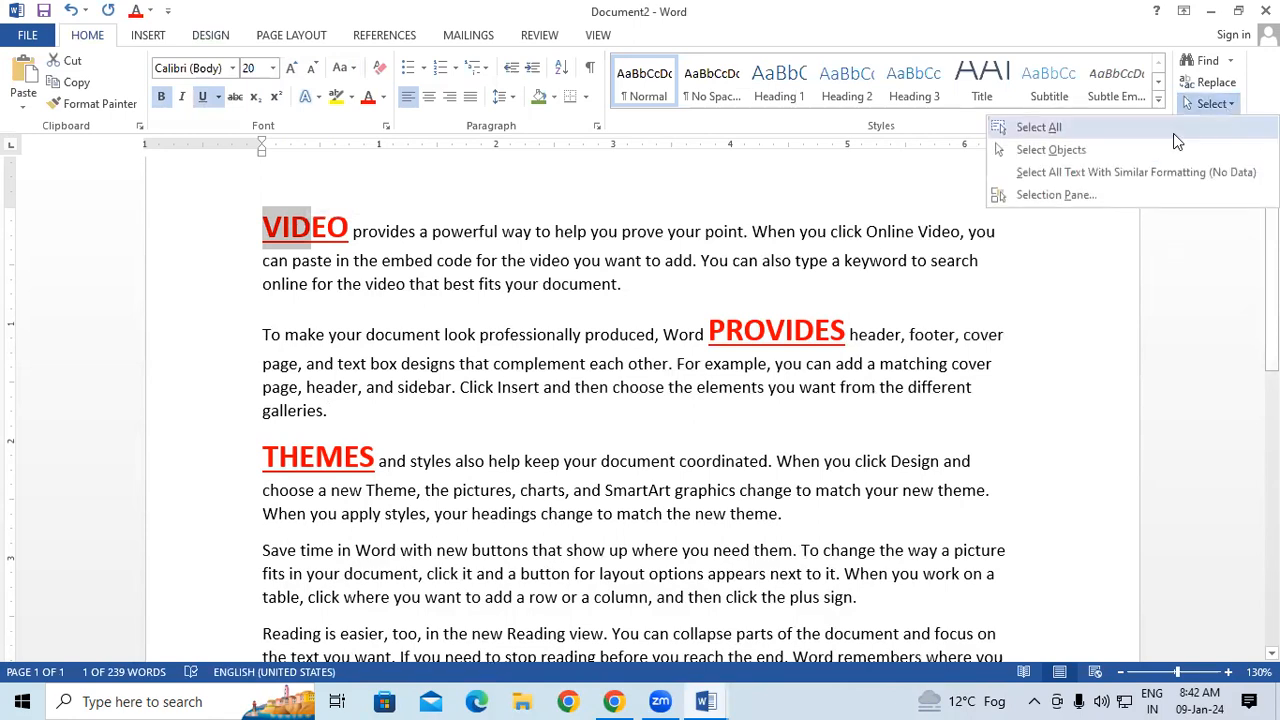
left_click(1118, 175)
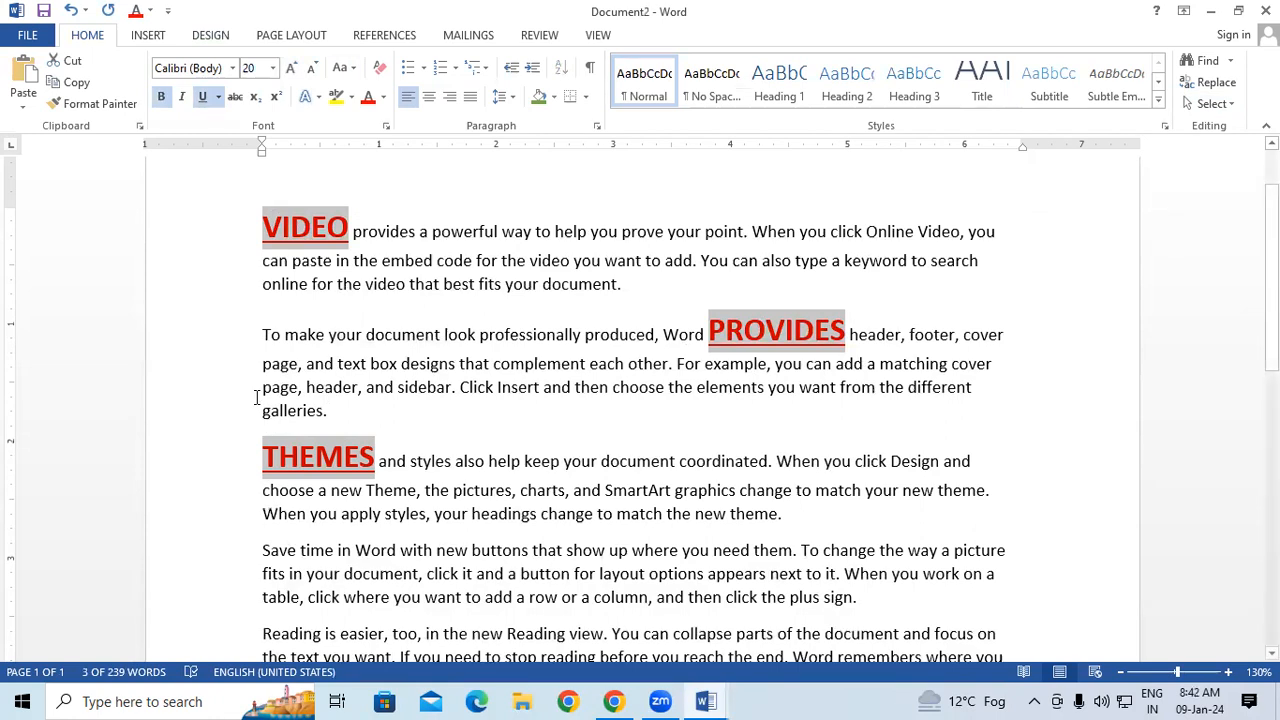
left_click(374, 71)
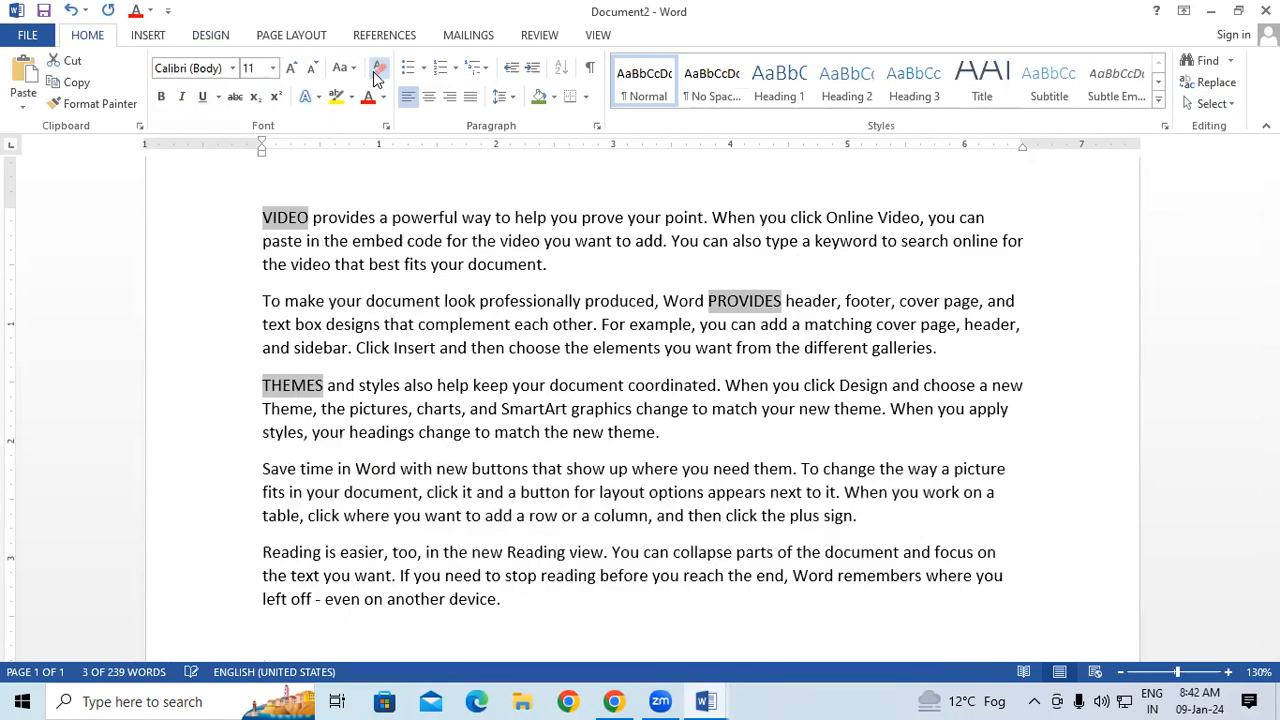
left_click(512, 437)
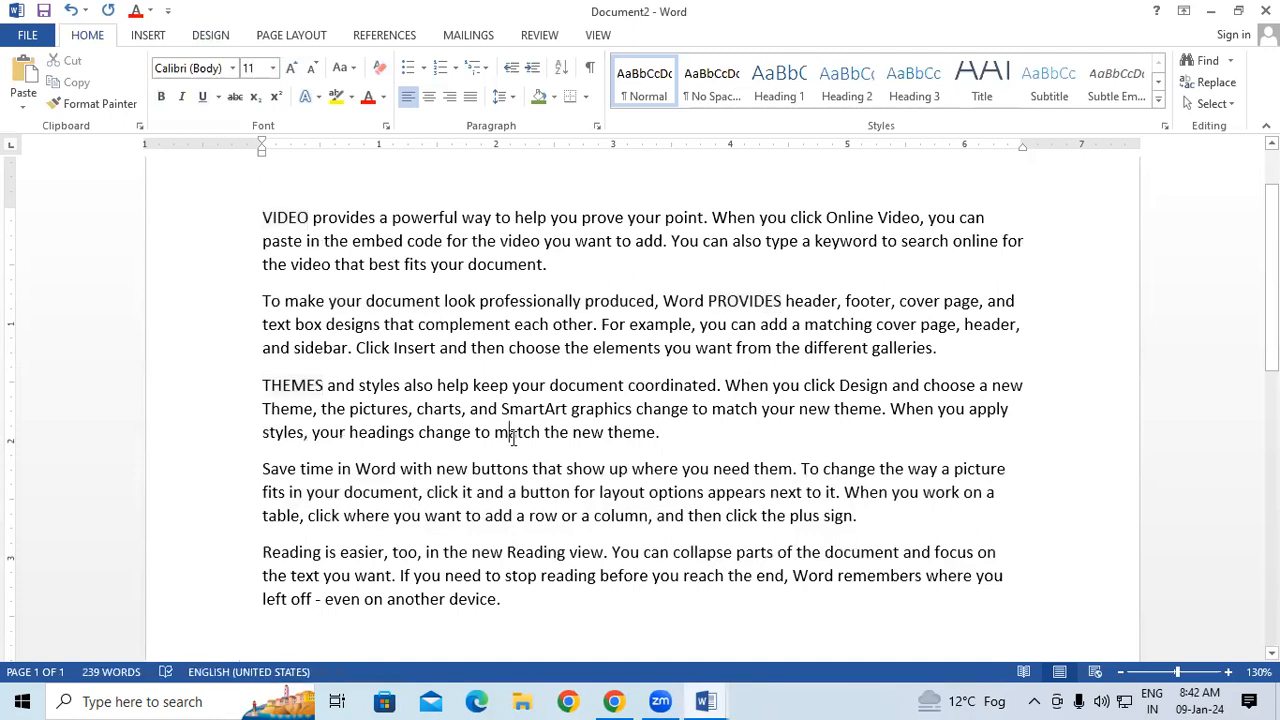
Select all text with formatting similar to the plain text in the third paragraph.
left_click(1220, 102)
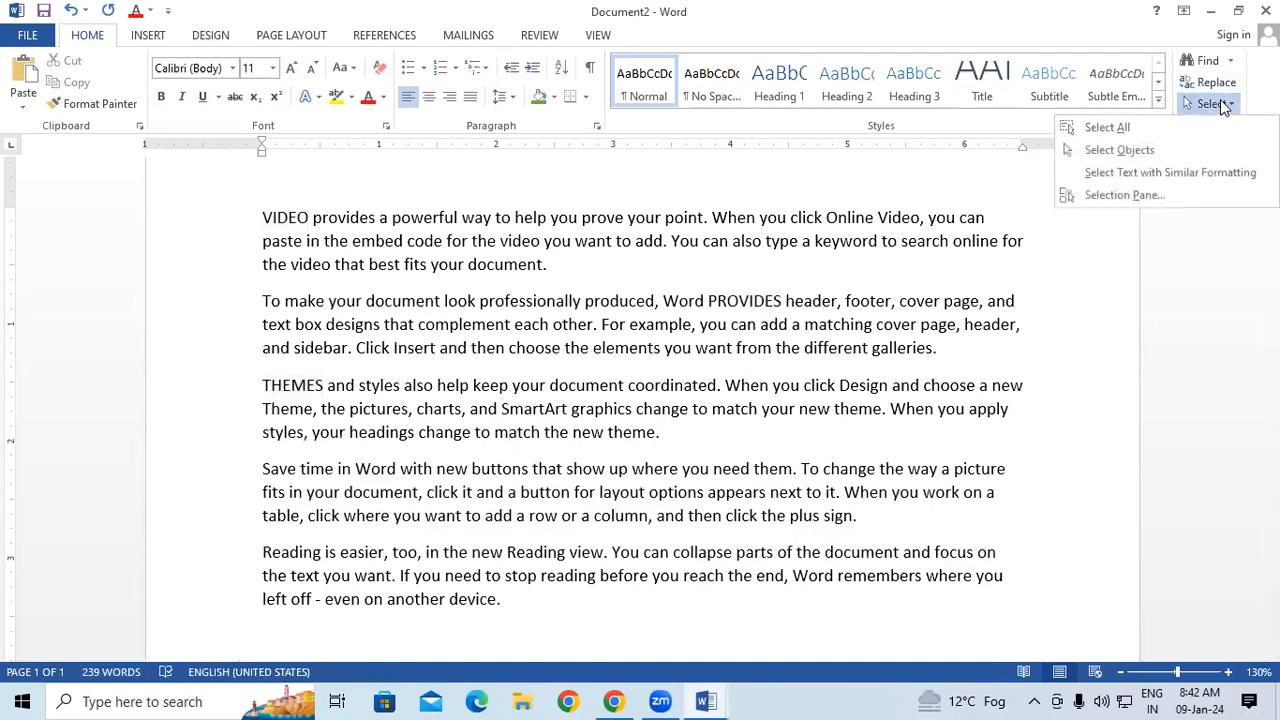
left_click(1205, 170)
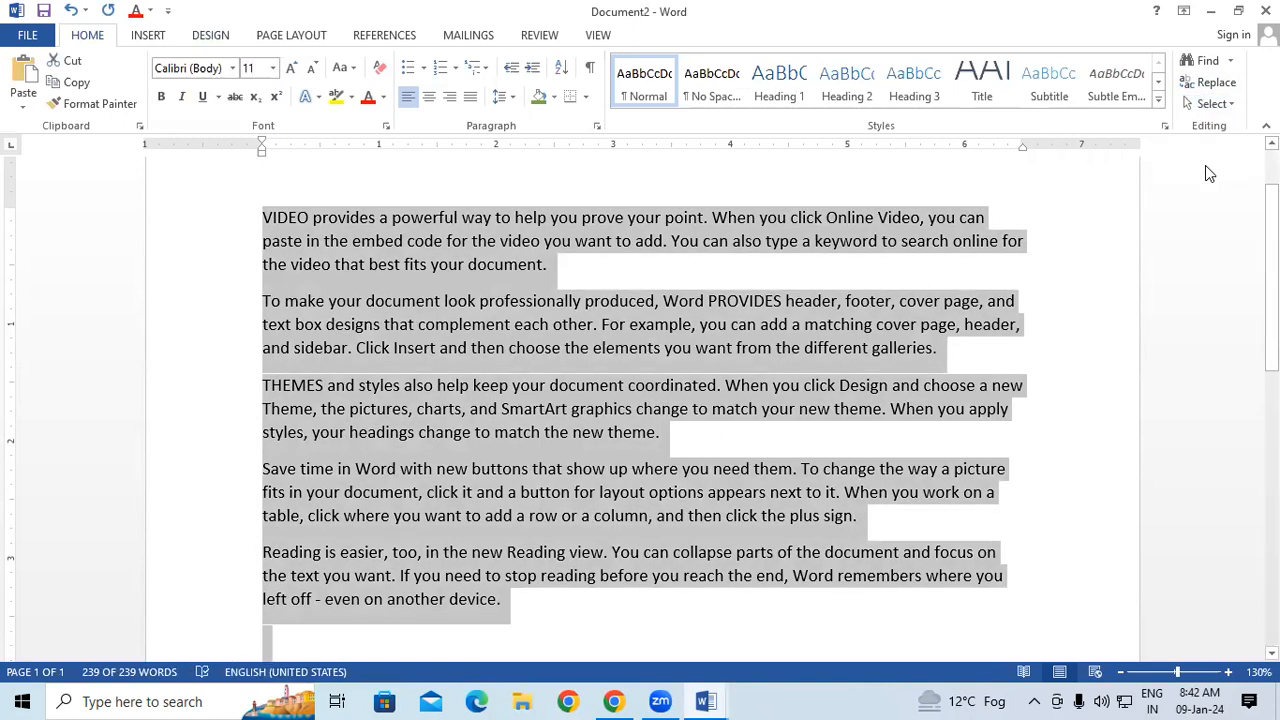
Switch to Document1 to look at the available selection commands, then return to Document2.
mouse_move(706, 701)
left_click(640, 658)
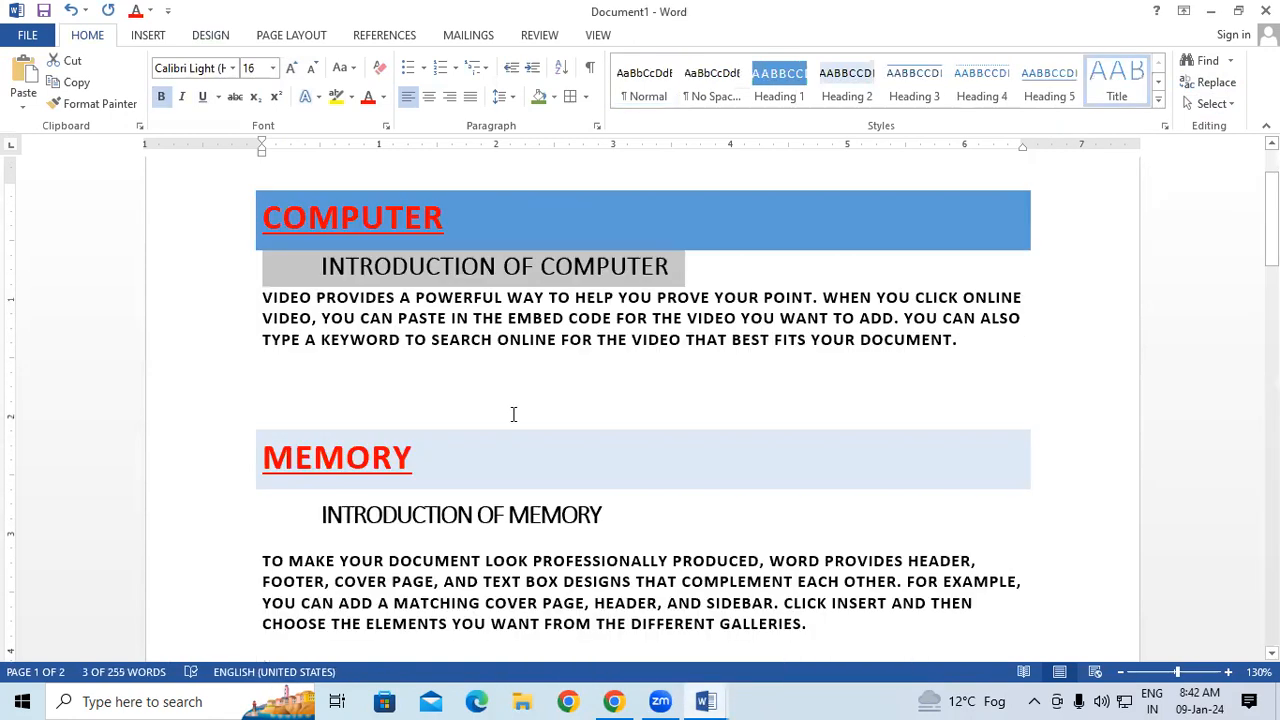
left_click(1208, 104)
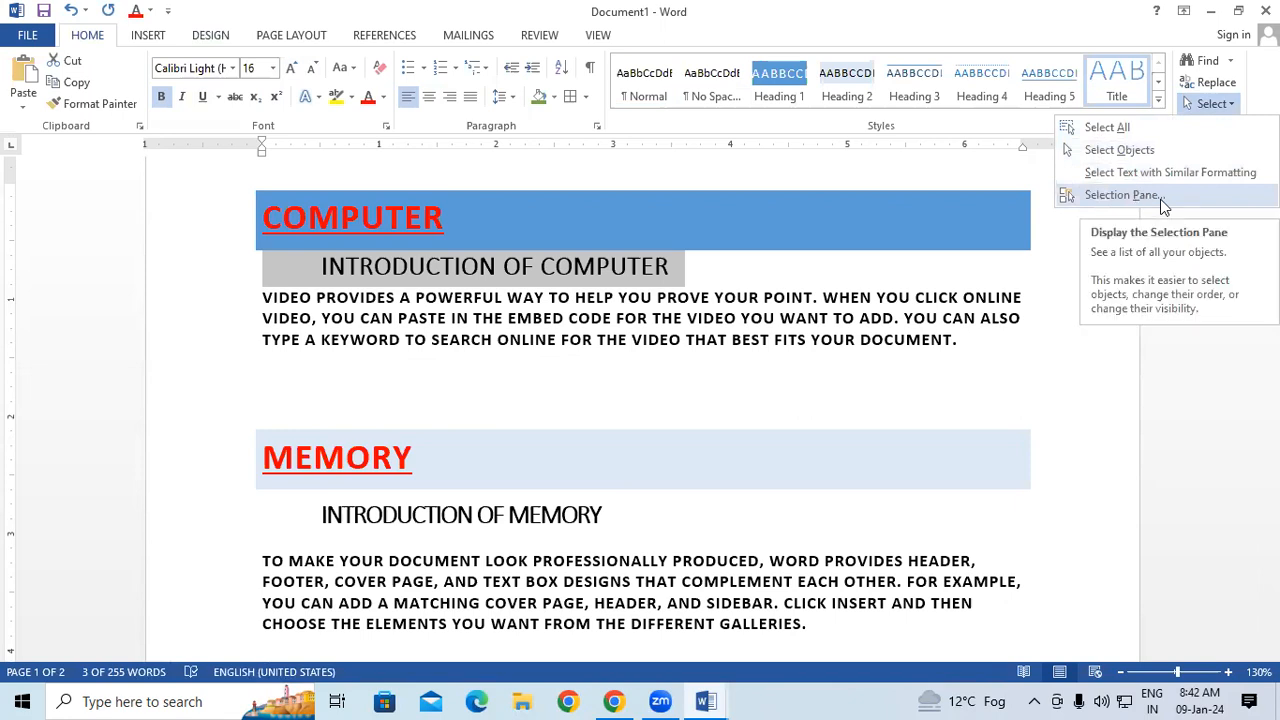
left_click(580, 372)
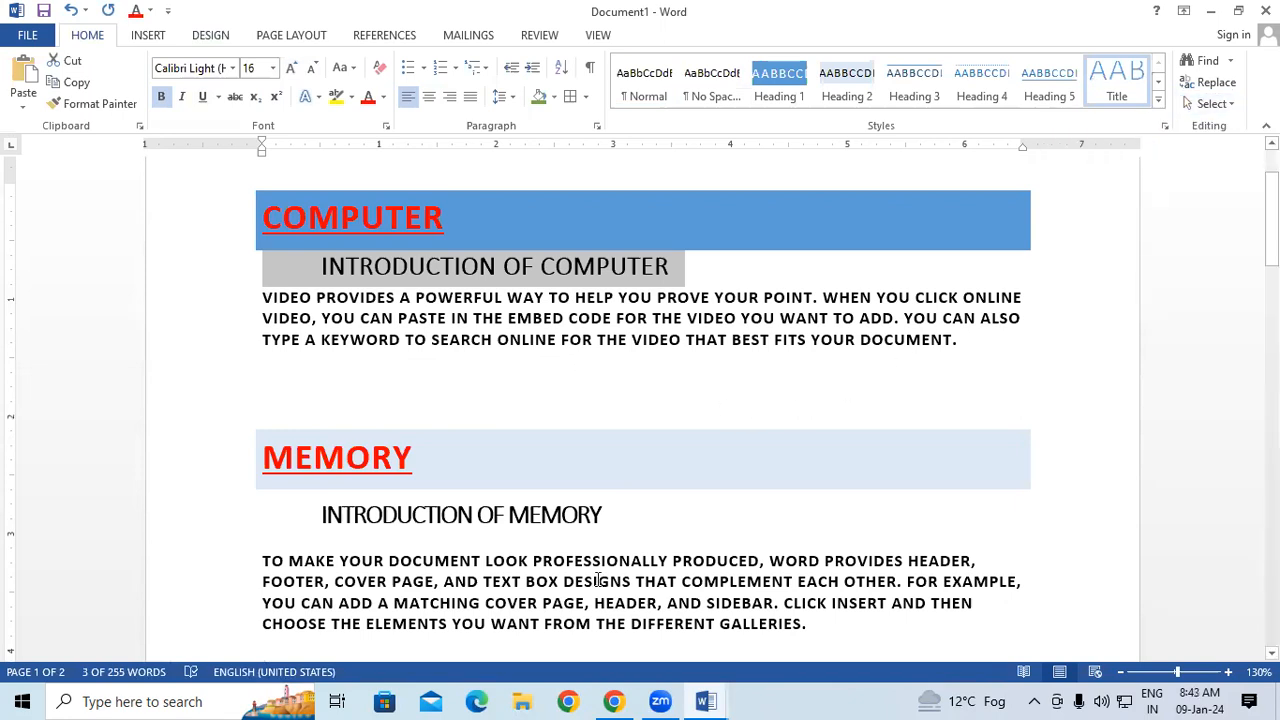
left_click(707, 700)
left_click(808, 625)
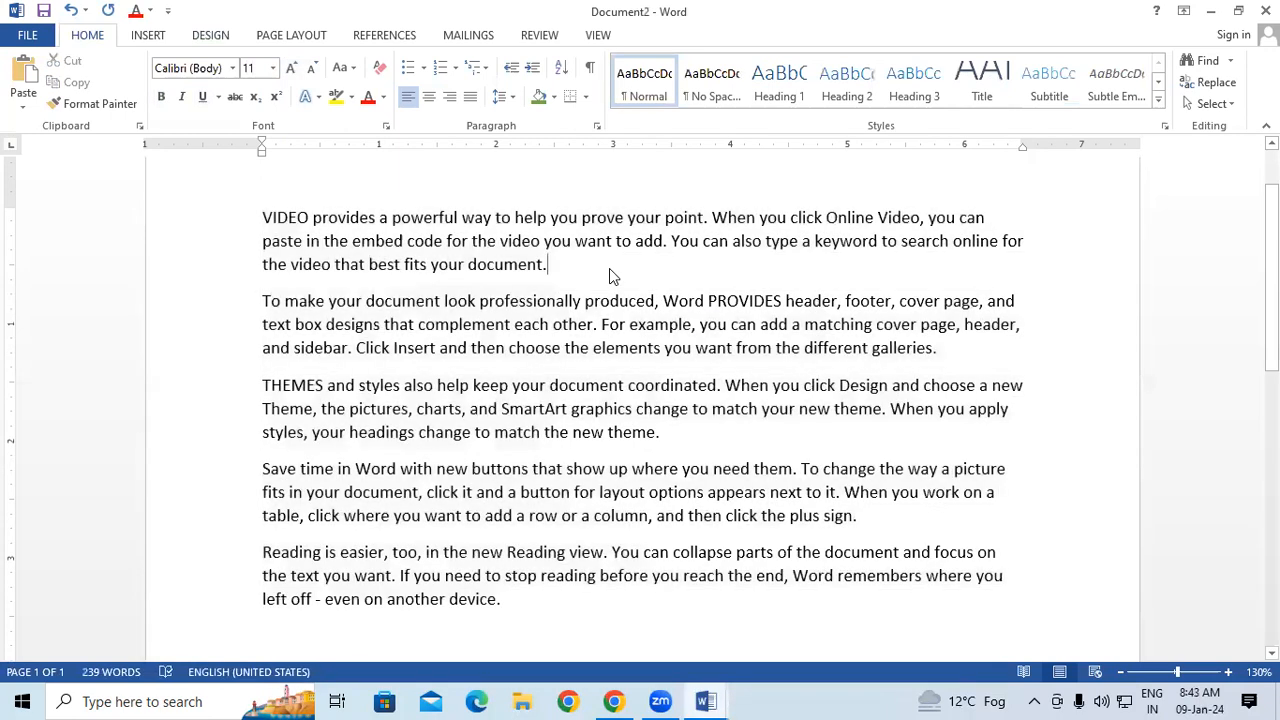
Add blank lines below the first paragraph and draw an isosceles triangle there, about 1.22" high and 1.3" wide.
key("ctrl+v")
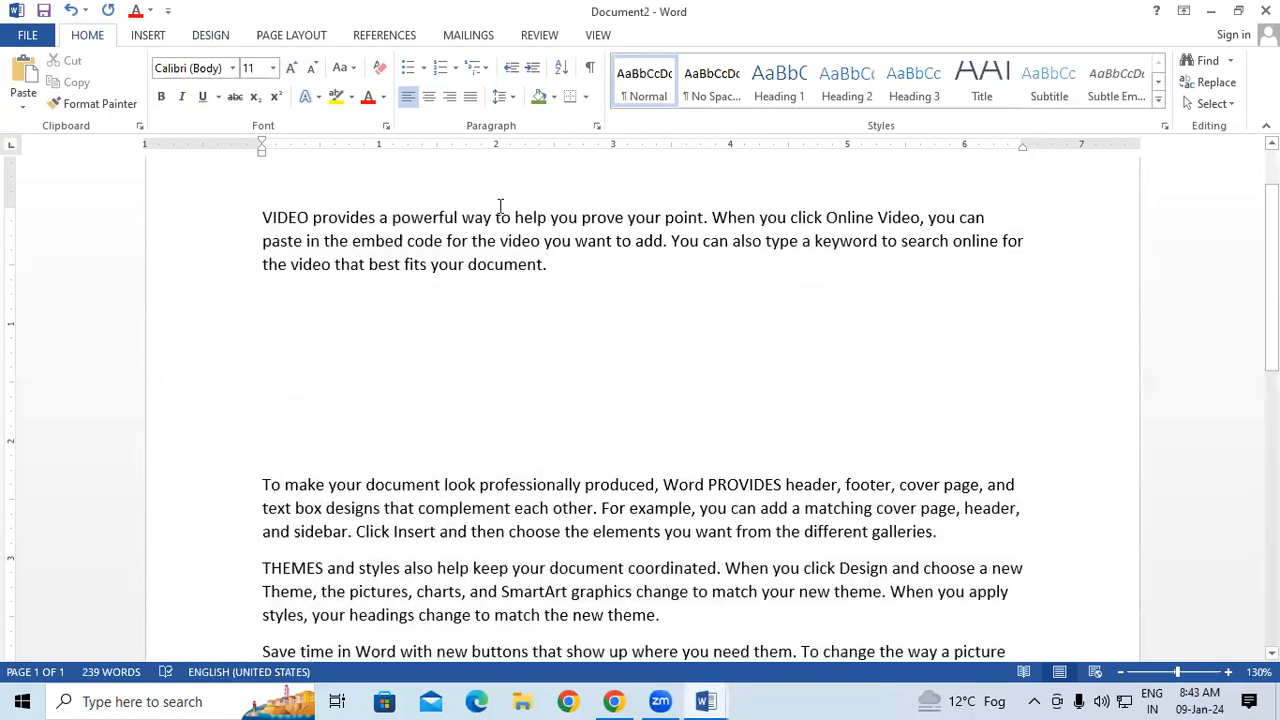
left_click(283, 322)
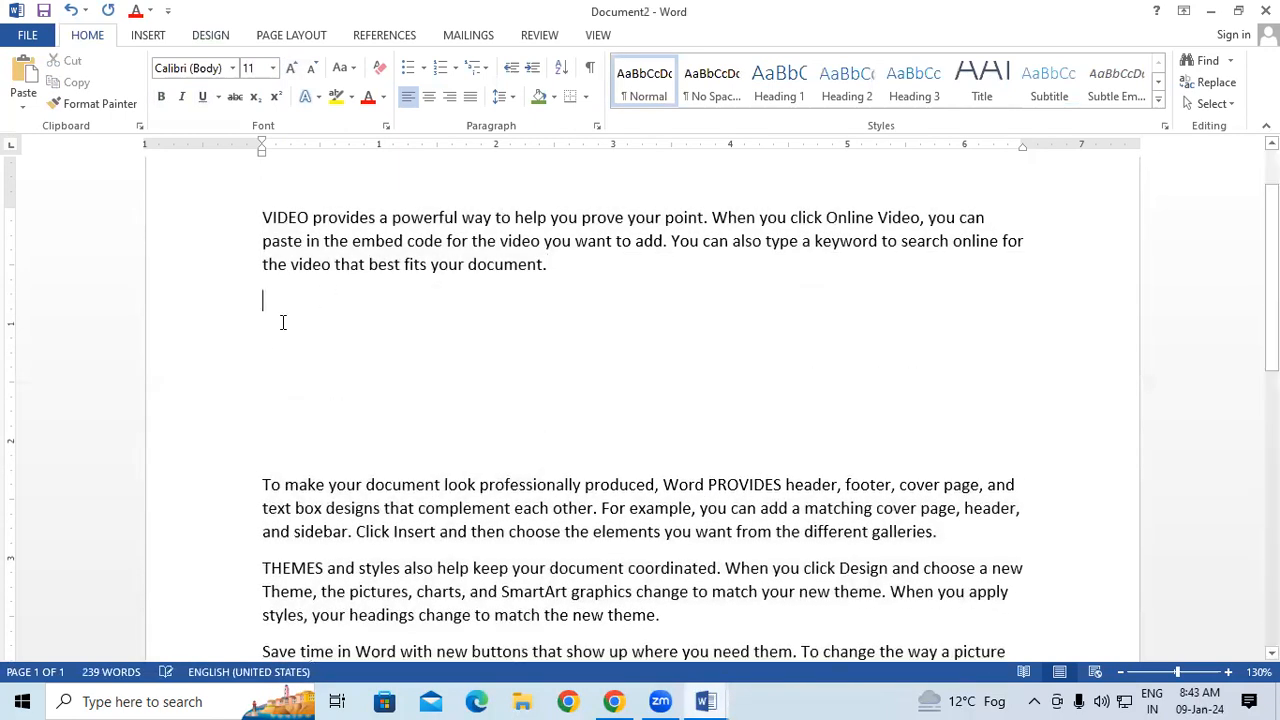
left_click(148, 37)
left_click(244, 80)
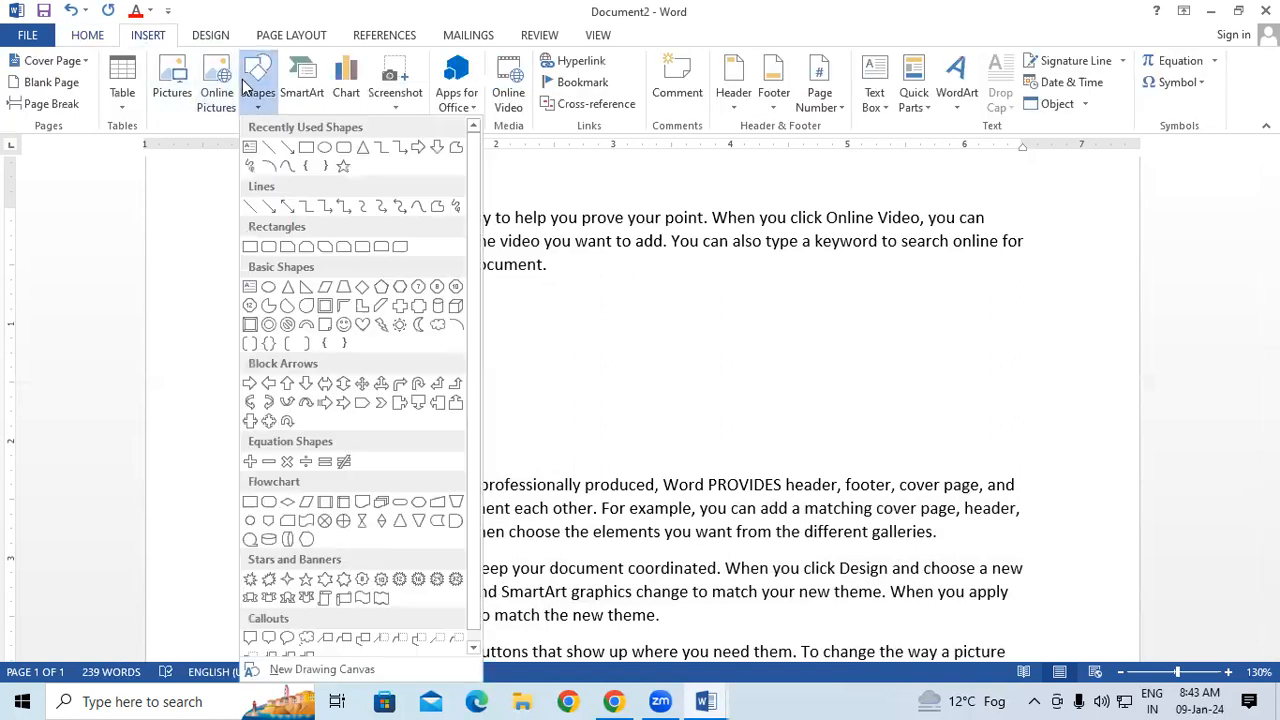
left_click(362, 148)
mouse_move(277, 292)
left_mouse_down()
mouse_move(340, 367)
mouse_move(431, 438)
left_mouse_up()
Give the triangle a red fill and a red outline, and deselect it.
left_click(489, 62)
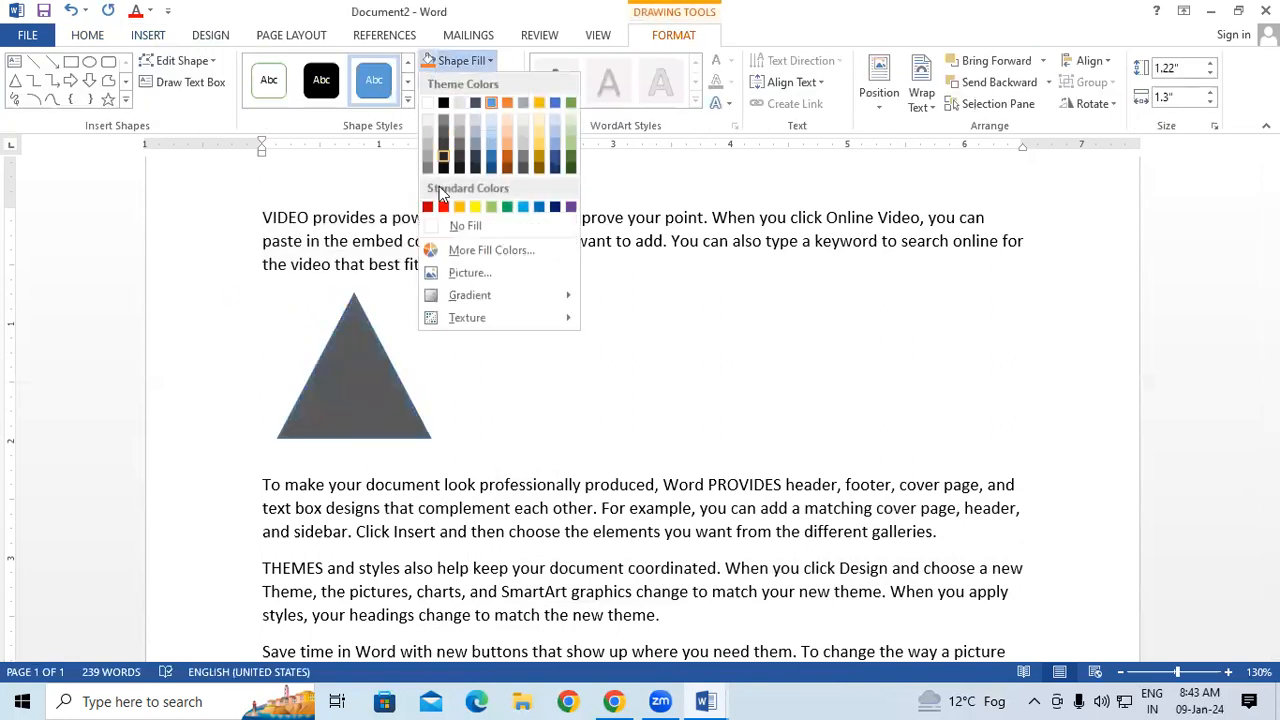
left_click(440, 204)
left_click(486, 84)
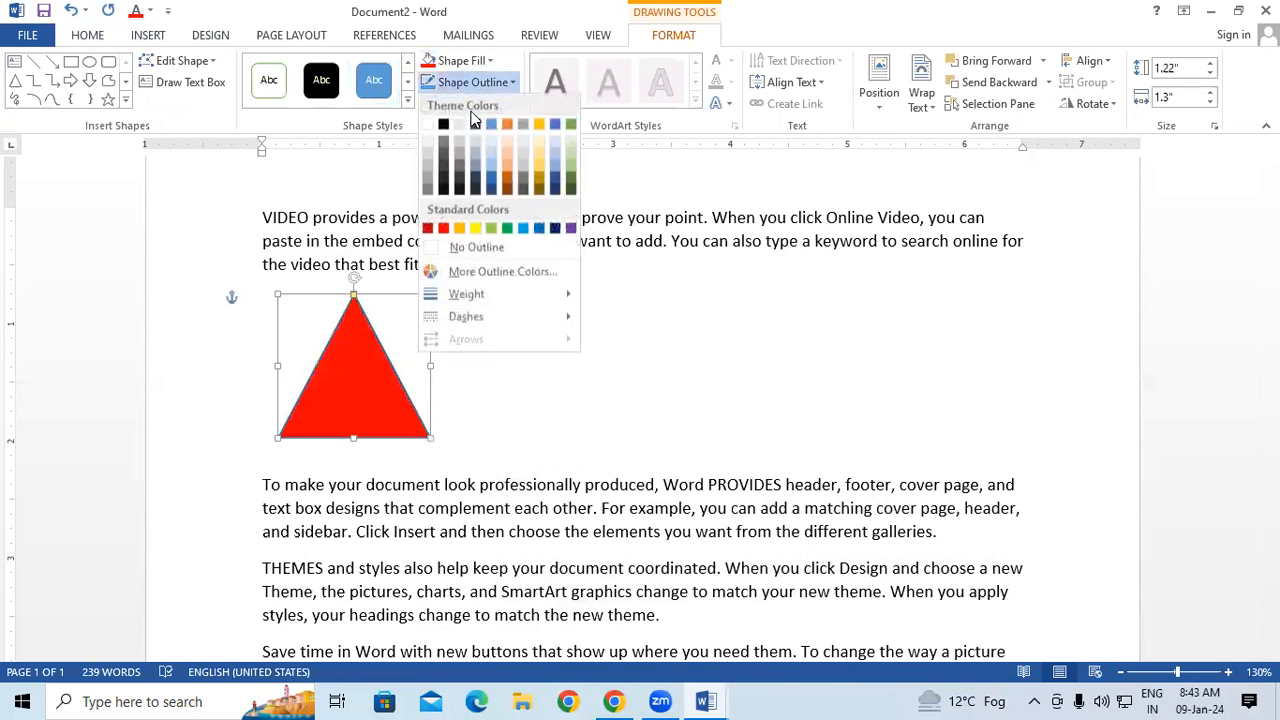
left_click(444, 230)
left_click(491, 346)
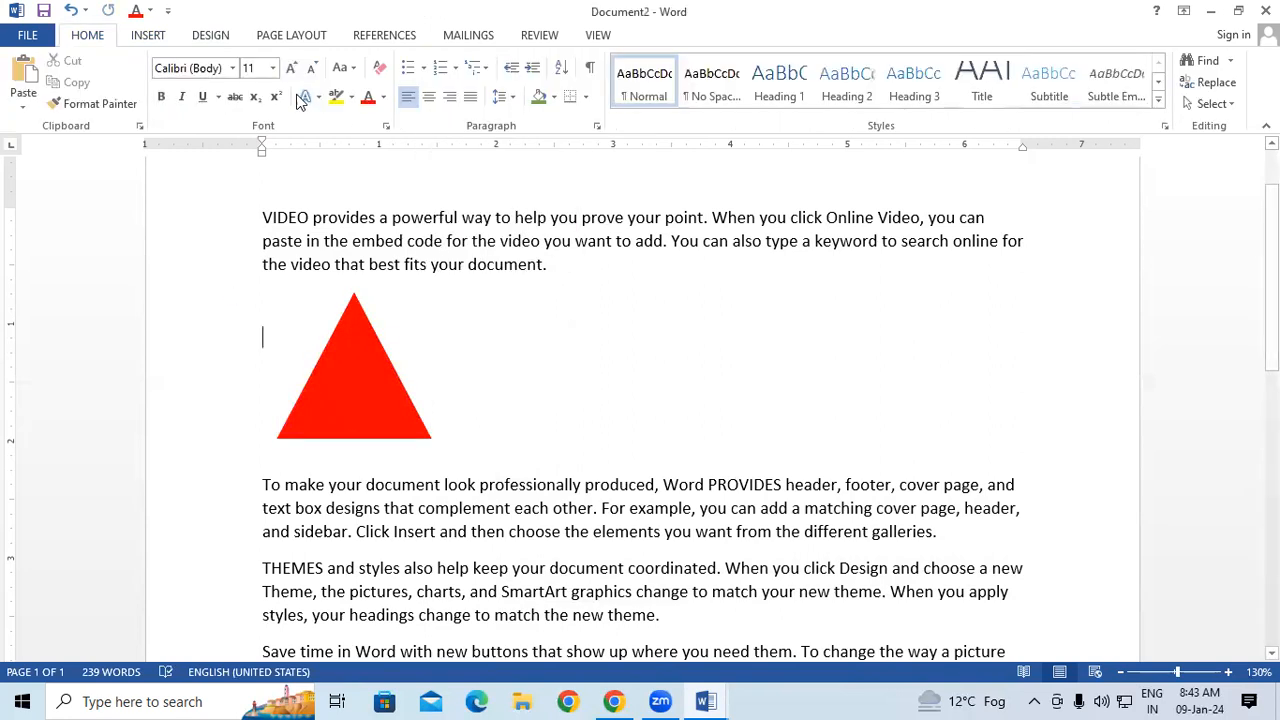
Draw a quad arrow callout beside the triangle, about 1.48" high and 1.58" wide.
left_click(150, 38)
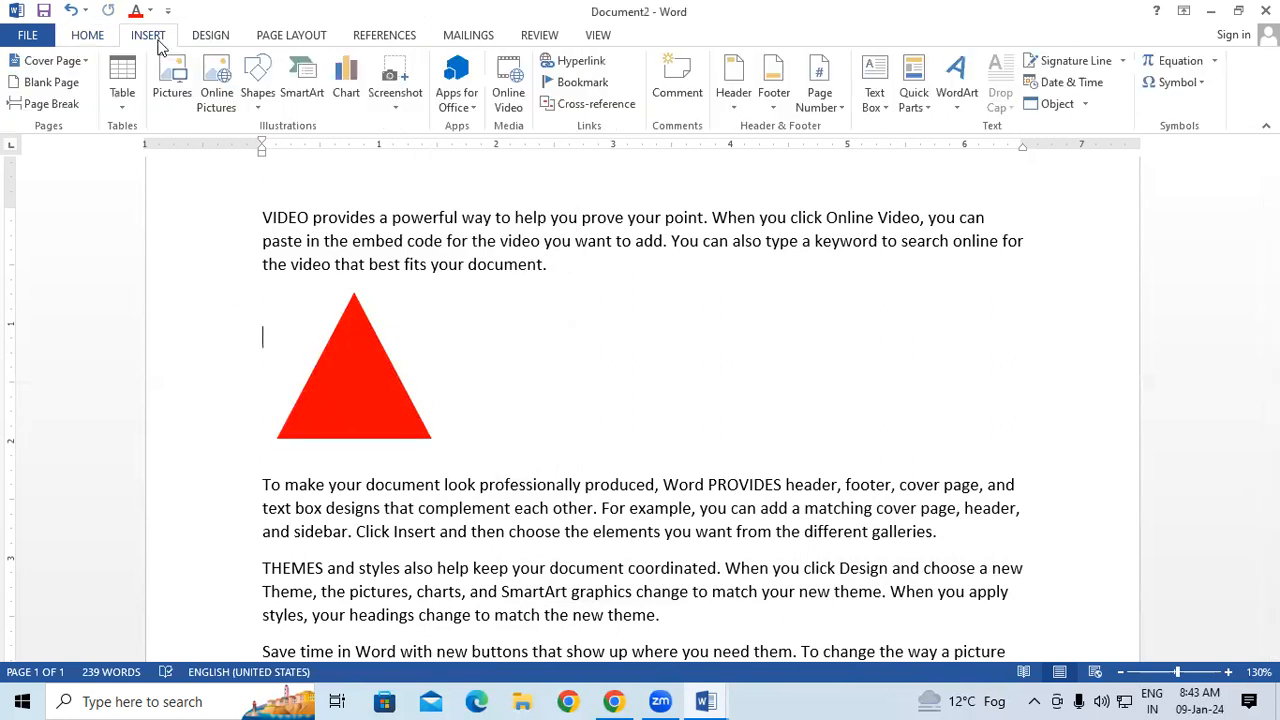
left_click(268, 92)
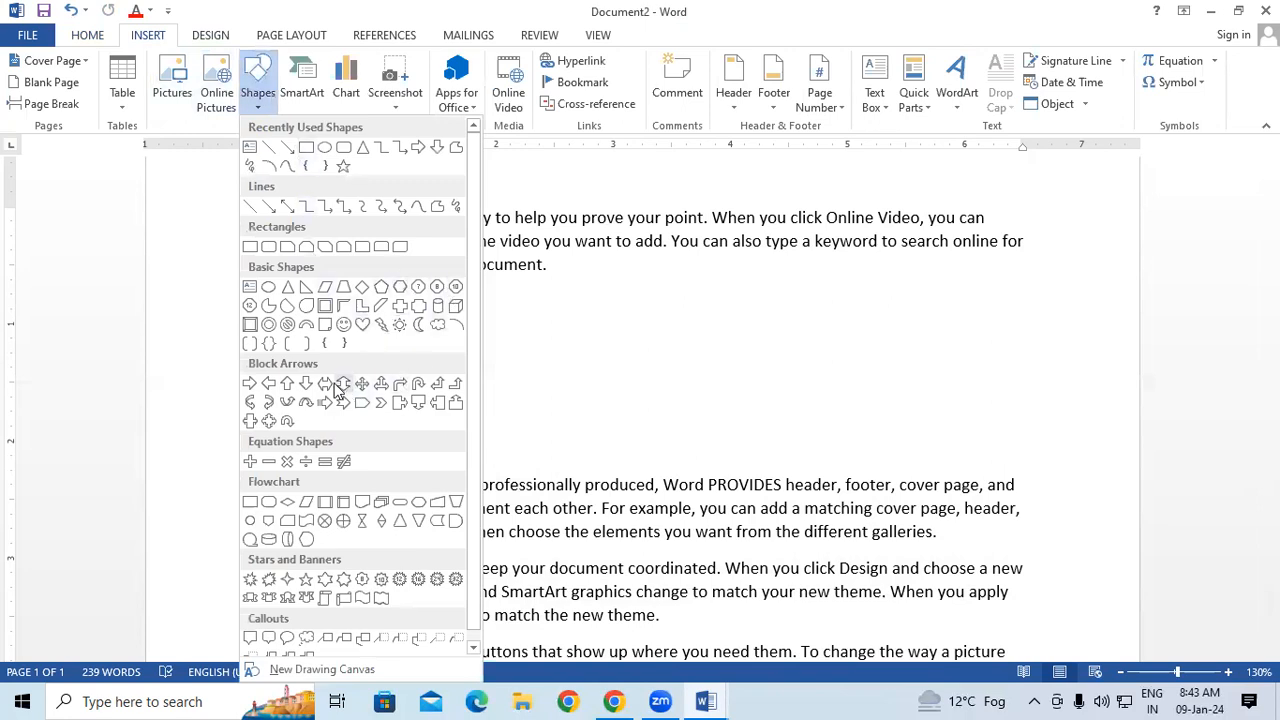
left_click(268, 421)
left_click_drag(503, 286, 687, 456)
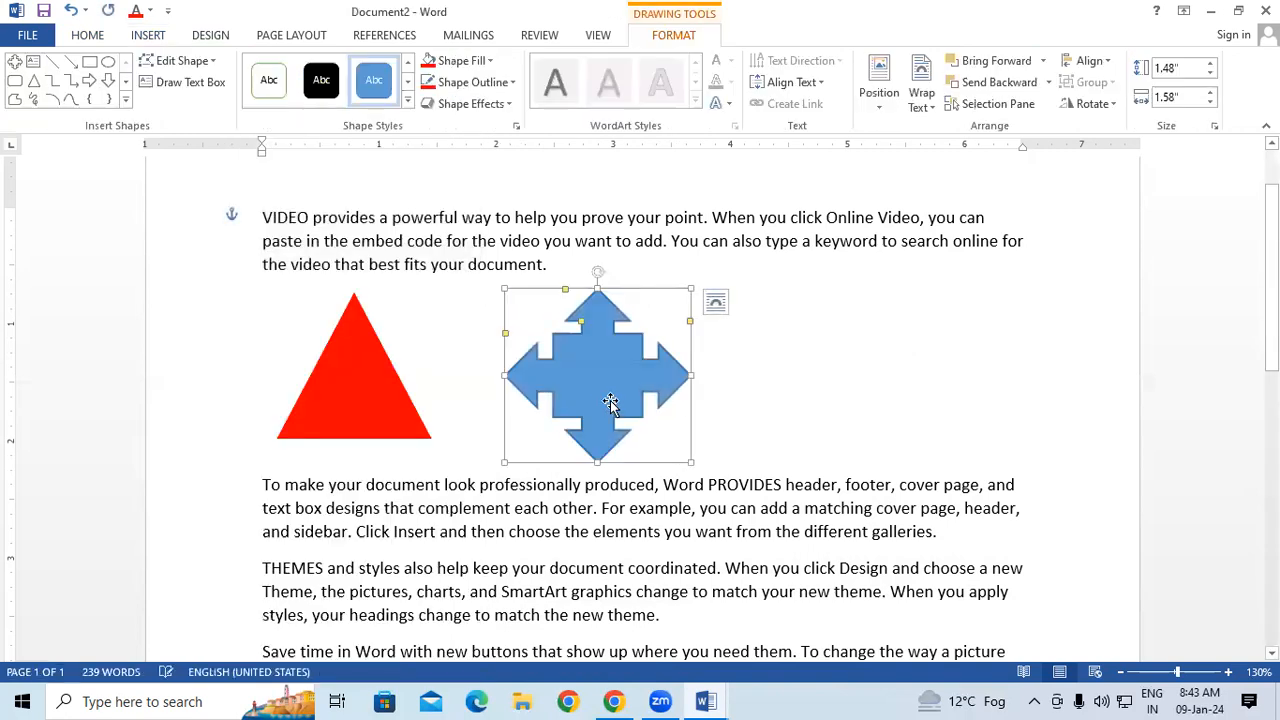
Fill the quad arrow callout with green and try to remove its outline.
left_click(478, 60)
left_click(508, 206)
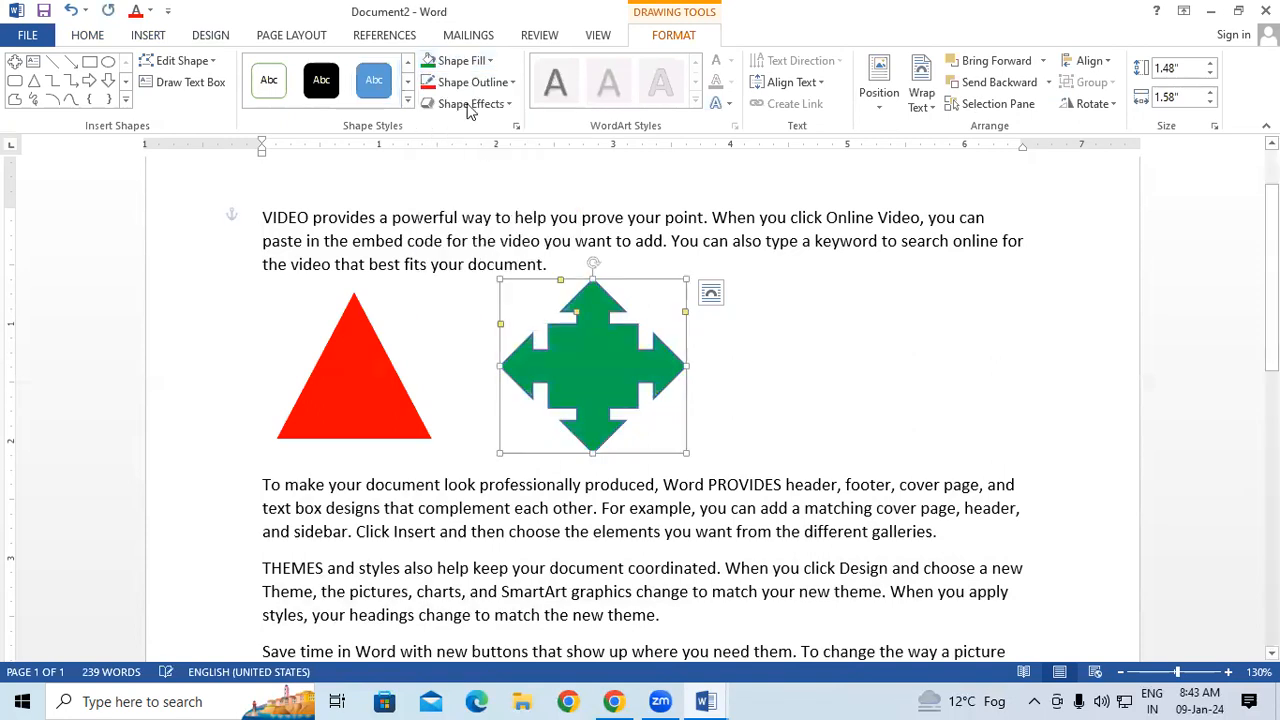
left_click(468, 82)
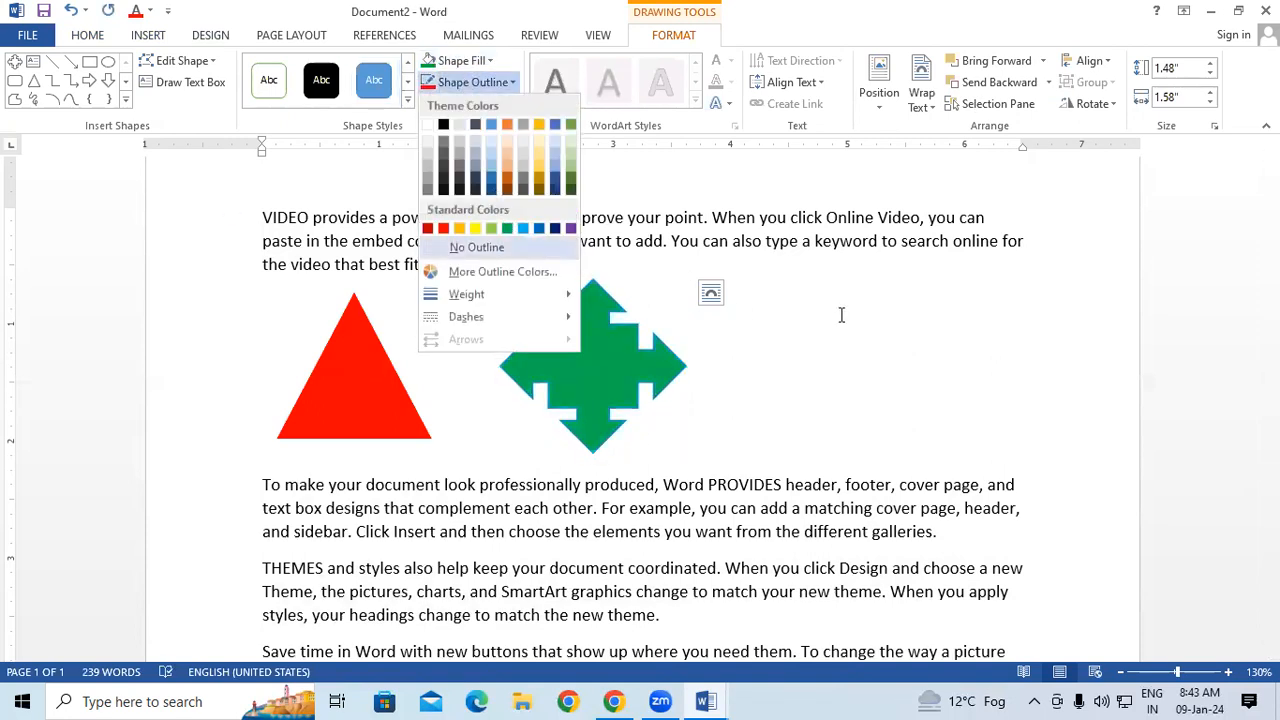
left_click(476, 247)
left_click(843, 314)
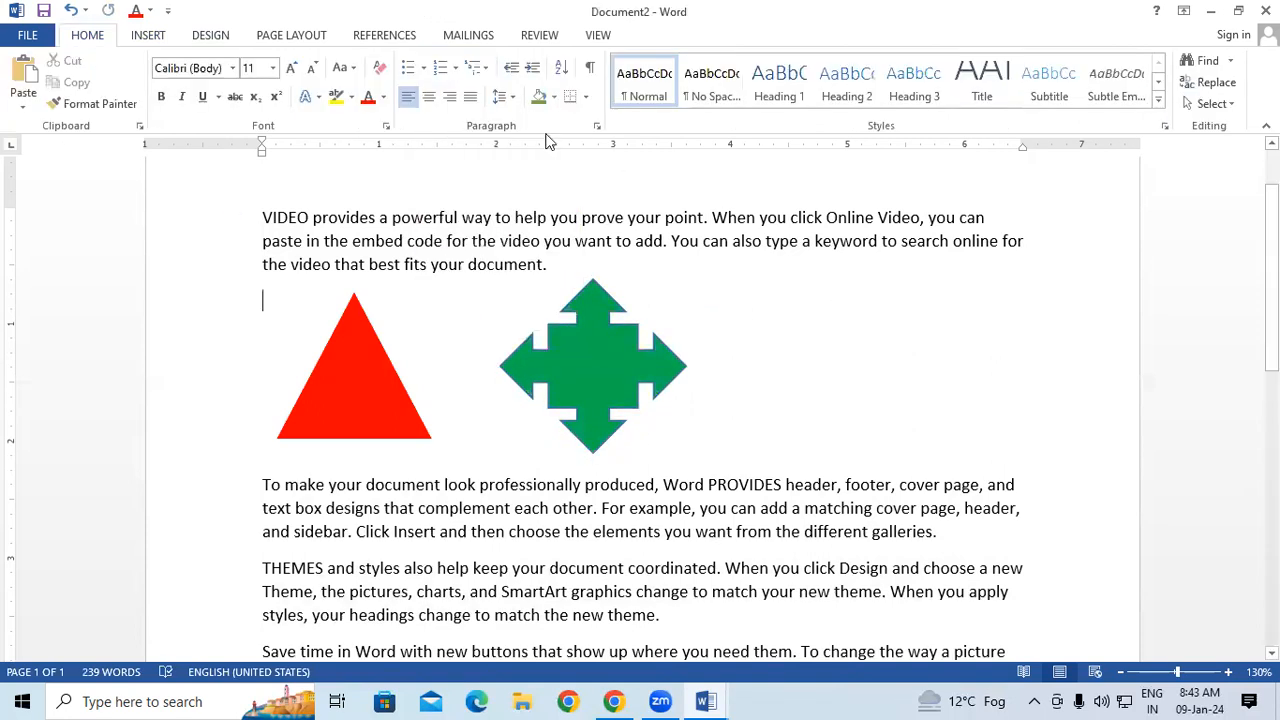
Draw a circle about 1.54" by 1.53" on the far side of the callout and adjust its position slightly.
left_click(150, 37)
left_click(256, 88)
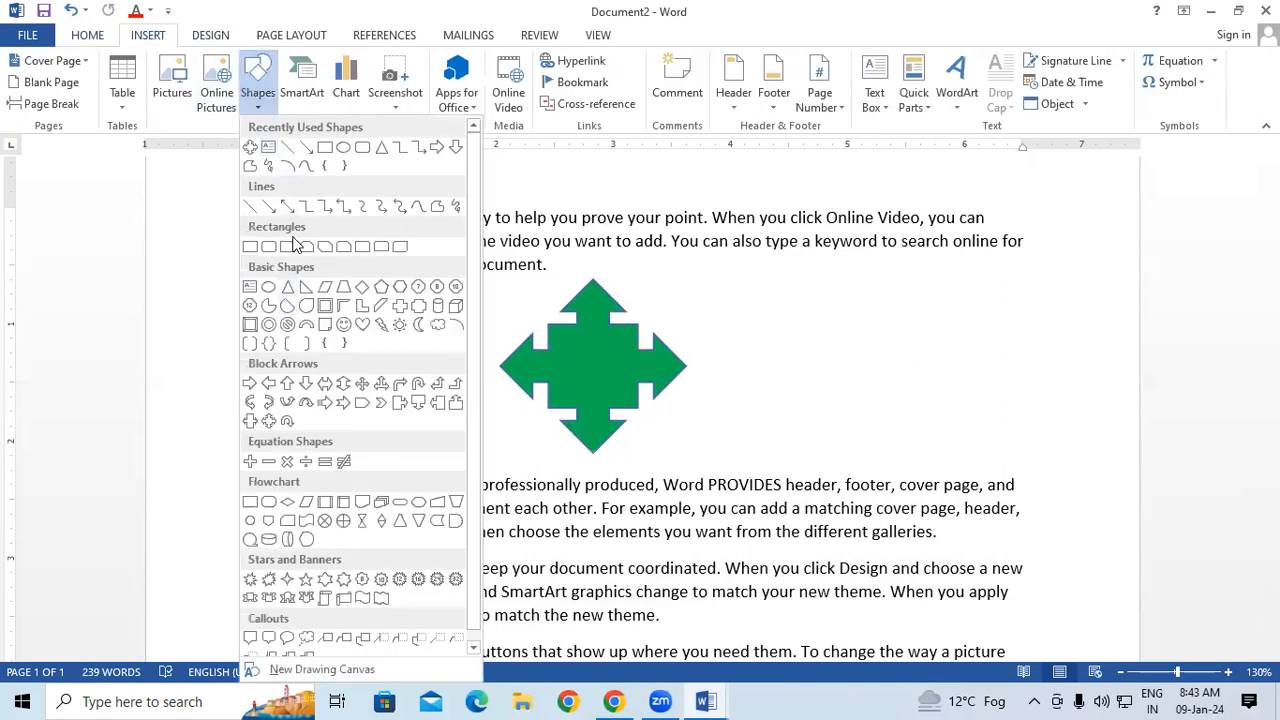
left_click(269, 290)
left_click_drag(797, 281, 975, 462)
left_click_drag(906, 374, 897, 366)
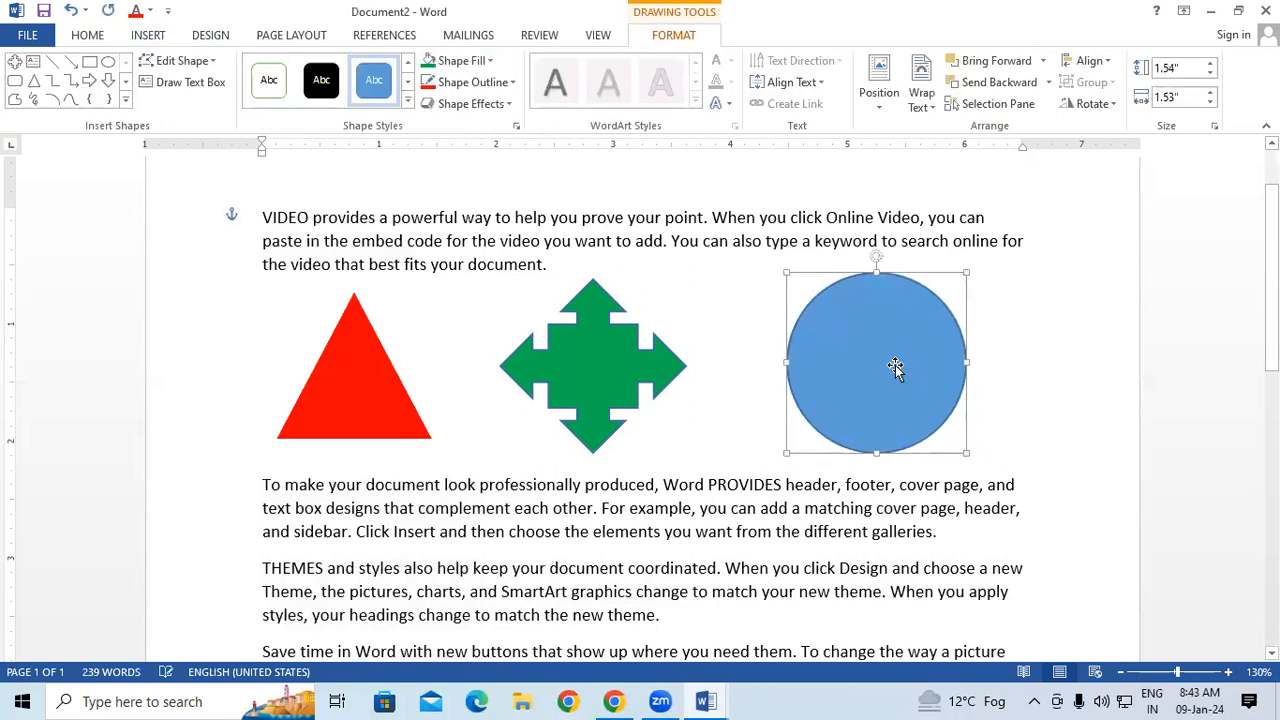
Give the circle a black fill and a black outline, and deselect it.
left_click(487, 62)
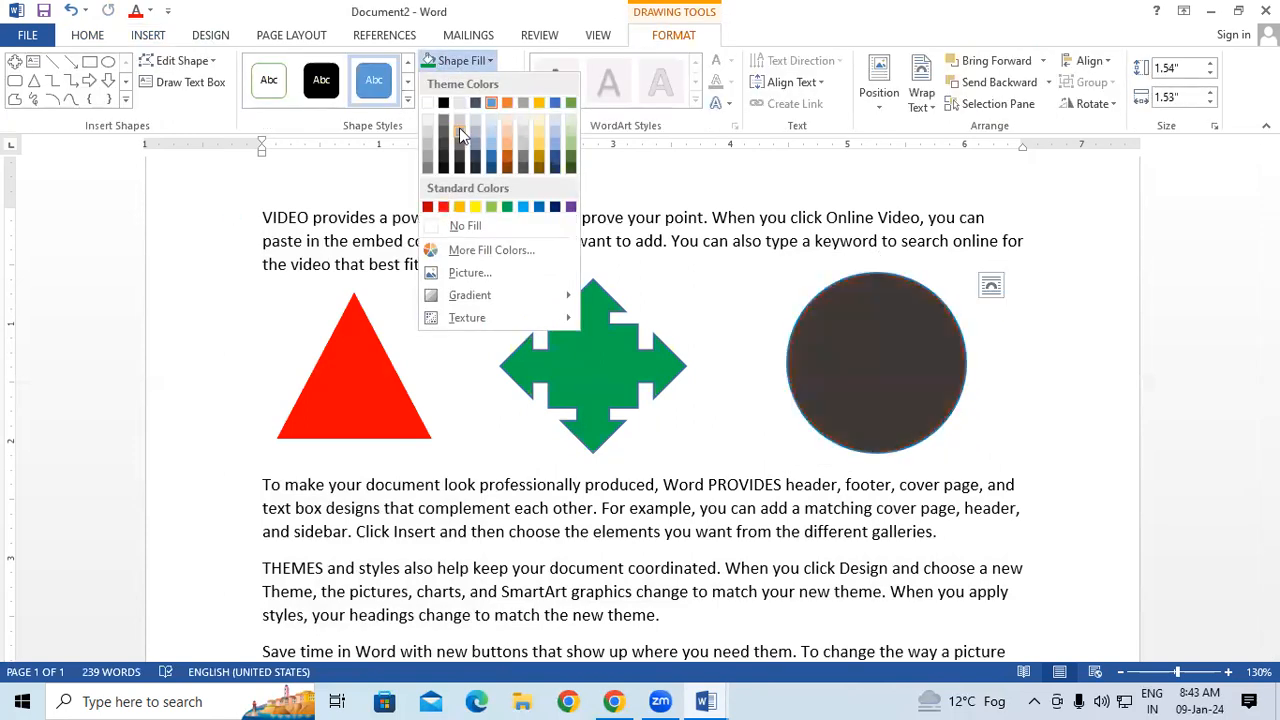
left_click(445, 108)
left_click(470, 82)
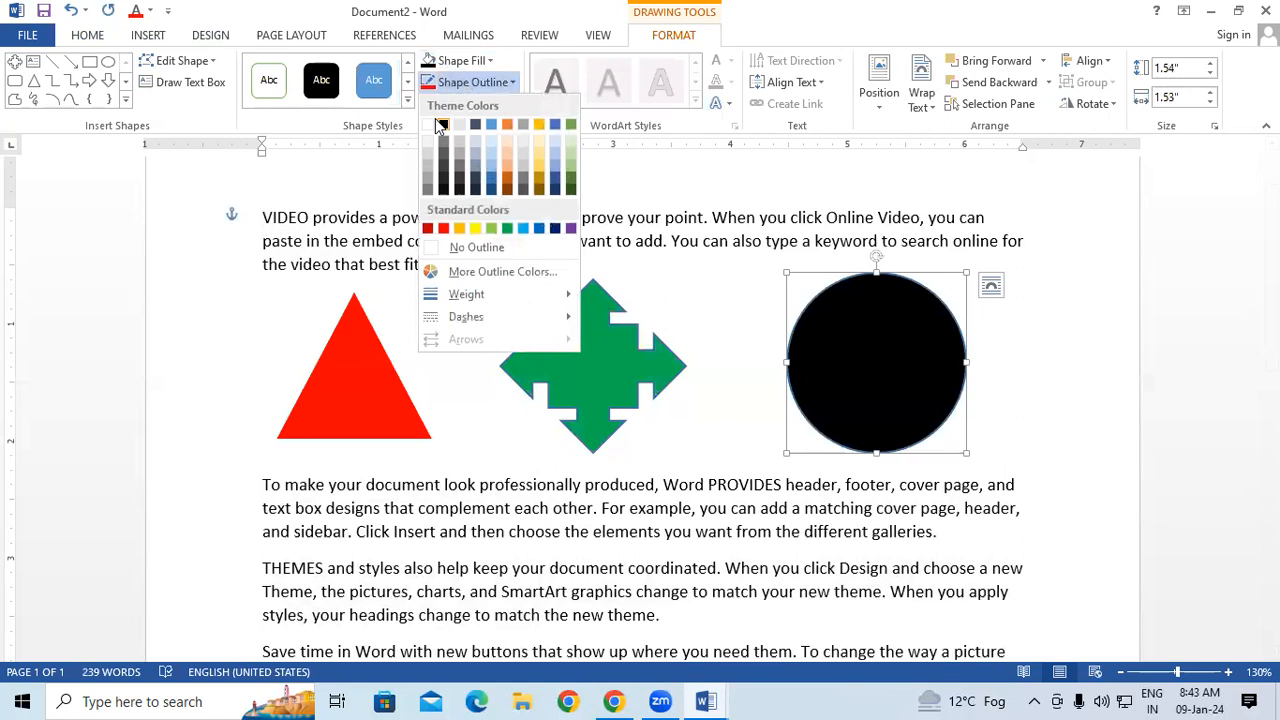
left_click(444, 127)
left_click(863, 534)
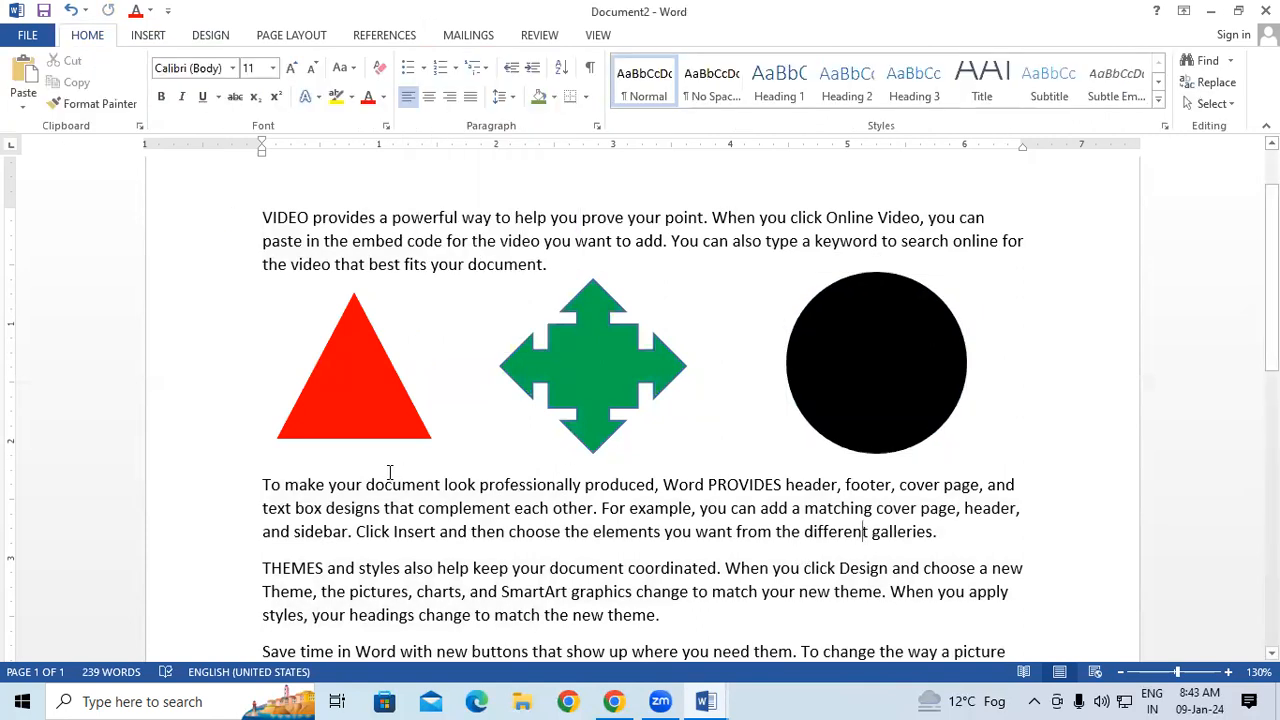
Display the Selection Pane listing the document's shapes.
left_click(1212, 103)
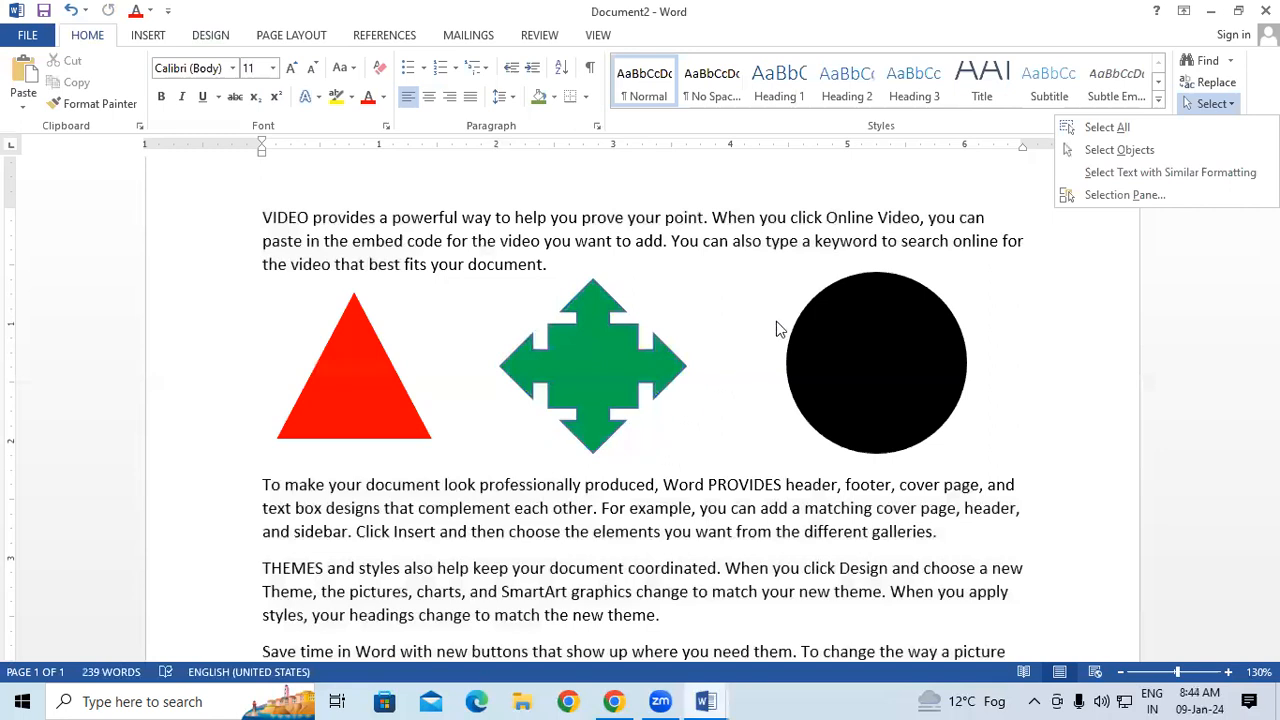
left_click(1133, 202)
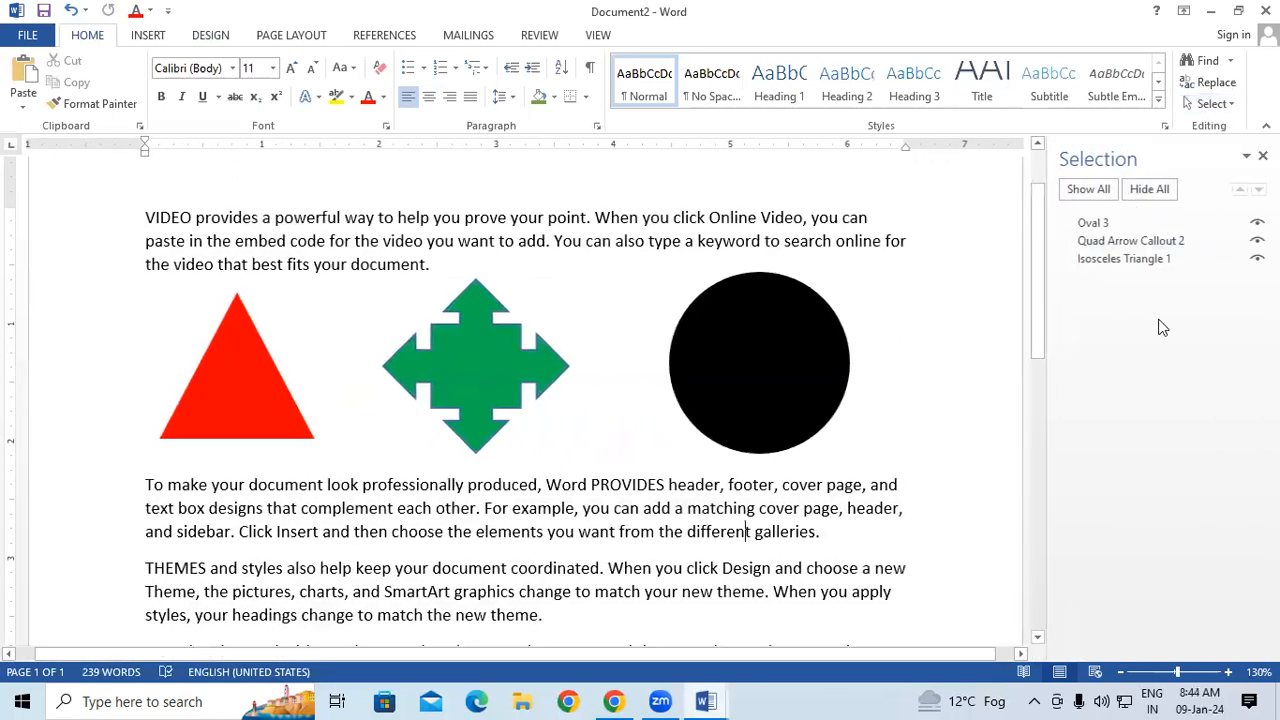
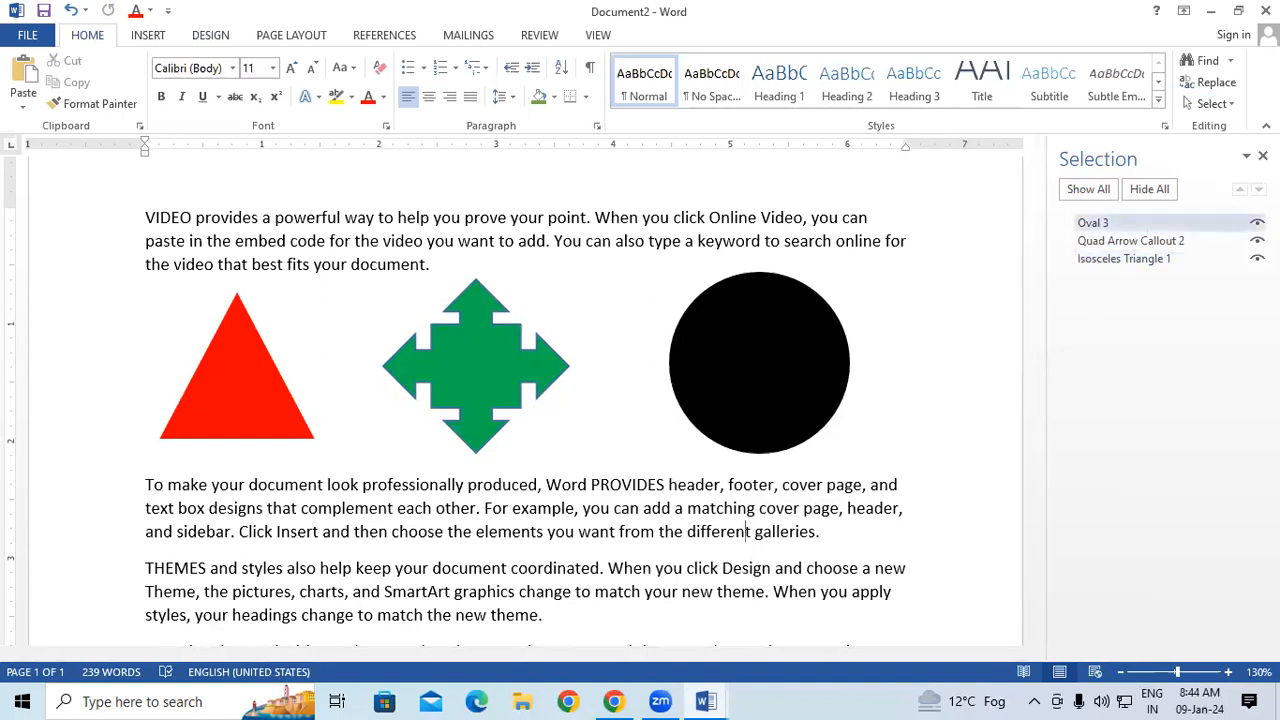
Hide the oval, the quad arrow callout and the isosceles triangle one by one.
left_click(1257, 223)
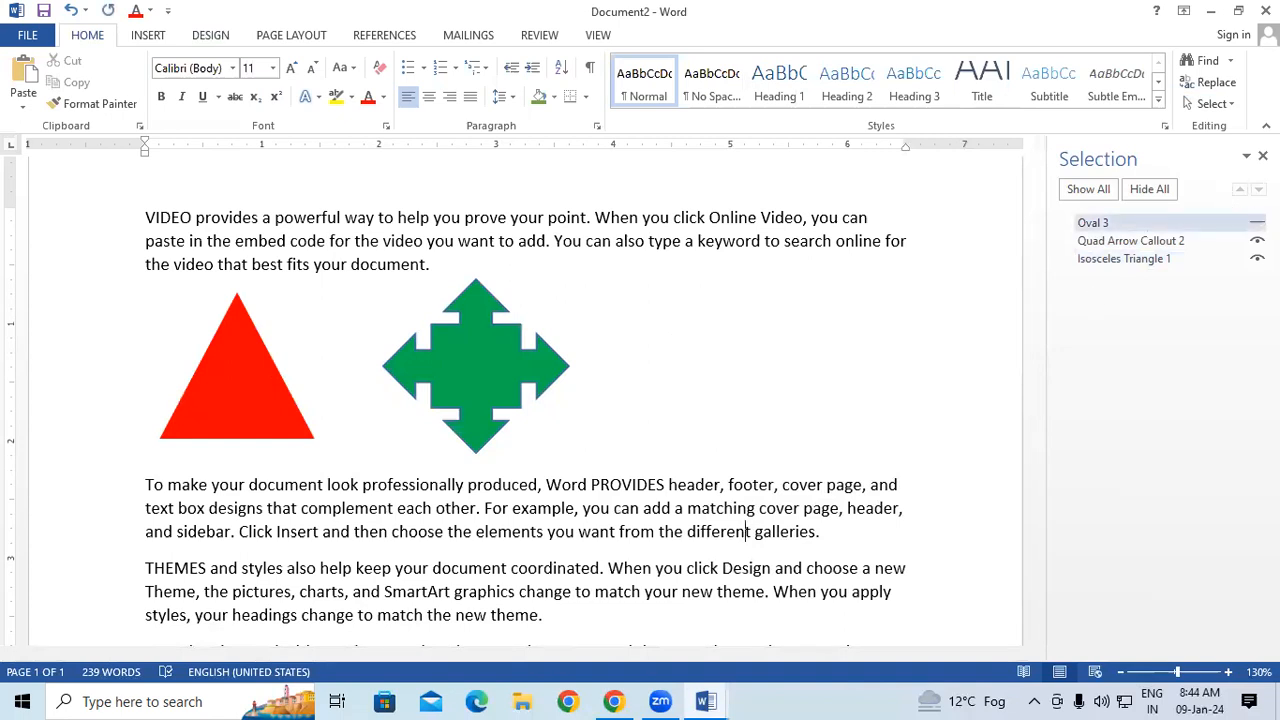
left_click(1257, 241)
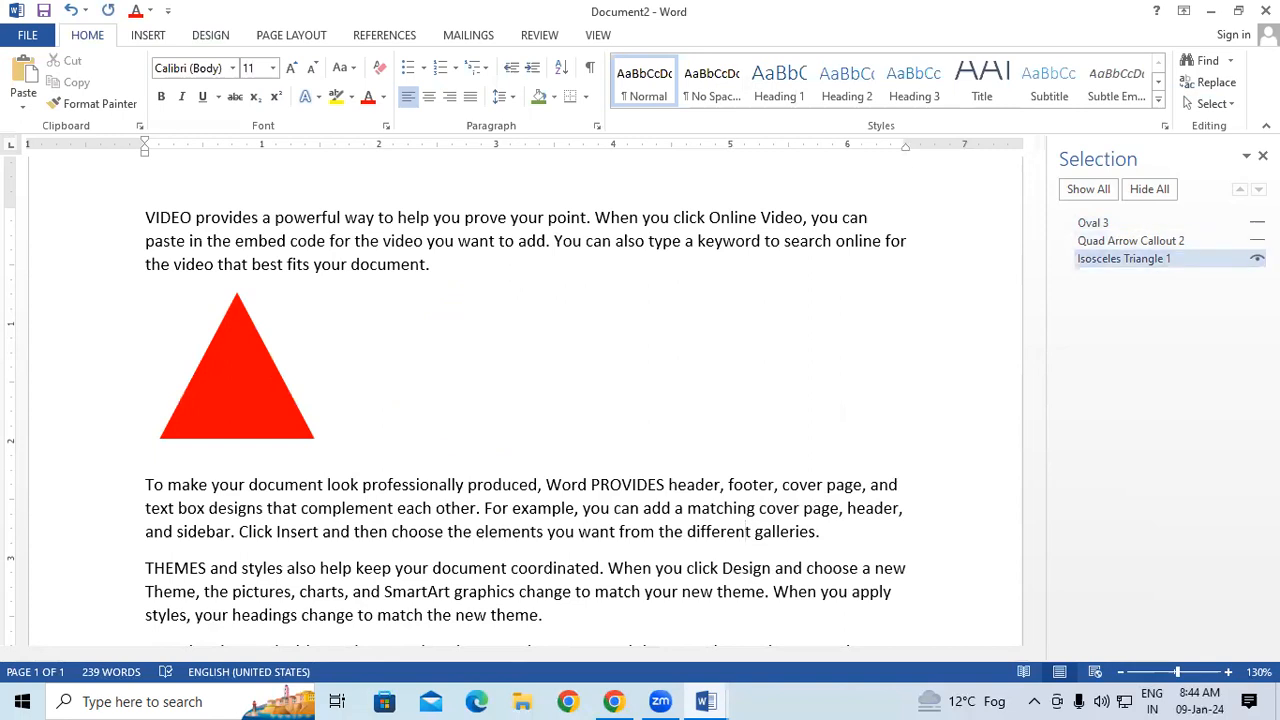
left_click(1124, 258)
left_click(1257, 258)
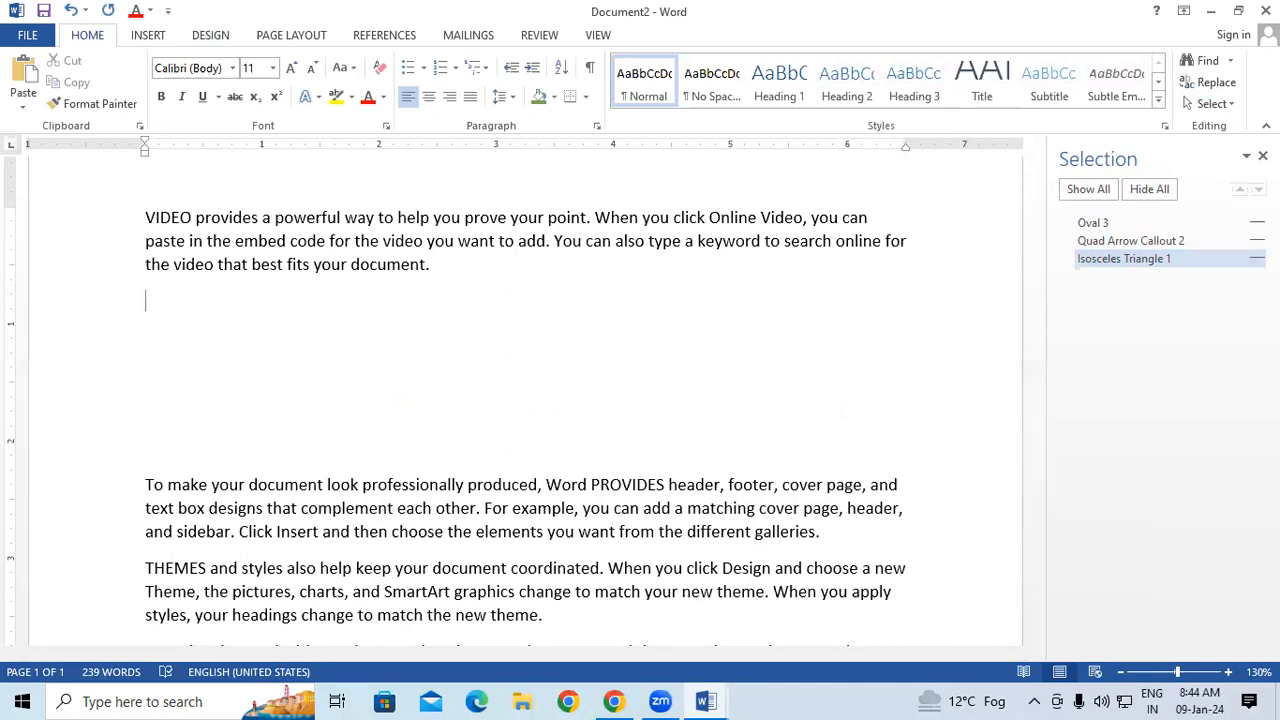
Make the triangle, the quad arrow callout and the oval visible again one by one, and close the Selection Pane.
left_click(1257, 259)
left_click(1257, 241)
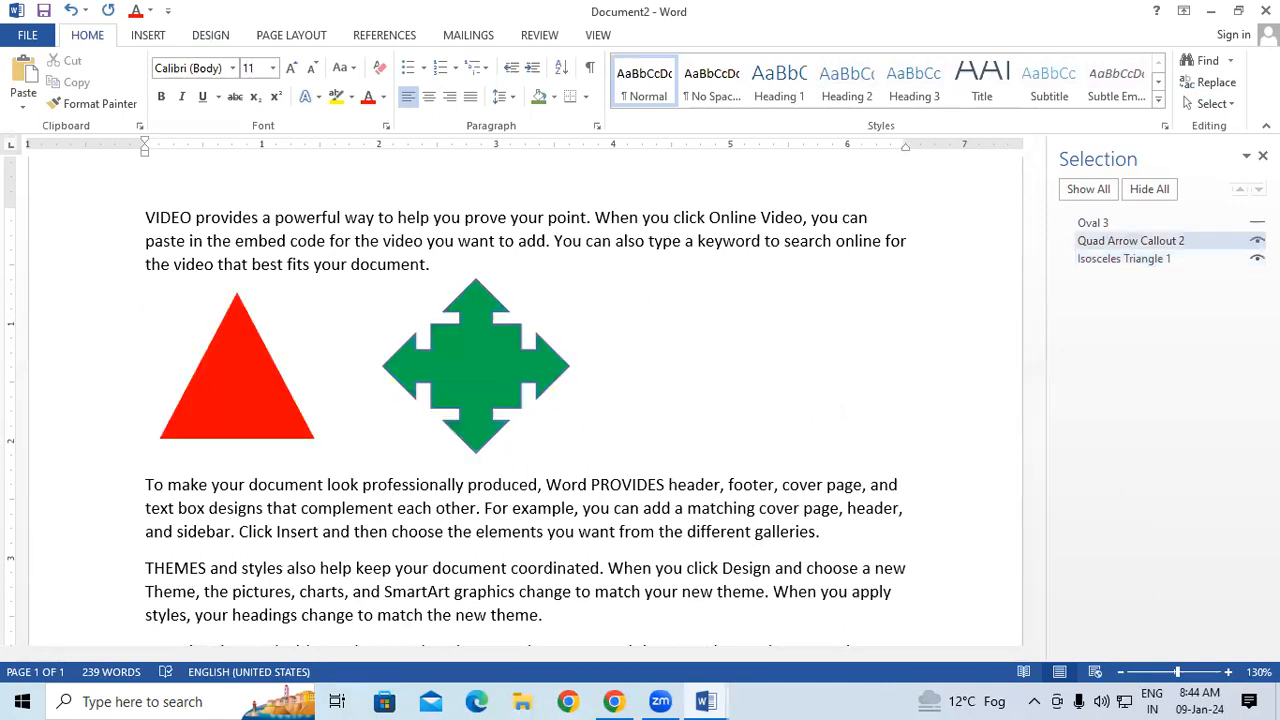
left_click(1257, 223)
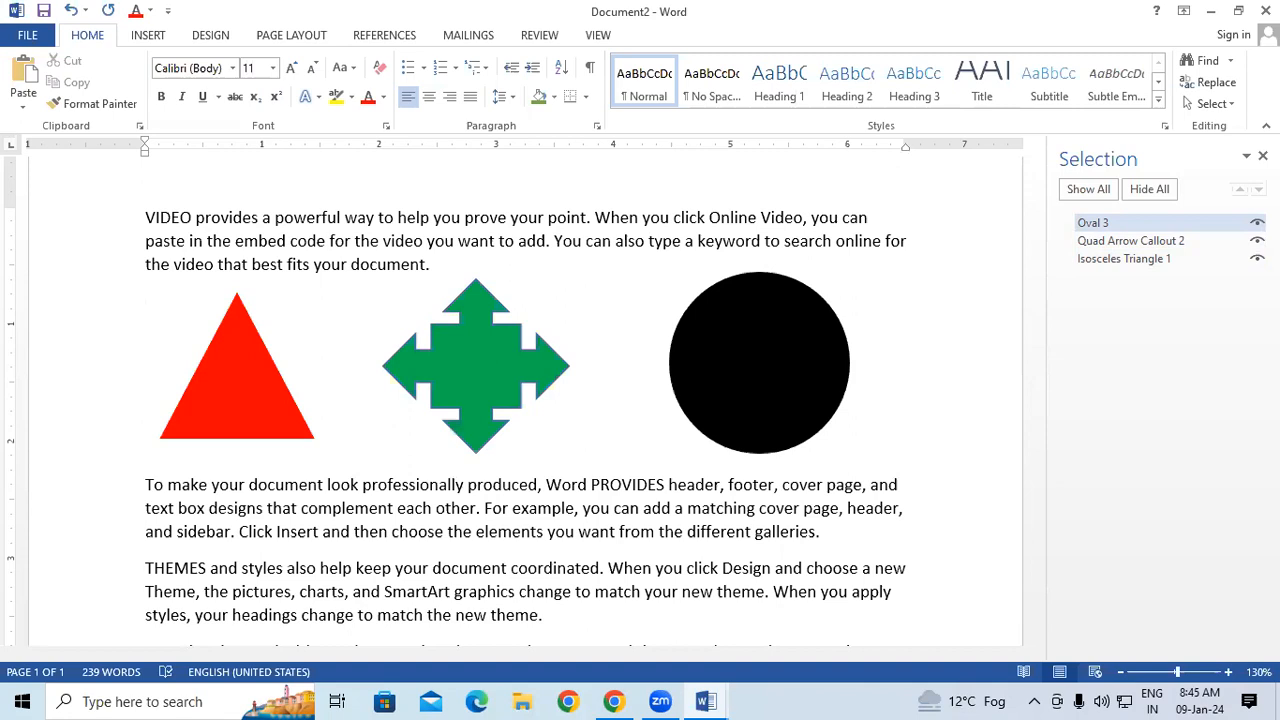
left_click(1262, 156)
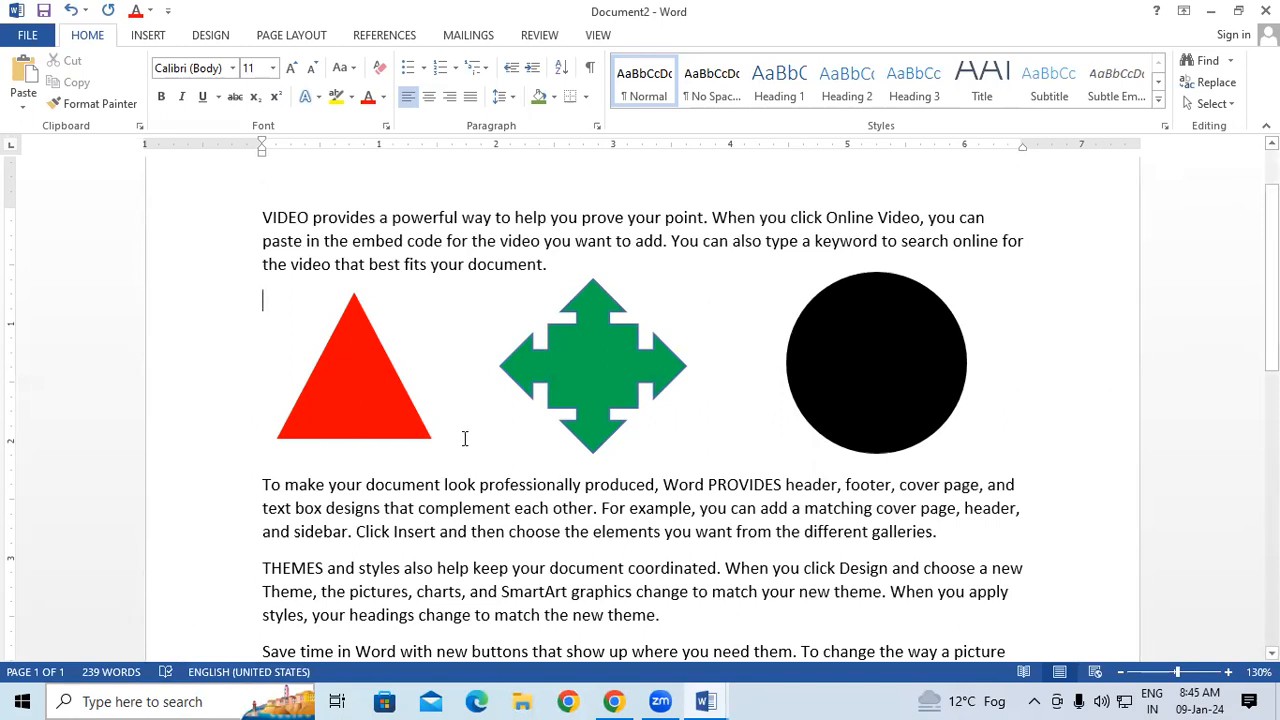
Reopen the Selection Pane and hide the oval, the quad arrow callout and the triangle individually.
left_click(1209, 104)
left_click(1177, 195)
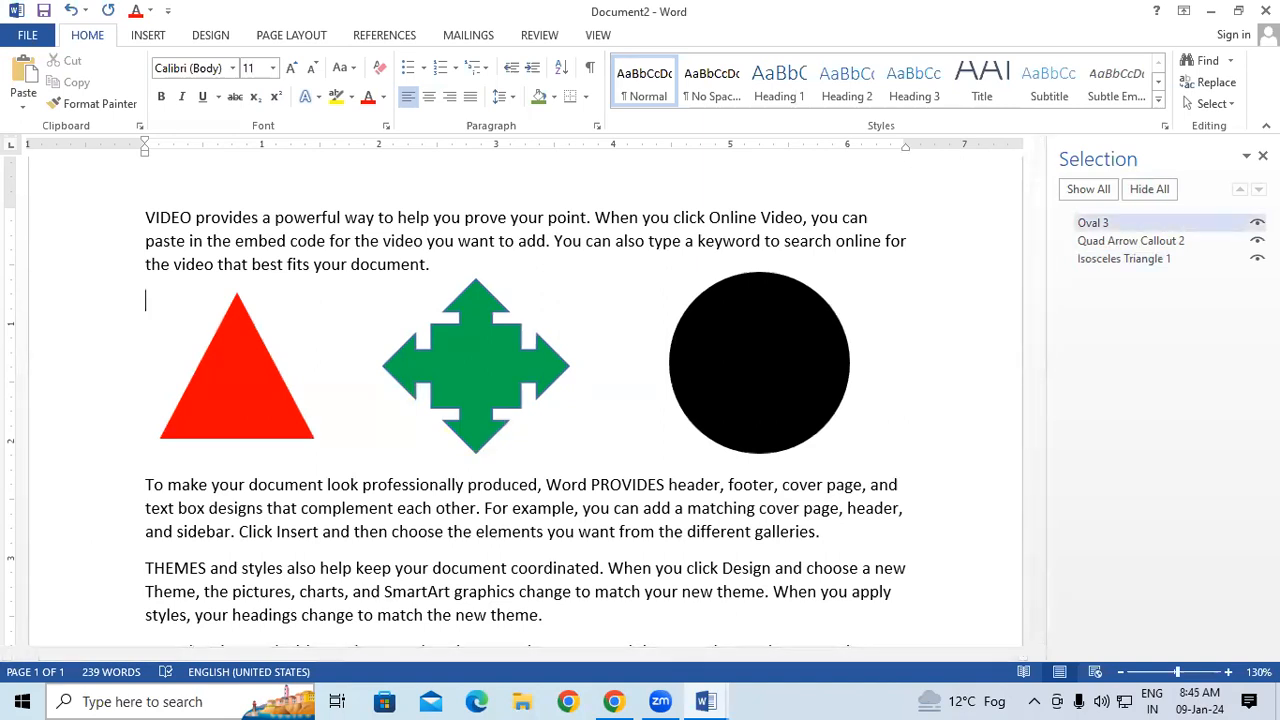
left_click(1257, 222)
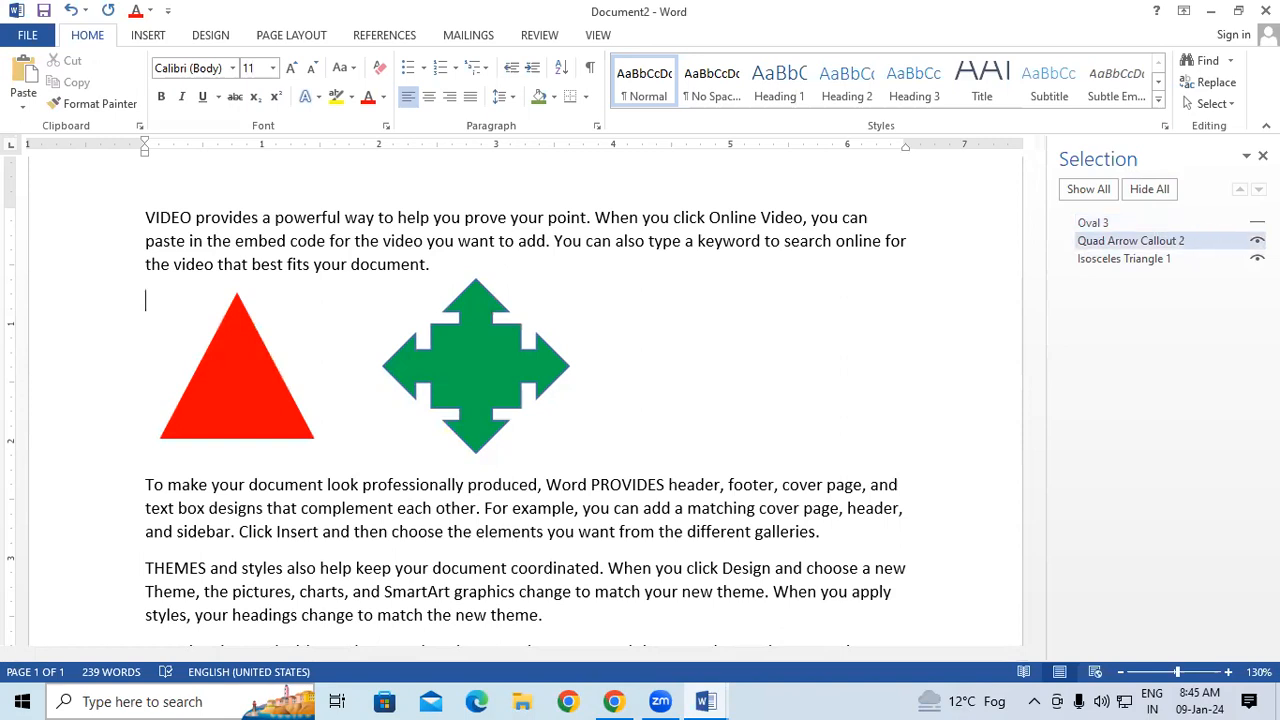
left_click(1257, 240)
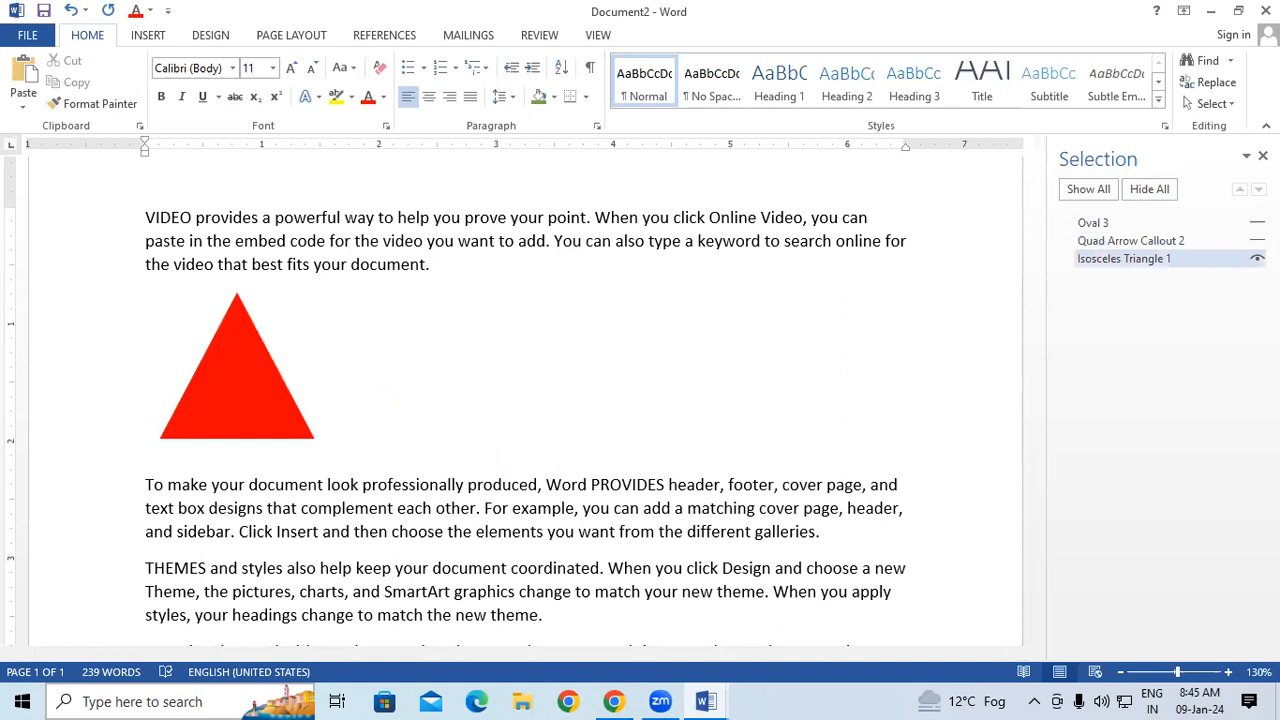
left_click(1257, 258)
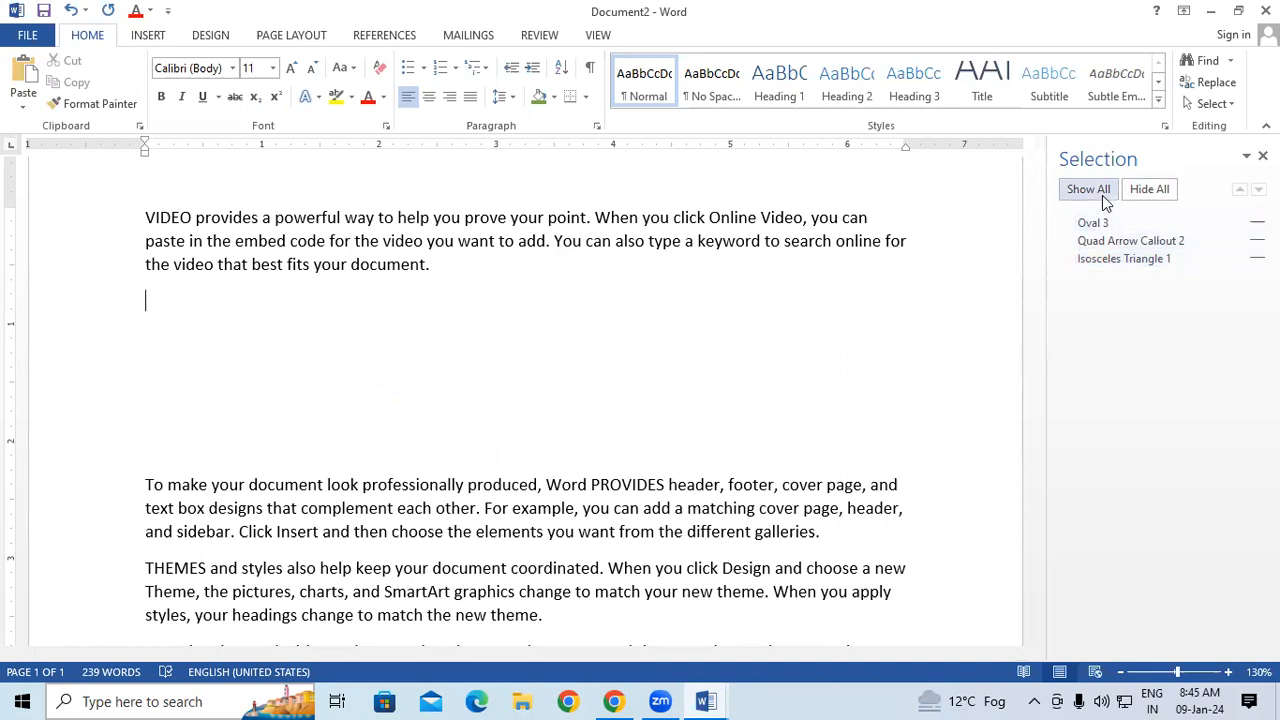
Alternate between showing and hiding all shapes at once, leave them all shown, and close the Selection Pane.
left_click(1071, 192)
left_click(1135, 192)
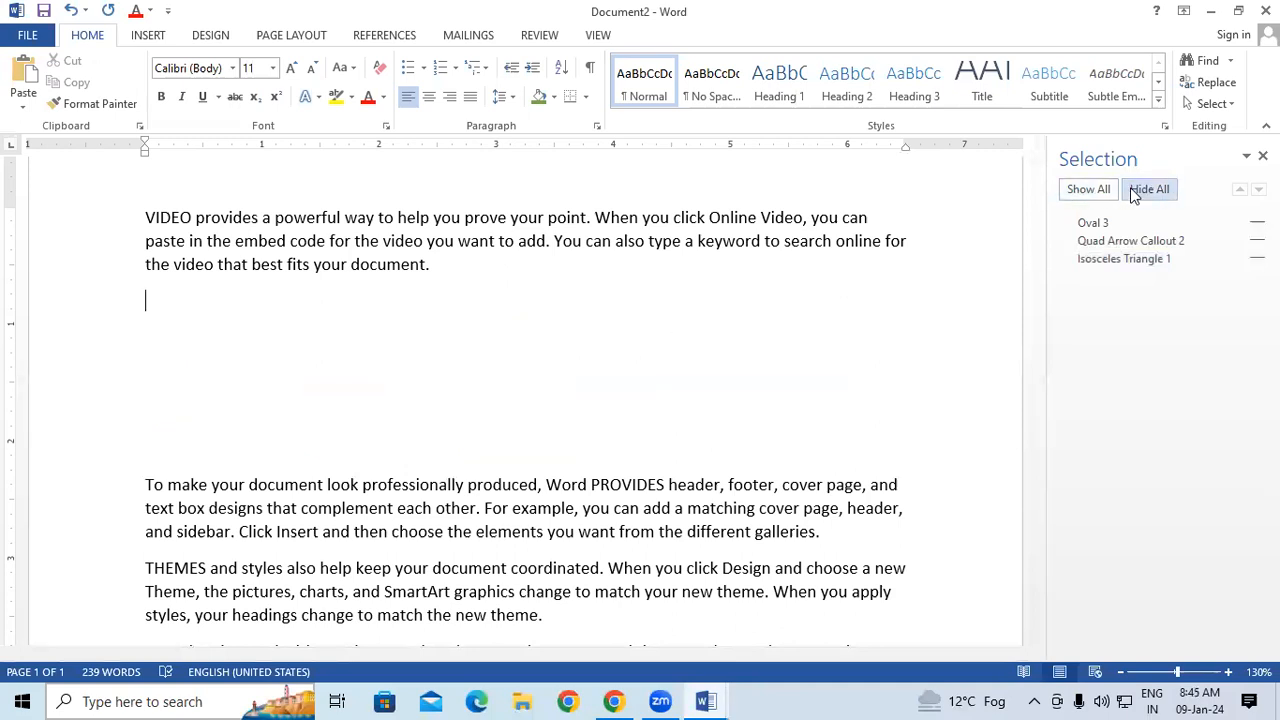
left_click(1076, 193)
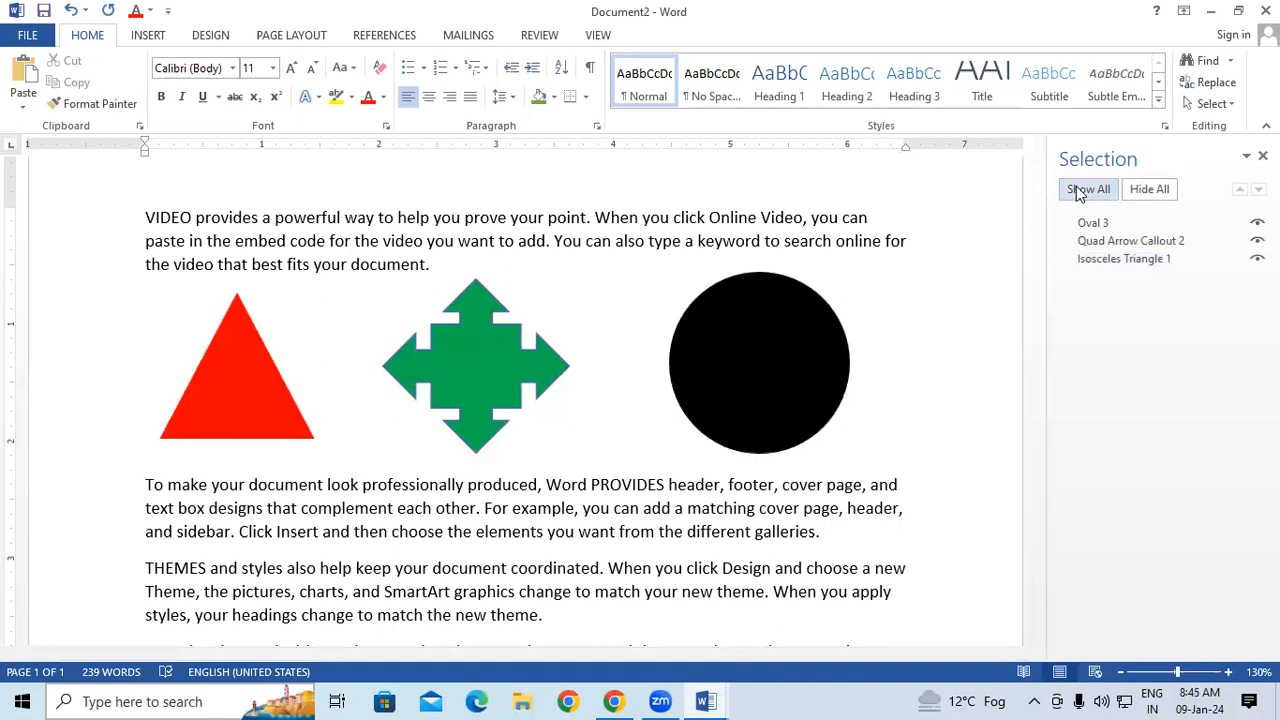
left_click(1147, 190)
left_click(1098, 191)
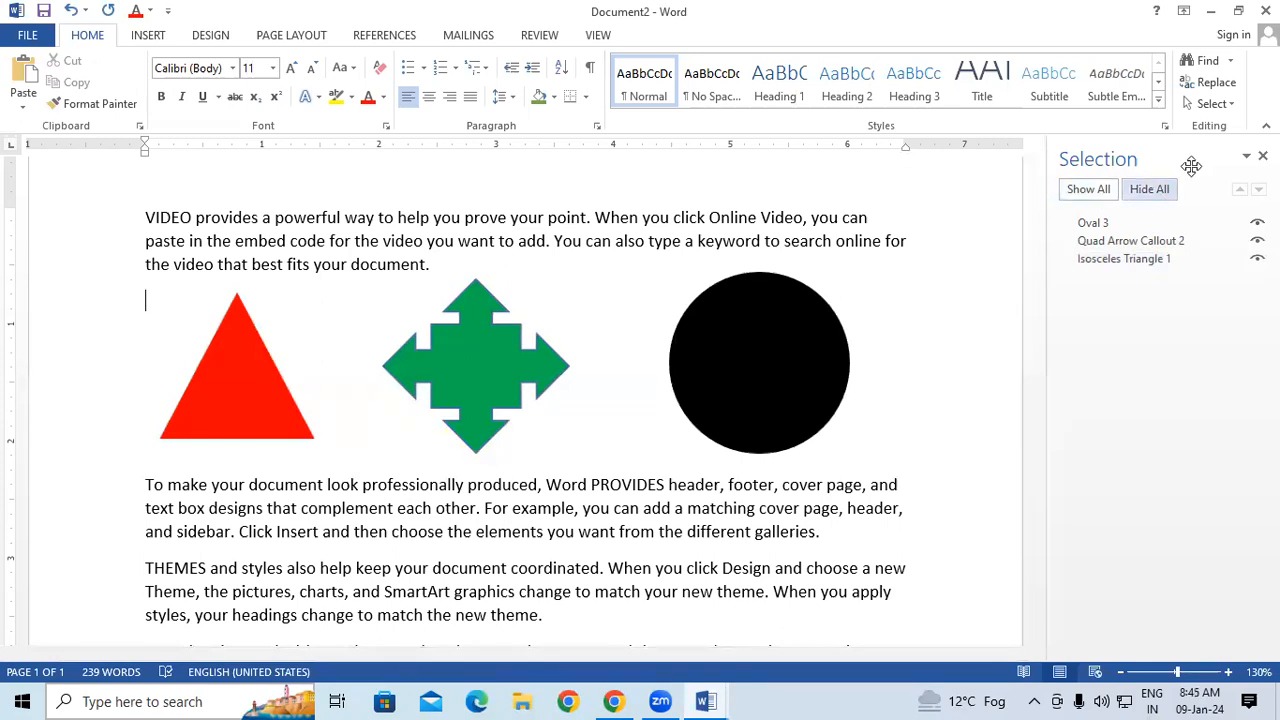
left_click(1262, 156)
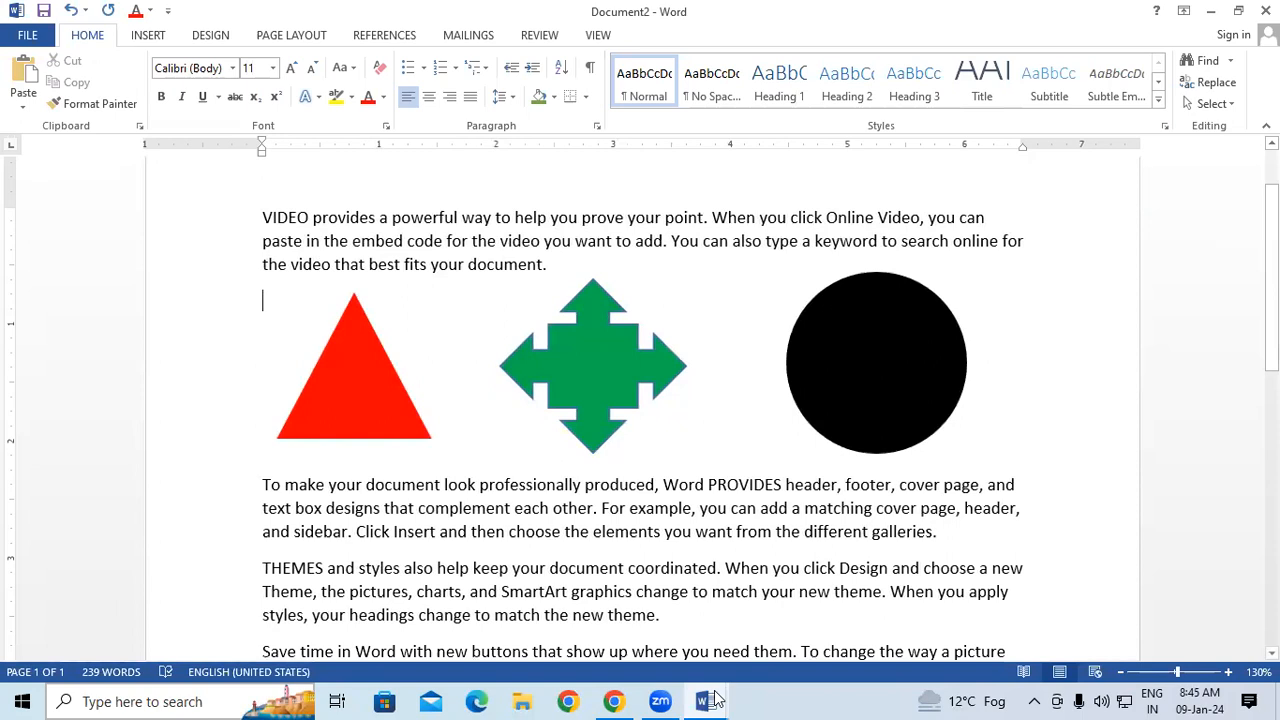
Switch to the Document1 window and select all of its text.
mouse_move(714, 699)
left_click(600, 665)
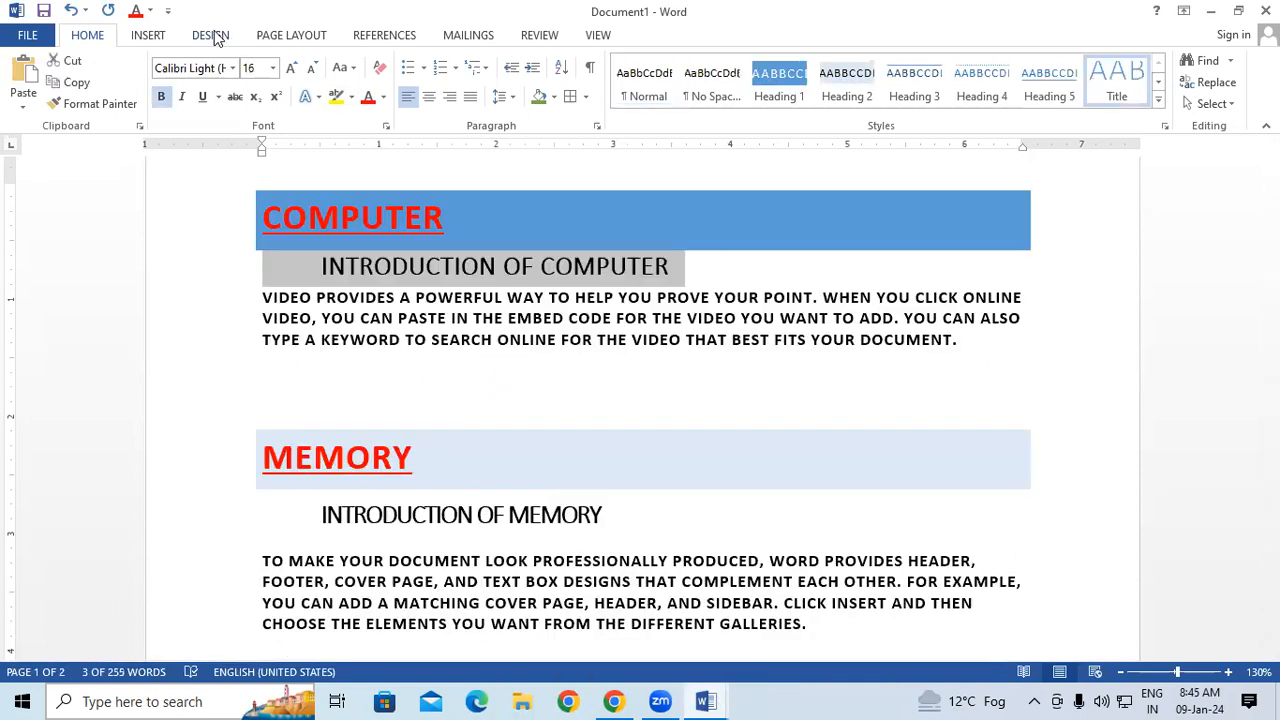
left_click(214, 36)
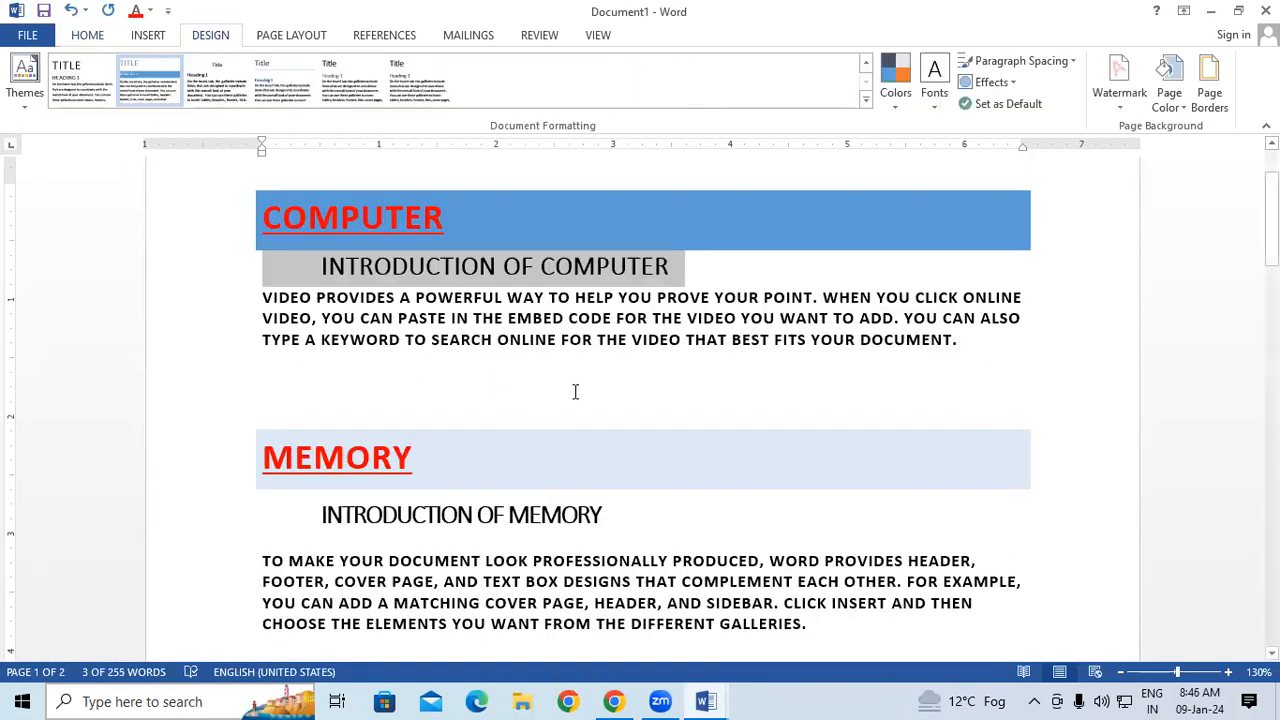
key("ctrl+a")
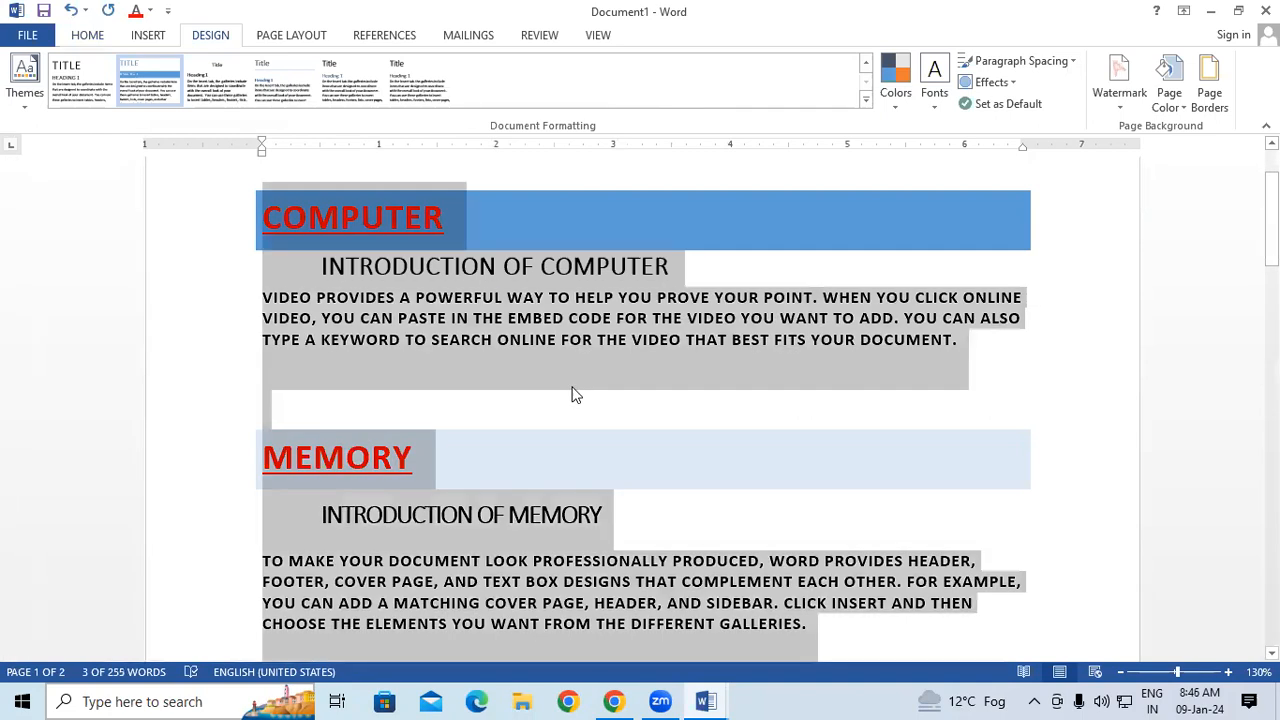
Apply the built-in Shaded style set to the document.
left_click(87, 36)
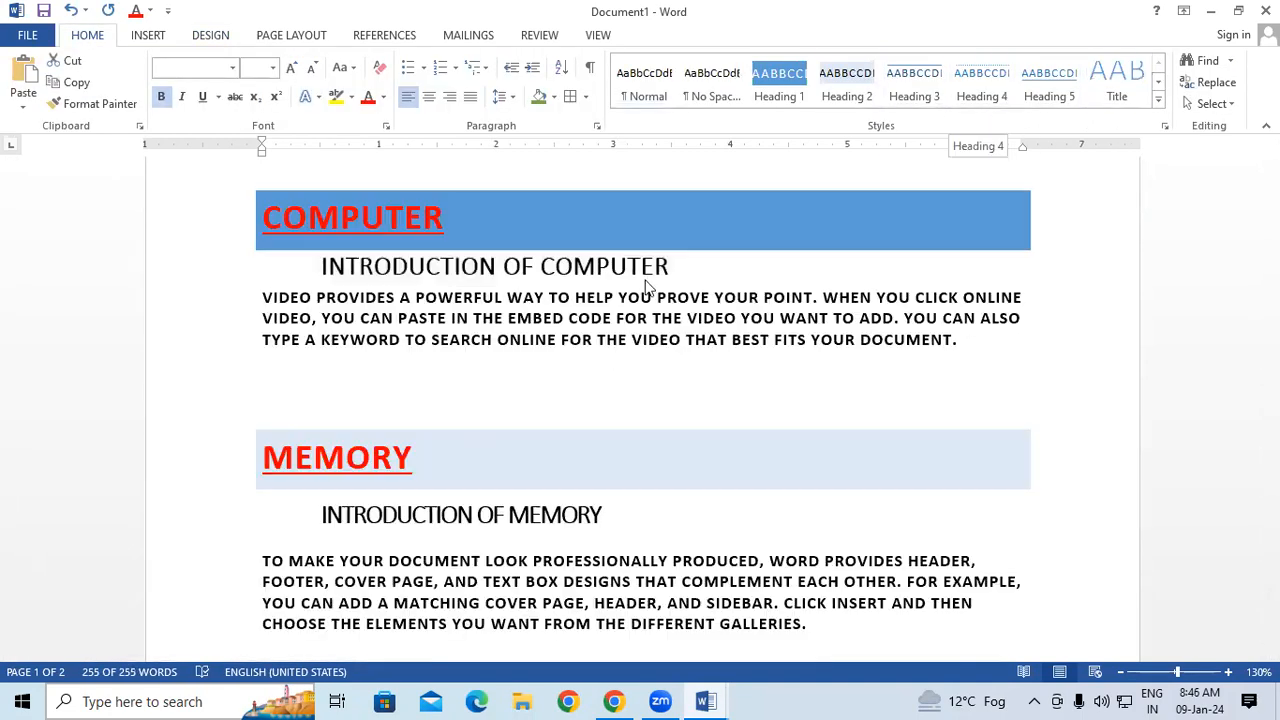
left_click(210, 38)
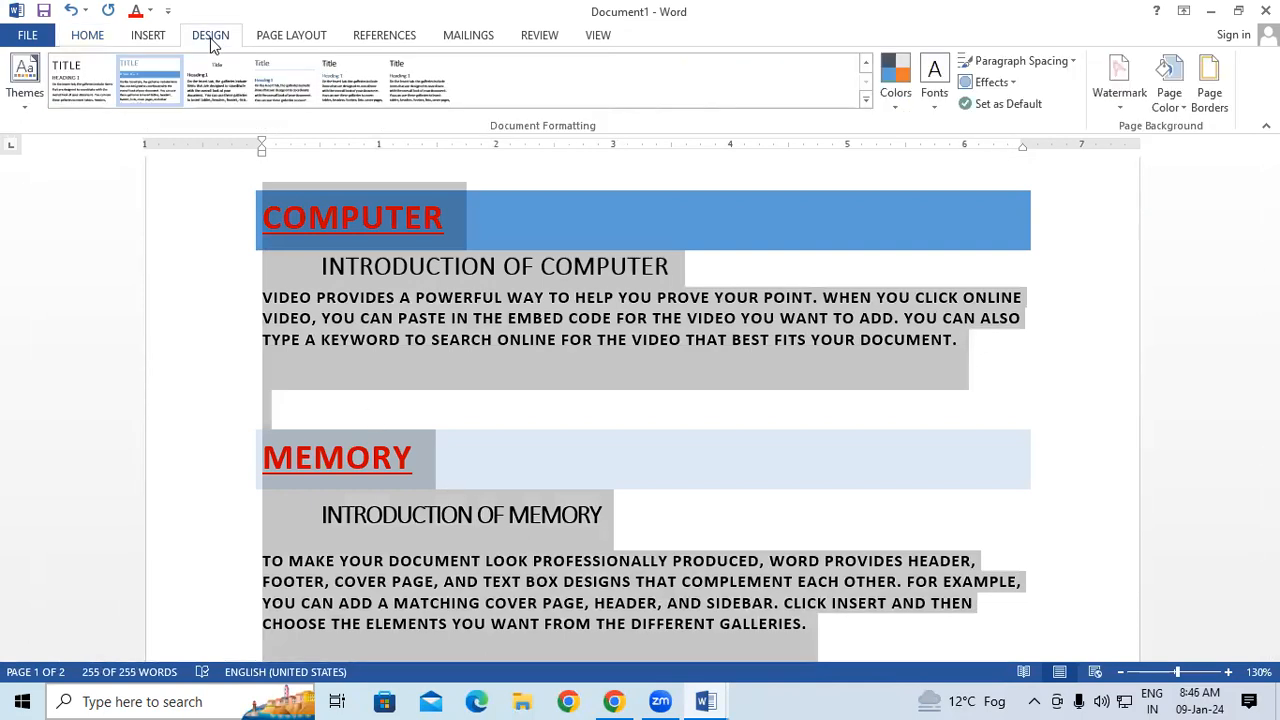
left_click(866, 101)
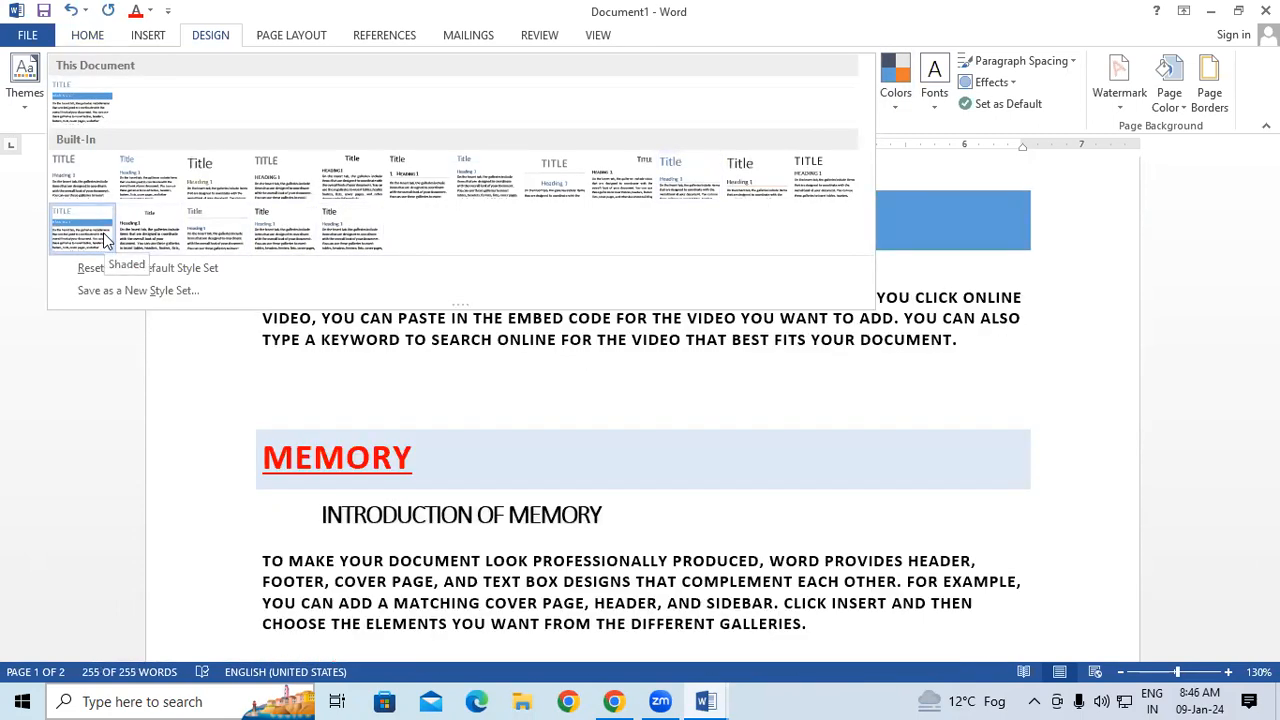
left_click(104, 240)
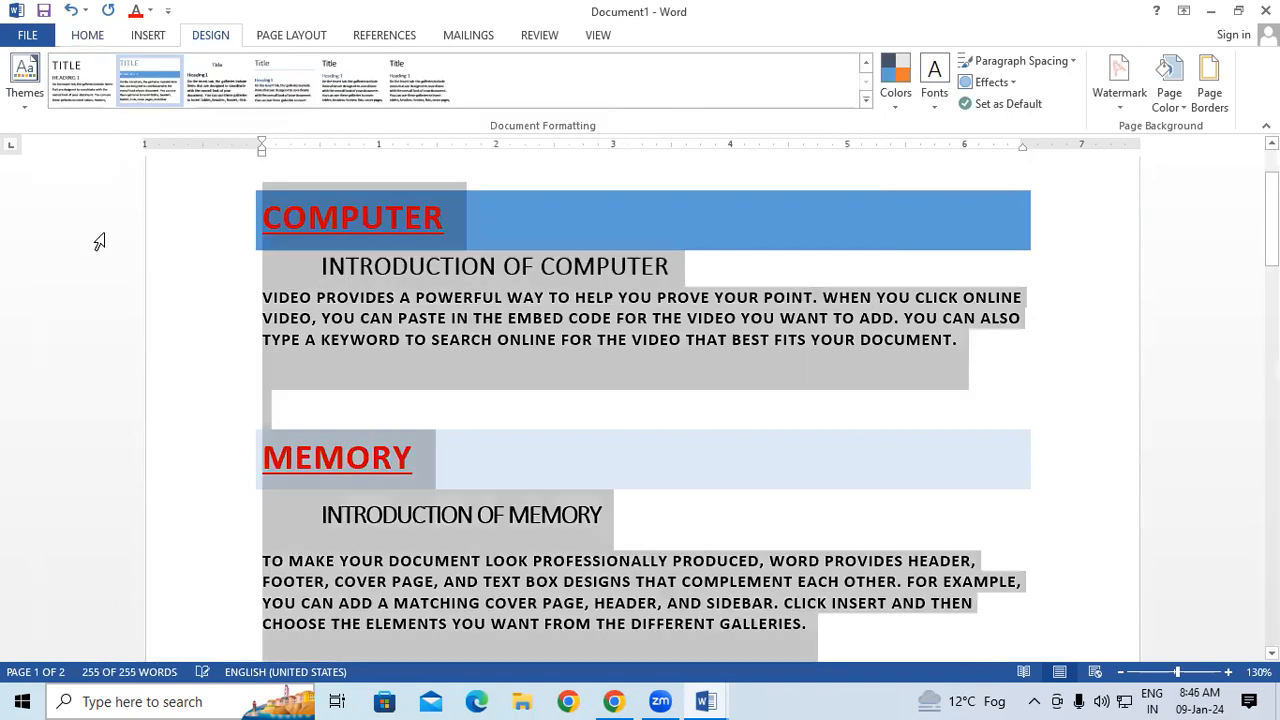
Set the document's theme colors to Green Yellow and its theme fonts to Calibri.
left_click(884, 86)
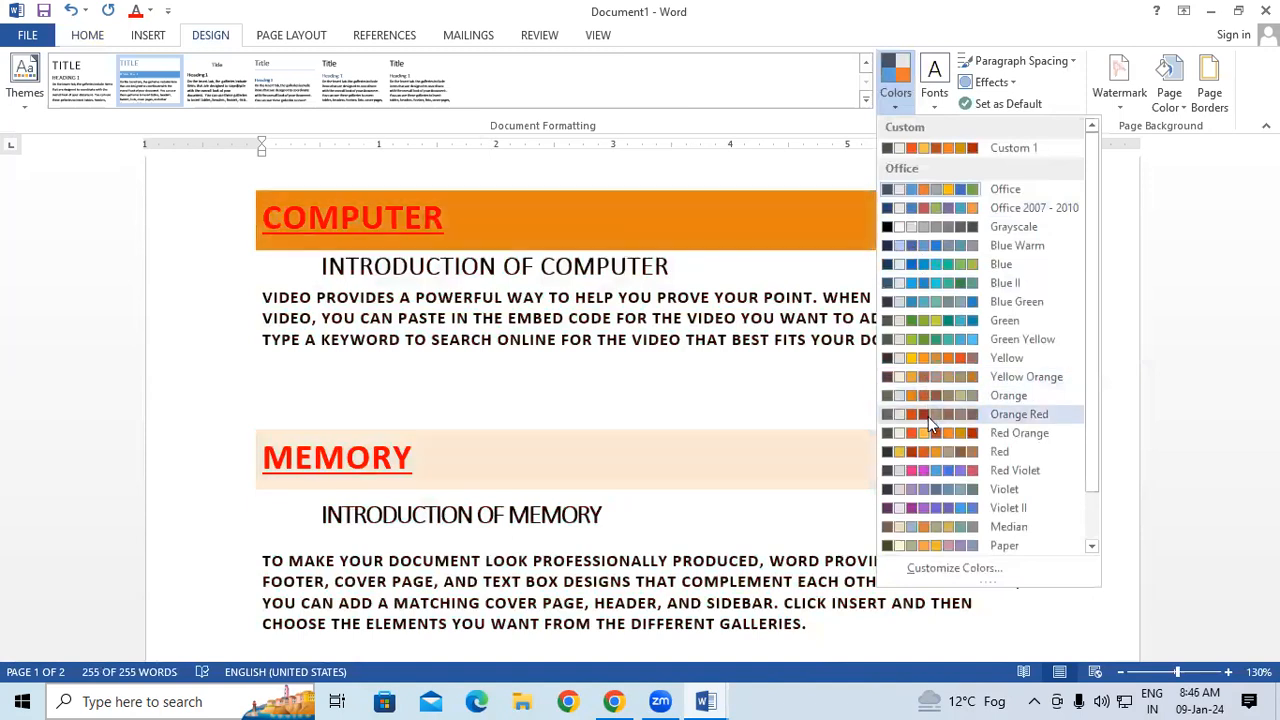
left_click(933, 339)
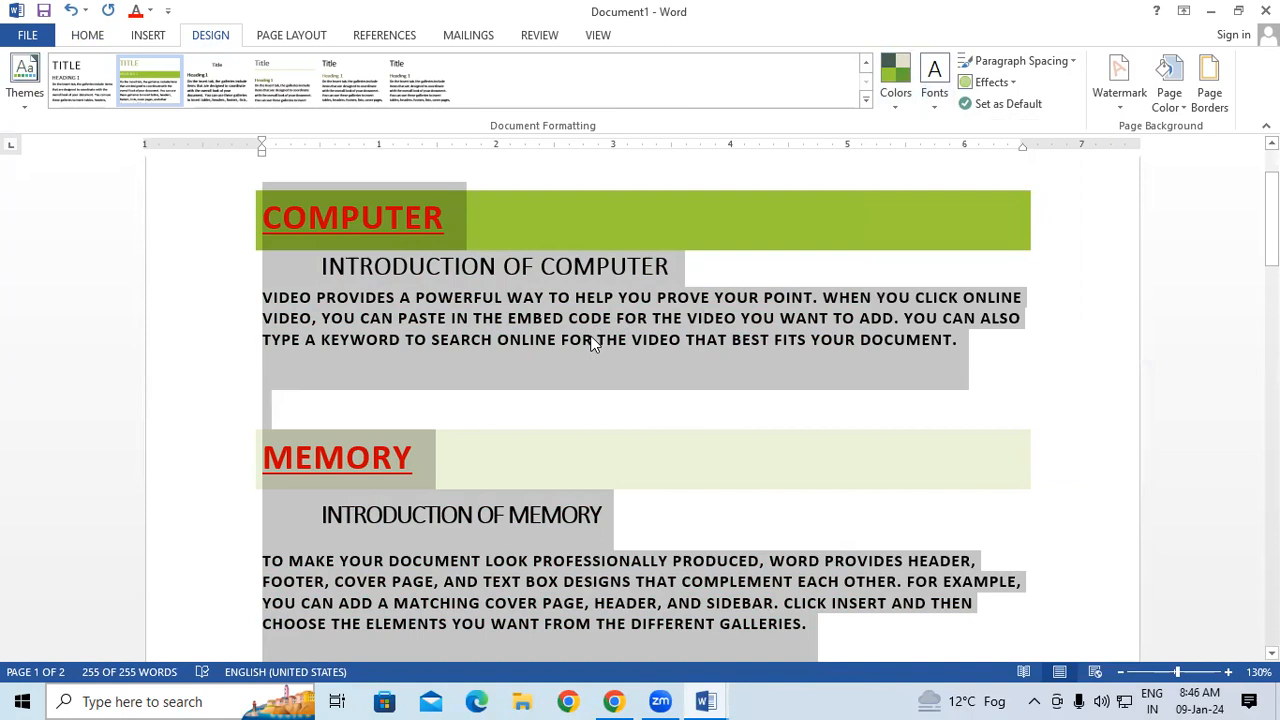
left_click(940, 98)
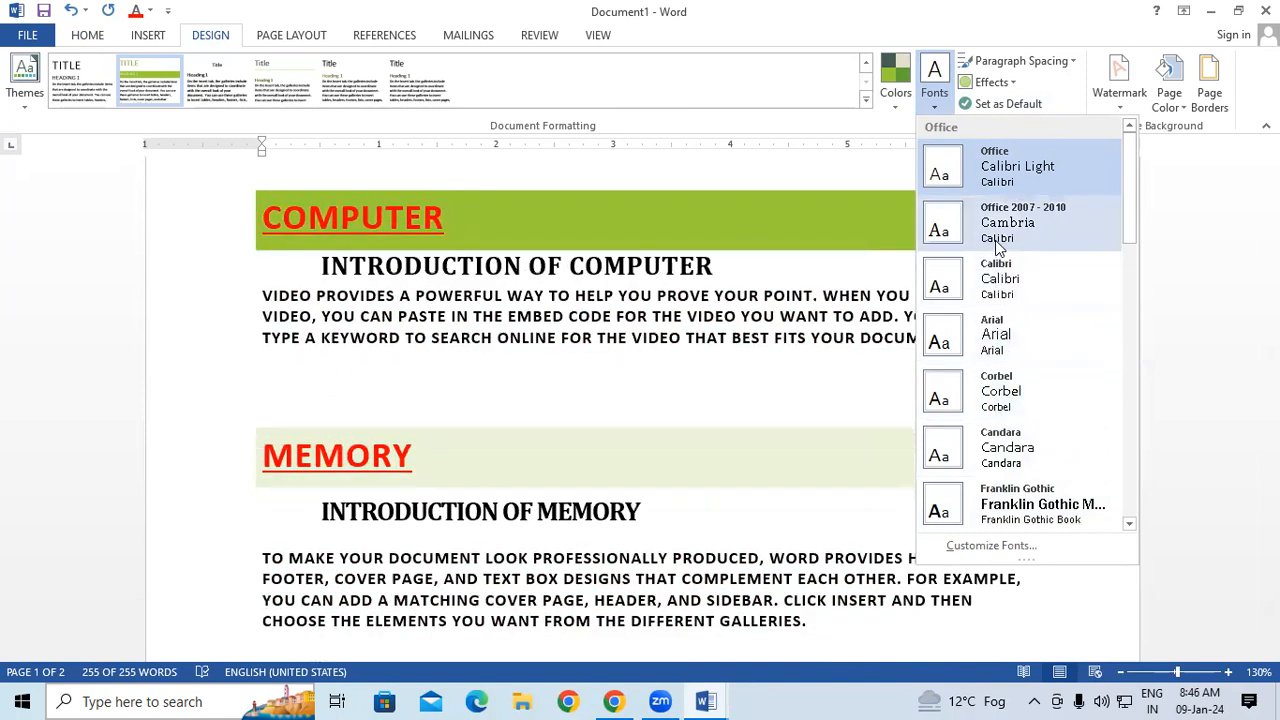
left_click(996, 278)
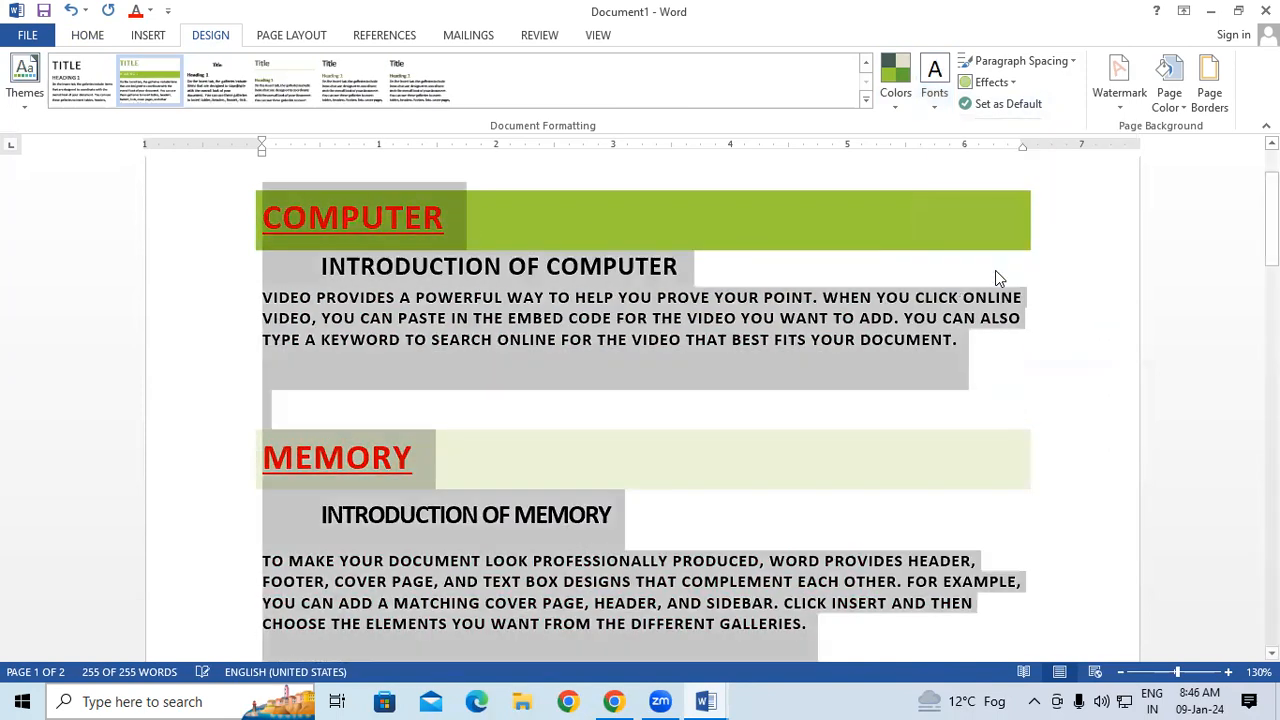
Preview the built-in paragraph spacing options and look through the theme effects for the document.
left_click(1040, 68)
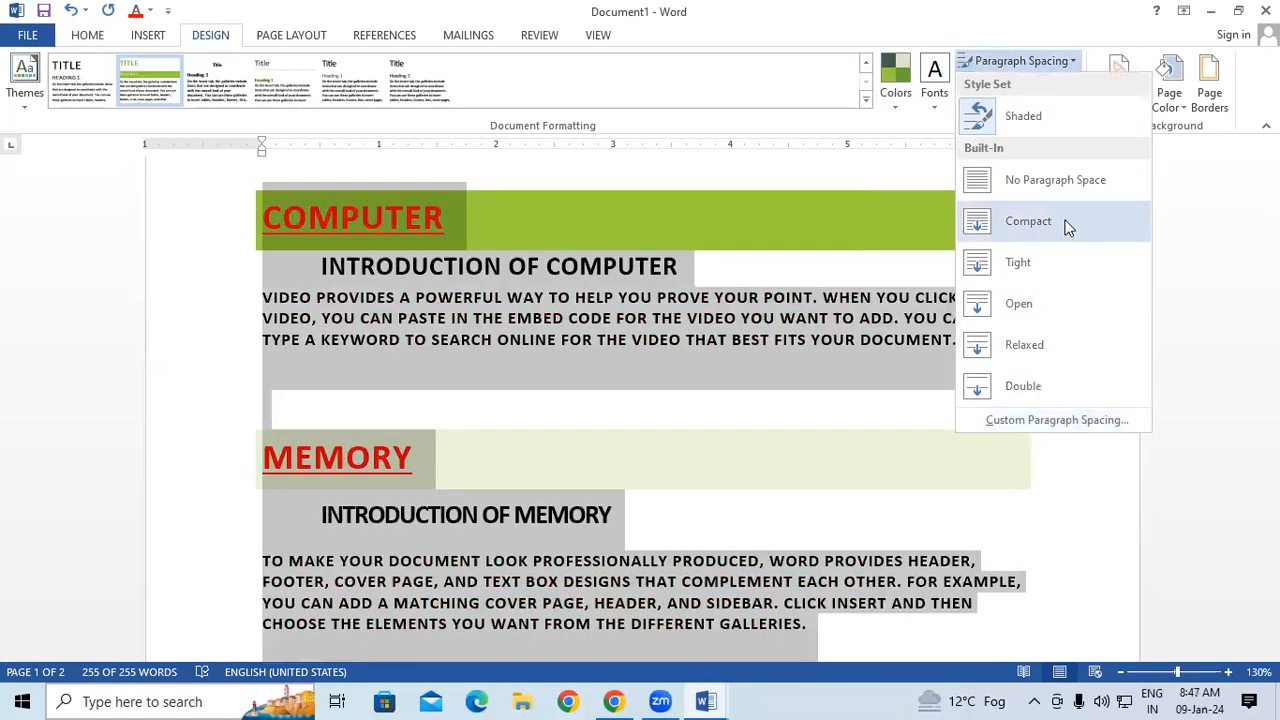
left_click(1066, 224)
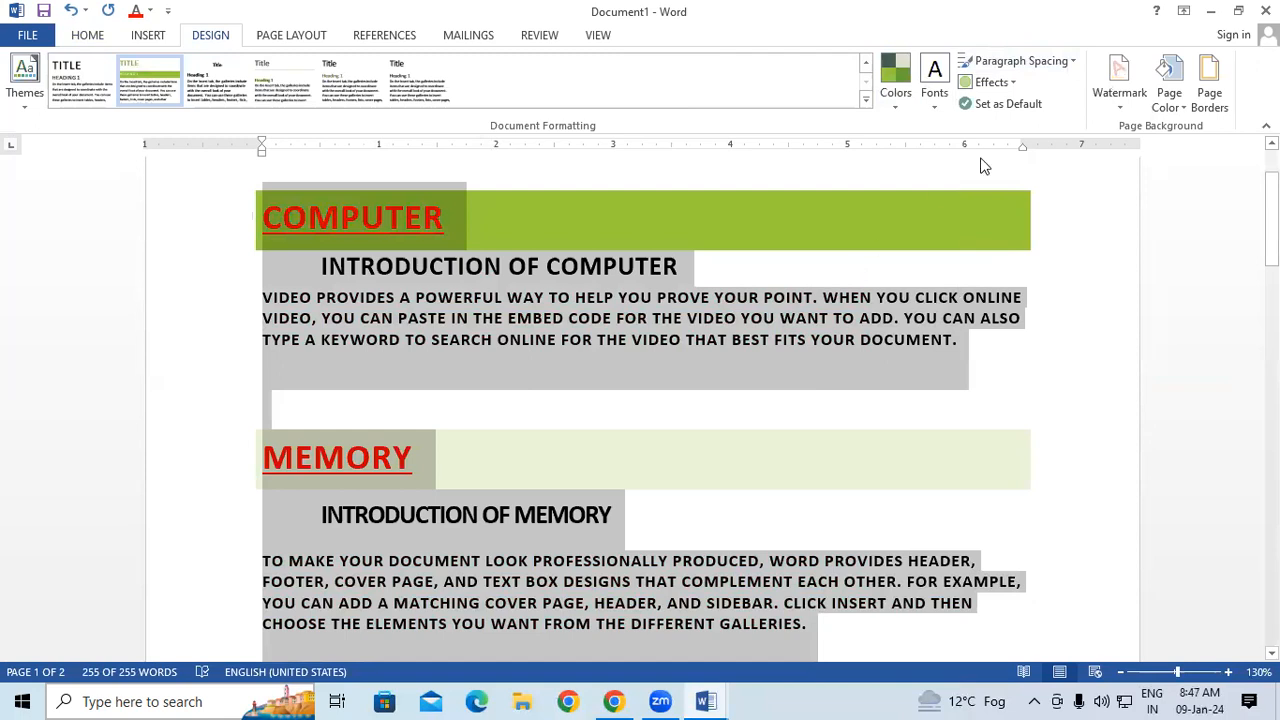
left_click(993, 84)
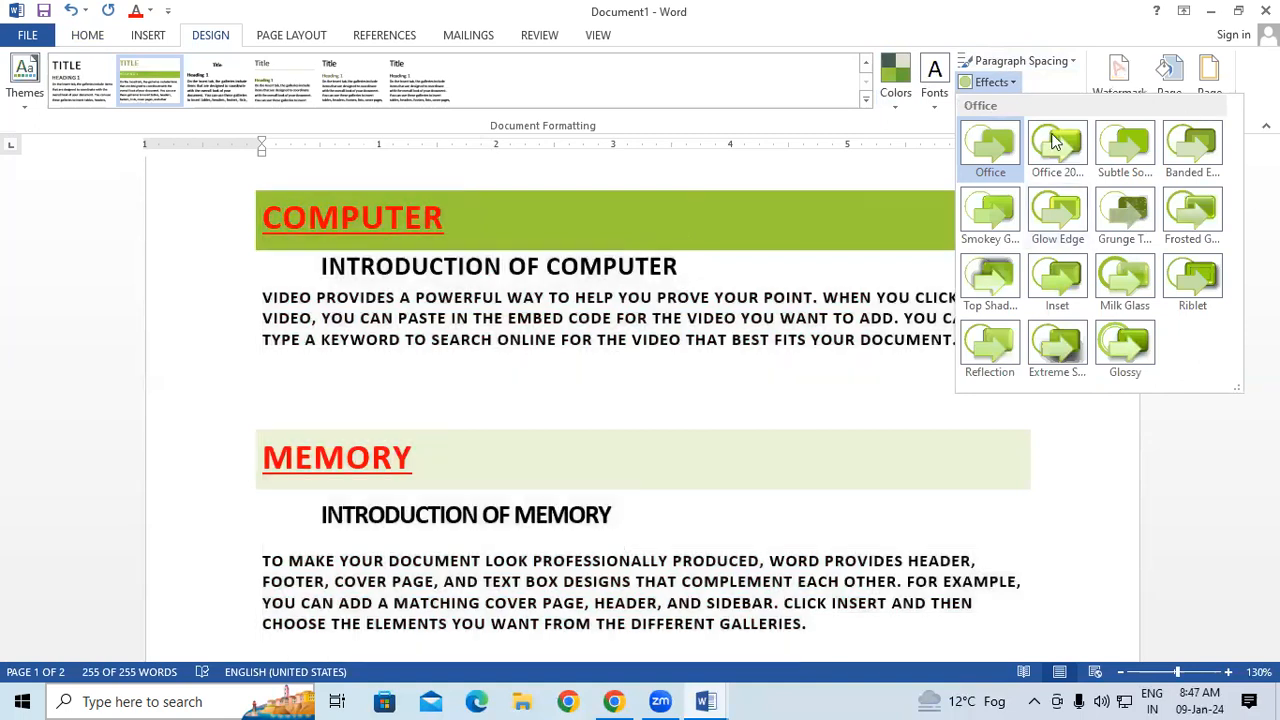
left_click(836, 381)
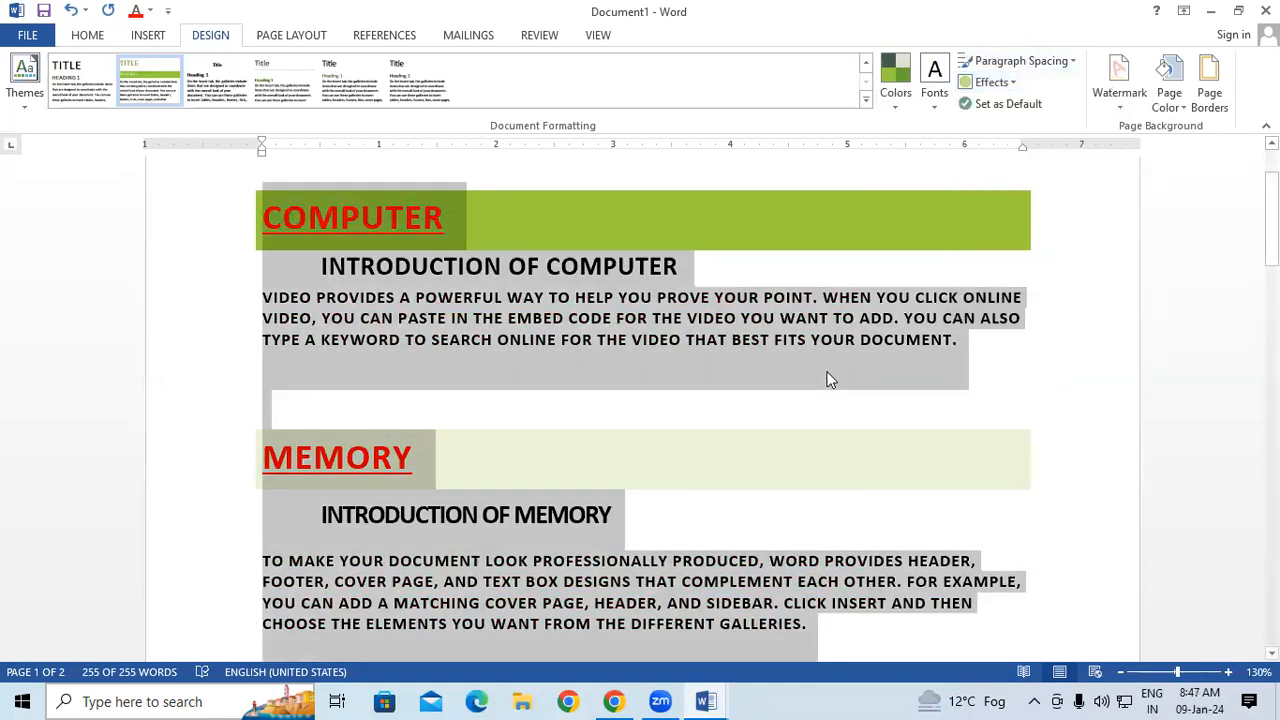
Change the document's theme colors to Yellow and look over the theme effects in these colors.
left_click(896, 90)
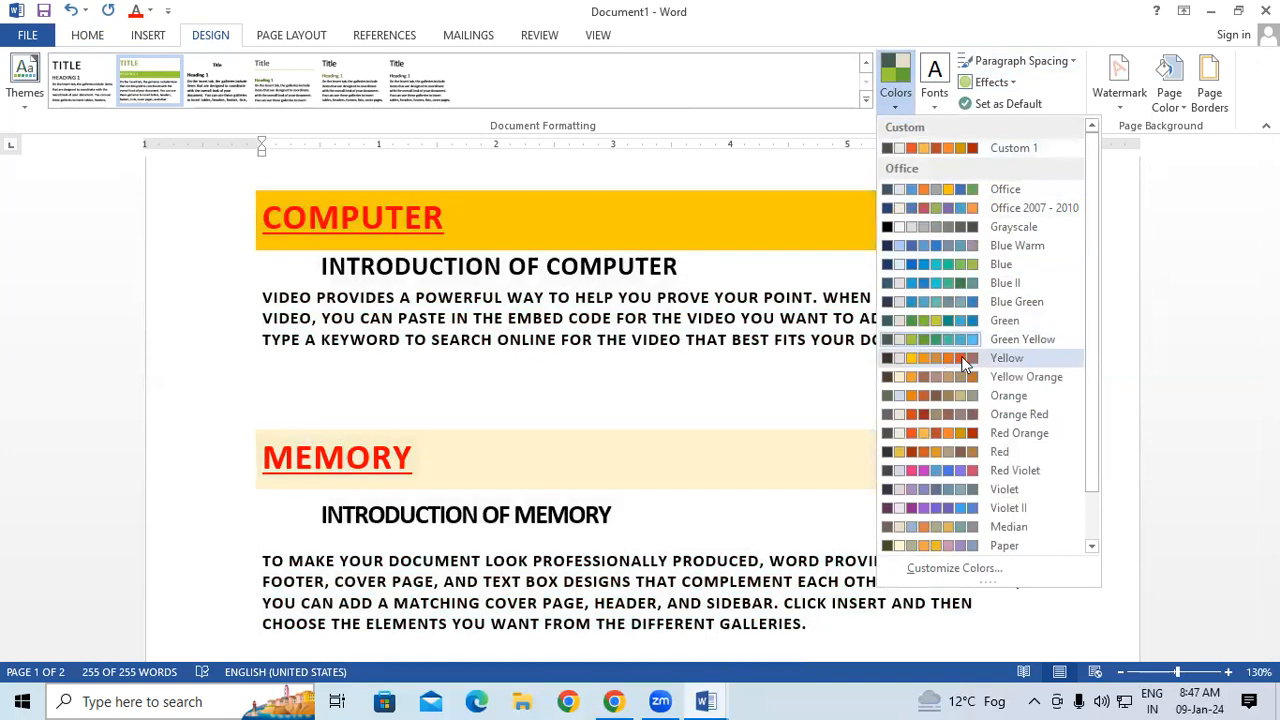
left_click(965, 362)
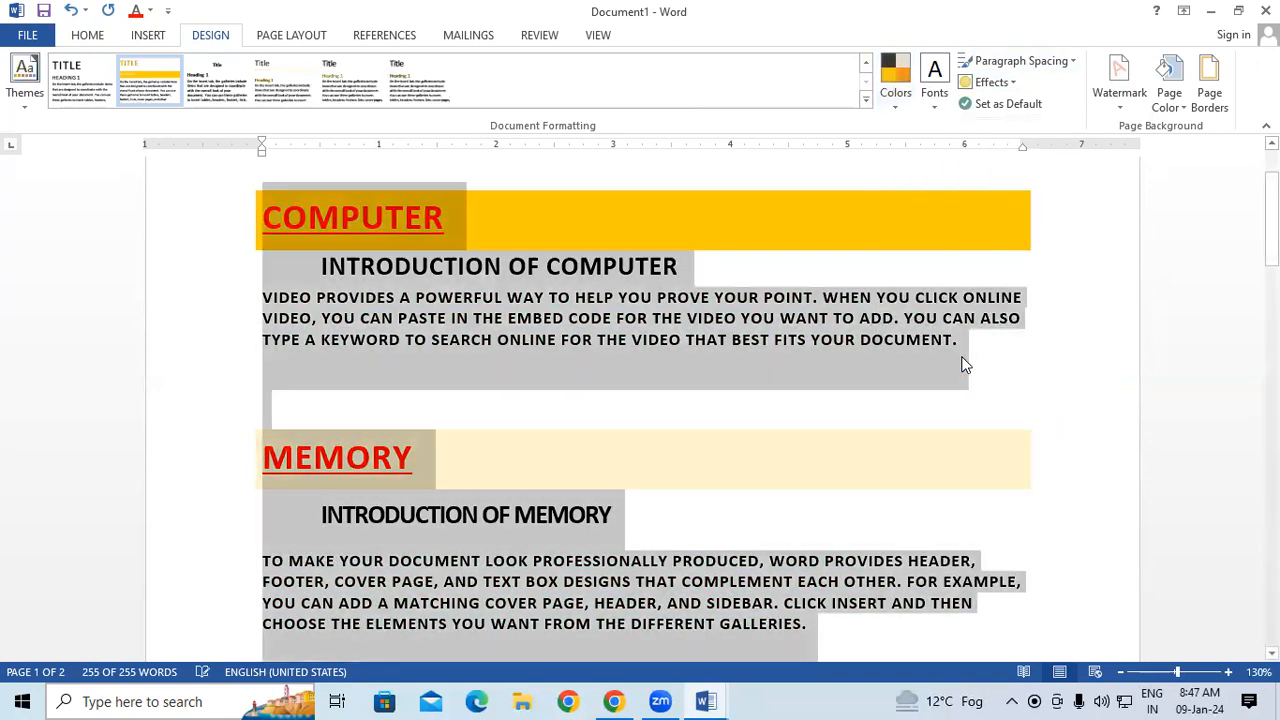
left_click(990, 84)
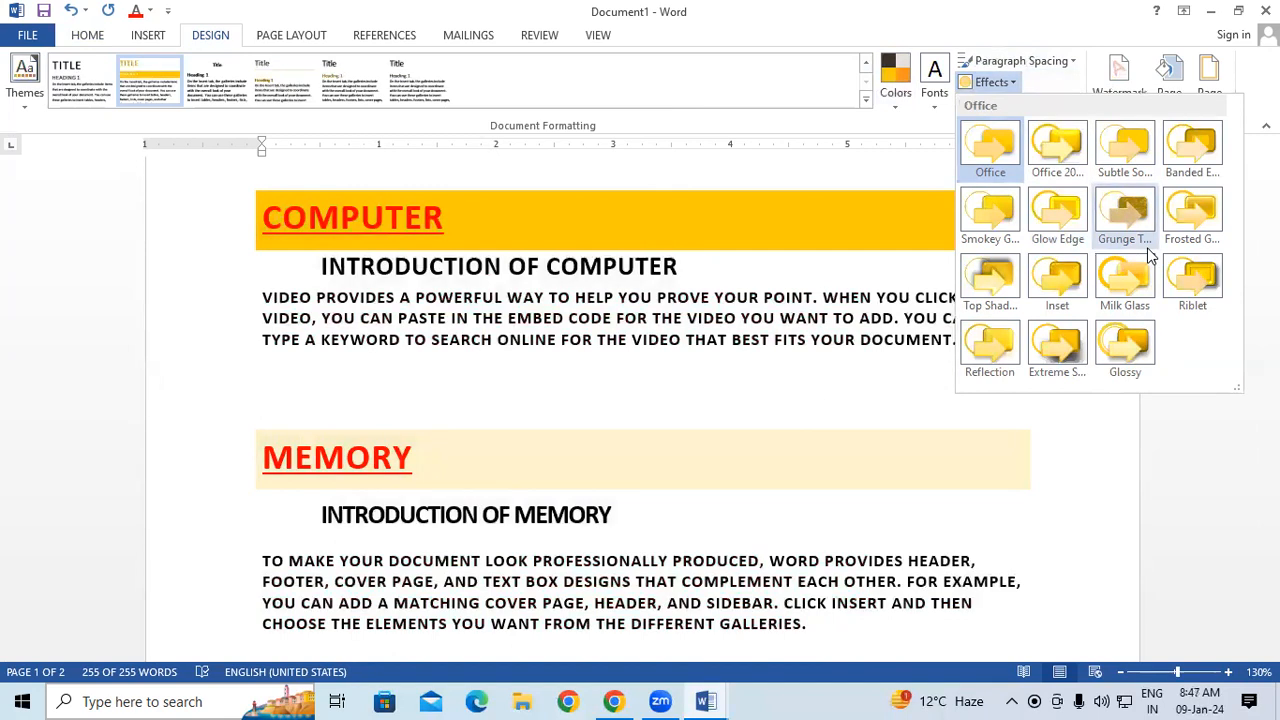
left_click(670, 462)
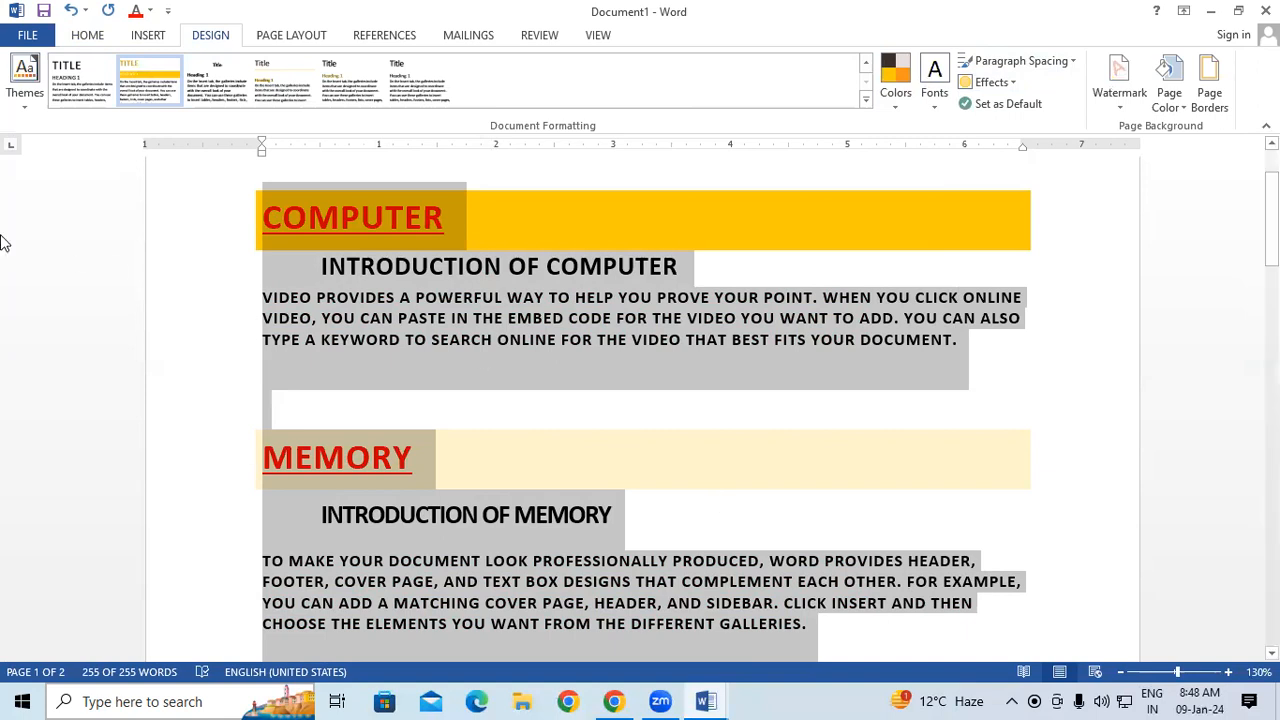
Clear all formatting from the selected text and undo the clearing.
left_click(88, 36)
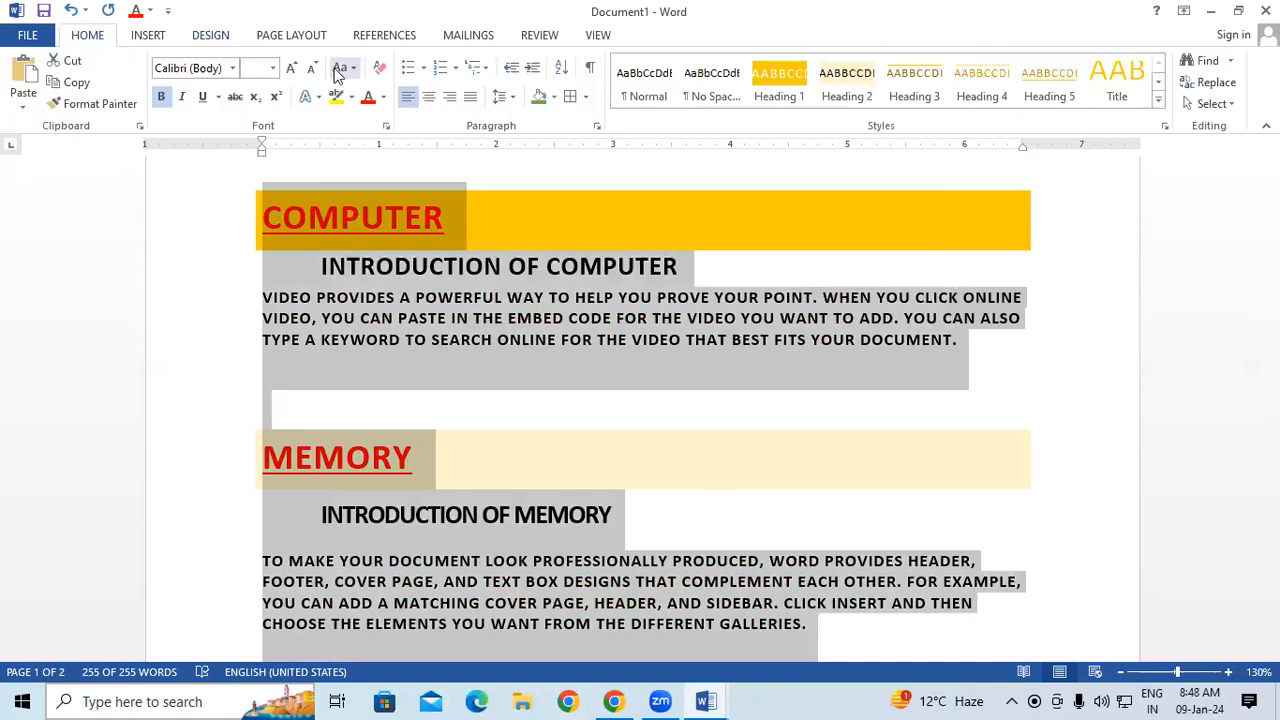
left_click(378, 69)
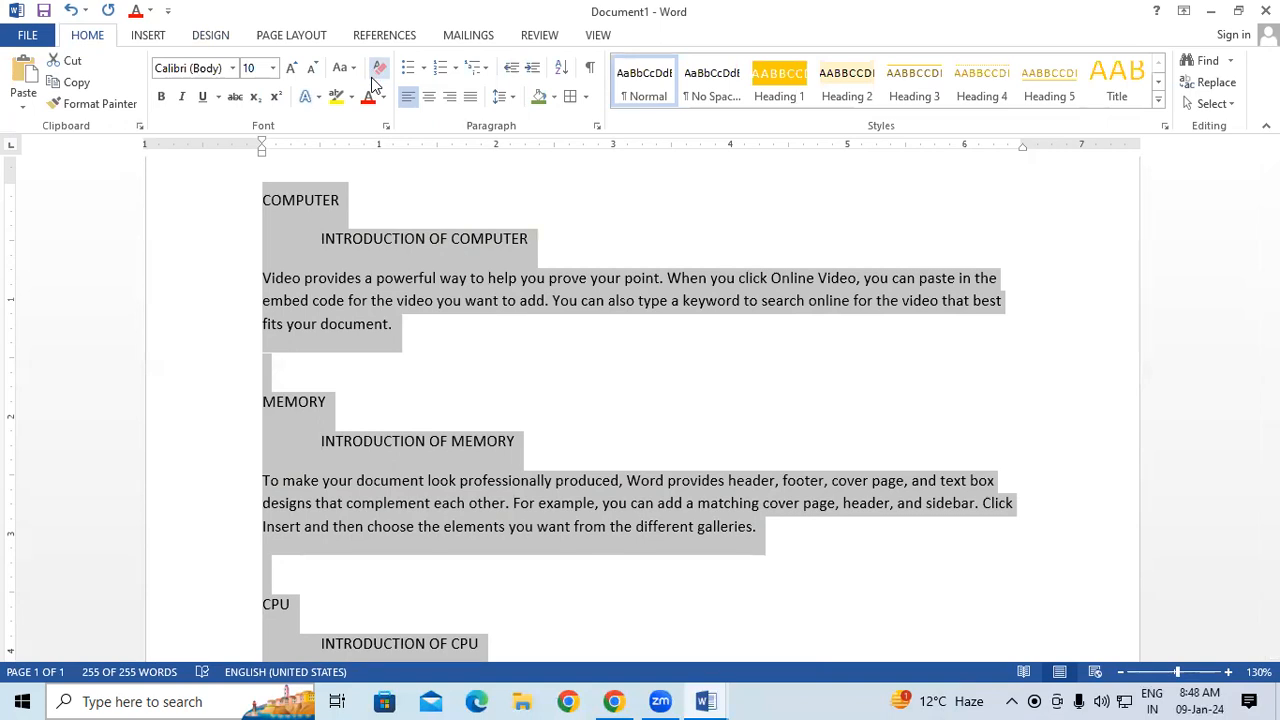
key("ctrl+z")
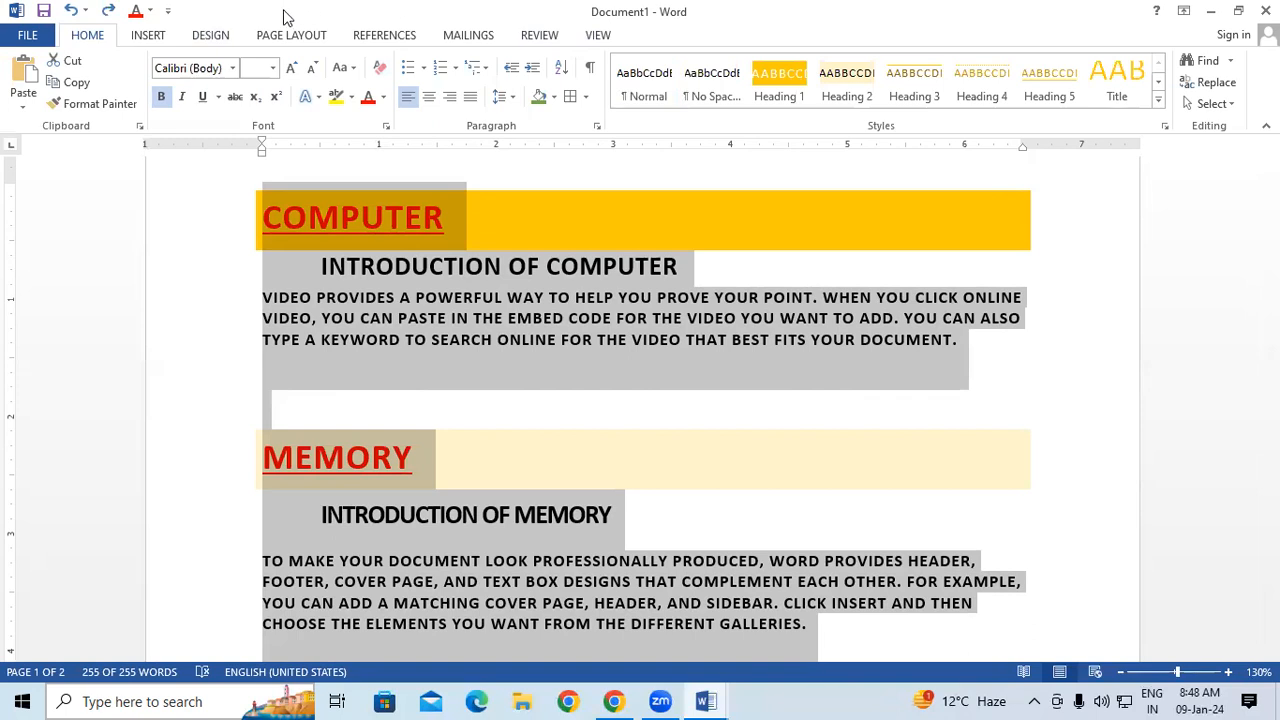
Set the current style set and theme, including fonts, colors, effects and paragraph spacing, as the default for new blank documents.
left_click(210, 35)
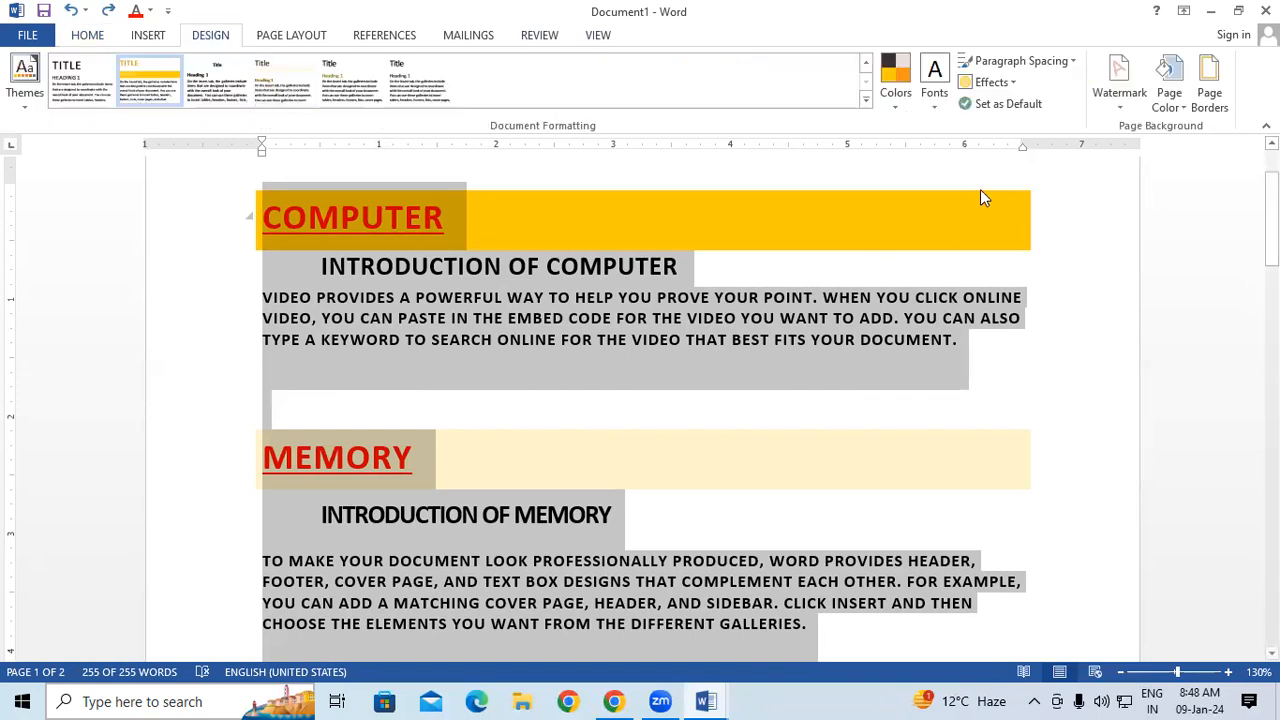
left_click(1008, 104)
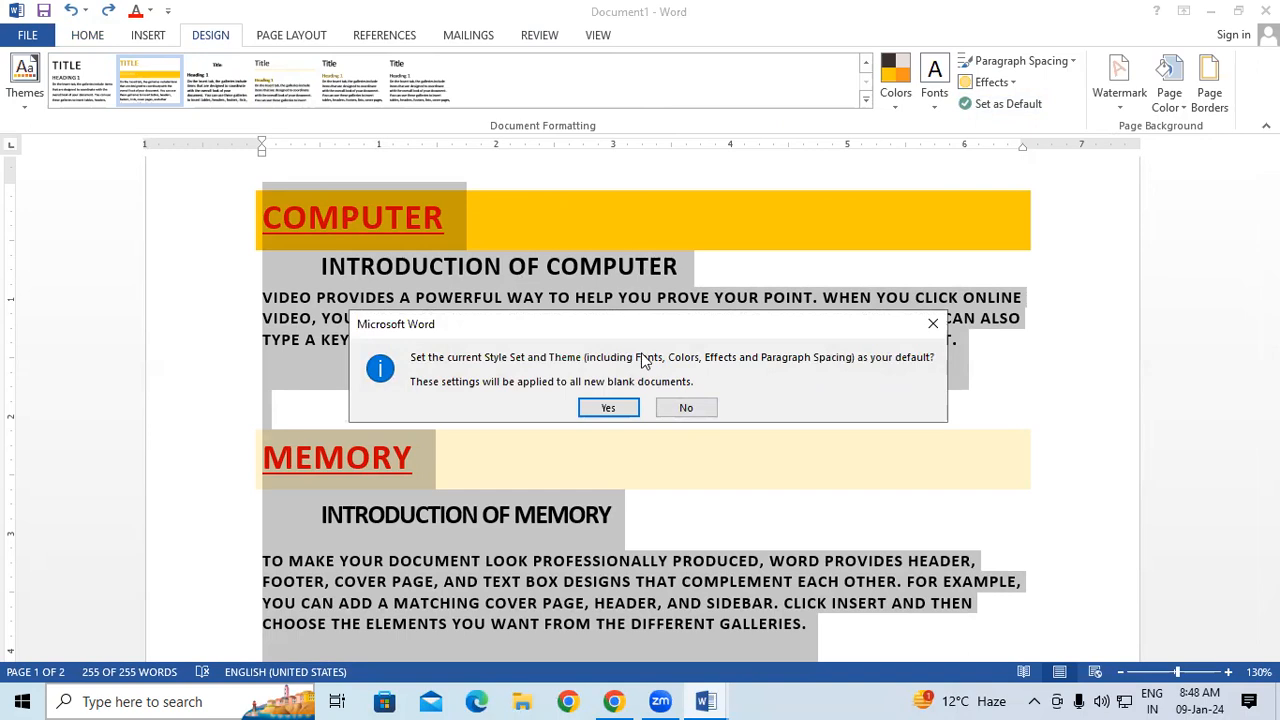
left_click(609, 408)
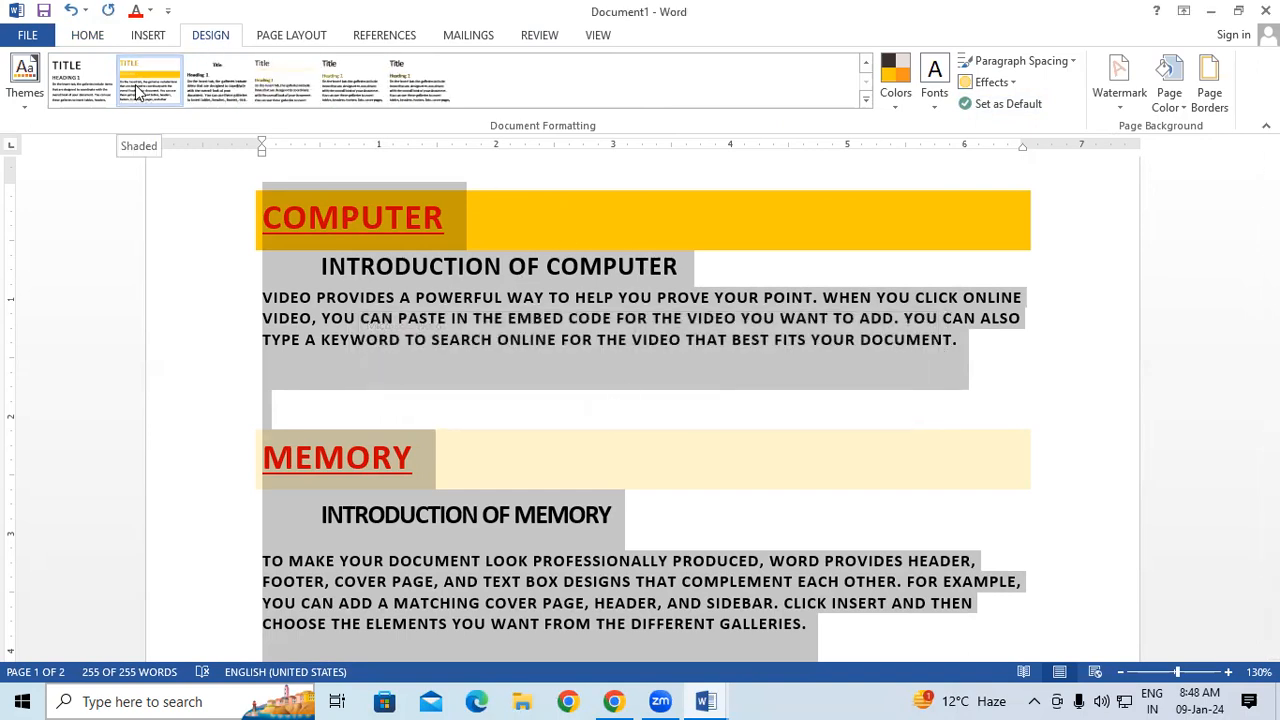
Look through the built-in style sets available for the document and close the gallery without choosing one.
left_click(866, 100)
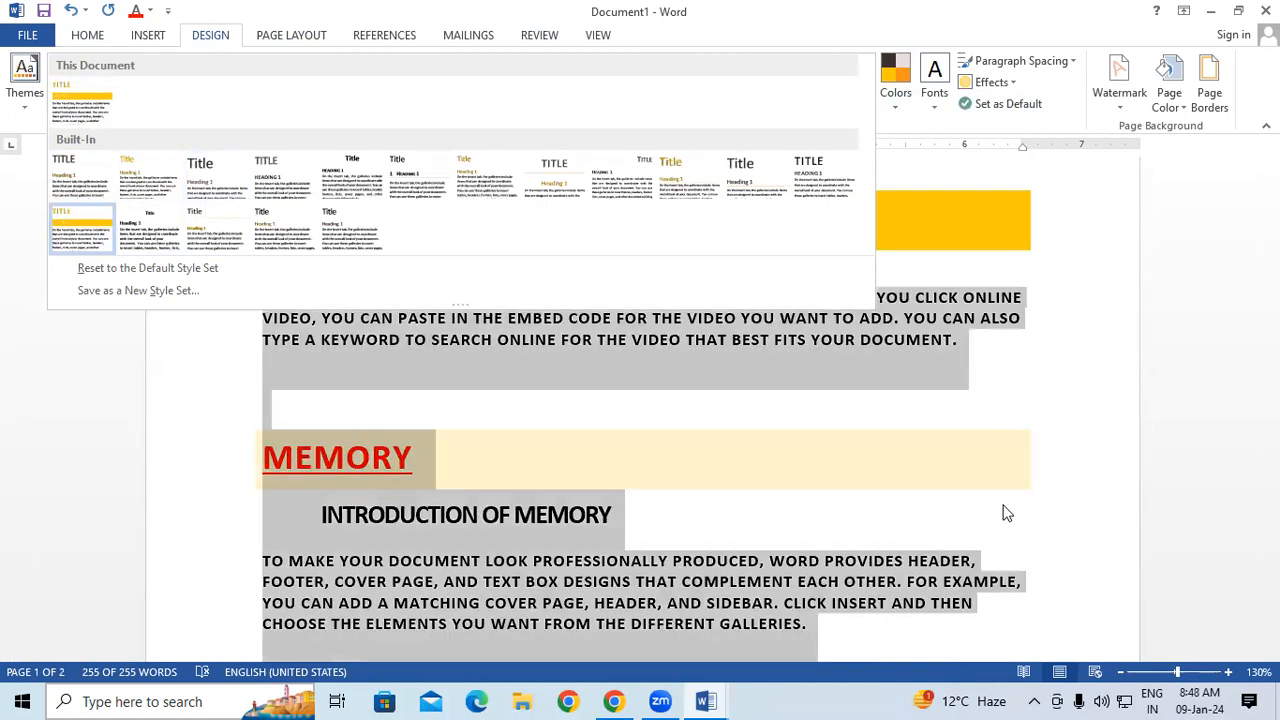
left_click(997, 494)
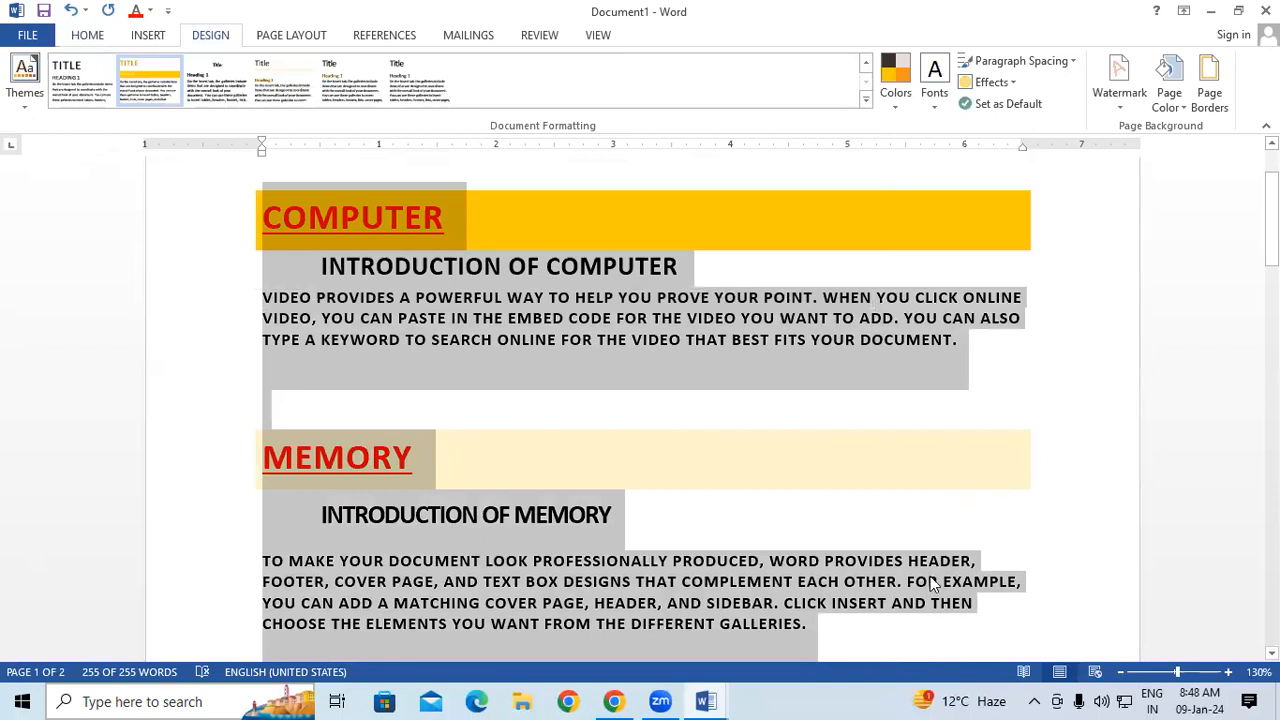
left_click(630, 690)
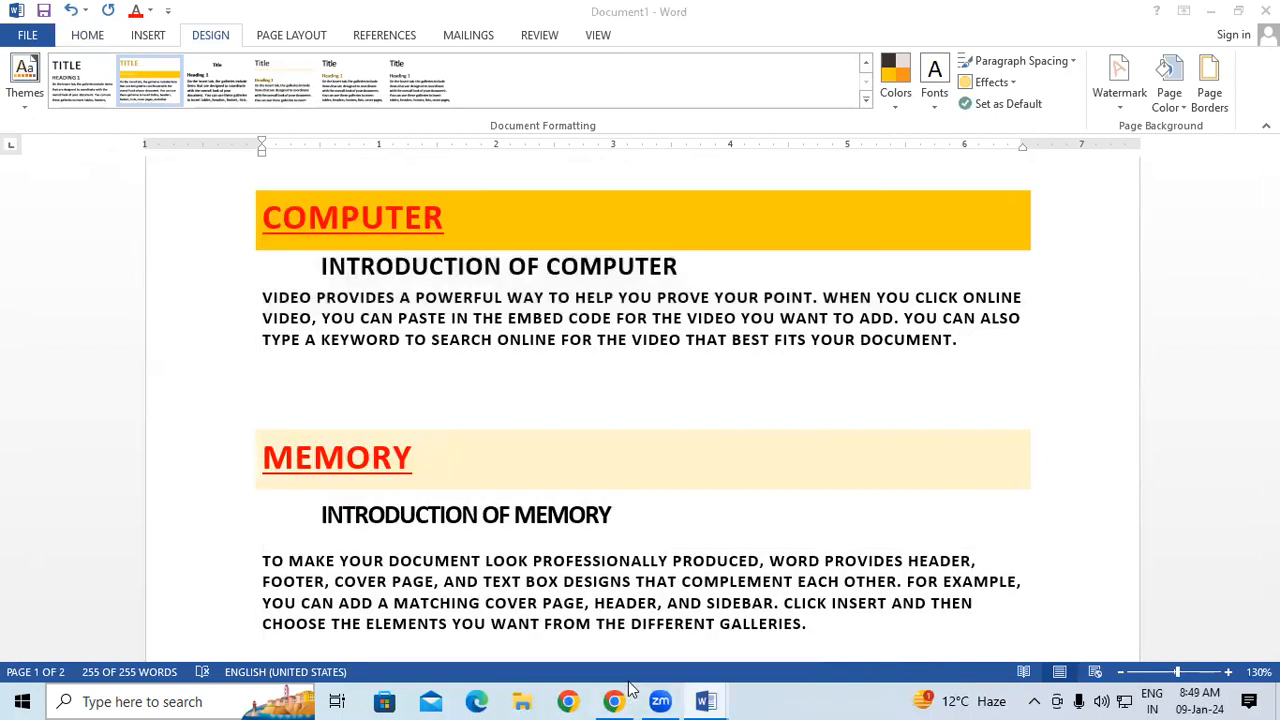